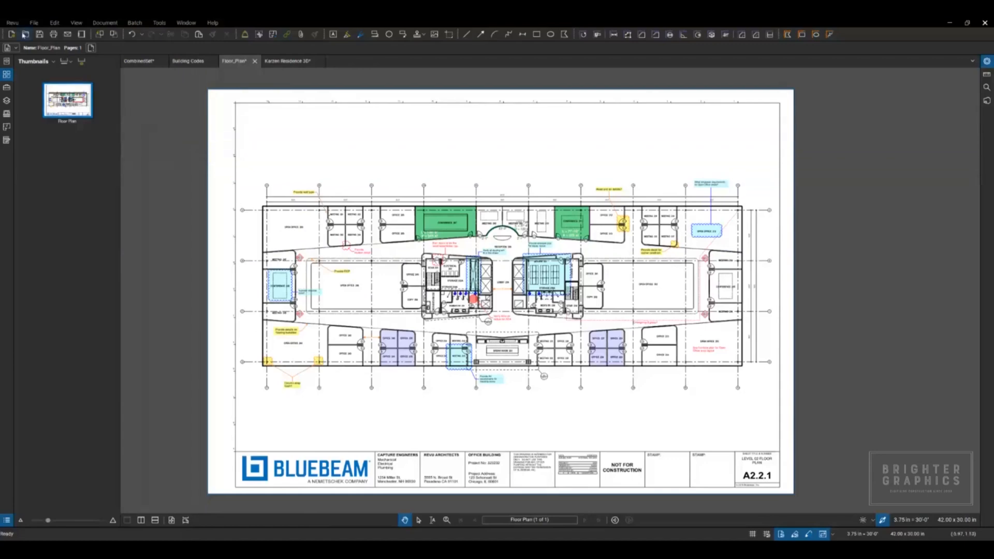
Step: Open the auto-complete list manager from the General spelling preferences
left_click(12, 23)
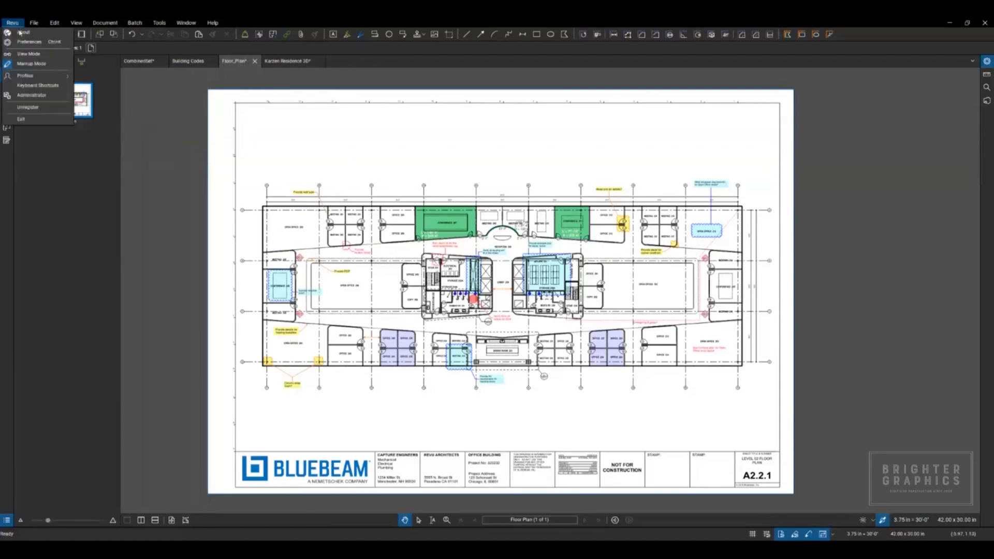
left_click(26, 43)
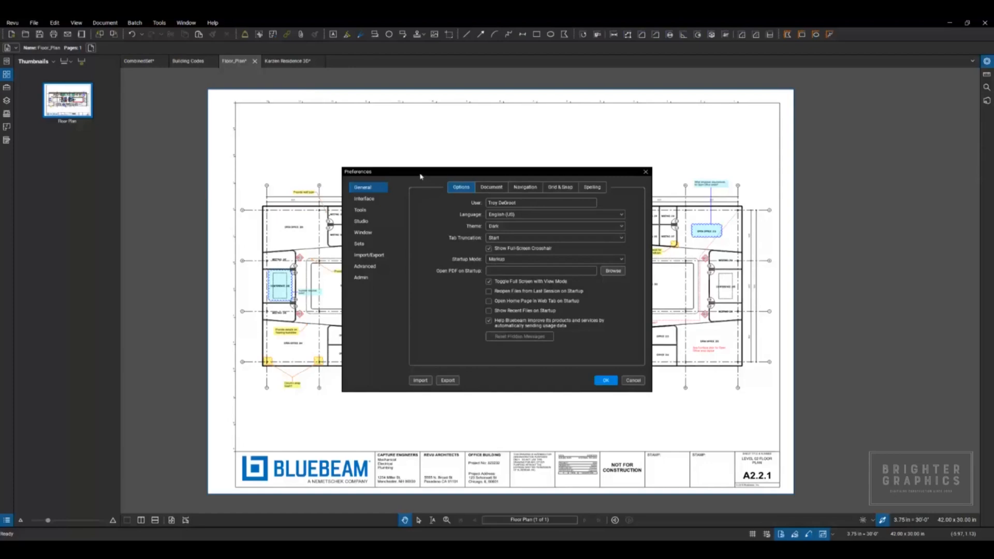
left_click(461, 188)
left_click(591, 189)
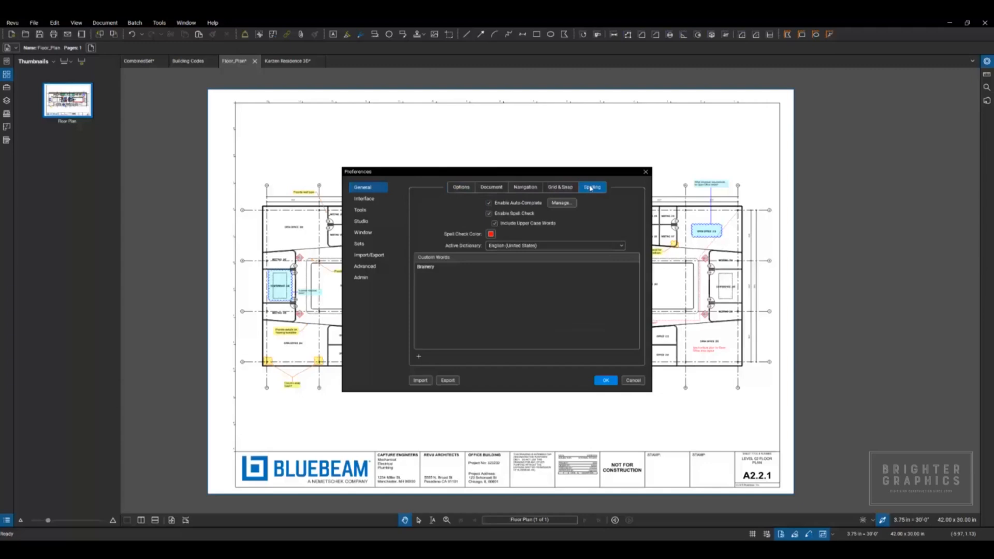
left_click(566, 204)
left_click_drag(523, 215, 596, 203)
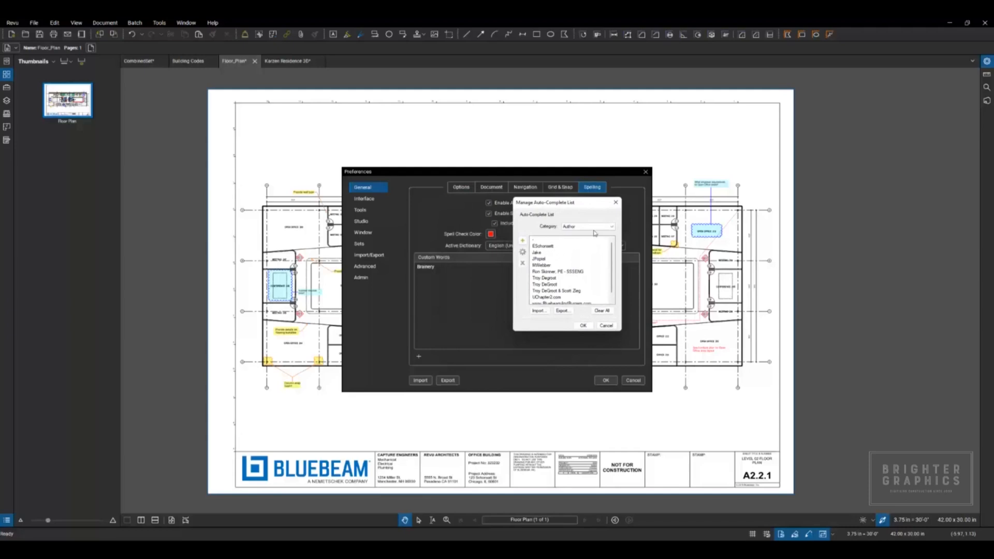
Step: Browse the Subject category of the auto-complete list from end to end and close the list manager without changes
left_click(611, 229)
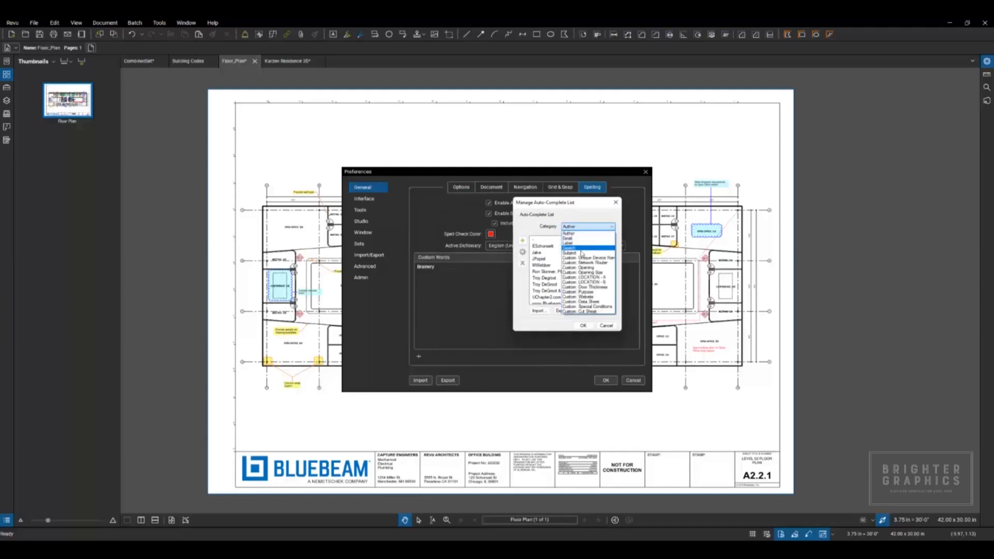
left_click(578, 253)
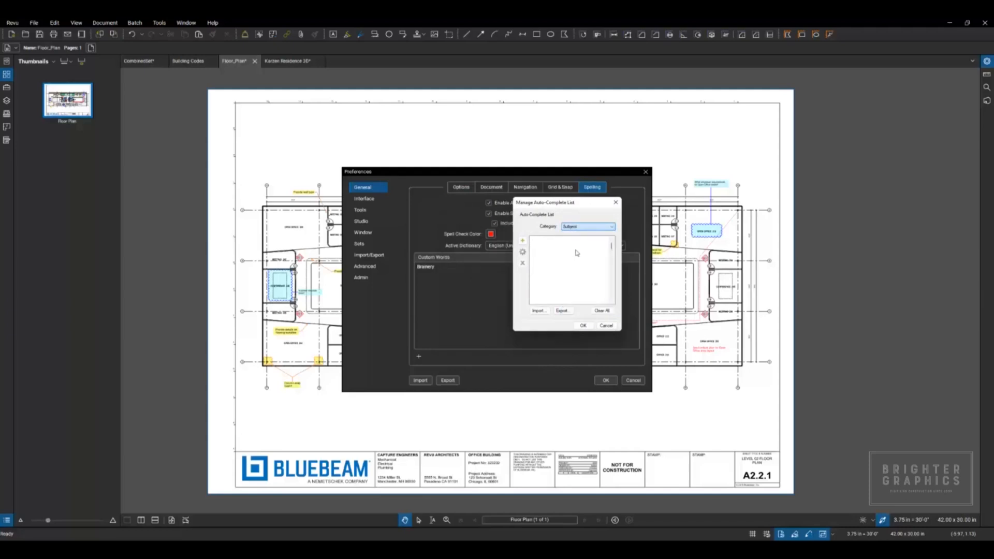
left_click_drag(612, 247, 611, 299)
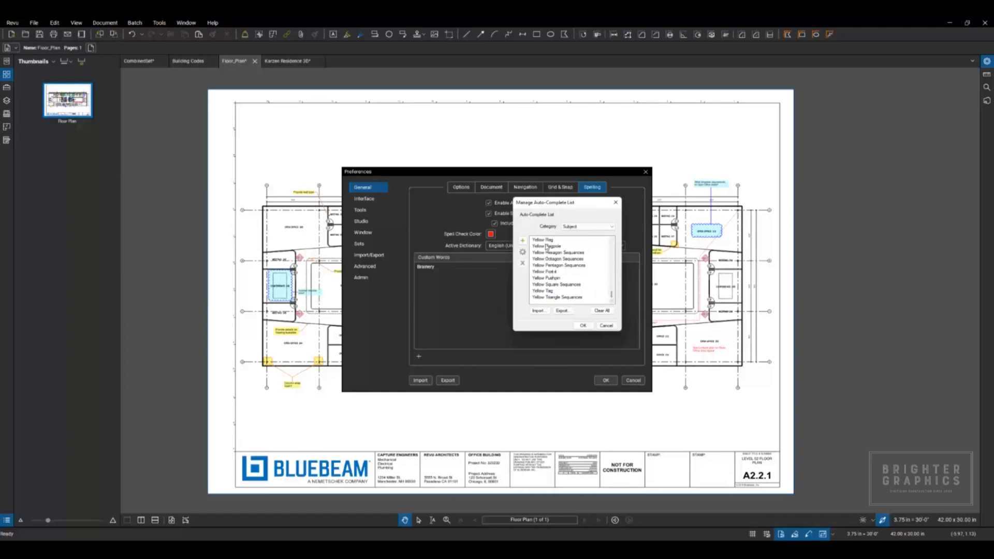
left_click_drag(613, 299, 616, 242)
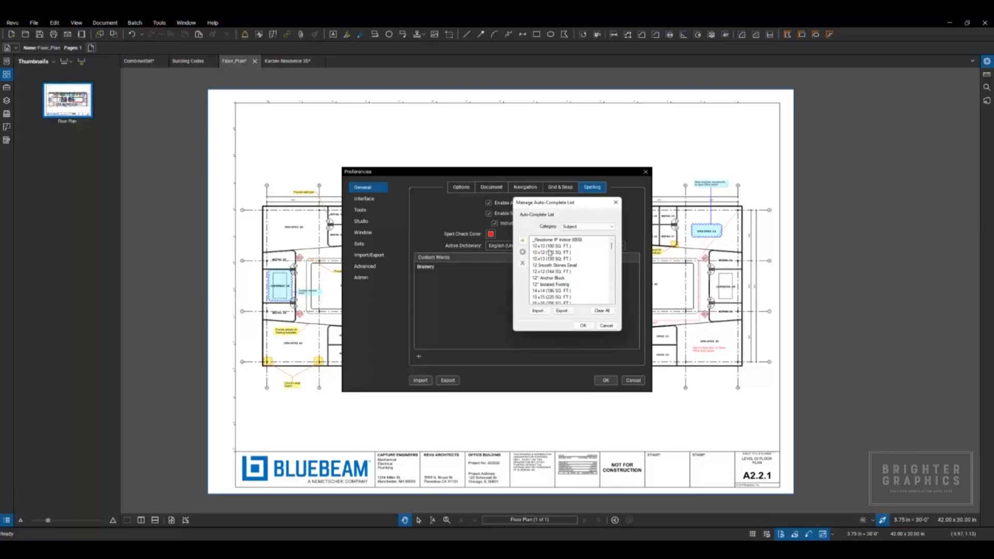
left_click(602, 230)
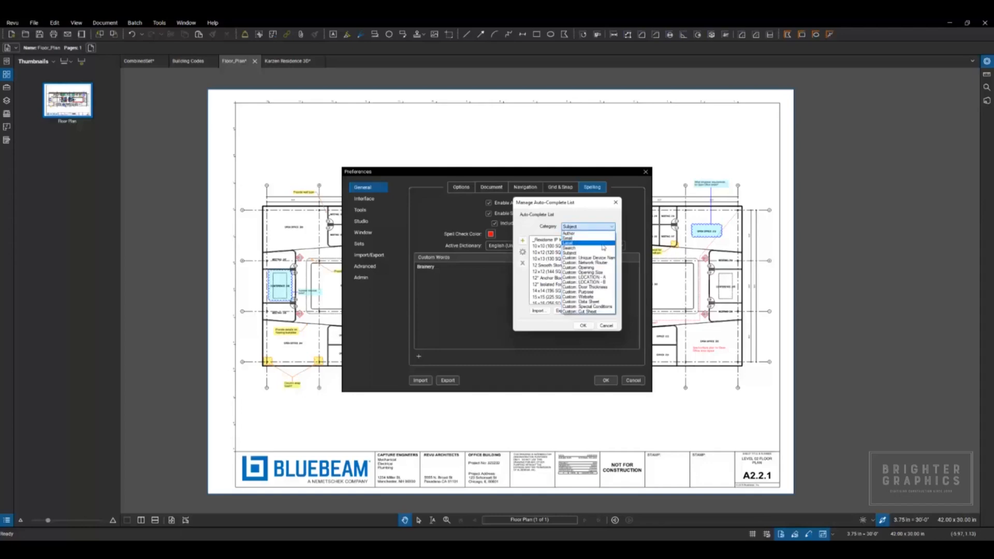
left_click(596, 219)
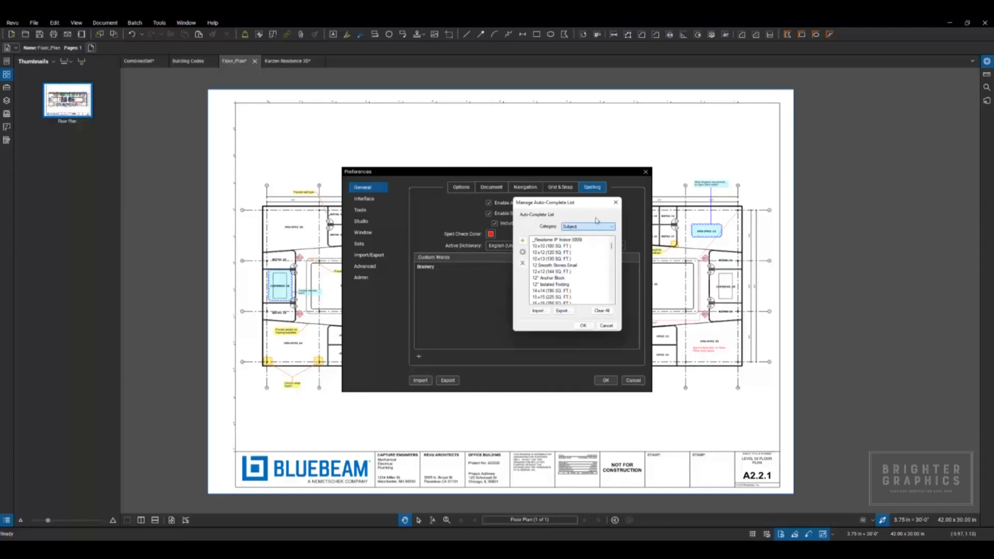
left_click(607, 326)
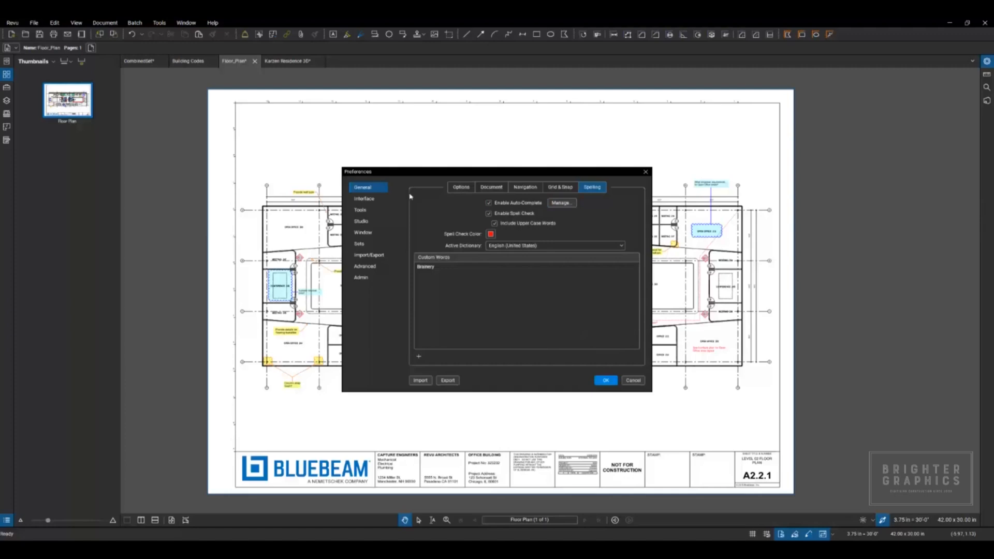
Step: Review the Markups List settings in the Interface preferences and close the preferences
left_click(372, 201)
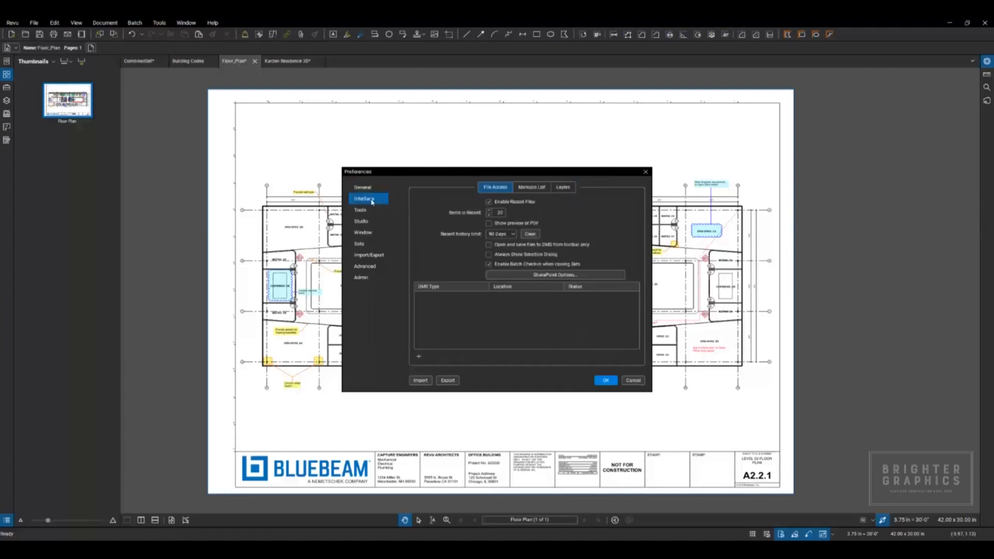
left_click(532, 189)
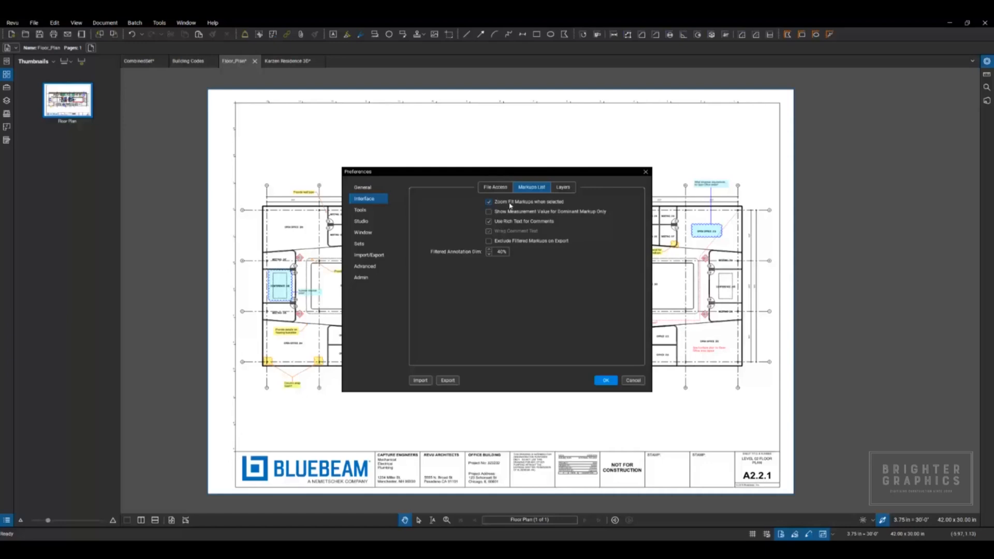
left_click(605, 381)
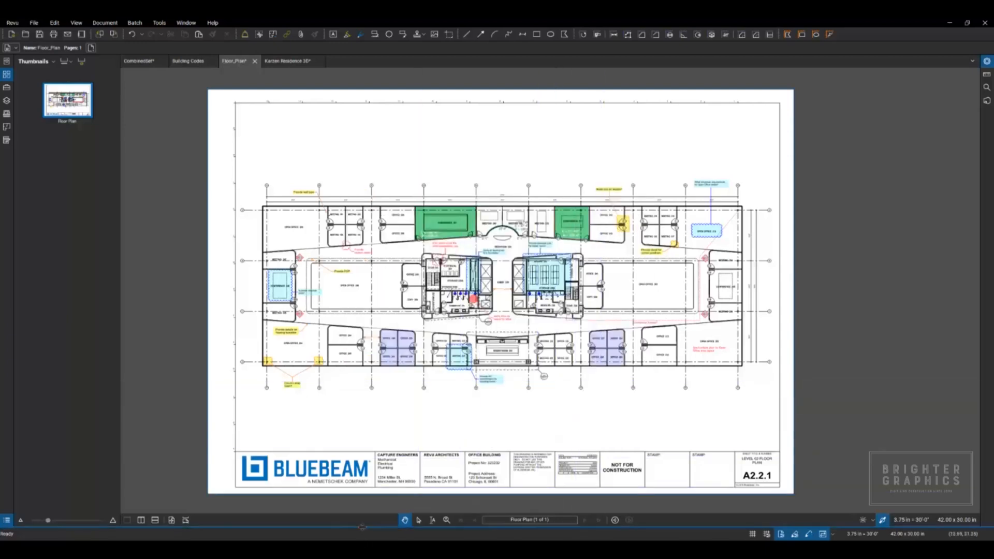
Step: Zoom to the "Column wrap finish?" and open office power requirements comments from the Markups List, then hide the list
left_click(364, 528)
scroll(262, 438, "down", 5)
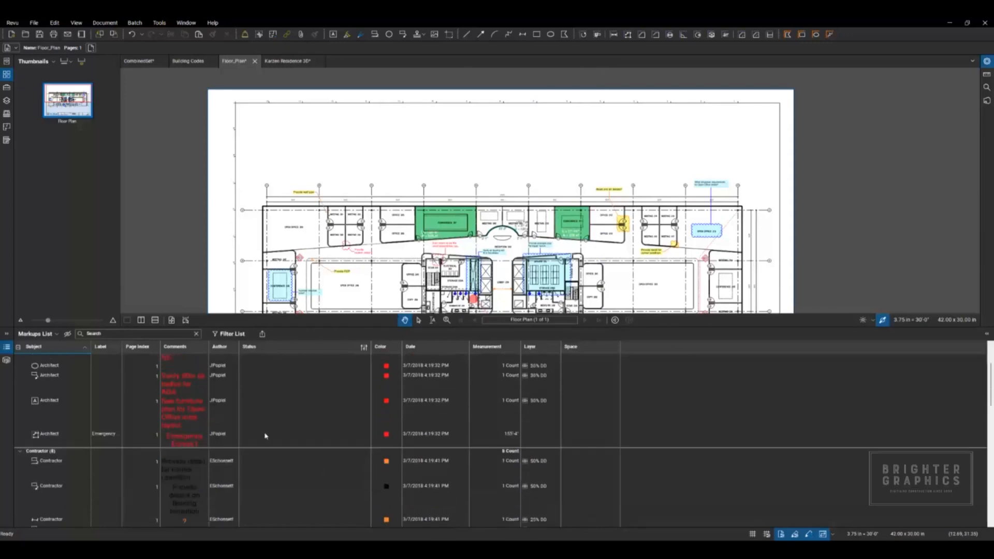
left_click(230, 464)
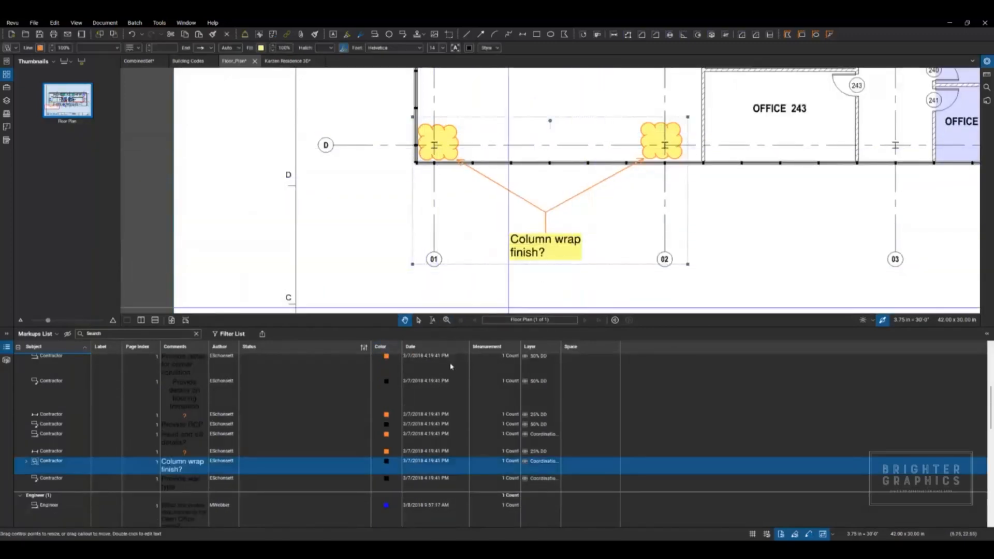
left_click(193, 512)
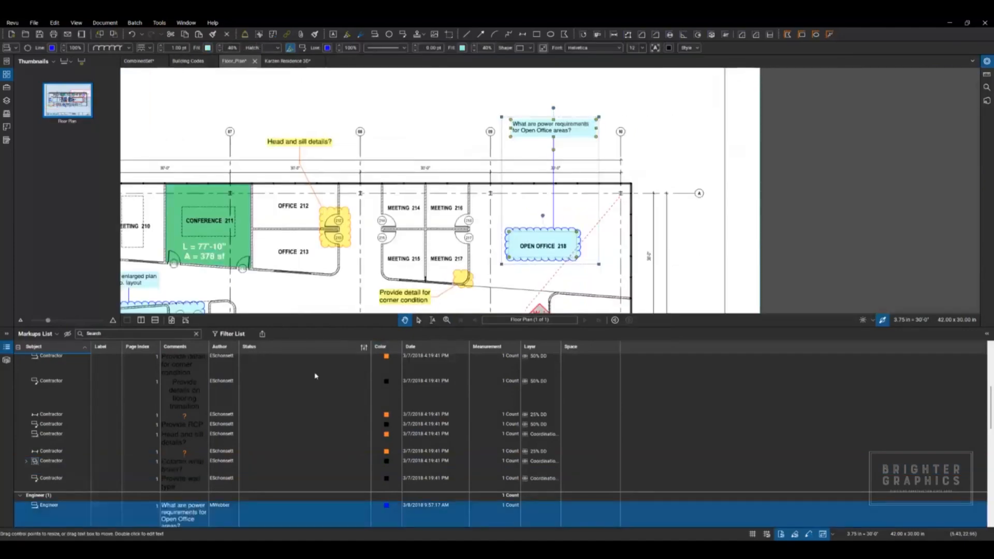
double_click(349, 327)
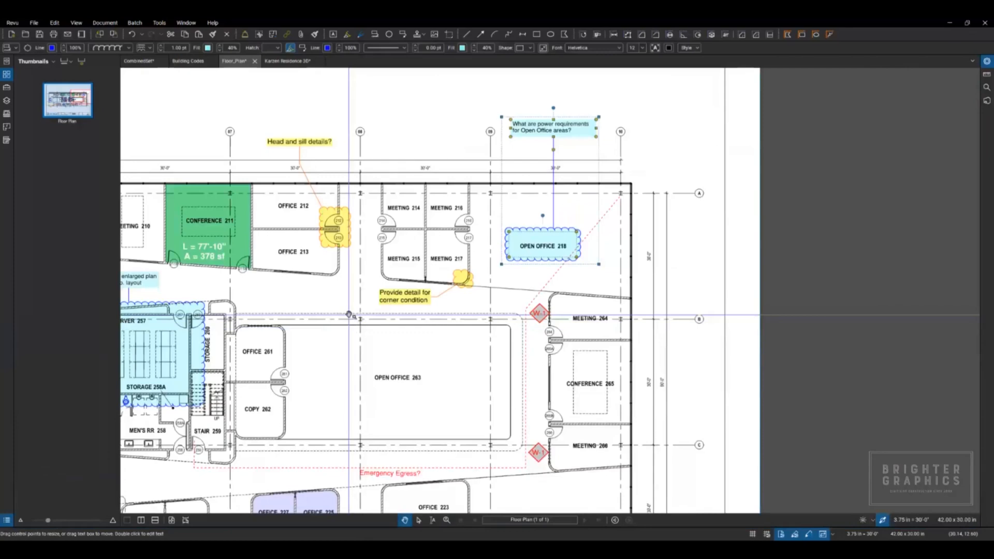
Step: Reopen the preferences, review the markup options for Tools, and close the dialog
left_click(12, 23)
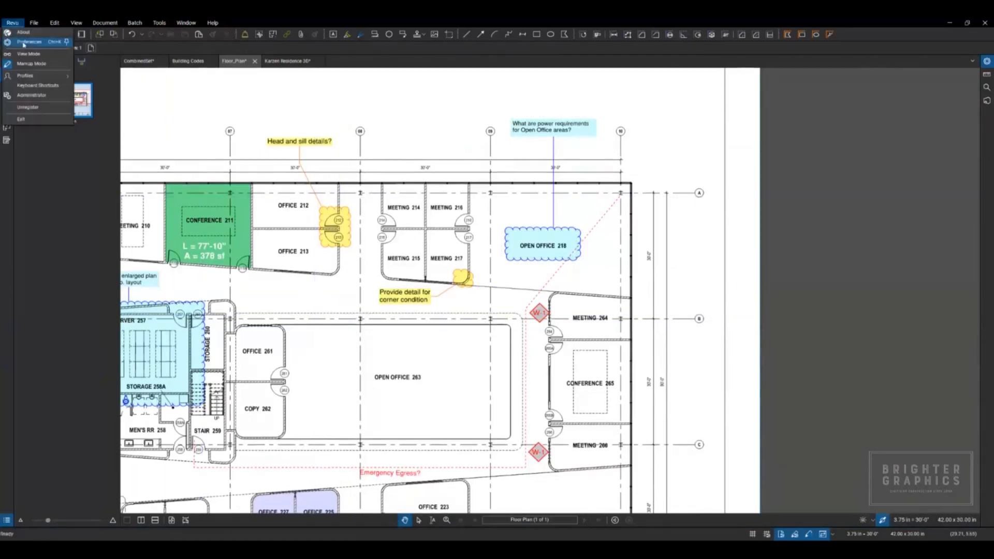
left_click(29, 41)
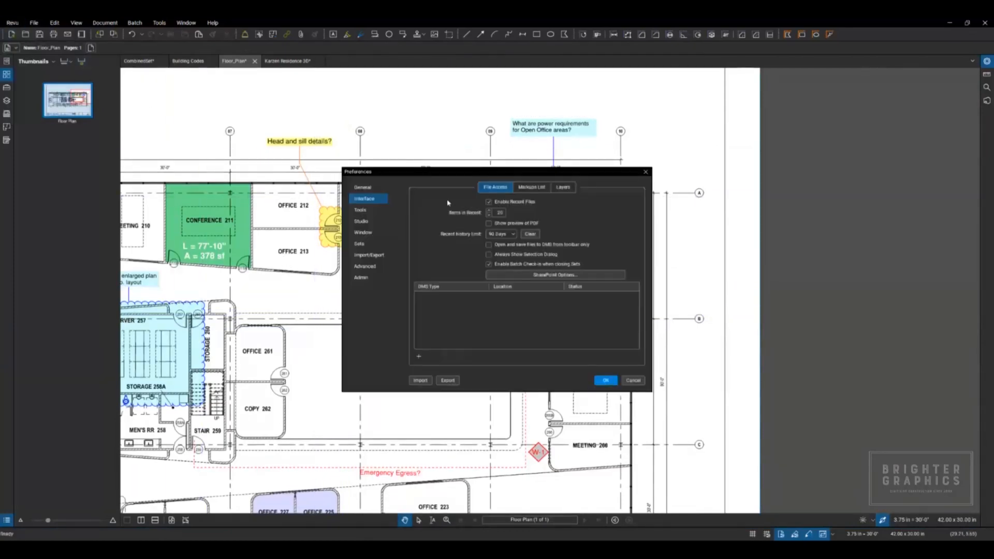
left_click(366, 210)
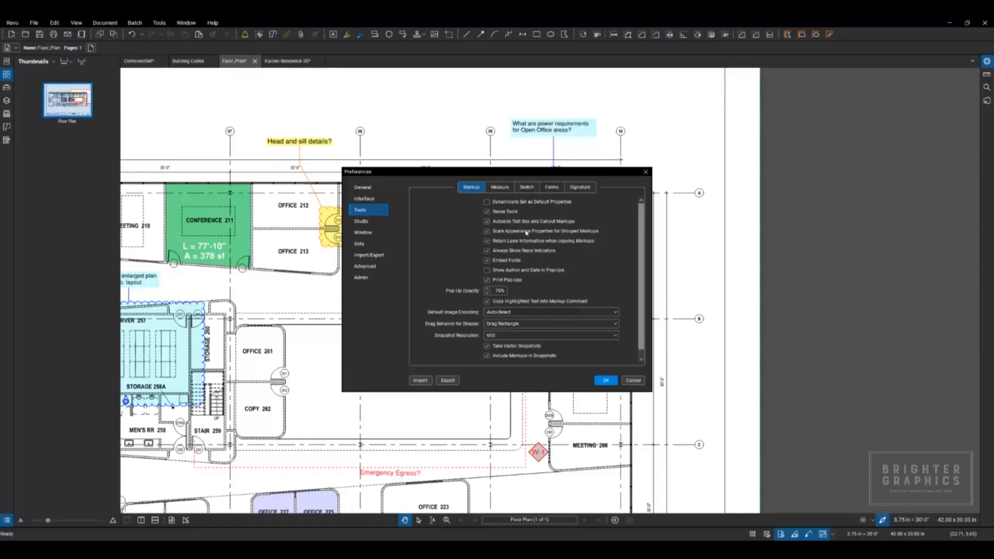
left_click(605, 381)
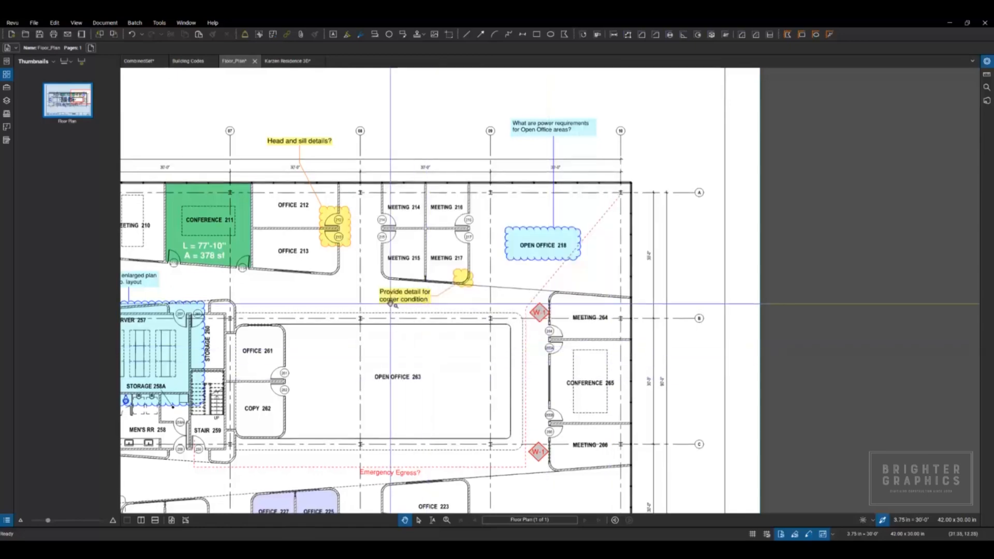
Step: Add a text box reading "This is a text box" above the floor plan, near grid lines 08 and 09
left_click(158, 23)
mouse_move(176, 33)
left_click(238, 33)
left_click_drag(366, 79, 482, 121)
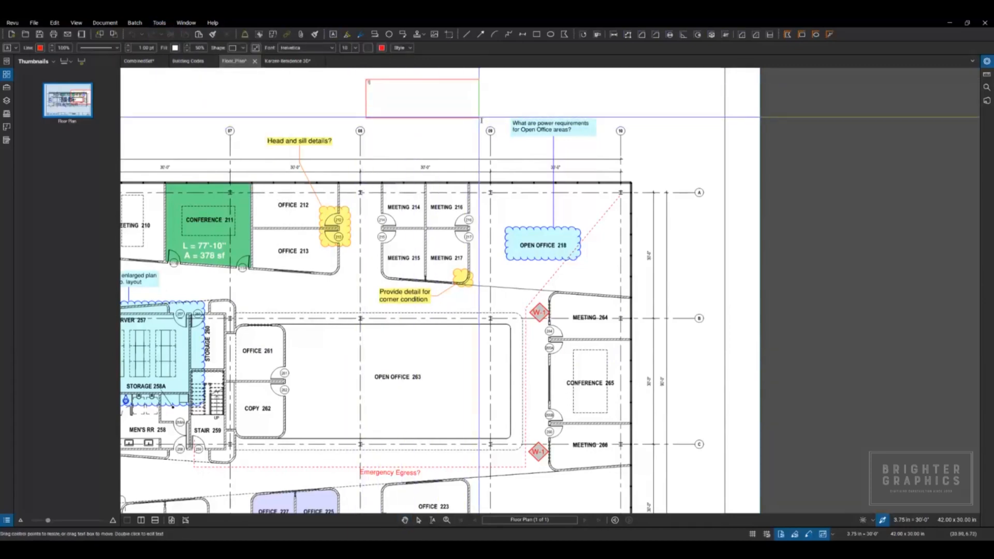
type("This is a test note")
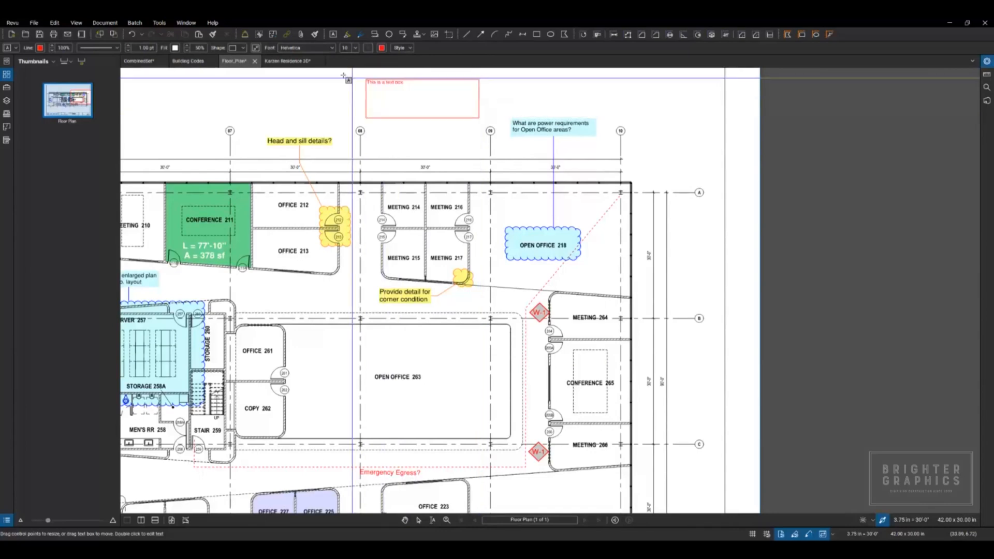
Step: Autosize the new text box so its border fits the text, and leave the text tool
scroll(357, 74, "up", 5)
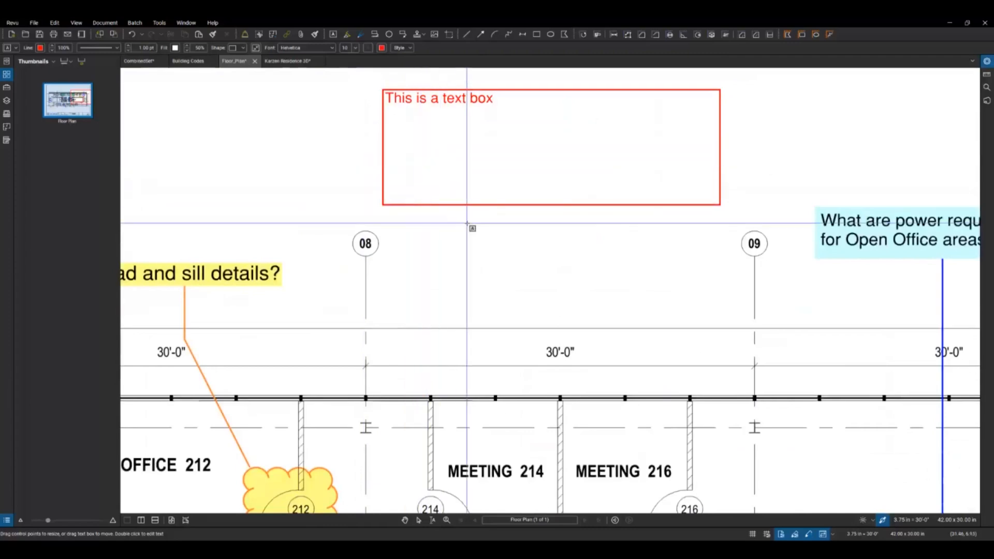
left_click(471, 227)
left_click_drag(470, 226, 527, 233)
key("Escape")
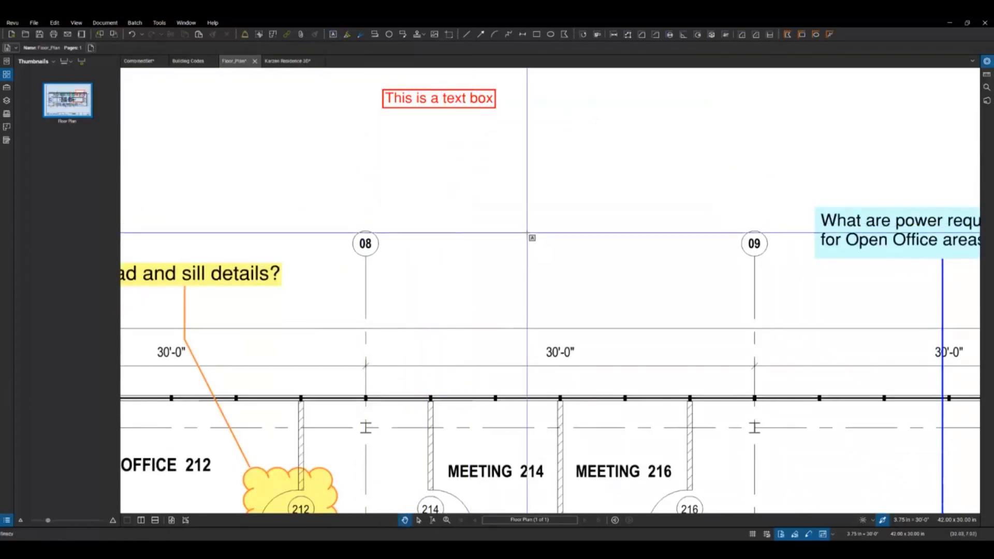
Step: Look over the Tools markup preferences again and close the dialog
left_click(13, 24)
left_click(19, 45)
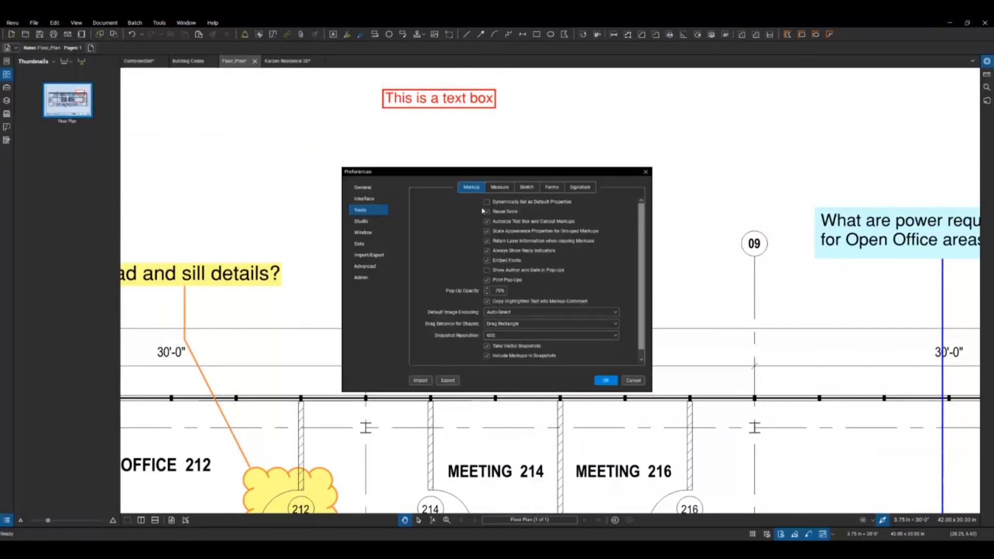
key("ctrl")
left_click(605, 380)
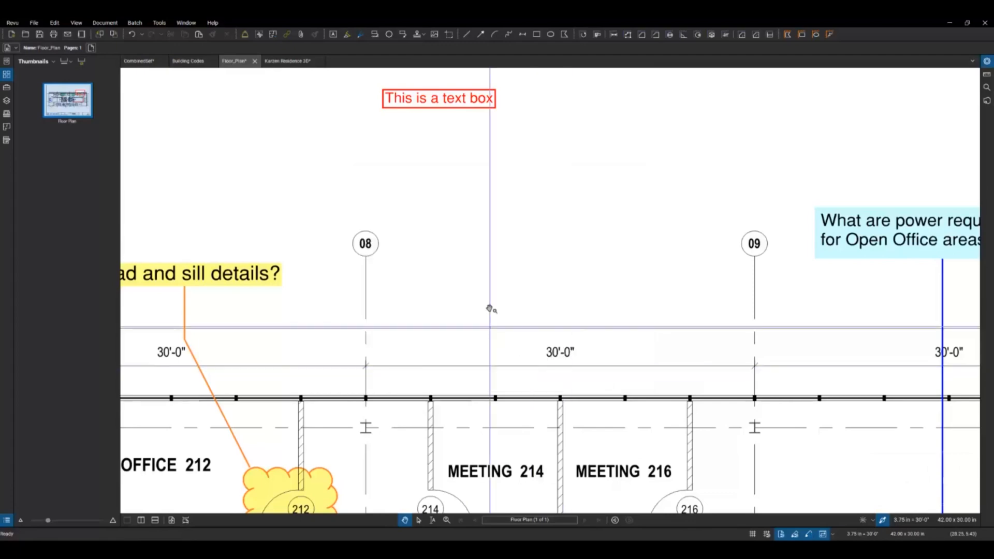
Step: Highlight the MEETING 214 room label on the floor plan
scroll(491, 269, "down", 3)
scroll(513, 290, "up", 3)
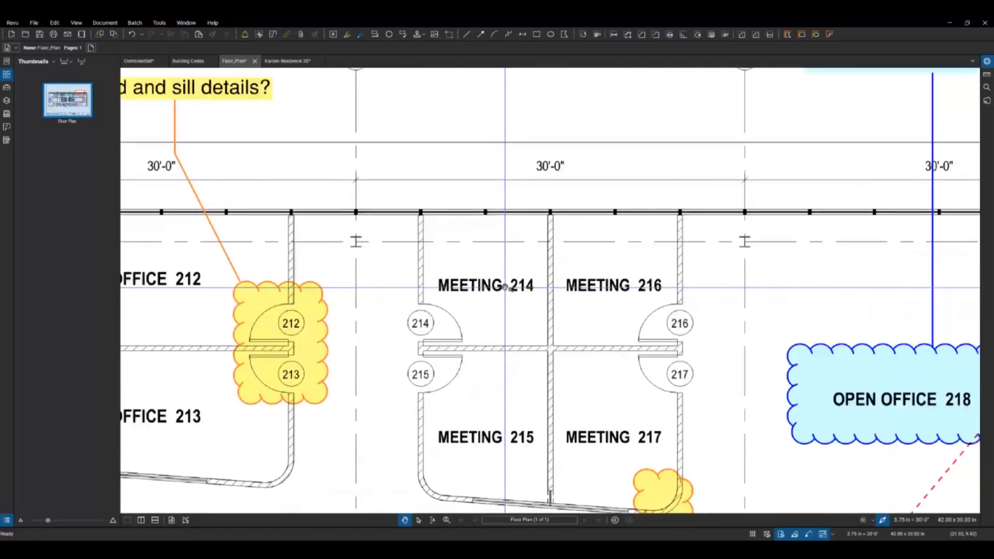
key("h")
left_click_drag(535, 285, 437, 286)
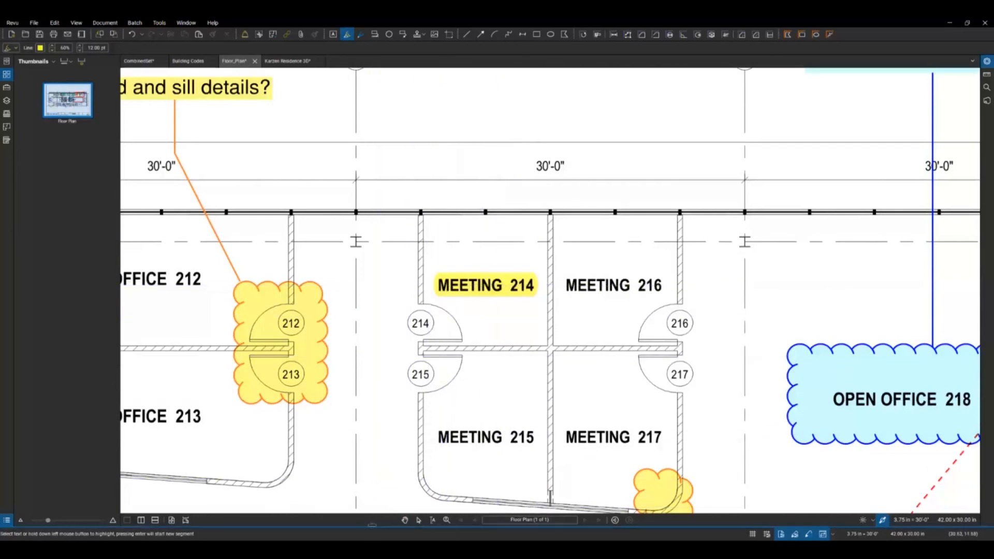
Step: Show the Markups List and select the MEETING 214 highlight to check its comment entry
left_click_drag(371, 526, 368, 386)
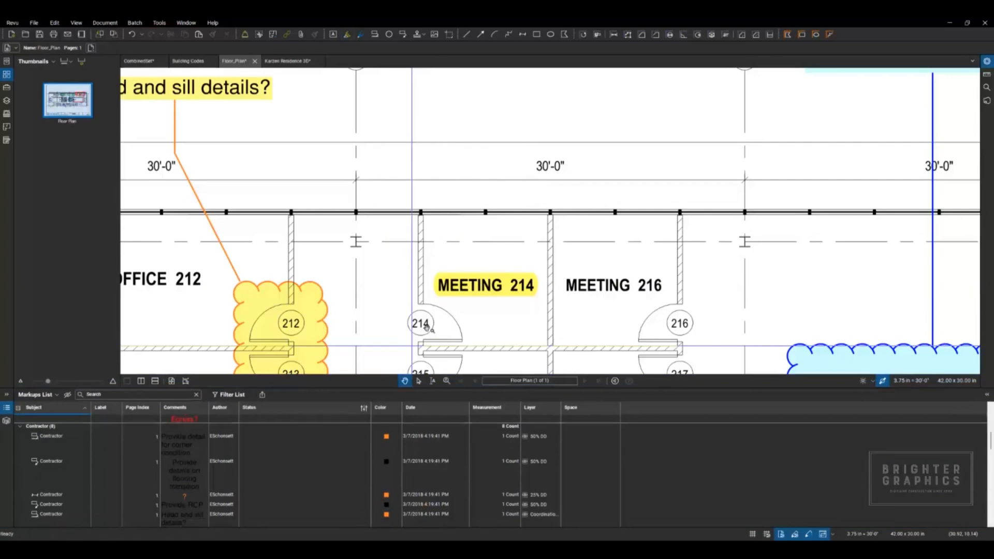
left_click(485, 286)
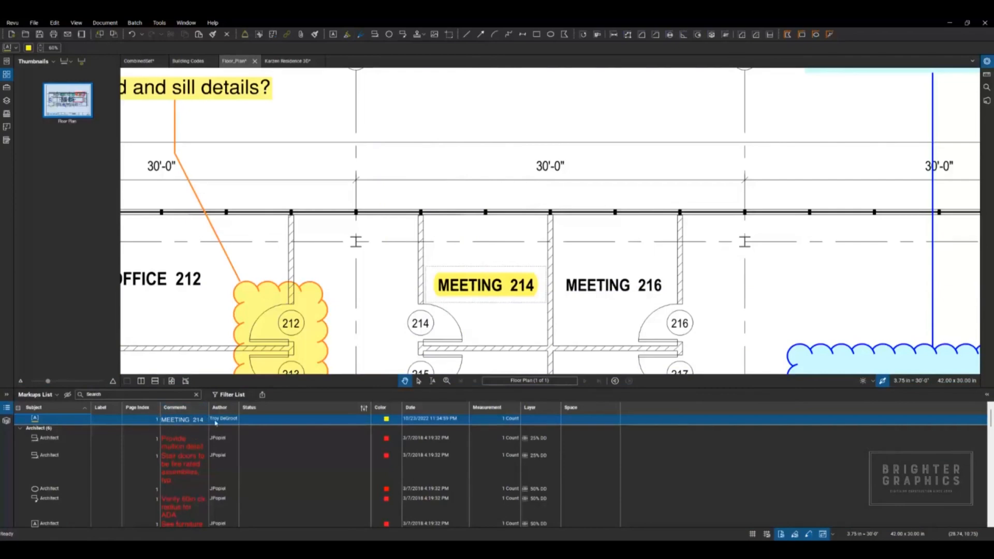
left_click(186, 423)
Step: Review the markup tool options, the Studio options and the Window tablet settings in the preferences
left_click(12, 22)
left_click(26, 42)
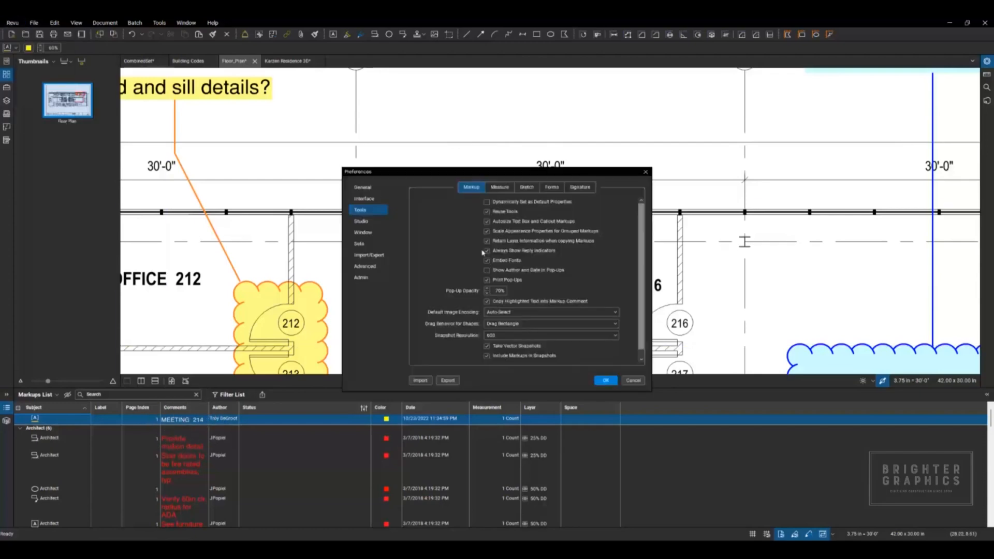
key("ctrl")
key("ctrl")
key("ctrl")
left_click(364, 223)
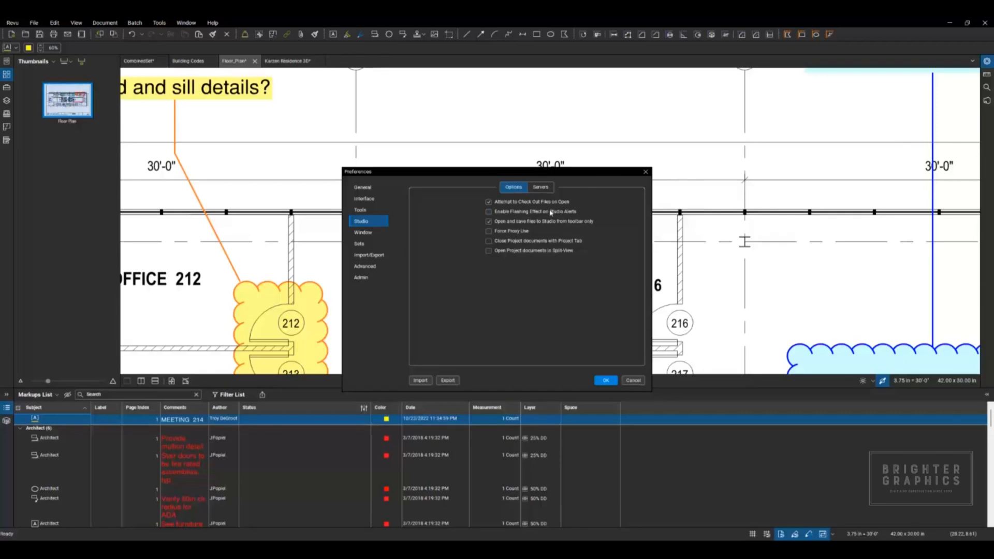
left_click(371, 234)
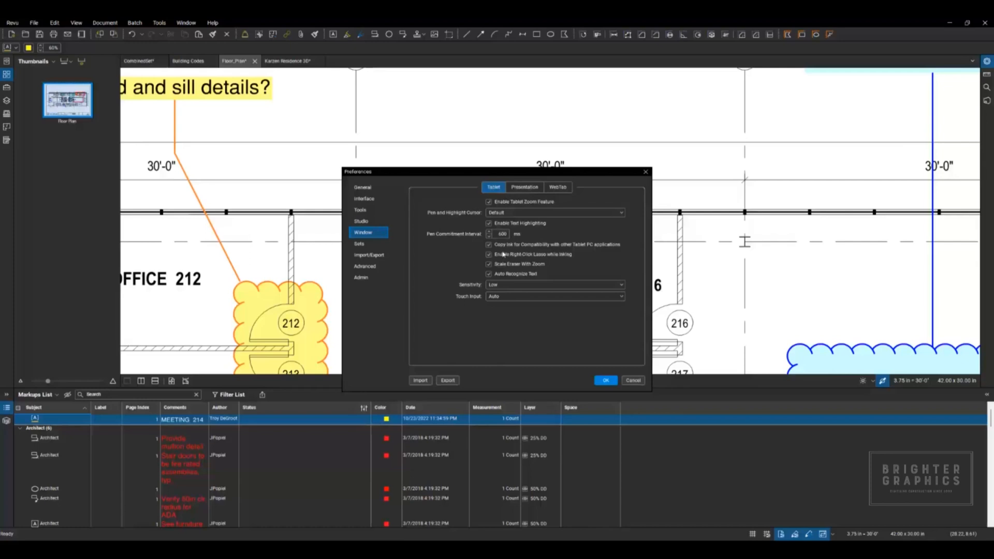
Step: Close the preferences without changes and hide the Markups List to enlarge the floor plan view
left_click(633, 381)
left_click_drag(540, 247, 394, 240)
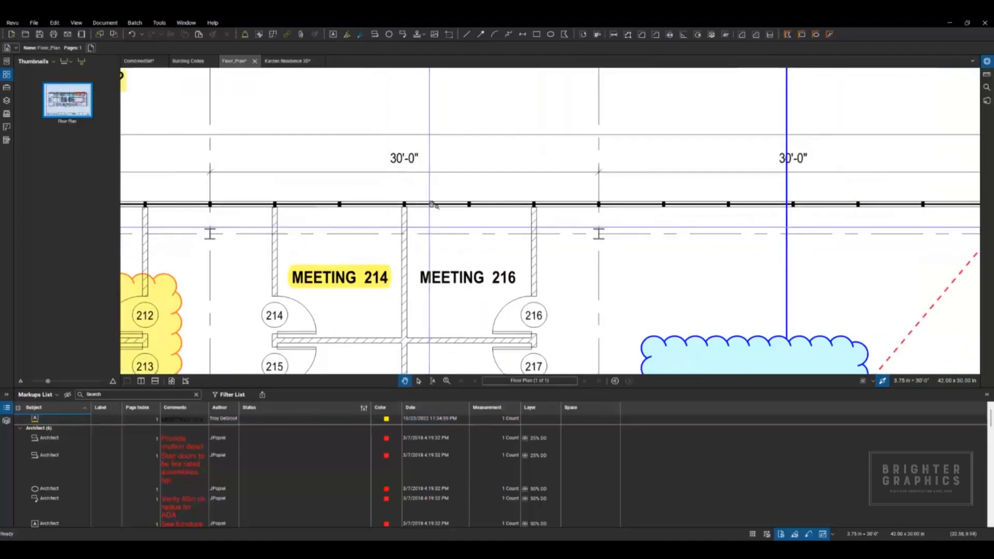
scroll(433, 205, "down", 8)
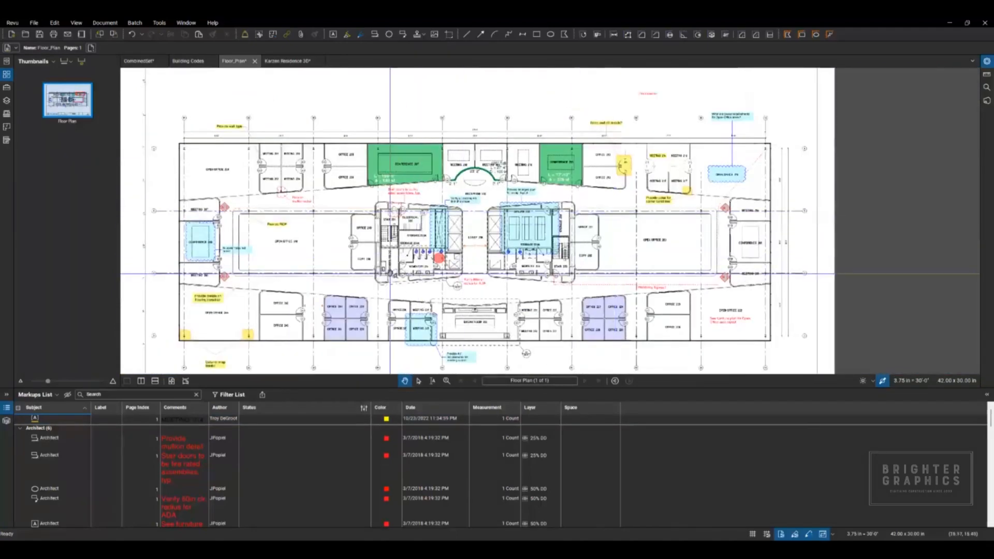
scroll(391, 275, "up", 8)
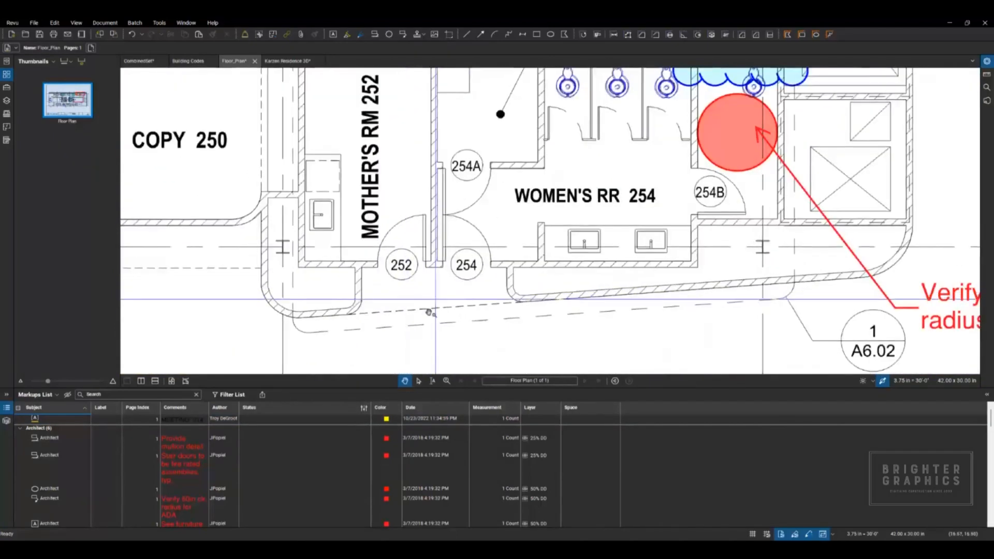
double_click(380, 388)
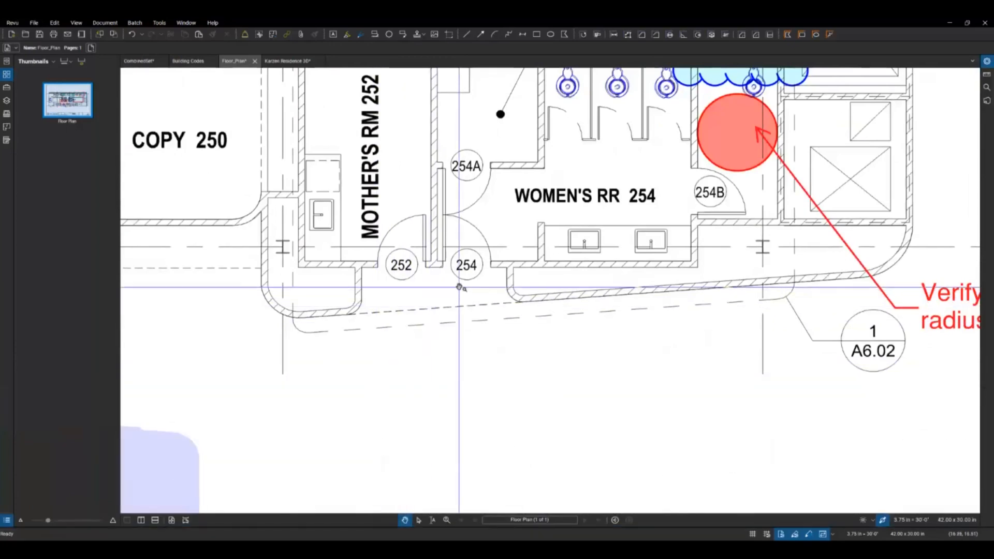
Step: Try highlighting across the blank area of the floor plan near OFFICE 242 and examine which labels are marked
key("h")
left_click_drag(481, 268, 457, 257)
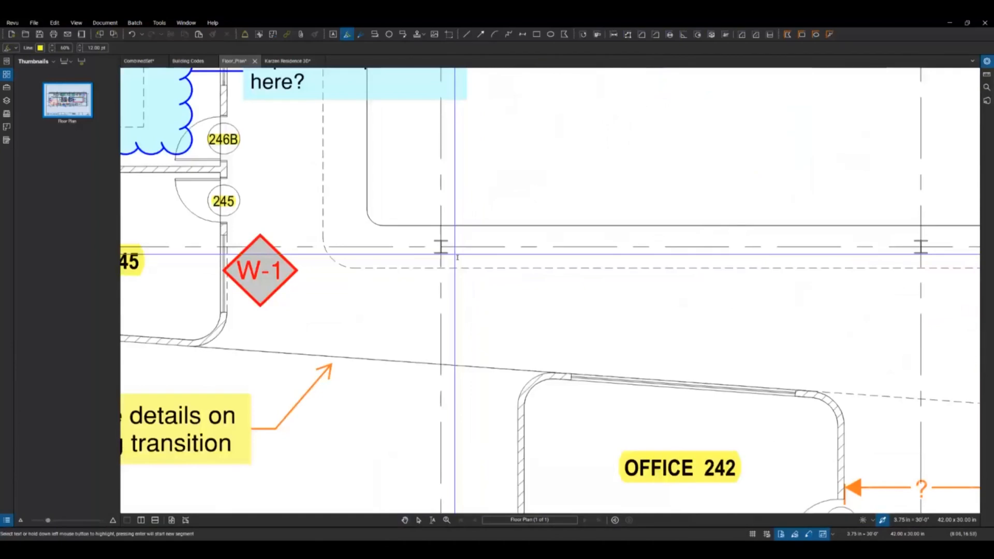
scroll(440, 290, "down", 4)
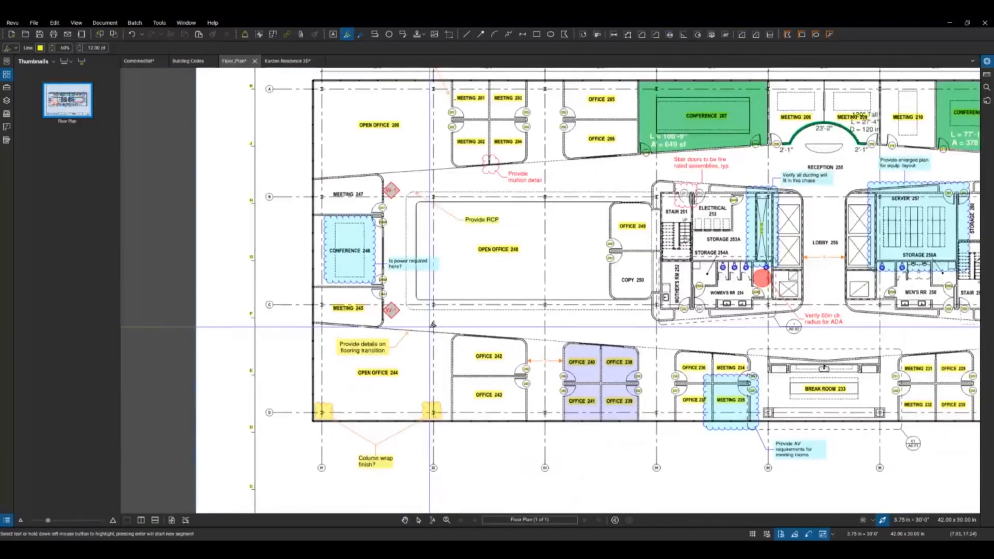
scroll(430, 327, "down", 2)
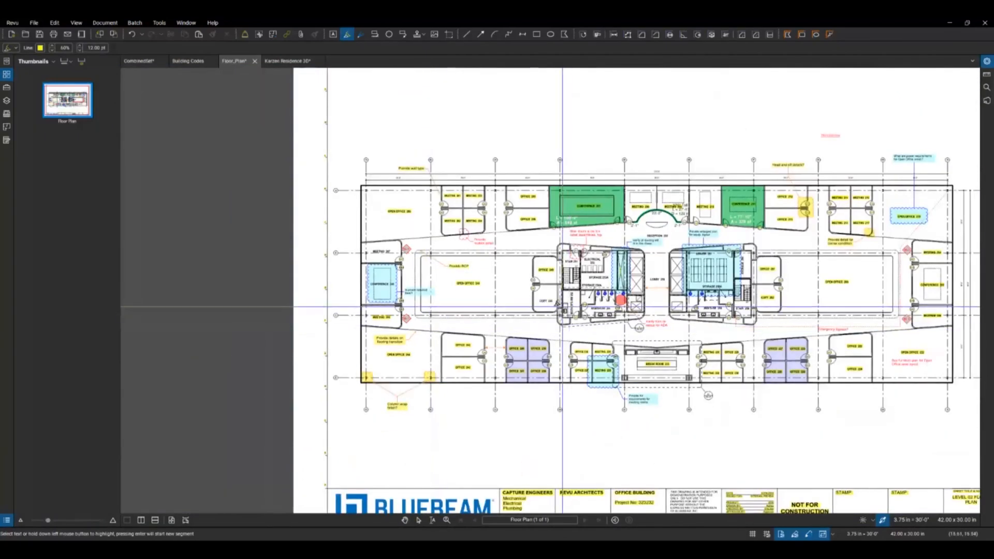
scroll(588, 313, "up", 3)
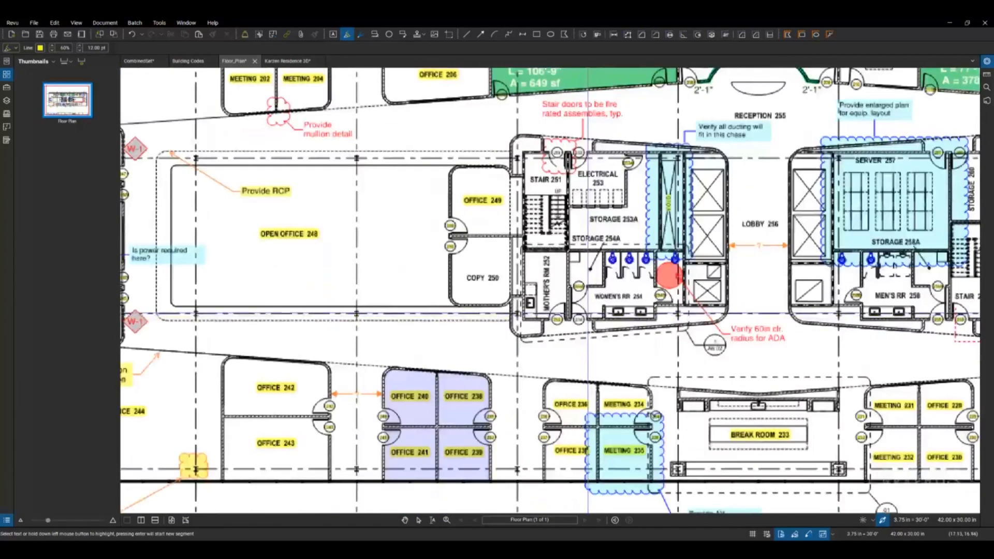
scroll(587, 312, "up", 2)
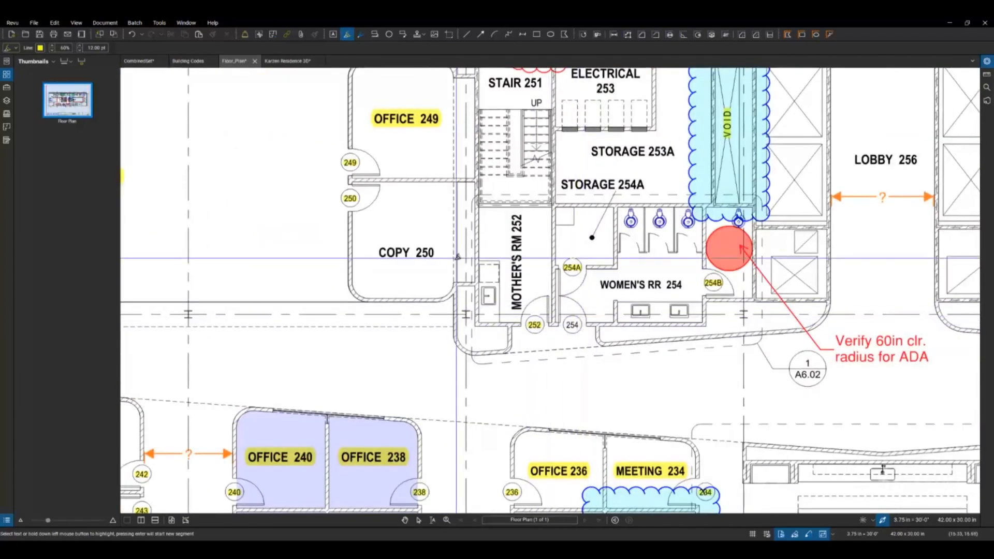
Step: Undo the highlight that covers the room and door labels across the floor plan
left_click(33, 22)
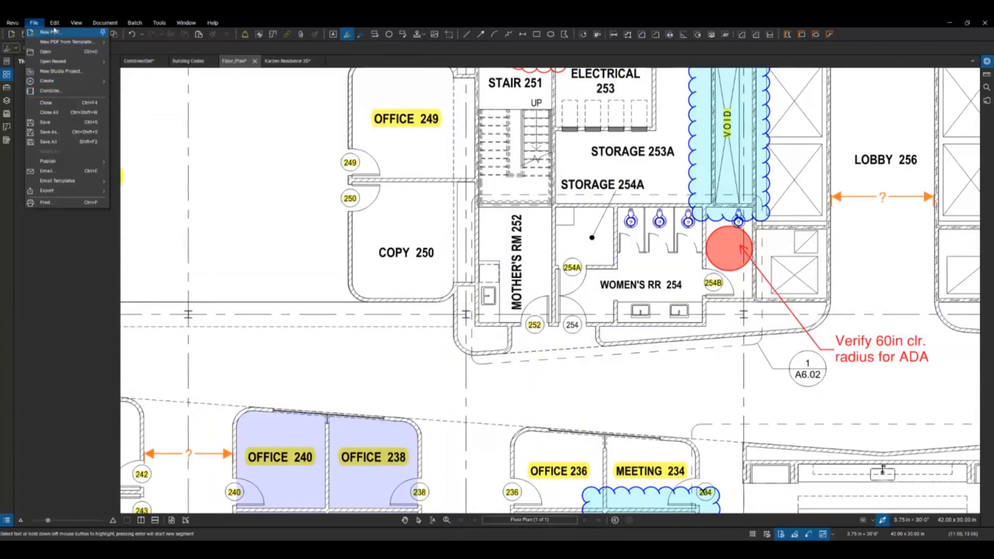
left_click(62, 34)
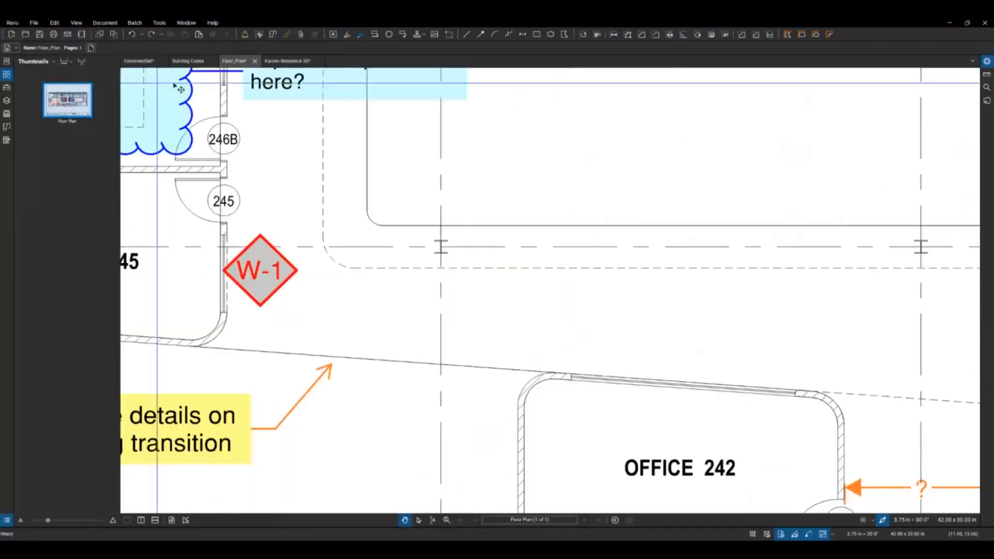
scroll(348, 258, "down", 1)
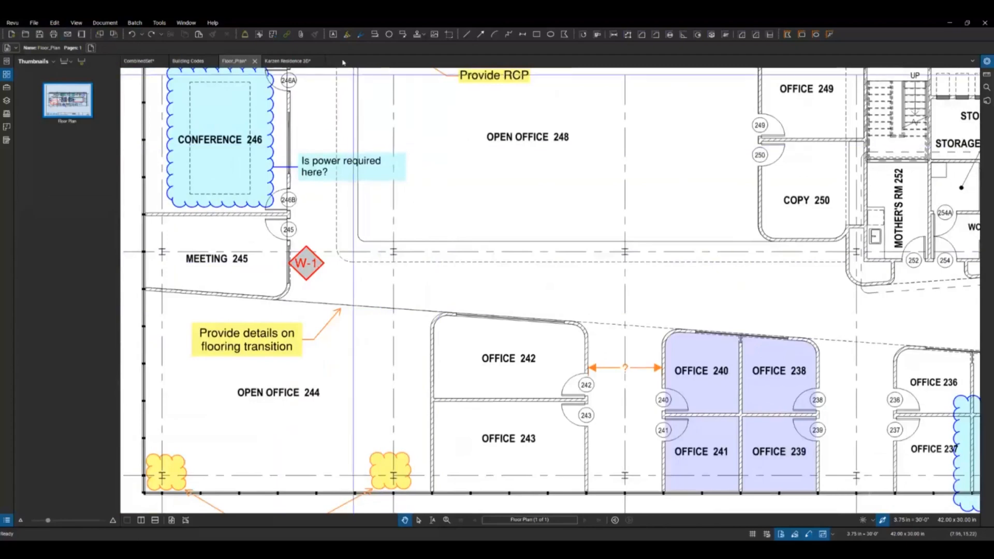
Step: Turn off Enable Text Highlighting in the Window tablet preferences and apply the change
left_click(12, 23)
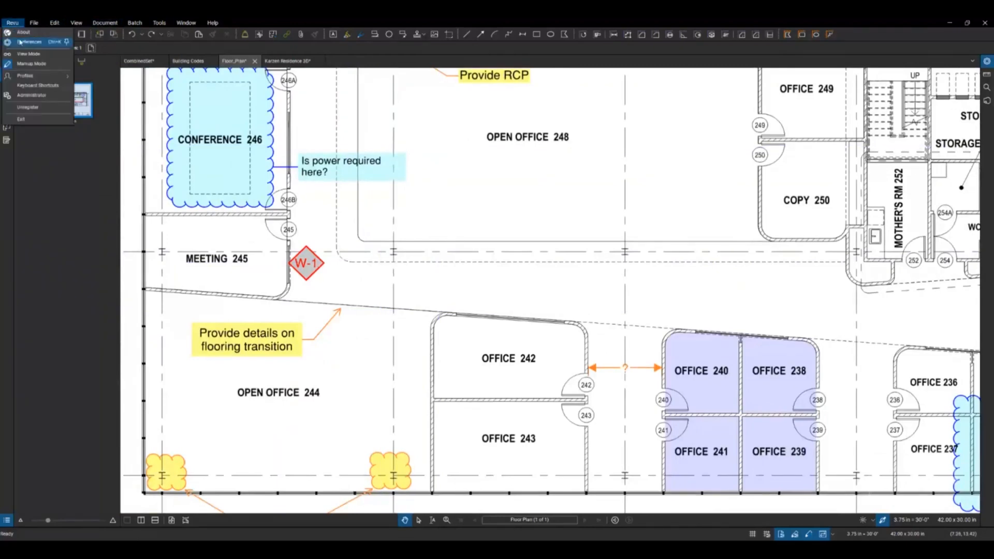
left_click(24, 42)
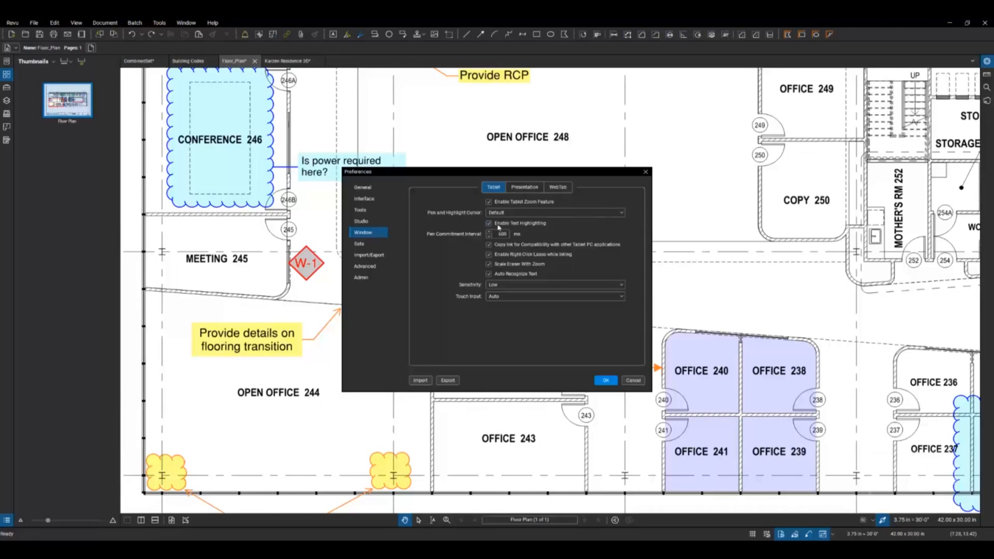
left_click(518, 226)
left_click(605, 381)
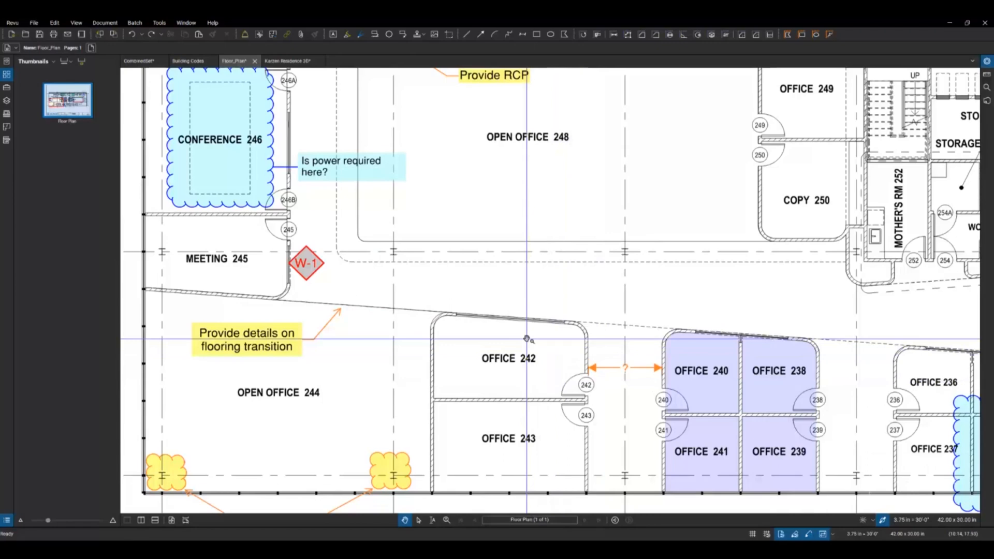
Step: Highlight the OFFICE 242 room label with a freehand stroke and leave the Highlight tool
key("h")
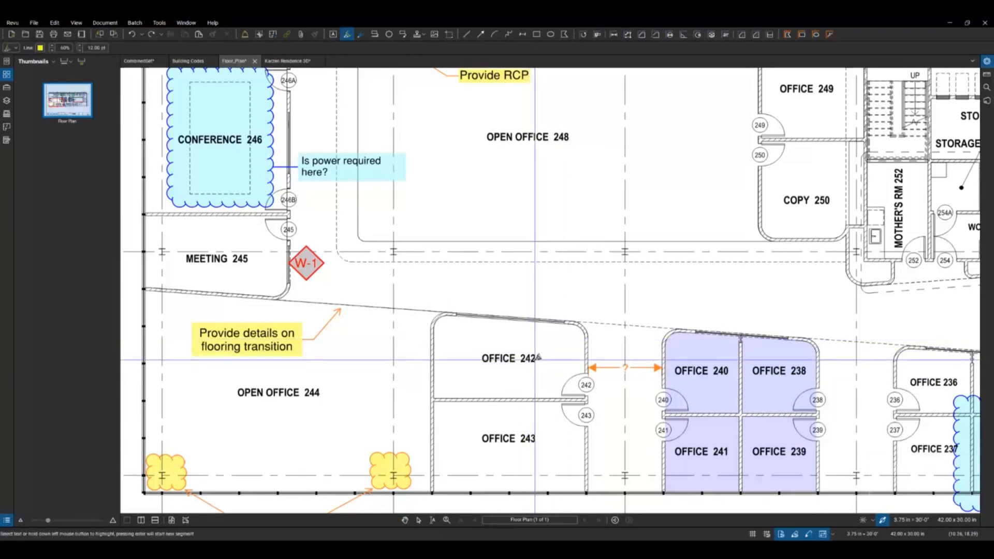
left_click_drag(538, 358, 473, 359)
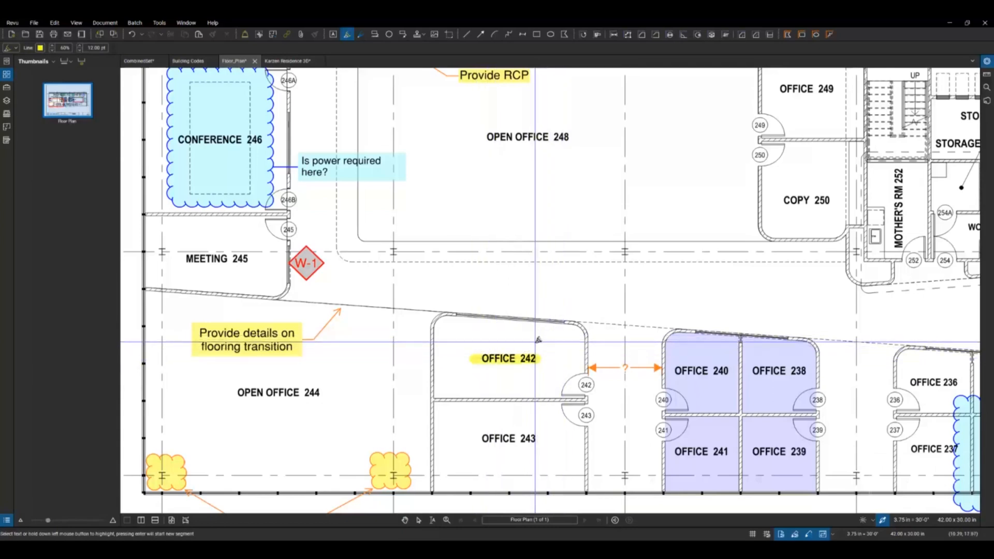
key("Escape")
Step: Show the Admin options in the preferences and open the Windows Default apps settings
left_click(13, 23)
left_click(21, 42)
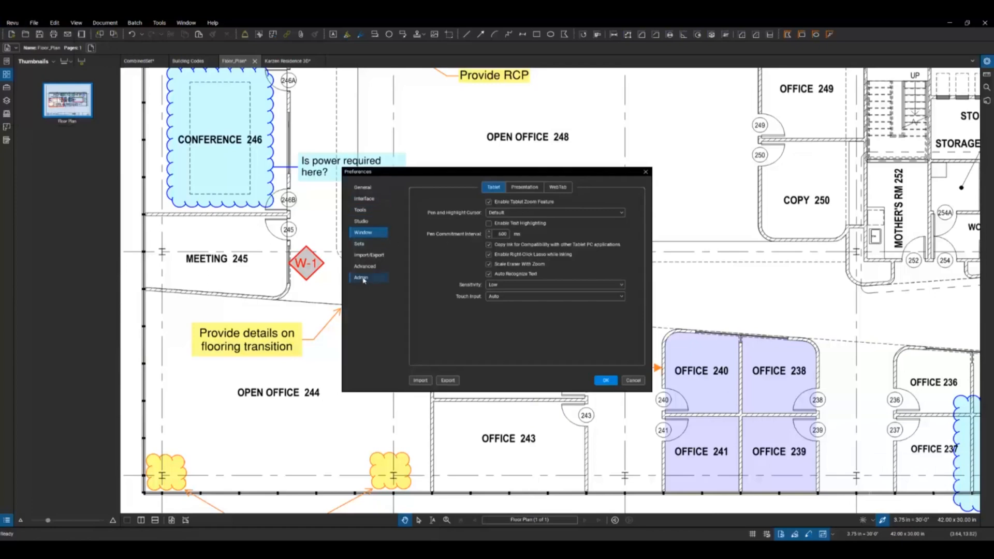
left_click(361, 278)
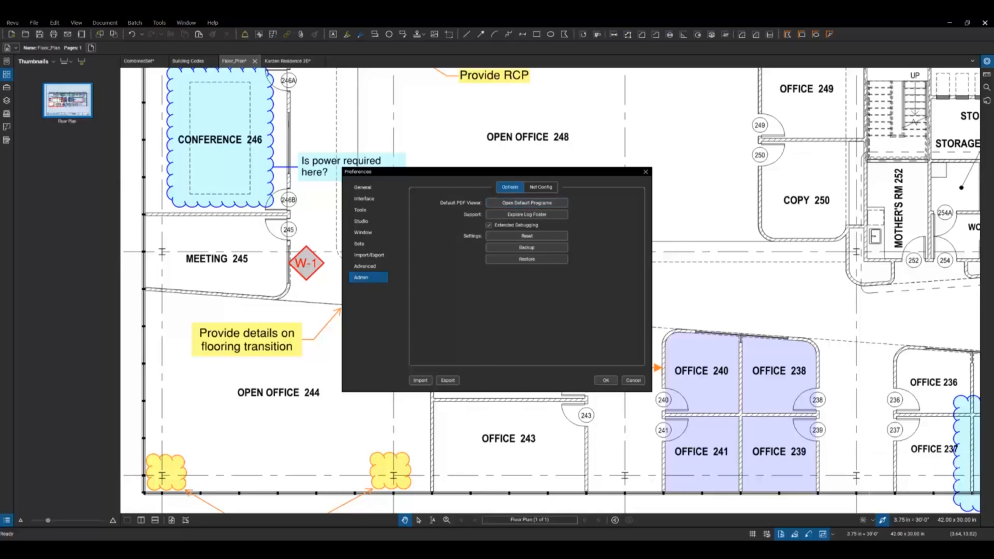
left_click_drag(484, 540, 562, 153)
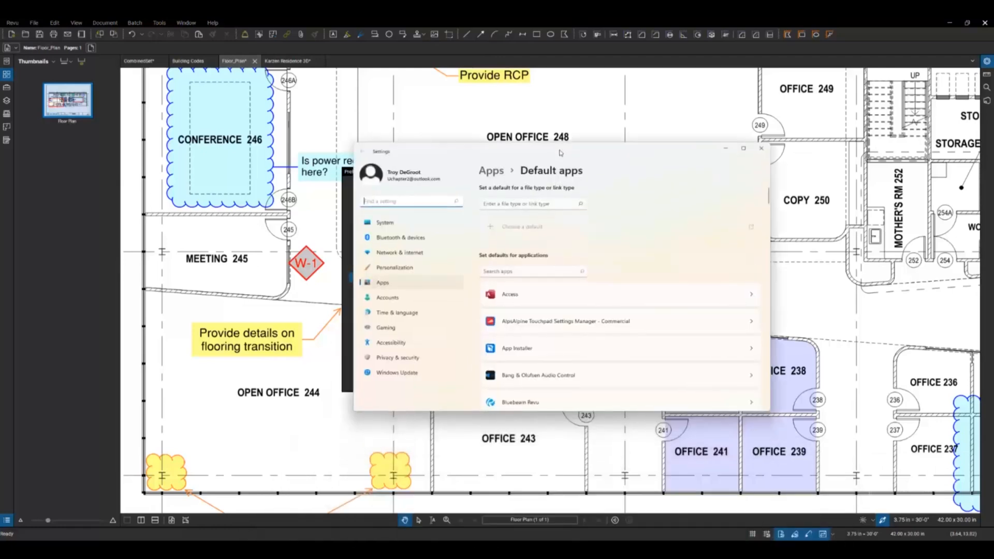
Step: Look up the default app for the .pdf file type, and close the Windows settings and the preferences
left_click(515, 204)
type("pdf")
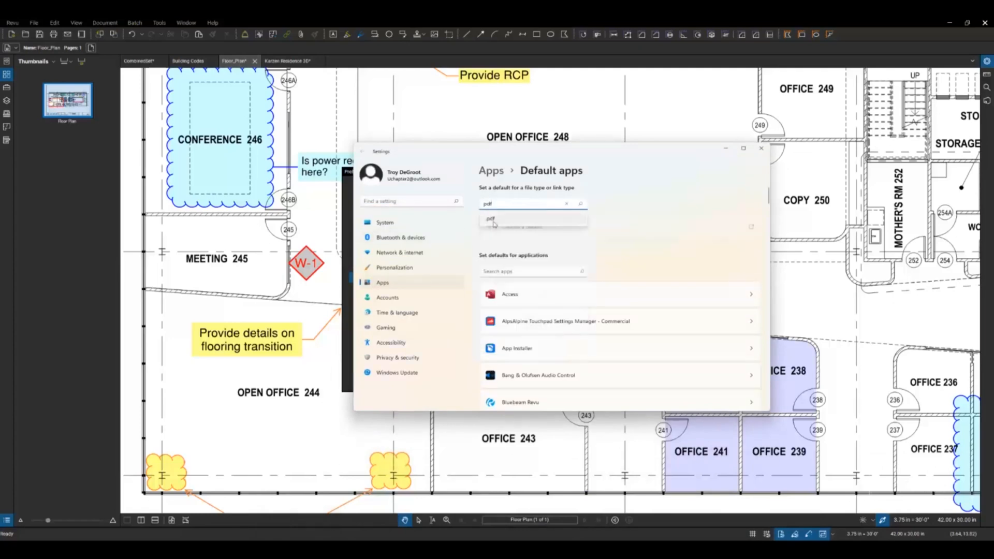
left_click(518, 219)
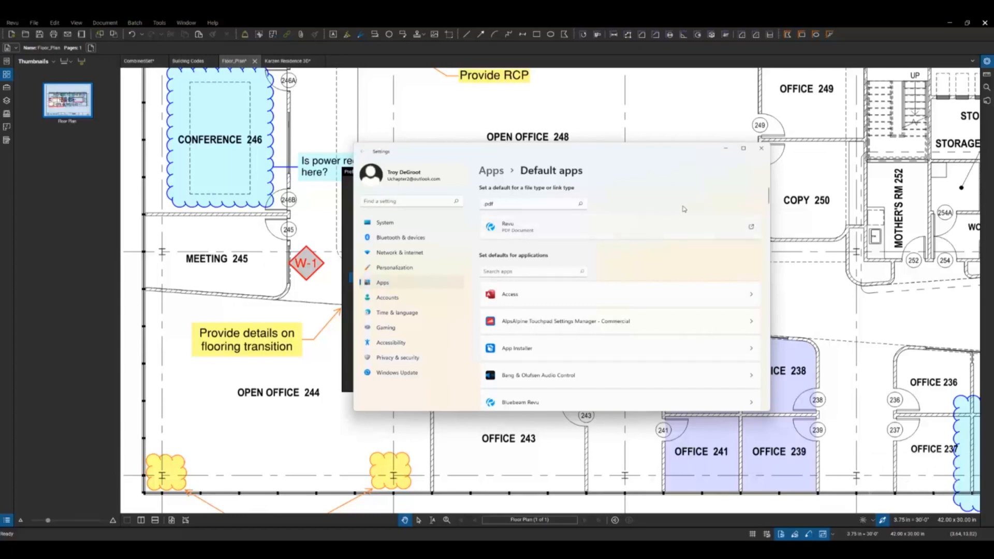
left_click(762, 151)
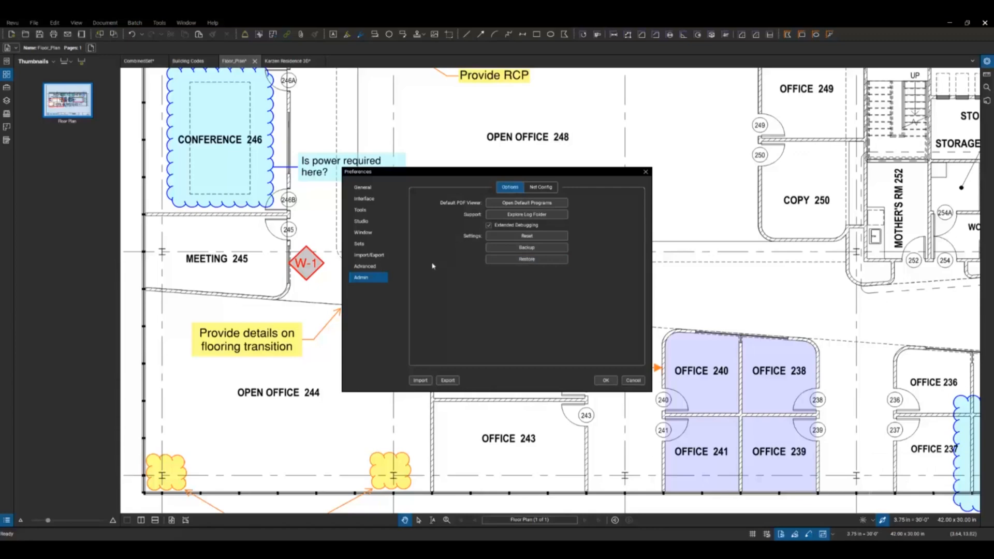
left_click(606, 381)
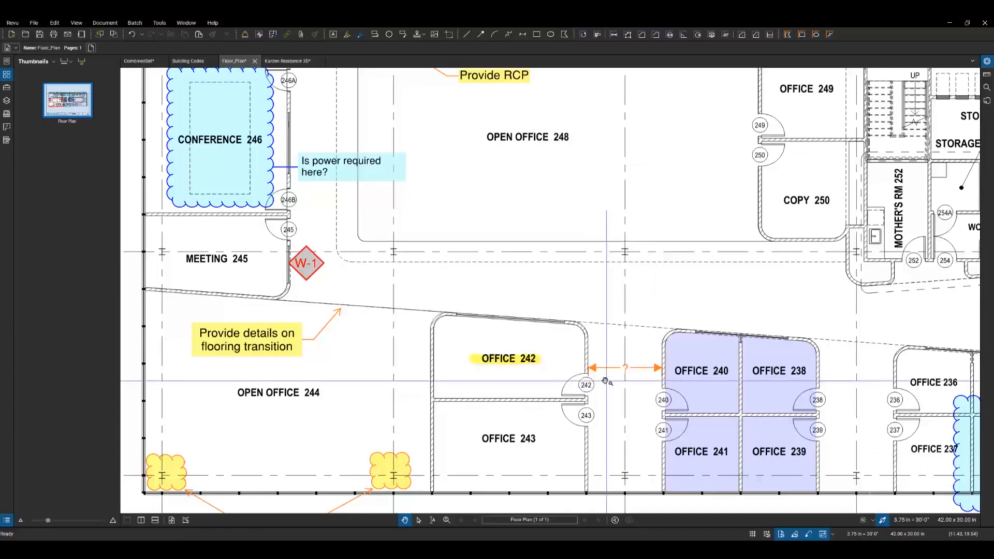
Step: Try X as the keyboard shortcut for the Cloud tool, clear the entry and close the shortcut settings
left_click(12, 23)
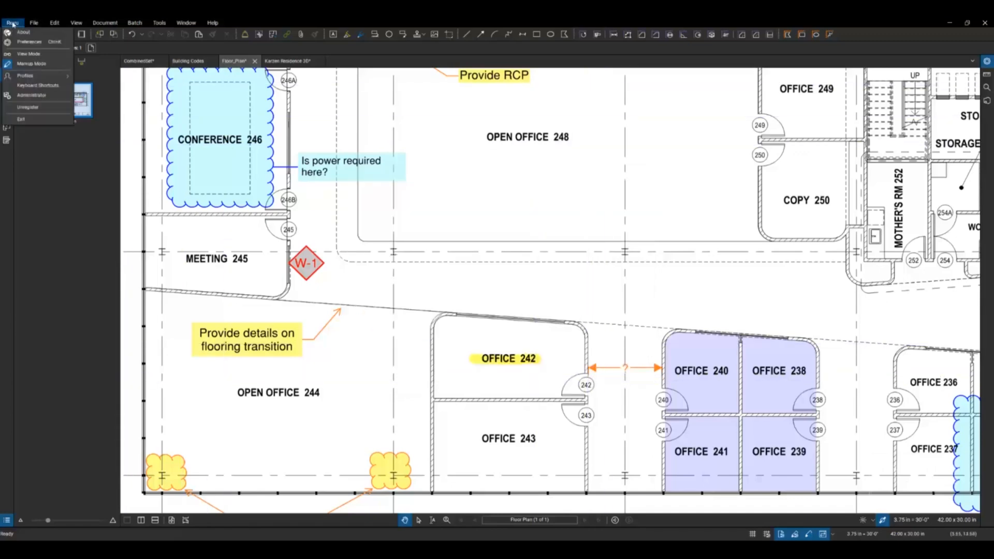
left_click(28, 85)
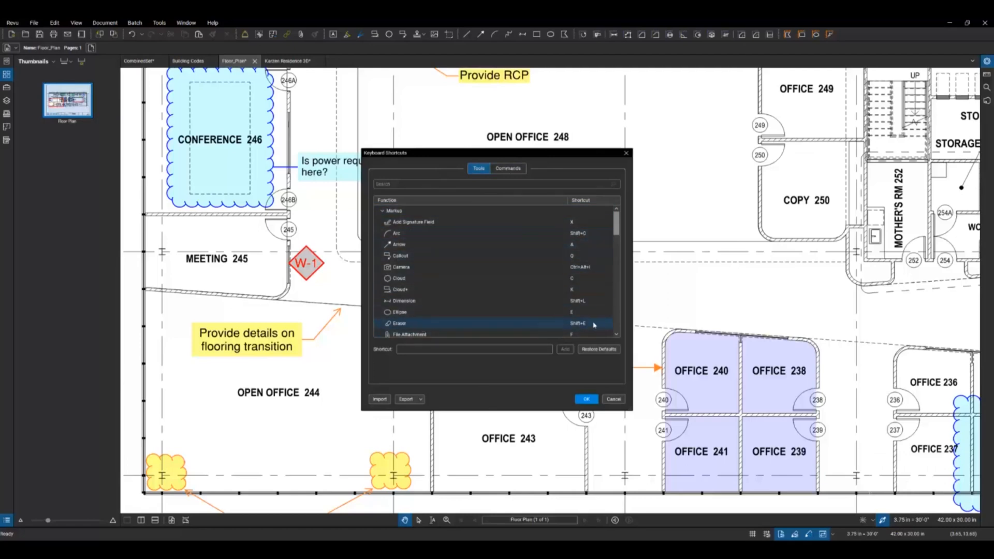
left_click(399, 280)
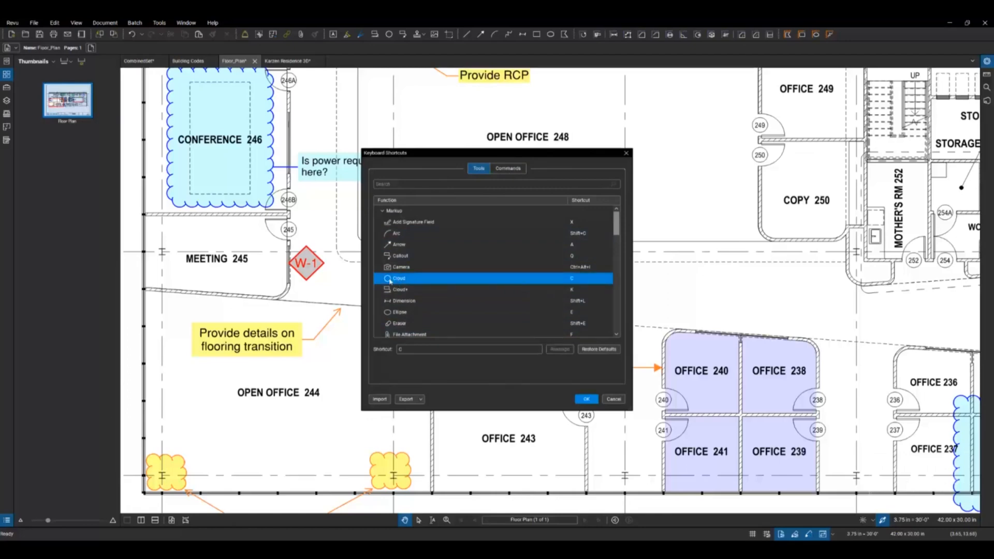
left_click(399, 350)
key("x")
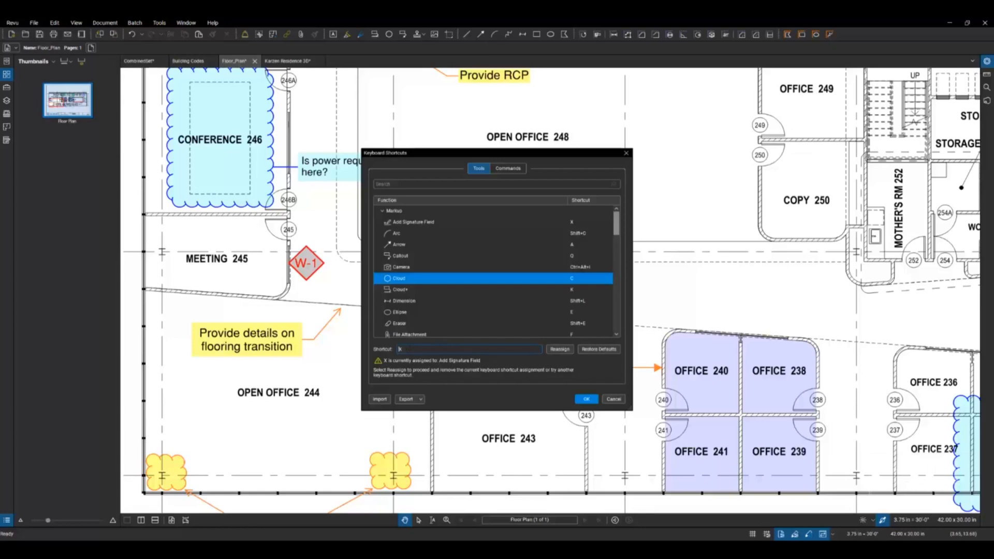
key("BackSpace")
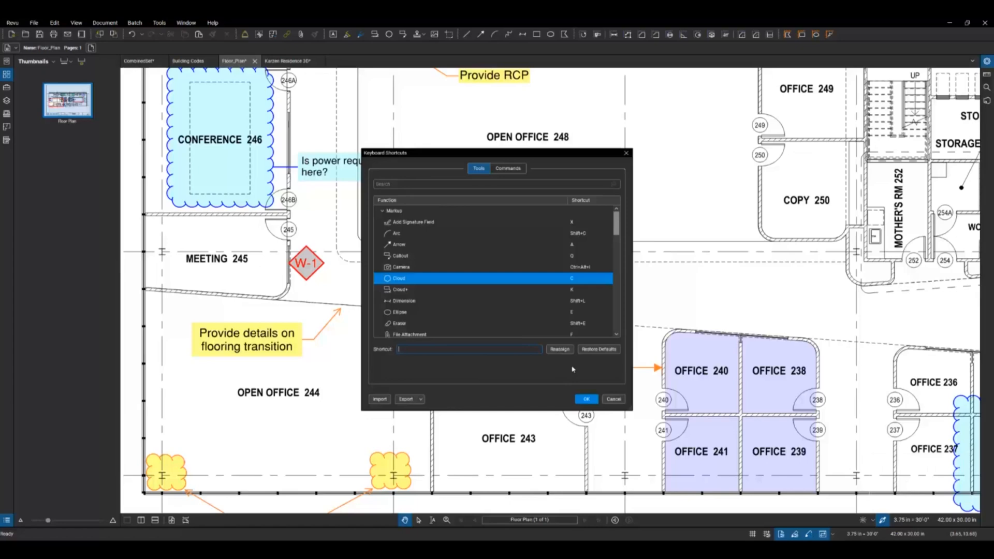
left_click(586, 399)
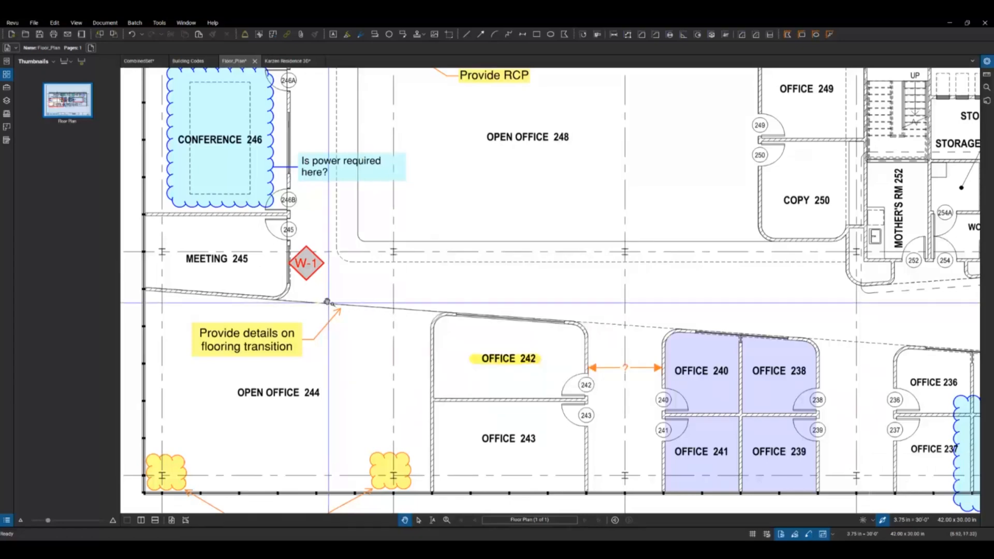
Step: Show the export formats available for the floor plan PDF
left_click(34, 23)
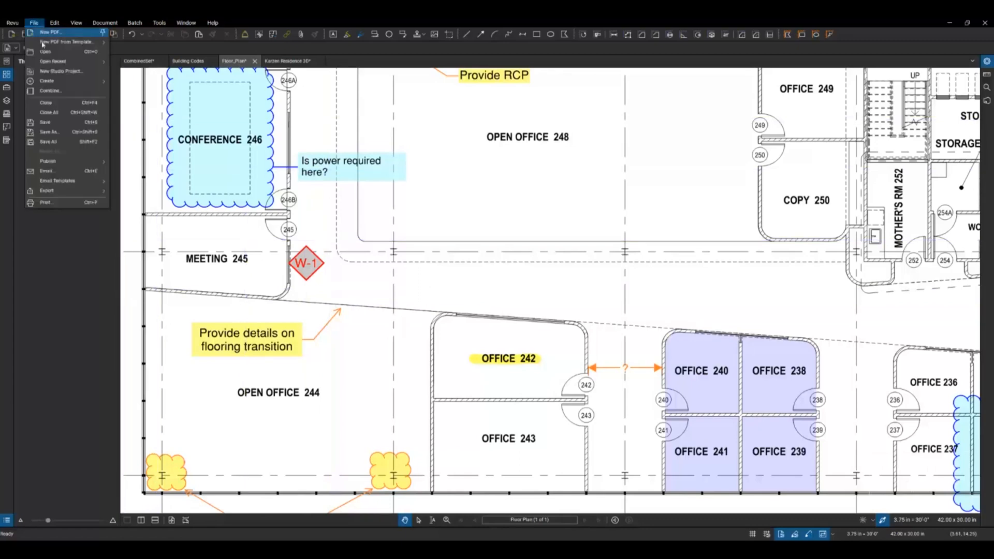
mouse_move(58, 192)
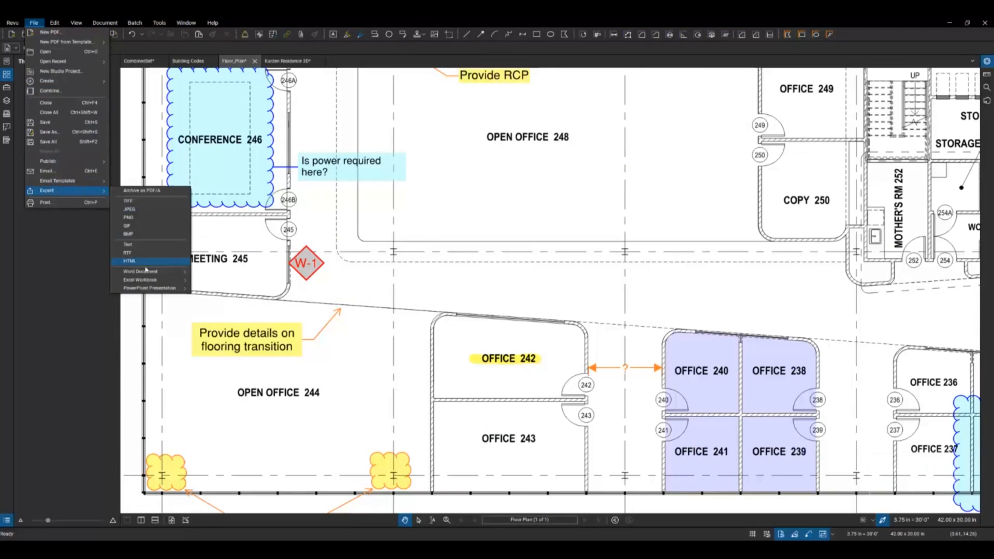
mouse_move(147, 280)
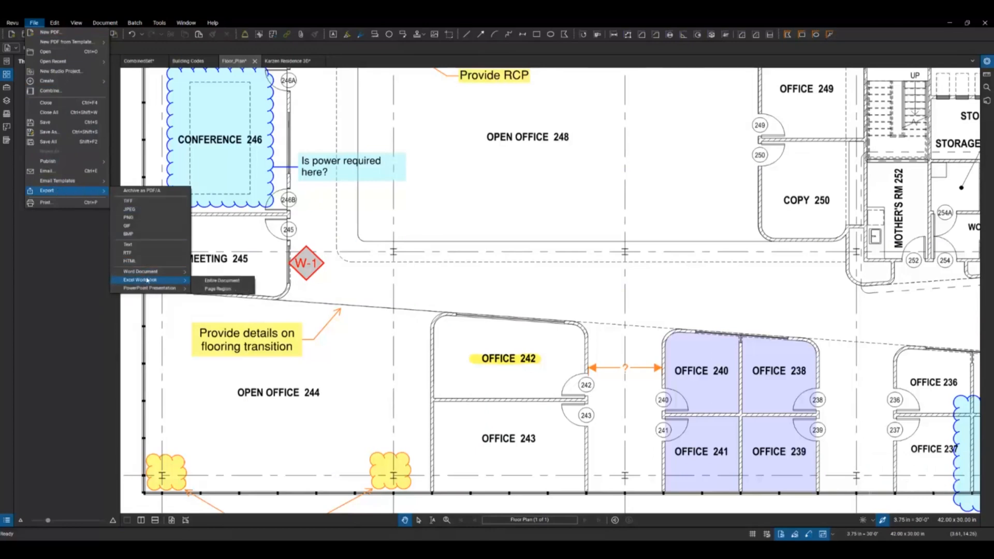
Step: Start a Word export of a page region covering all the text on page 1 of Building Codes
left_click(188, 61)
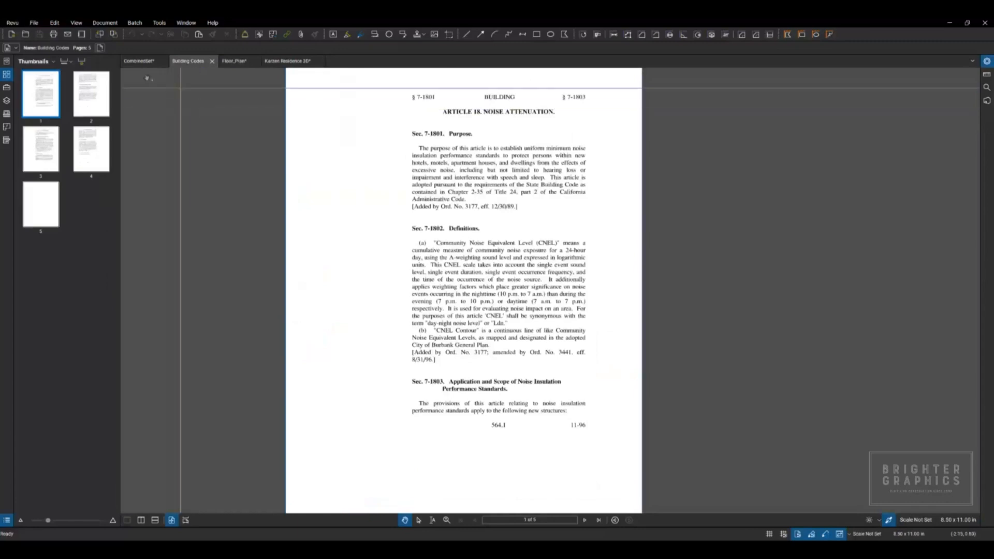
left_click(34, 23)
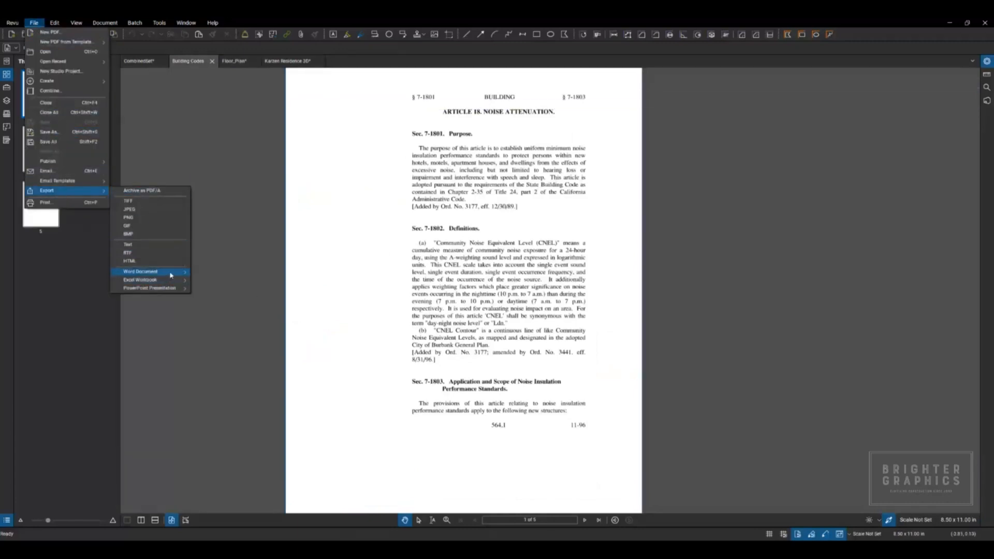
mouse_move(173, 272)
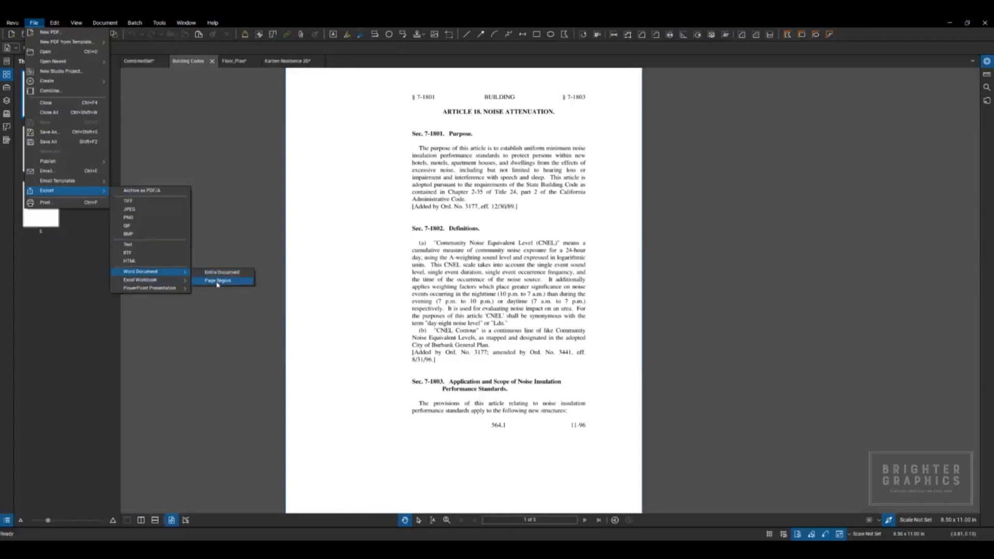
left_click(218, 282)
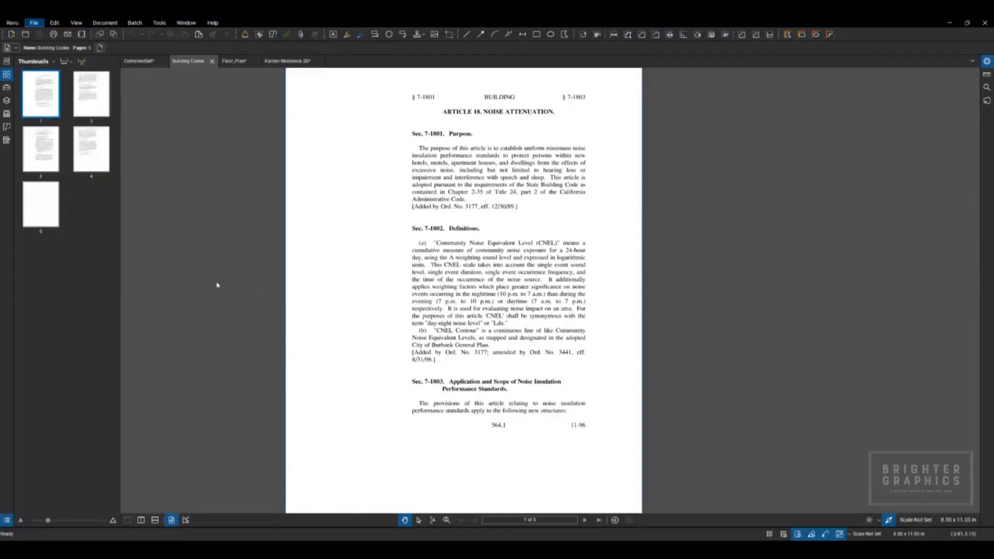
left_click_drag(392, 84, 603, 434)
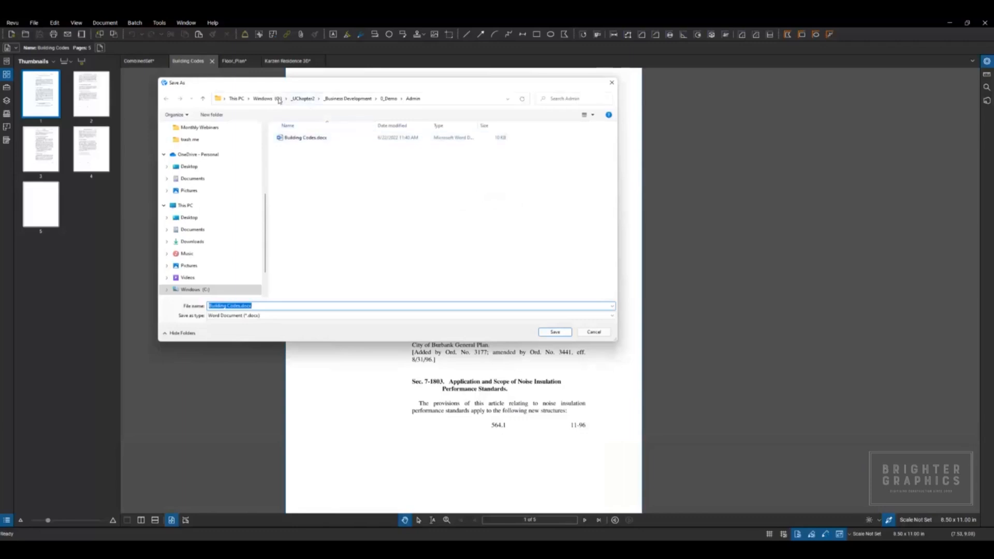
Step: Save the Word export as Building Codes.docx in the trash me folder
scroll(203, 138, "up", 3)
scroll(201, 158, "up", 2)
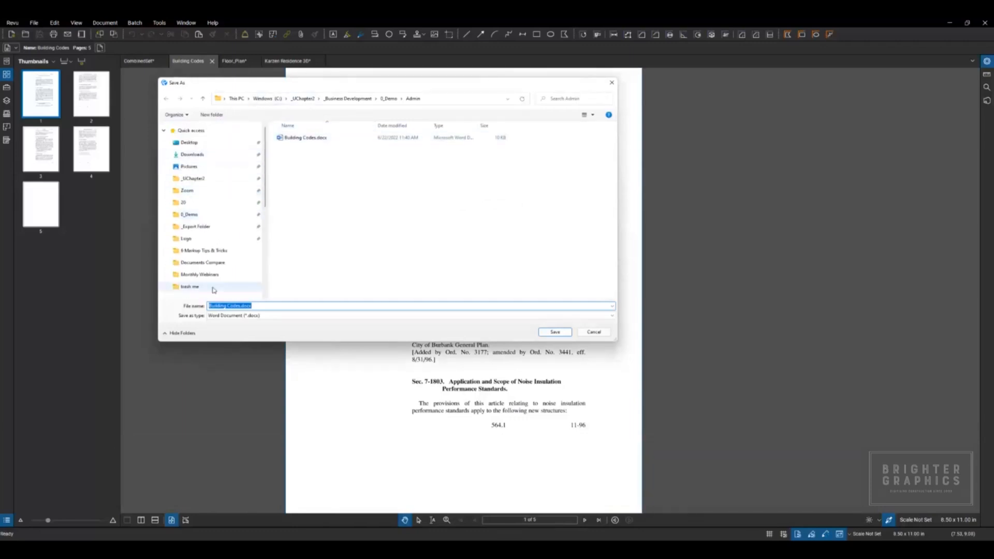
left_click(192, 286)
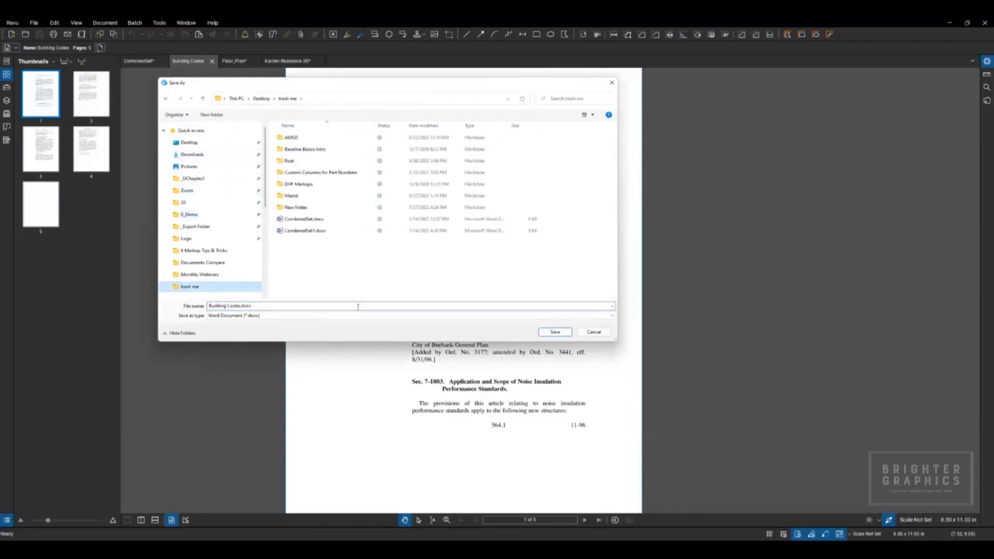
left_click(552, 333)
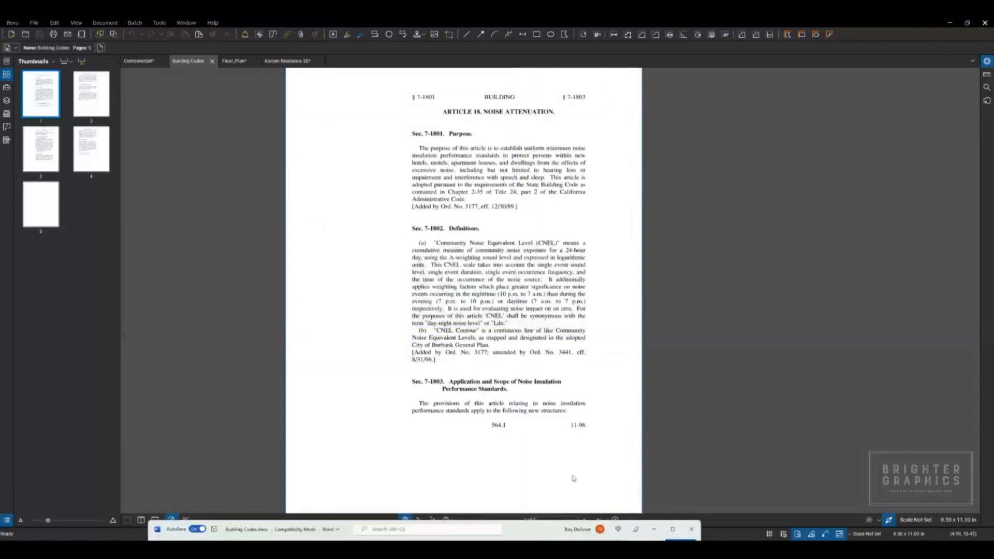
Step: Look over the exported text in the Word document and close it
scroll(378, 255, "down", 10)
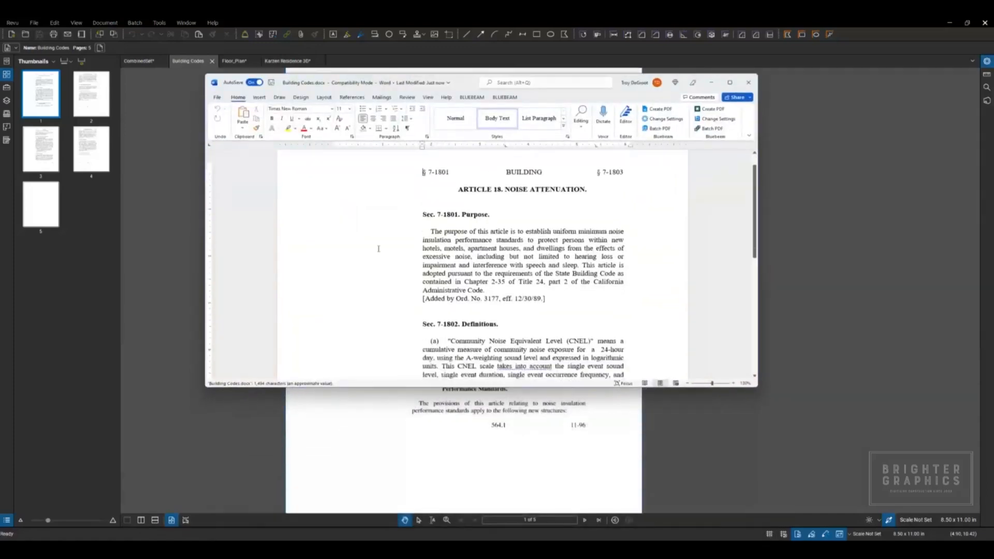
scroll(378, 255, "up", 10)
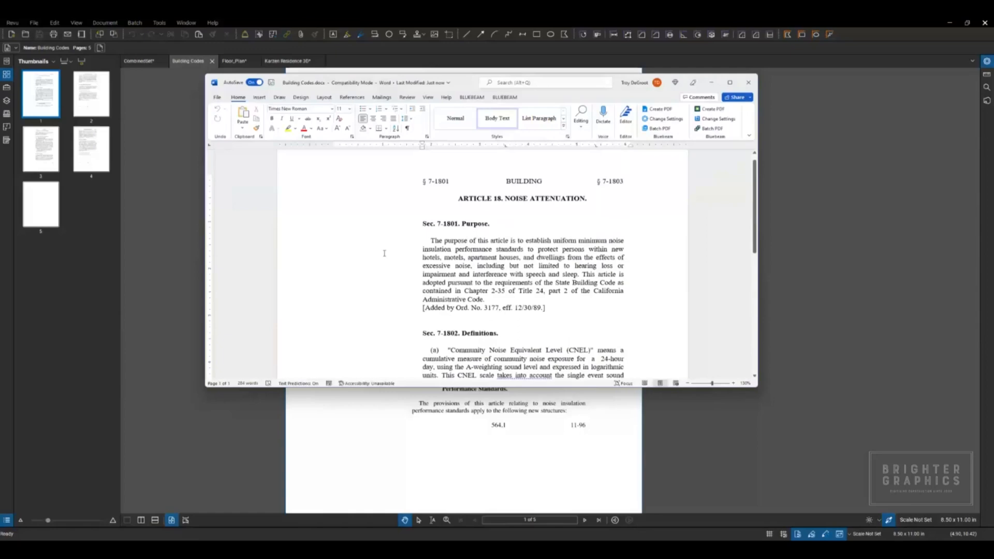
left_click(748, 83)
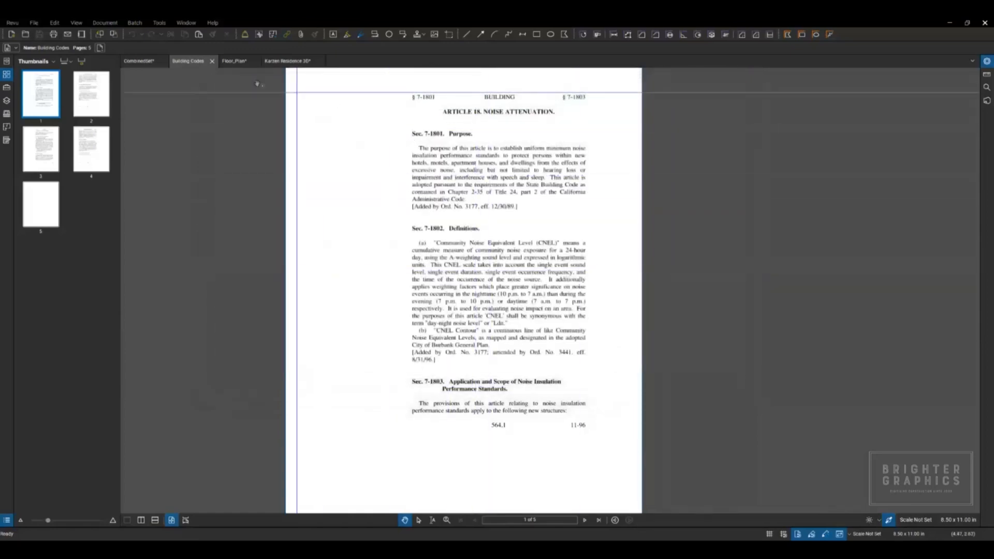
Step: Start an Excel workbook export of a page region around the sheet index table on the title sheet of CombinedSet
left_click(155, 63)
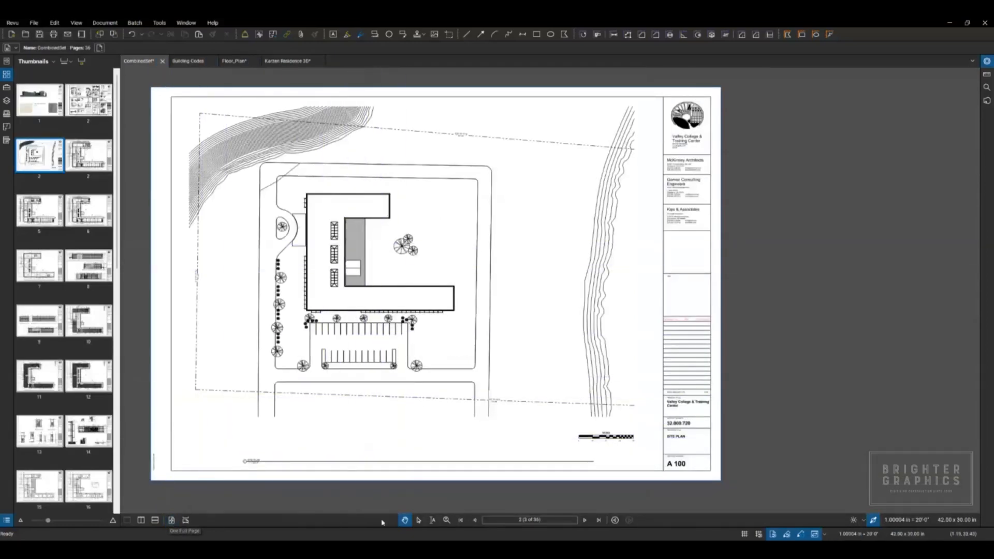
left_click(460, 521)
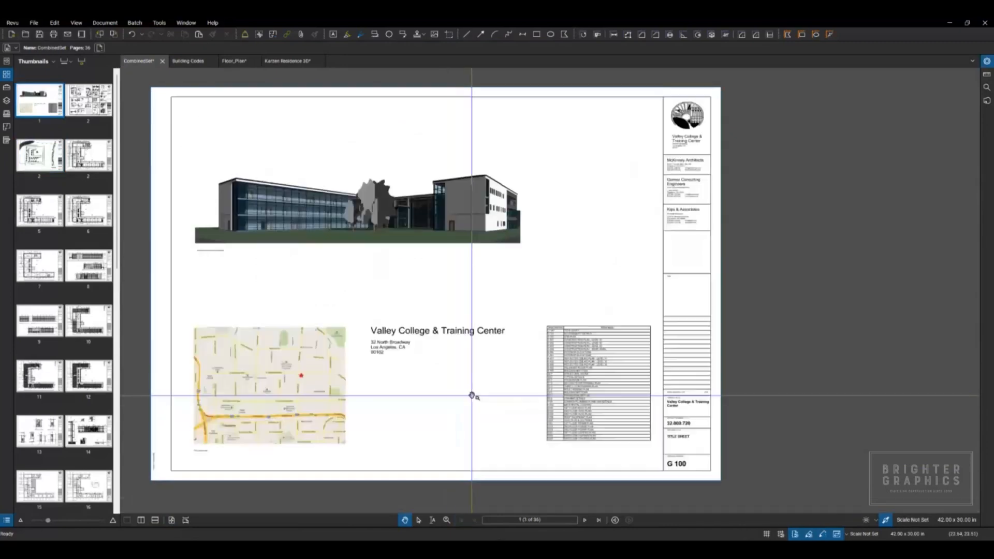
scroll(628, 421, "up", 5)
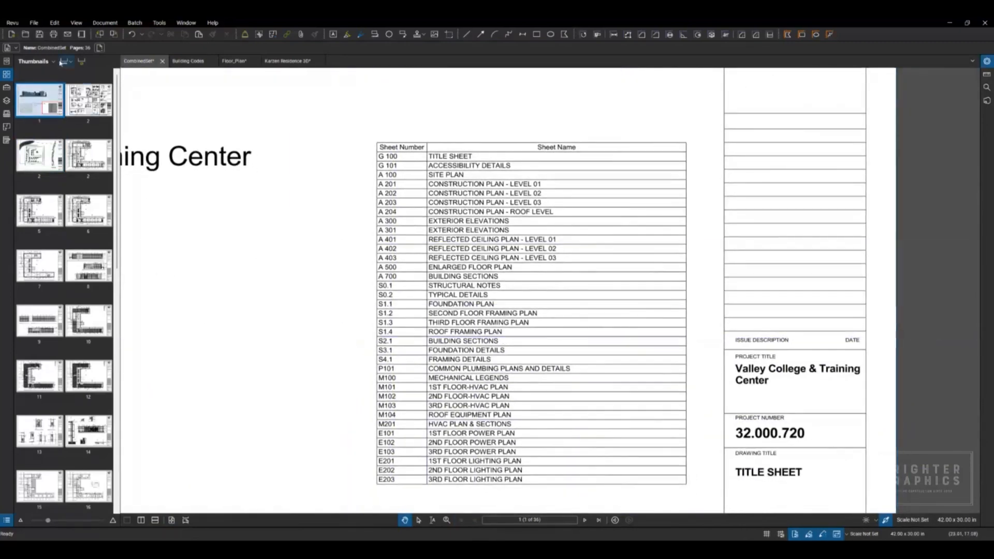
left_click(35, 23)
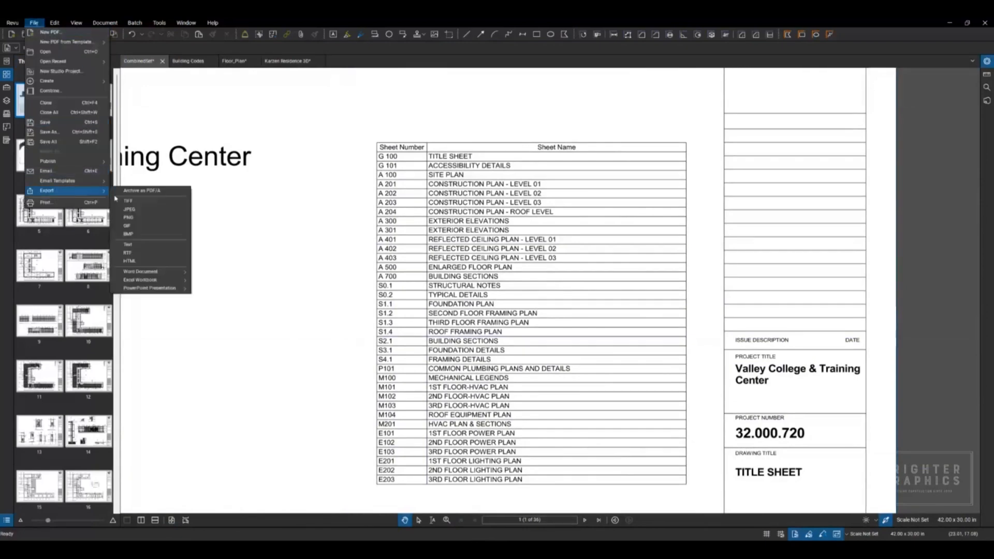
mouse_move(155, 281)
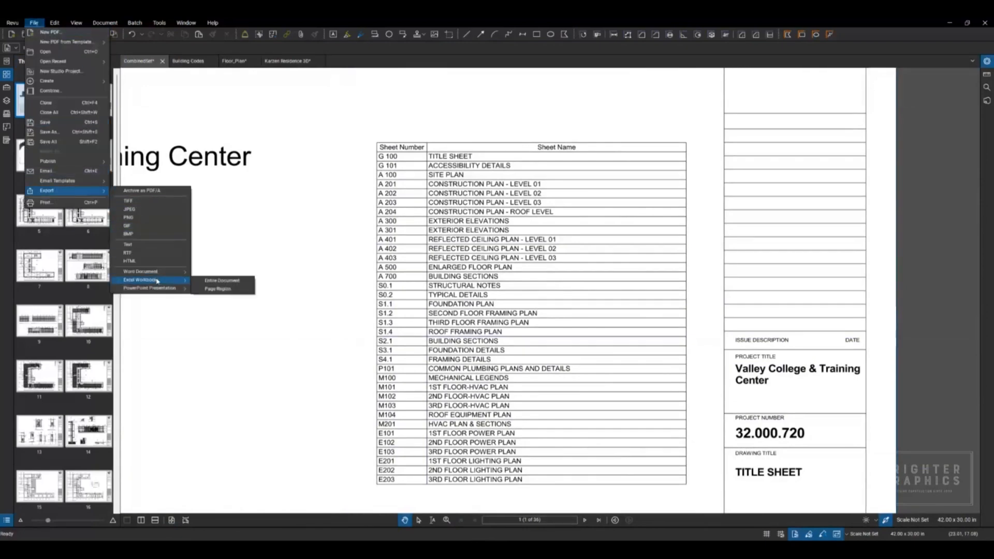
left_click(220, 291)
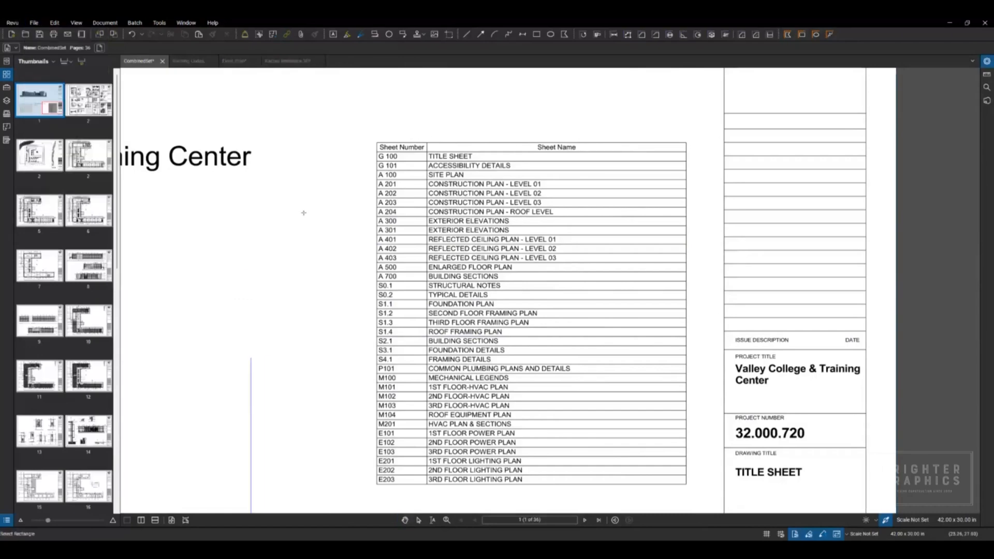
left_click_drag(366, 136, 692, 493)
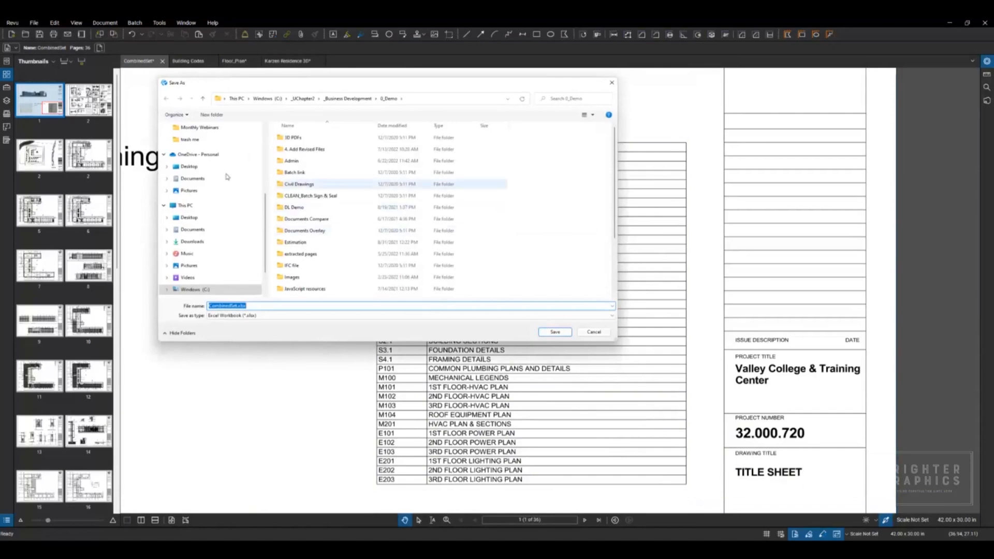
Step: Save the Excel export as CombinedSet.xlsx in the trash me folder, replacing the existing file
left_click(189, 140)
left_click(553, 332)
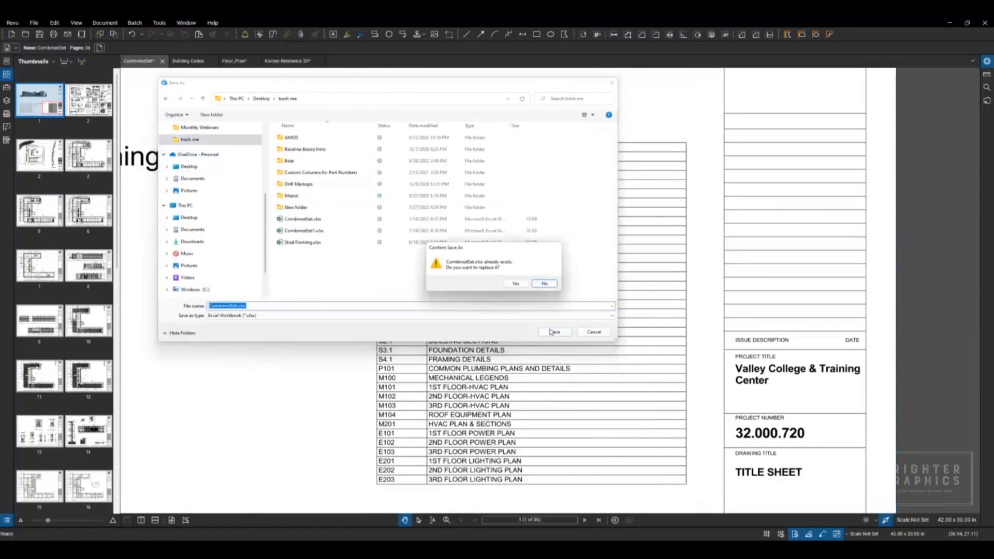
left_click(516, 286)
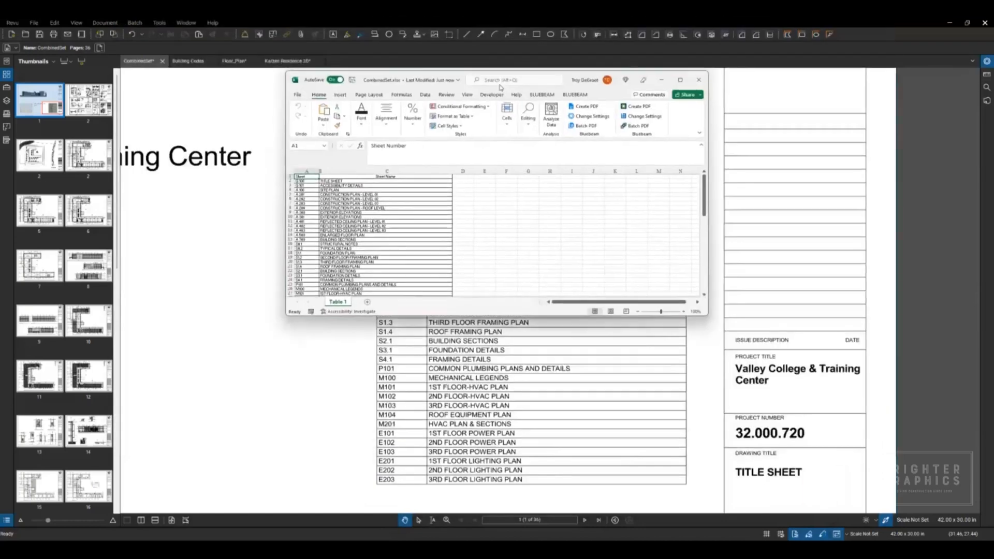
Step: Enlarge the exported workbook's window, check the sheet names cell by cell and close the workbook
left_click_drag(500, 87, 512, 106)
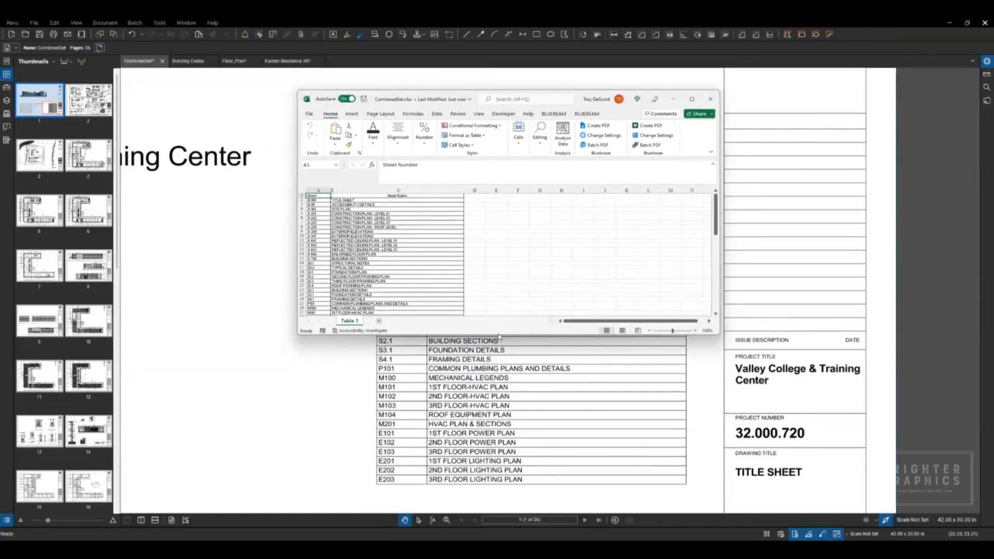
left_click_drag(499, 334, 499, 445)
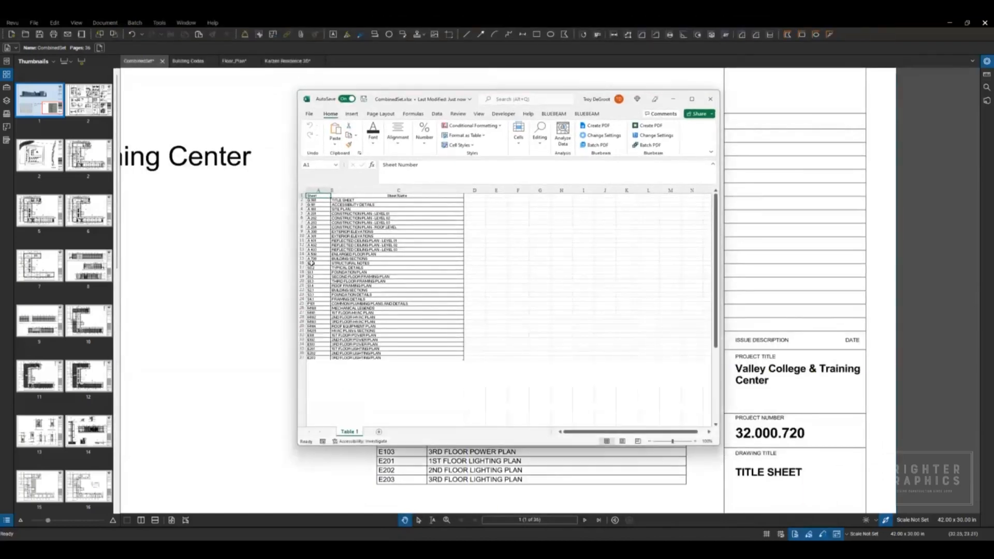
scroll(318, 228, "up", 3)
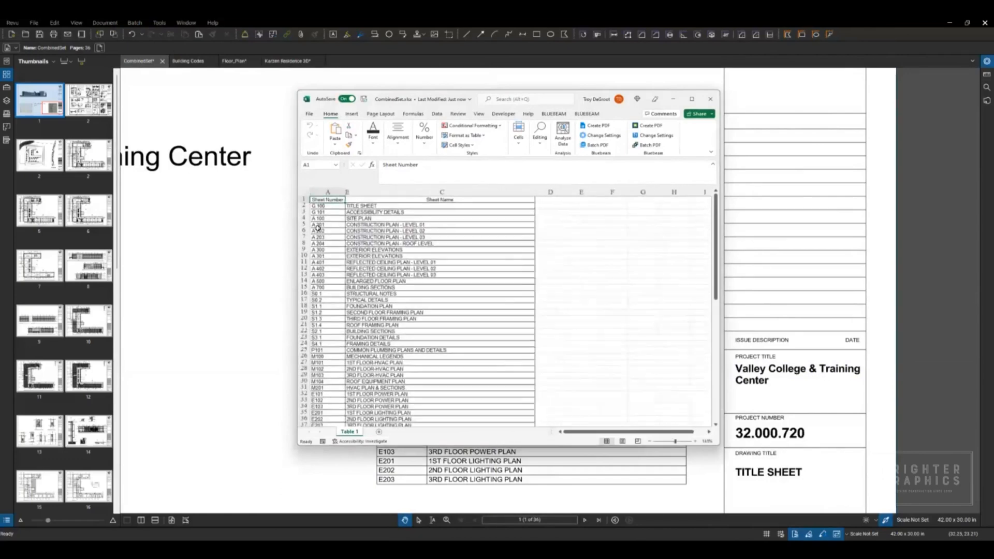
left_click(368, 213)
key("Down")
key("Down")
key("Down")
key("Down")
key("Down")
key("Down")
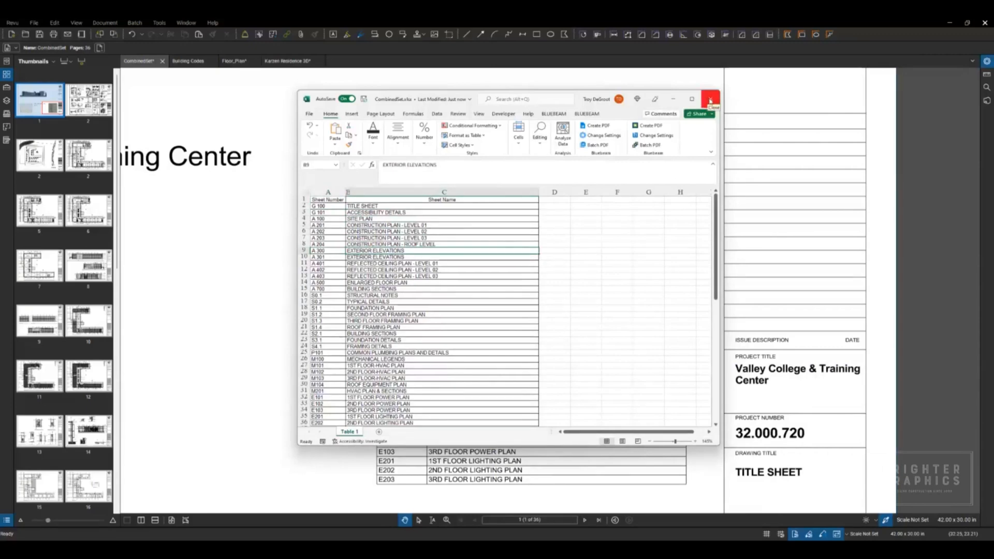
Step: Show the PDF content editing options on the title sheet
left_click(56, 23)
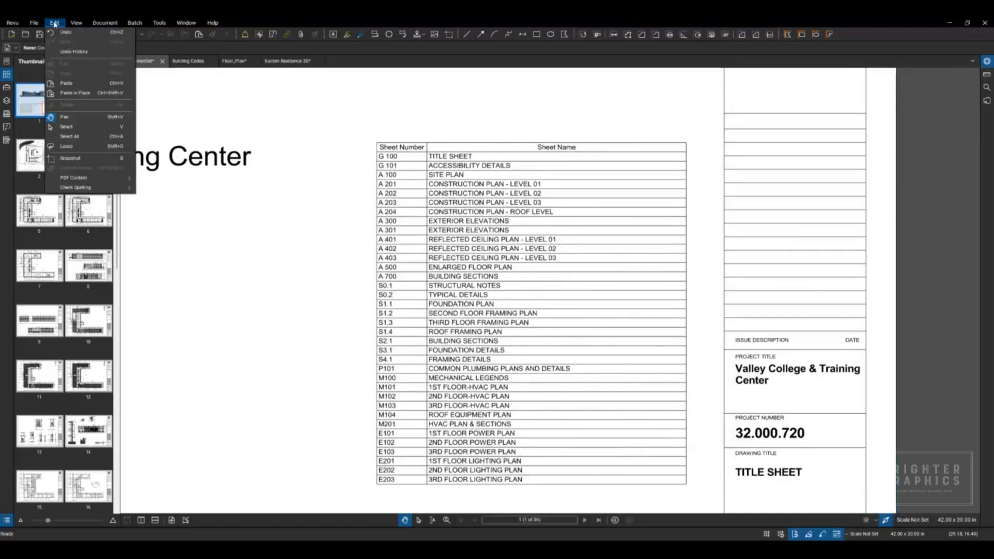
mouse_move(93, 177)
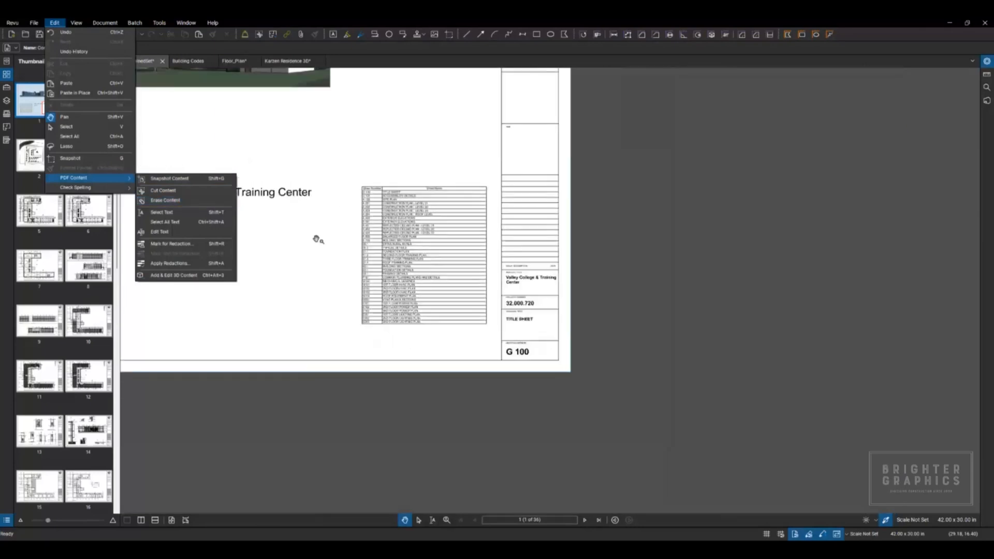
scroll(422, 262, "up", 5)
scroll(493, 273, "up", 1)
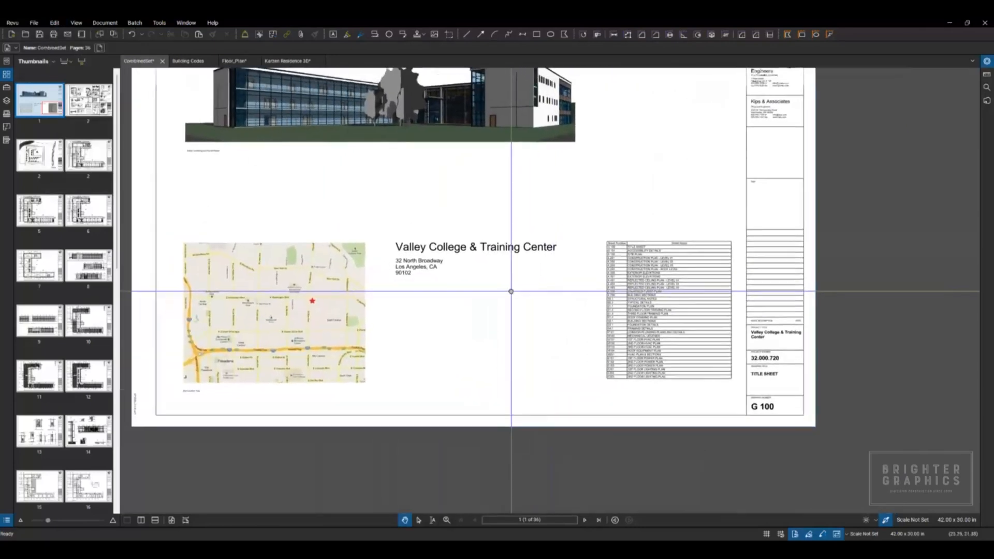
Step: Cut the small EXIT sign and its dimensions out of the signage detail on sheet G 101 with Cut Content
left_click(585, 520)
left_click_drag(271, 257, 322, 297)
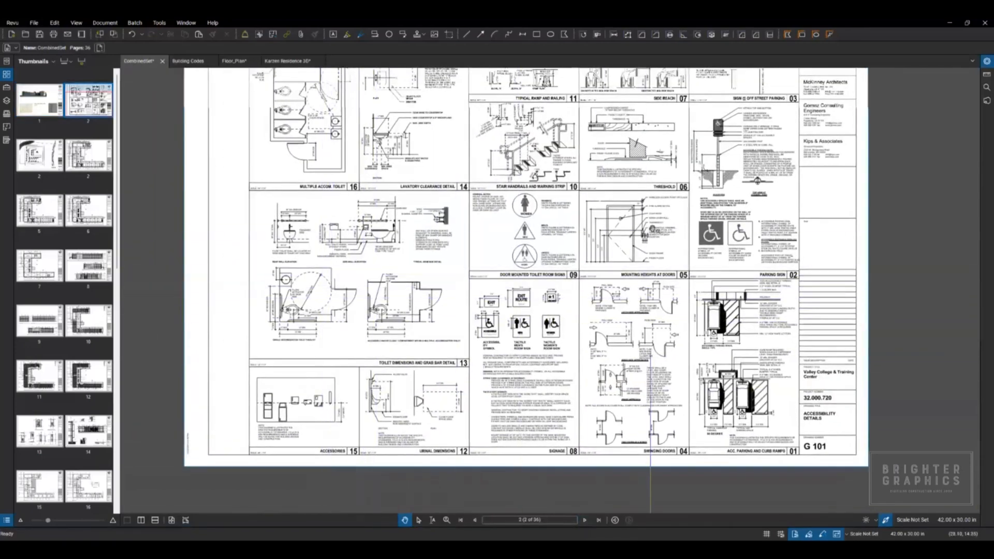
left_click_drag(476, 226, 483, 256)
scroll(483, 255, "up", 5)
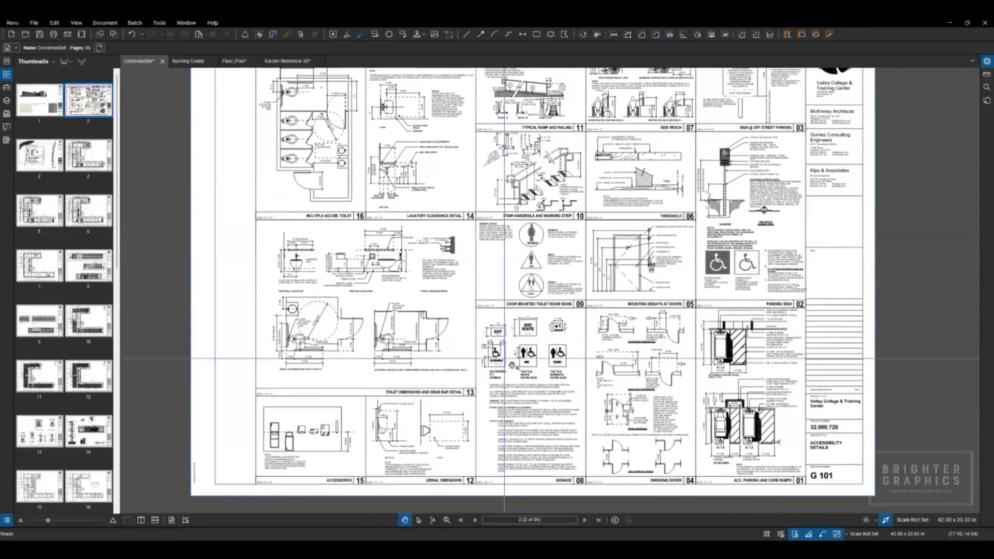
left_click(55, 23)
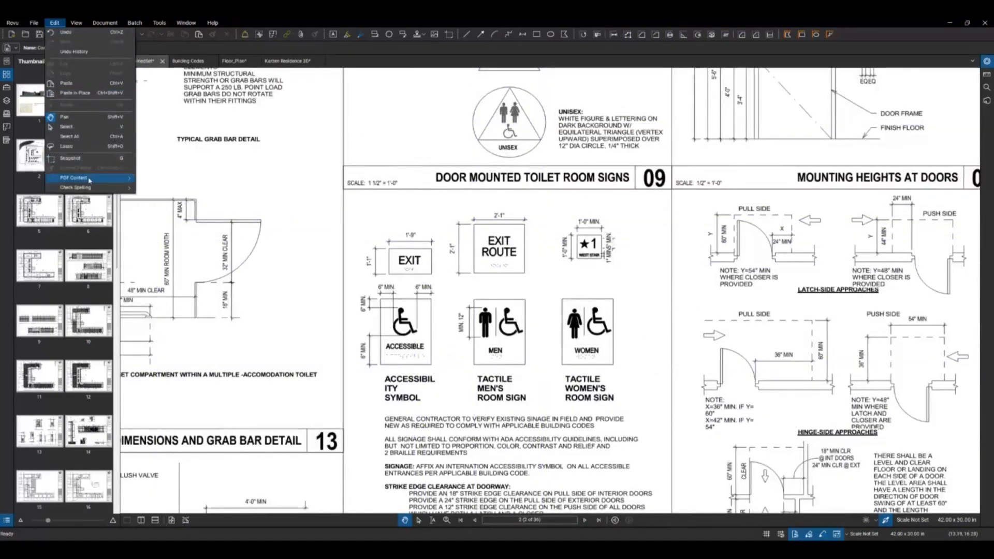
mouse_move(88, 182)
left_click(175, 192)
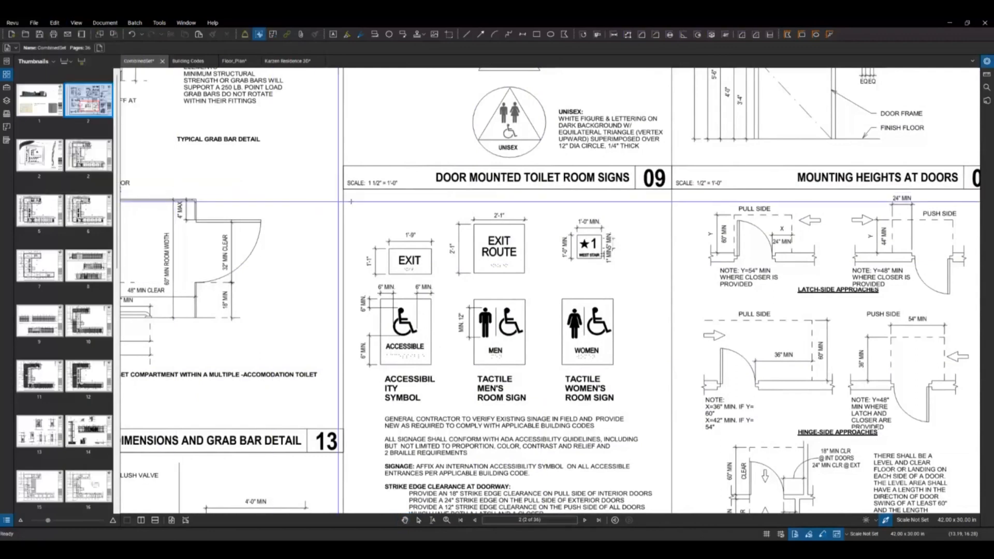
left_click_drag(361, 226, 440, 278)
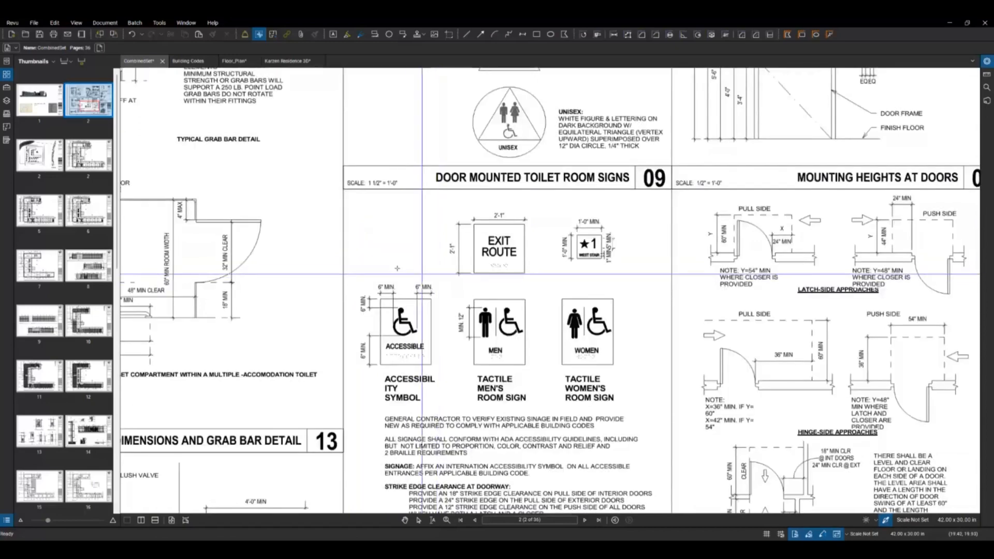
Step: Paste the cut EXIT sign back into its spot in the signage detail and flatten it into the sheet
right_click(358, 245)
left_click(373, 250)
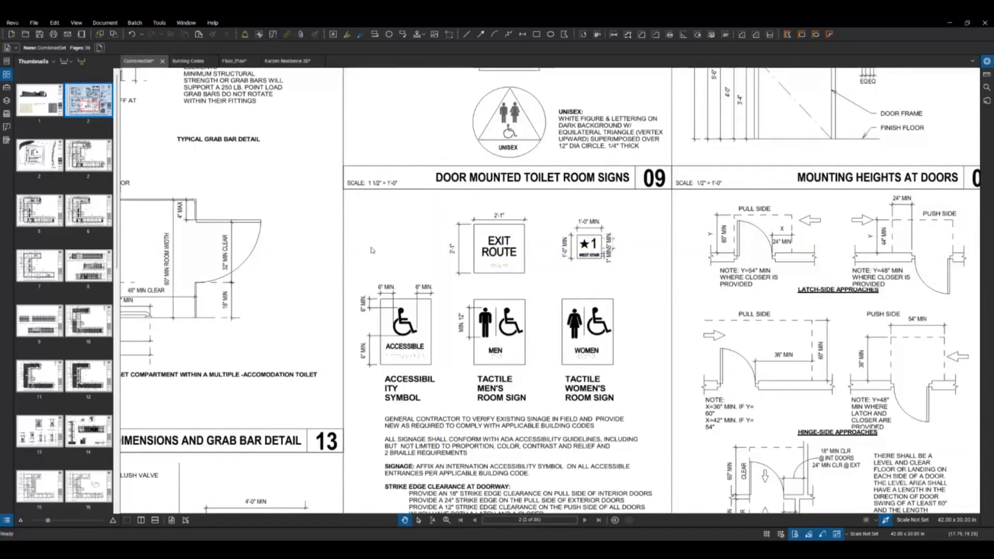
left_click_drag(399, 234, 405, 229)
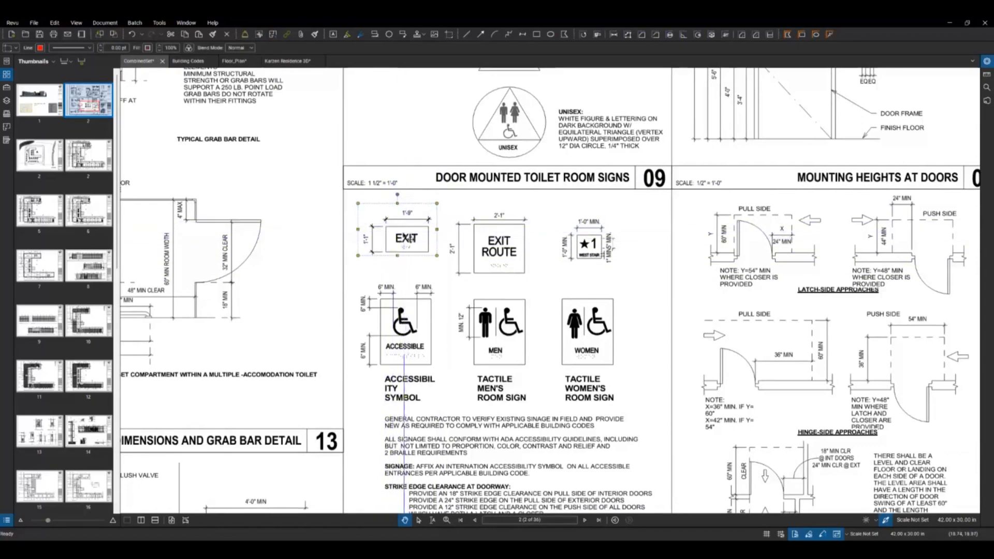
right_click(401, 235)
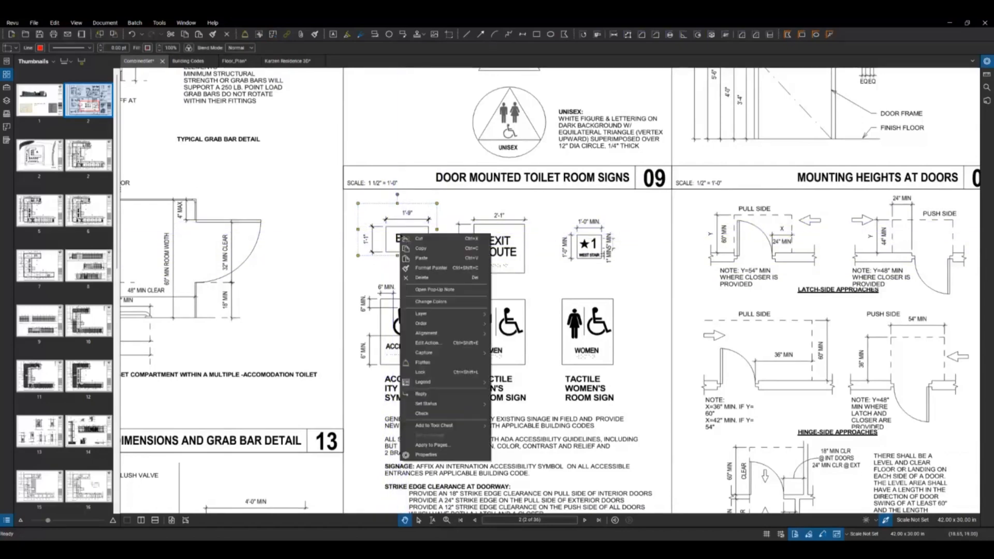
left_click(426, 364)
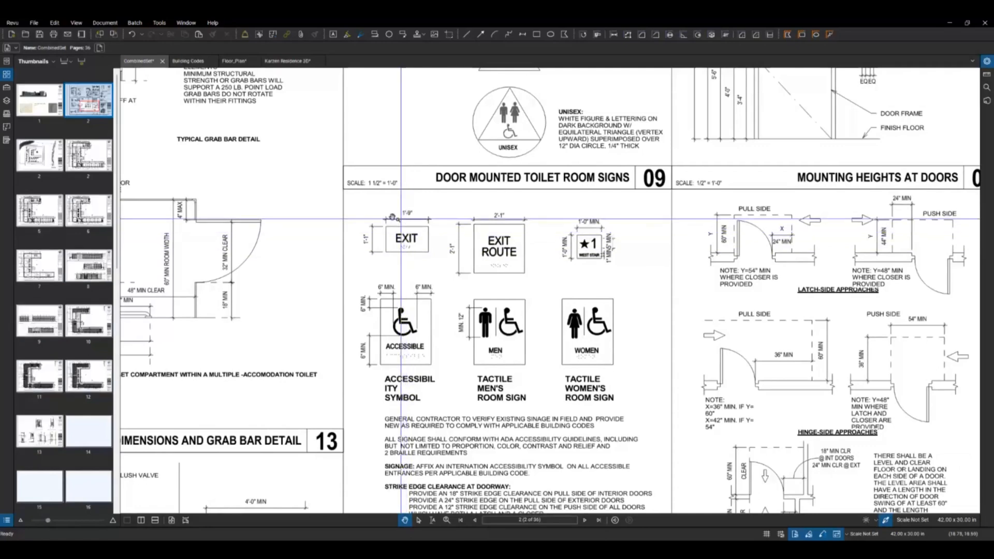
Step: Remove all six signs and their captions from the signage detail with Erase Content and undo the removal
left_click(62, 23)
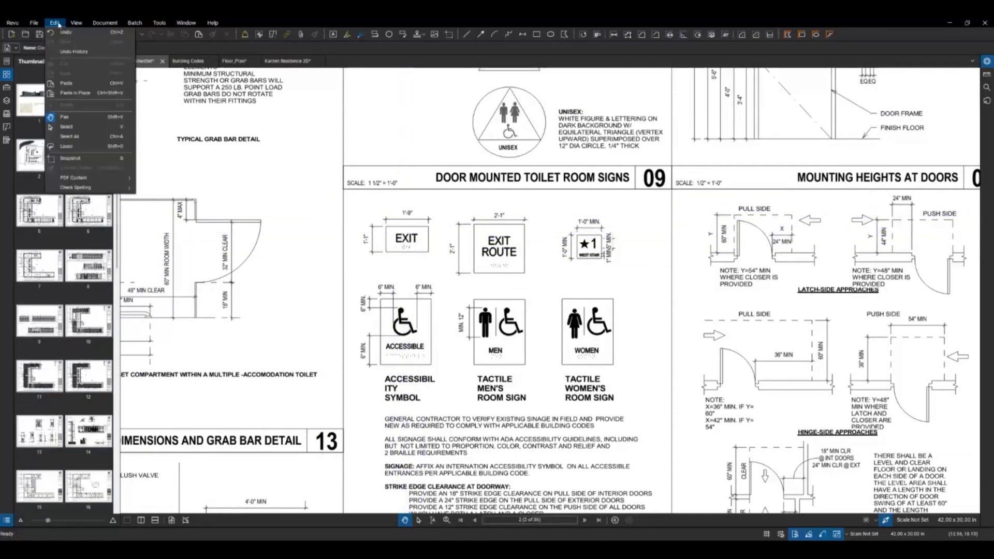
mouse_move(81, 178)
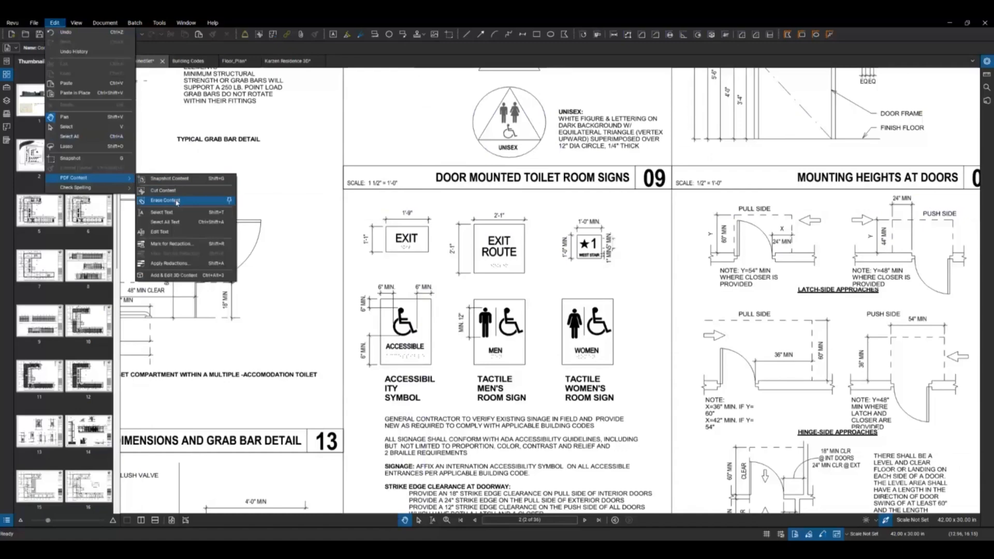
left_click(164, 190)
left_click_drag(358, 197, 643, 407)
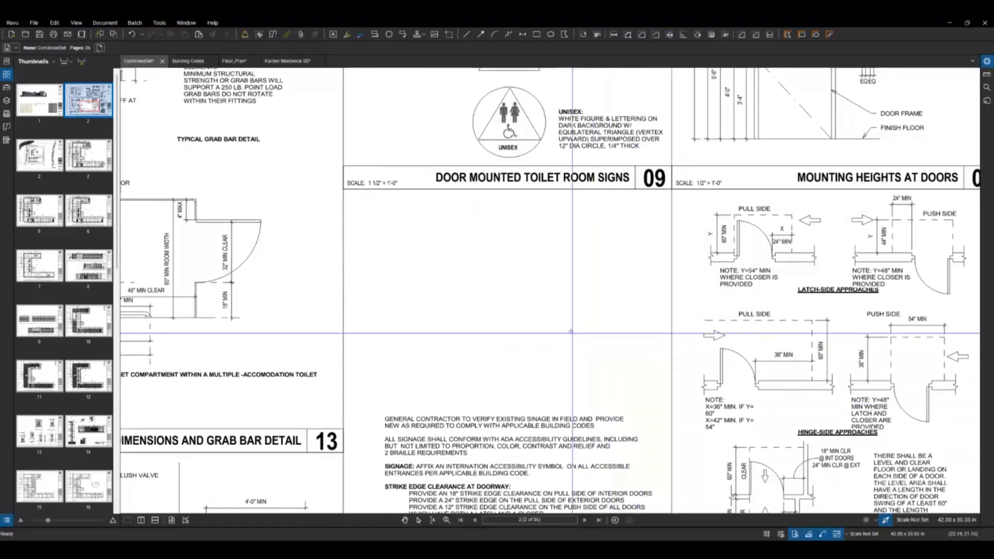
key("Escape")
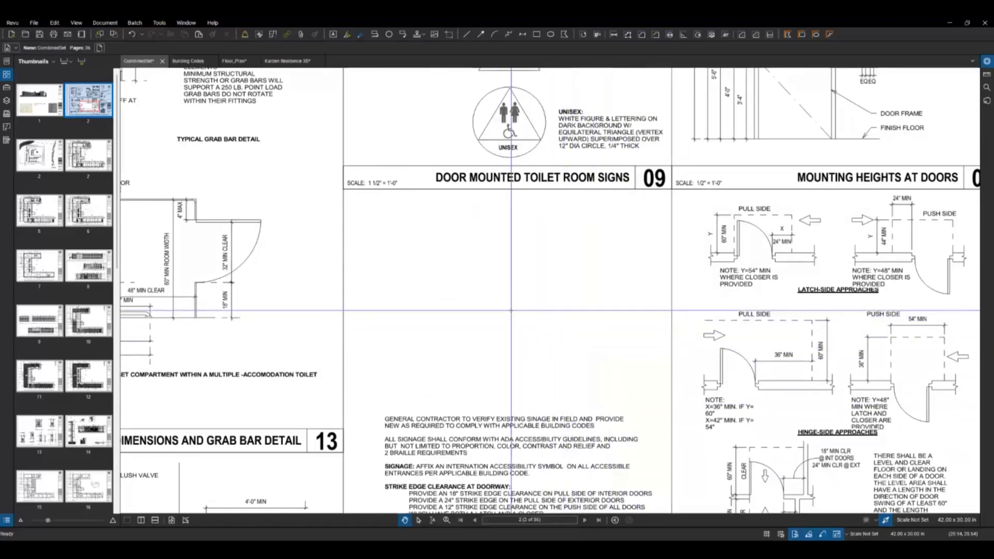
key("ctrl+z")
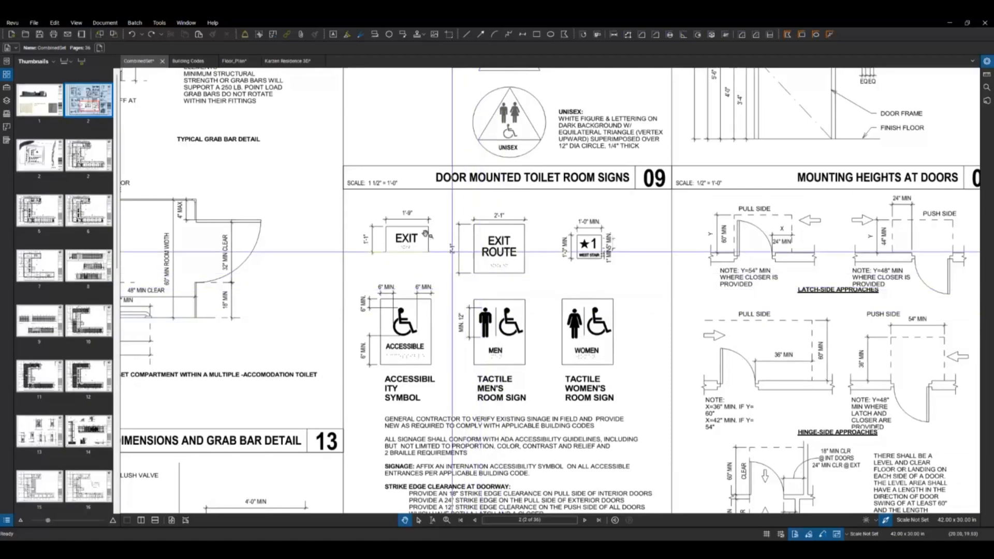
Step: Take a snapshot of the six signs and their captions in the signage detail on sheet G 101
left_click(55, 23)
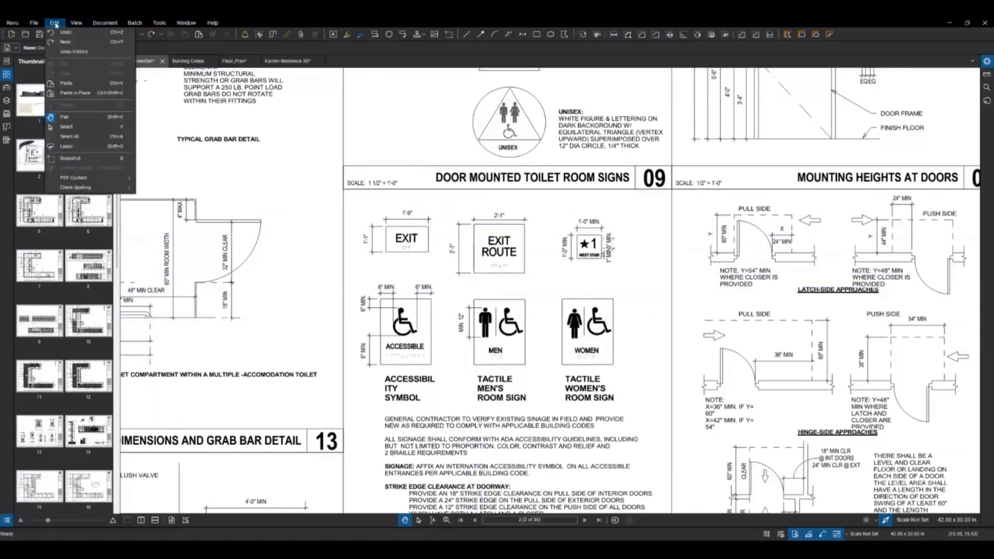
left_click(82, 161)
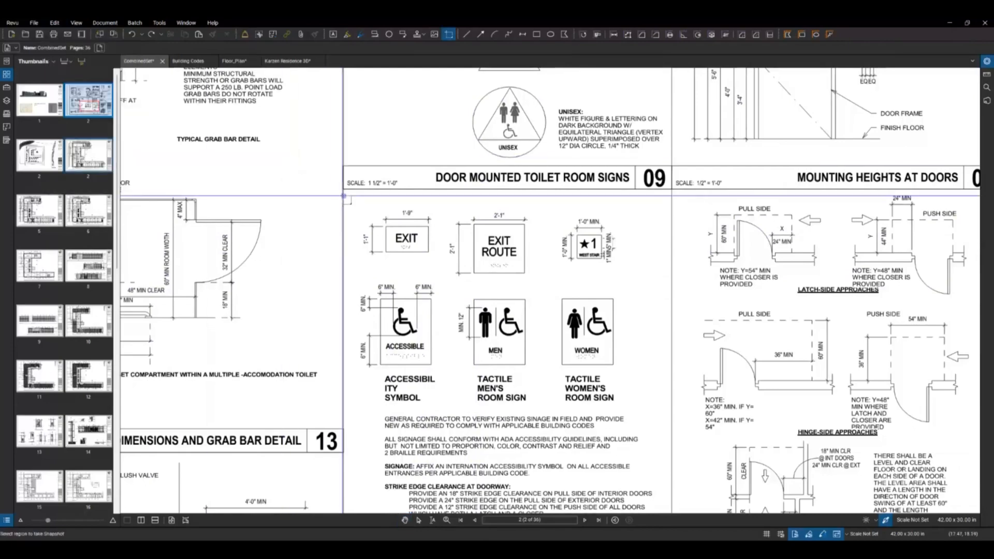
scroll(360, 196, "down", 3)
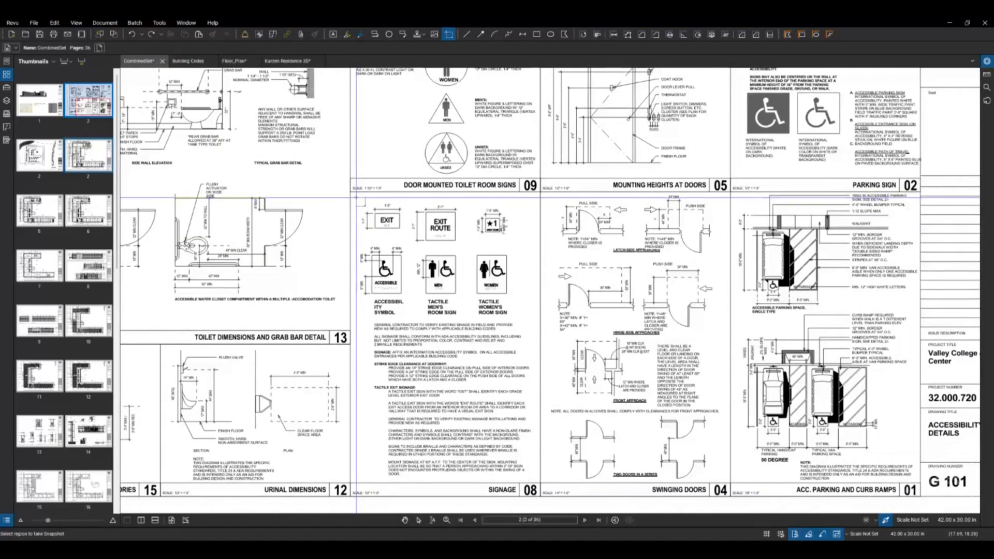
left_click_drag(356, 196, 518, 320)
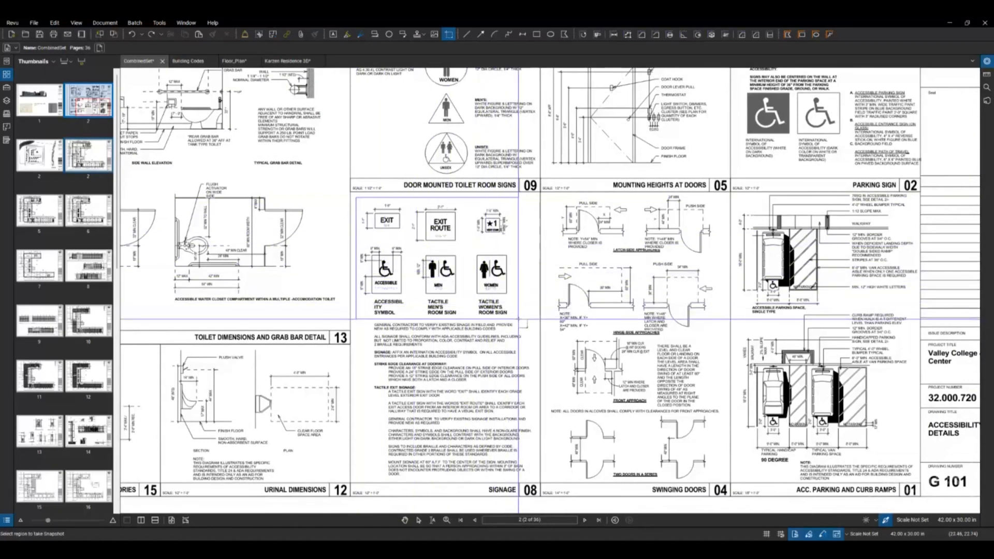
left_click_drag(518, 320, 519, 319)
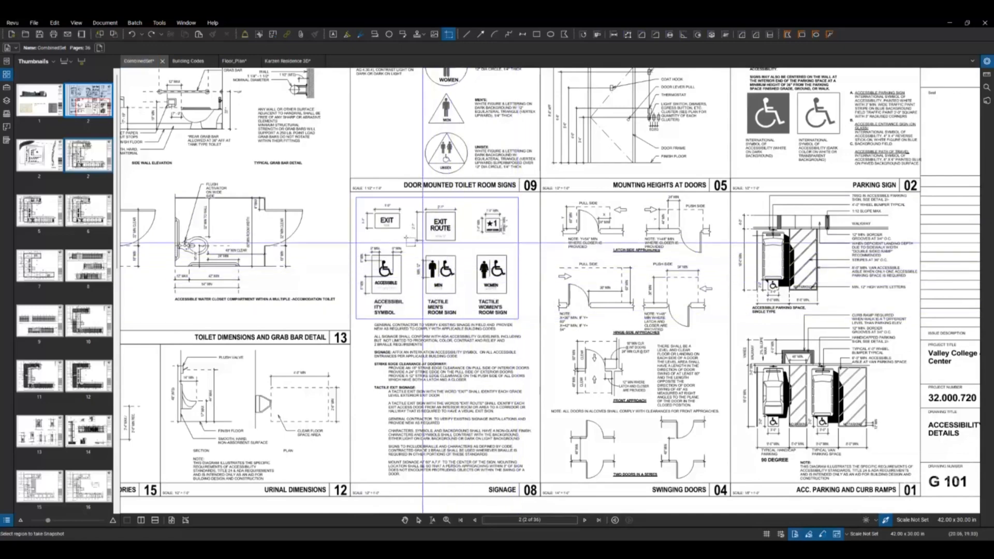
Step: Create a new PDF from the RFI - Form template and look over its fields
left_click(34, 23)
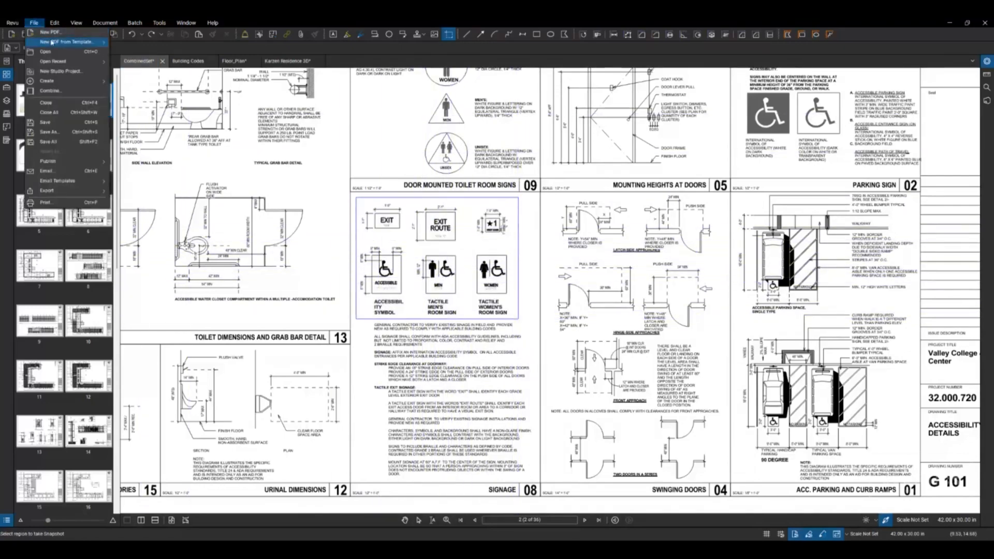
mouse_move(50, 44)
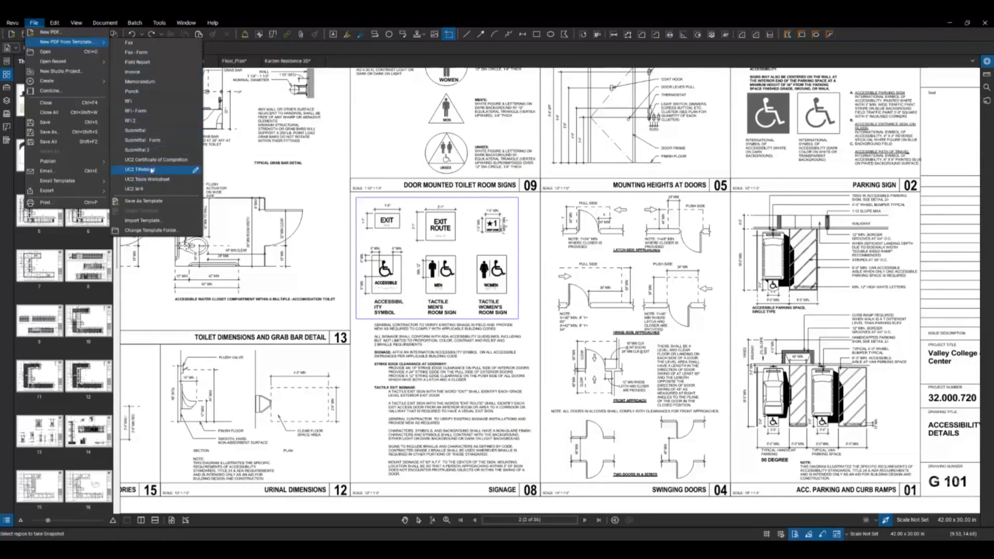
left_click(195, 113)
left_click(138, 111)
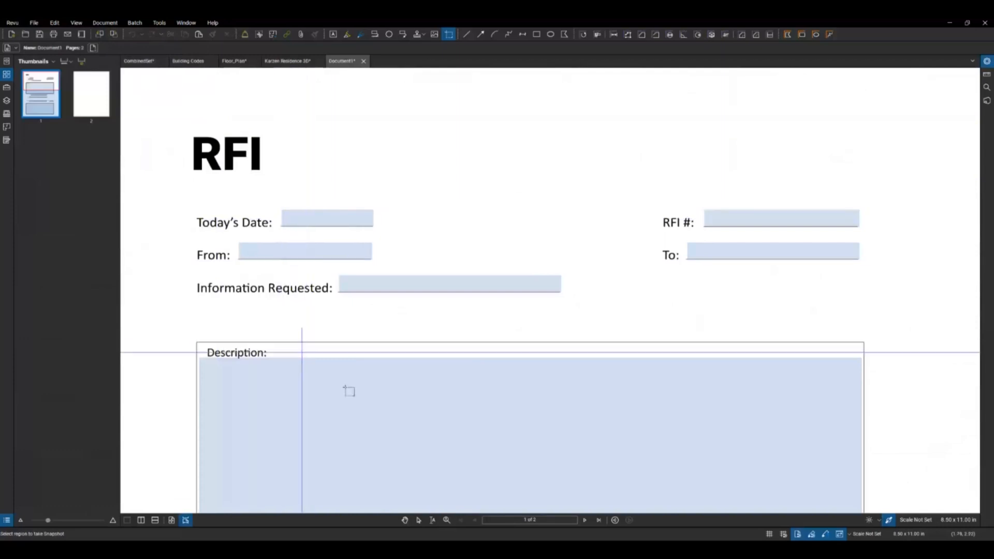
scroll(384, 415, "down", 10)
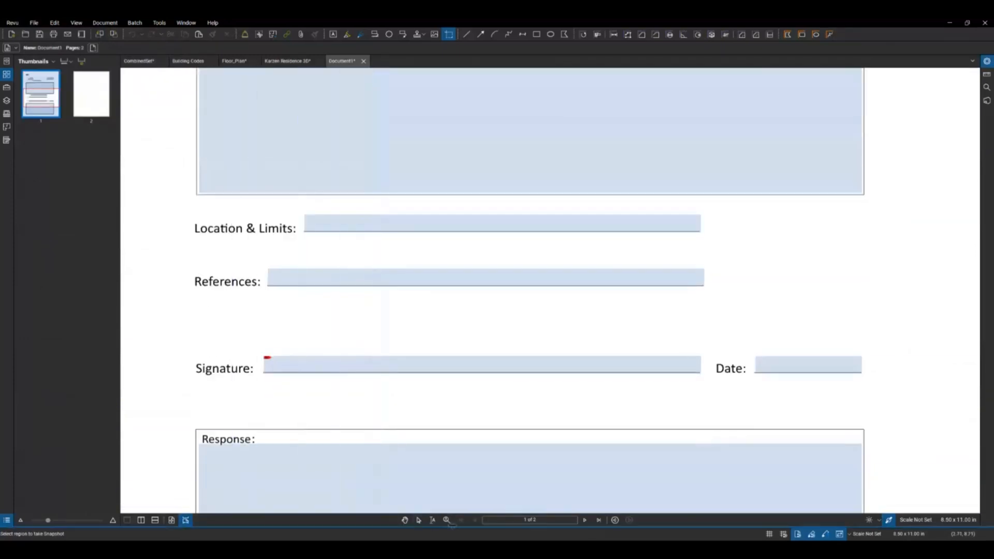
Step: Paste the signage snapshot onto the blank second page of the RFI document and shift it slightly toward the page's middle
left_click(585, 520)
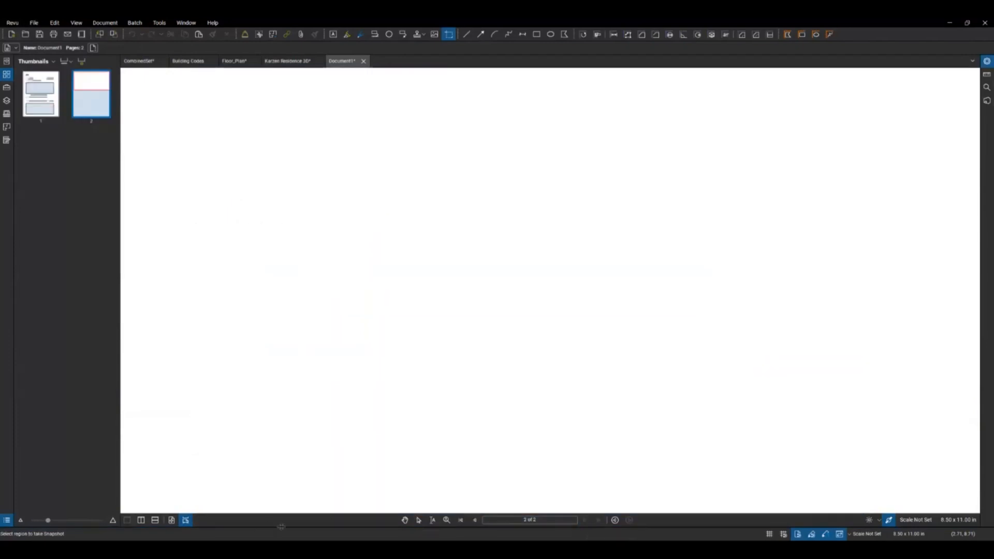
left_click(172, 520)
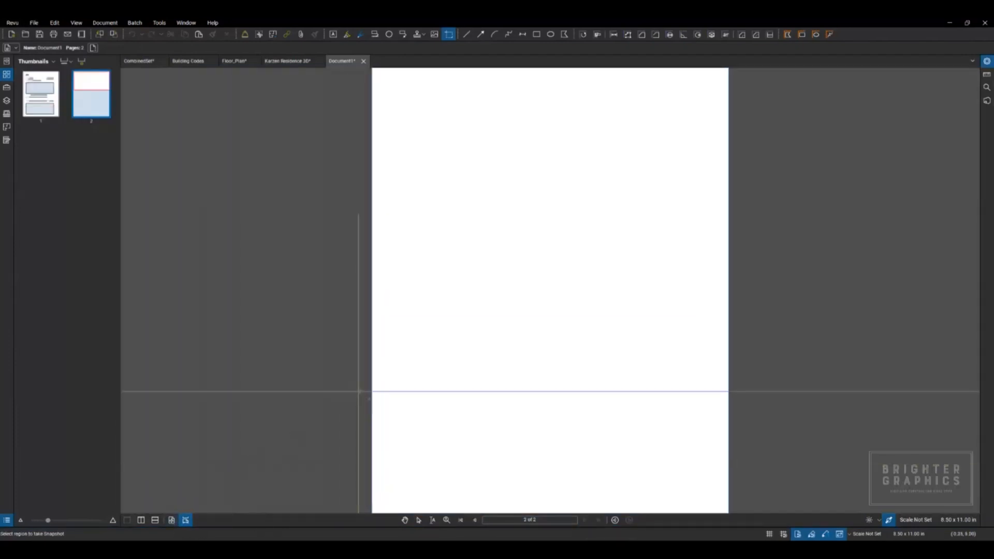
right_click(416, 362)
left_click(436, 371)
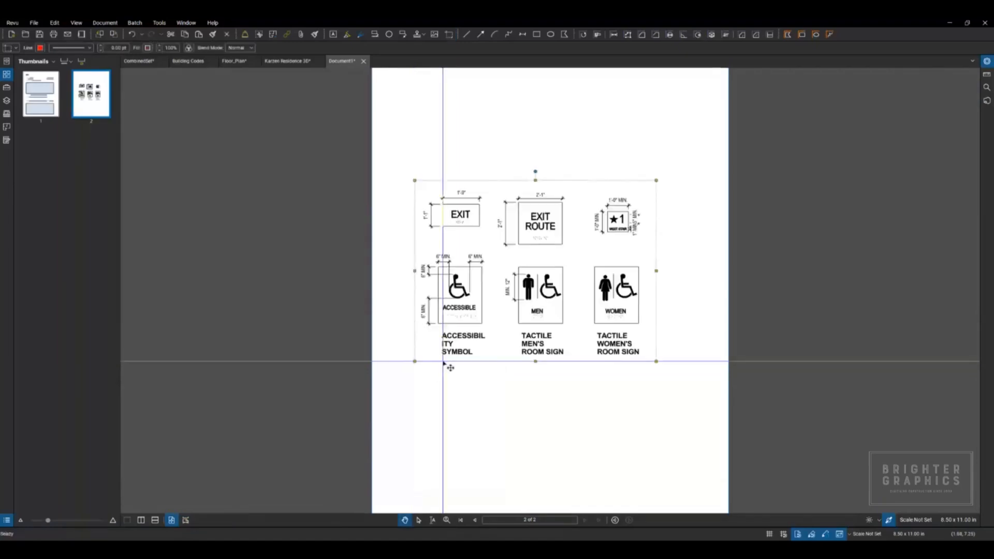
mouse_move(531, 276)
left_mouse_down()
mouse_move(541, 271)
mouse_move(521, 291)
mouse_move(530, 277)
left_mouse_up()
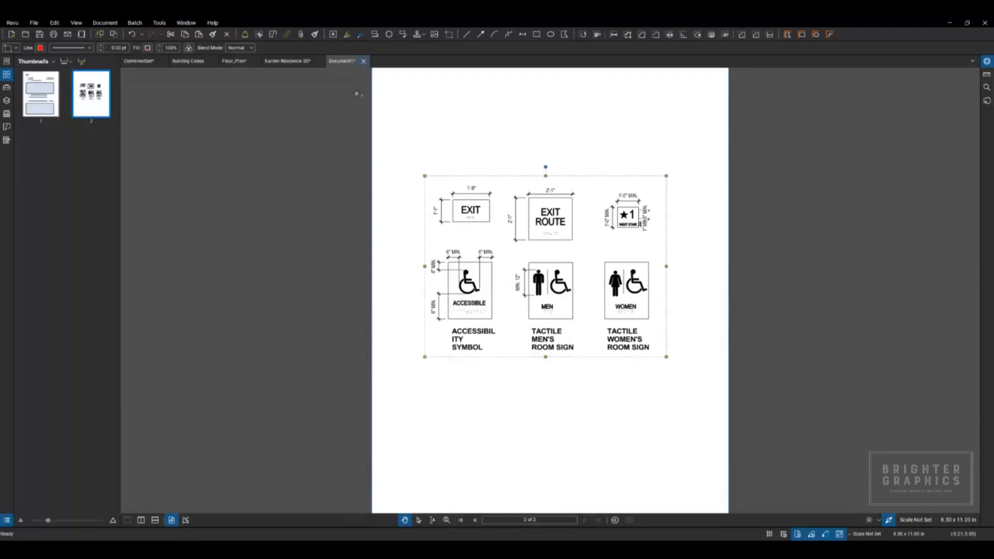
left_click(418, 133)
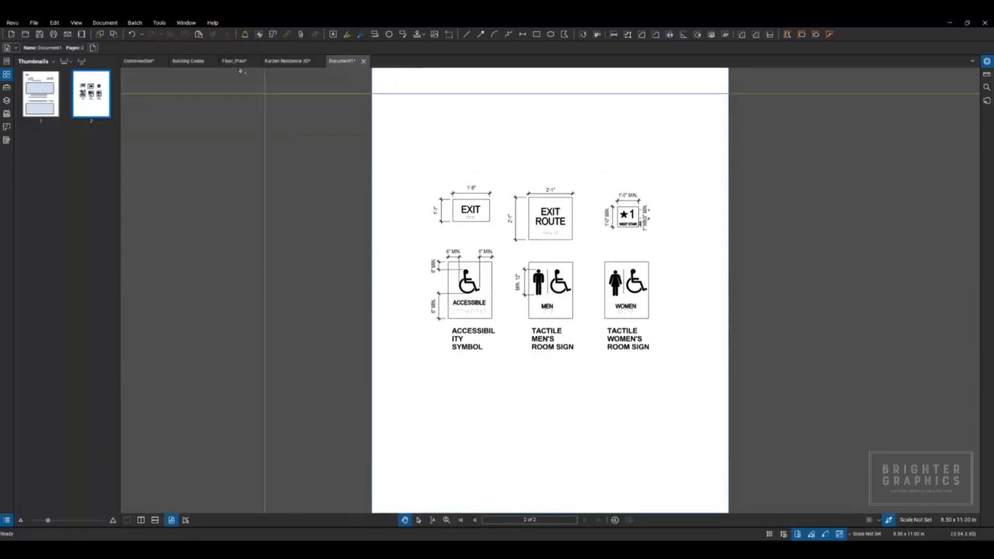
Step: Return to the CombinedSet document and show the list of available toolbars
left_click(139, 61)
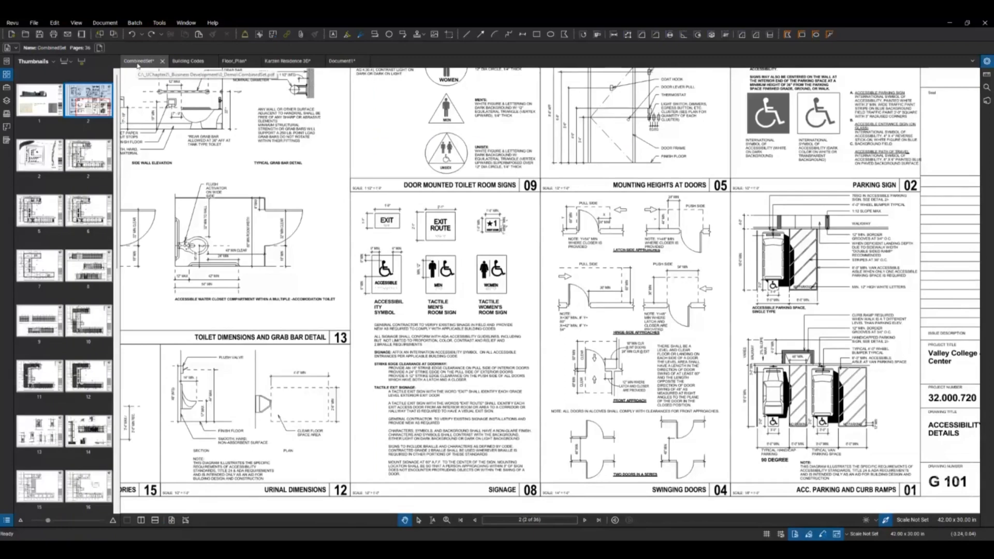
left_click(159, 23)
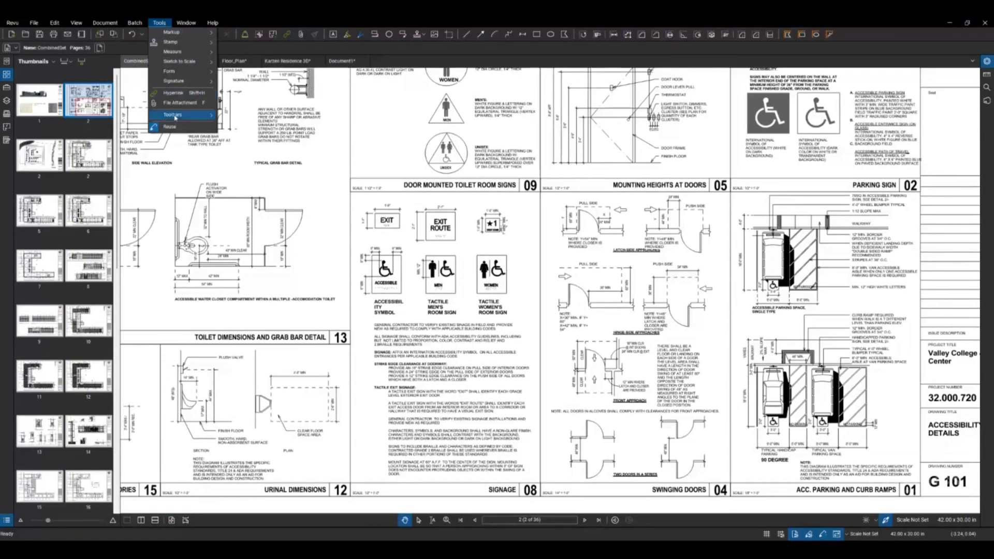
mouse_move(175, 116)
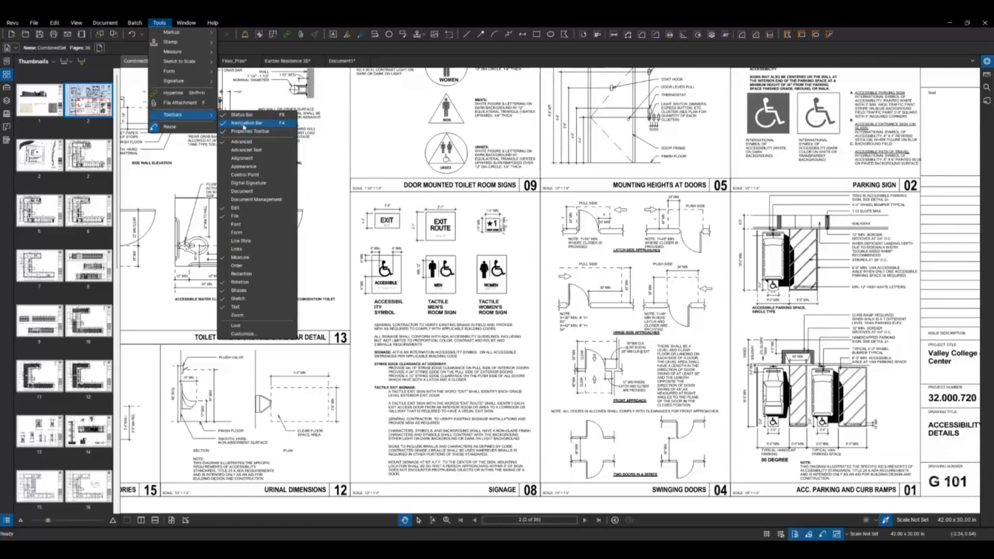
left_click(240, 131)
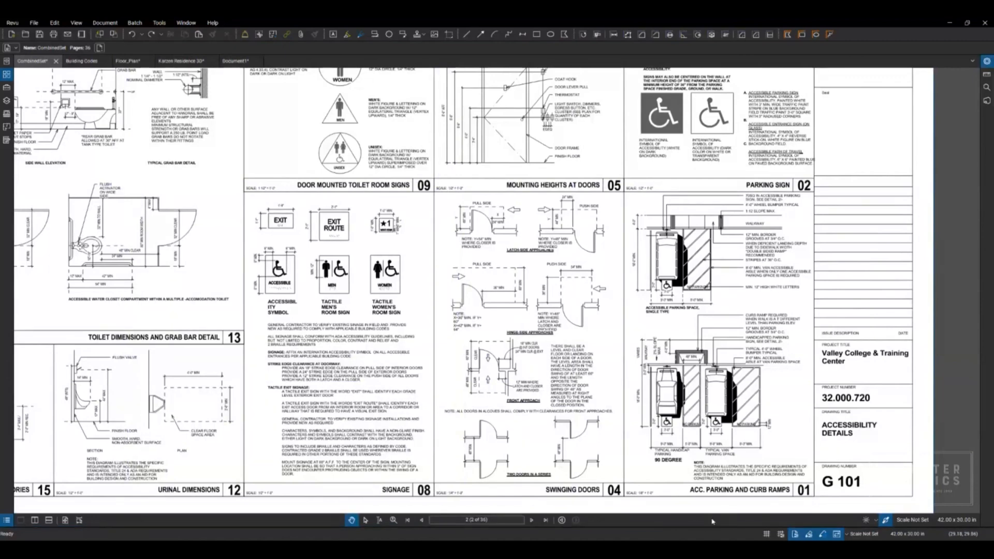
Step: Go to the Level 01 construction plan, sheet A 201, and turn on the display of line weights
left_click(531, 520)
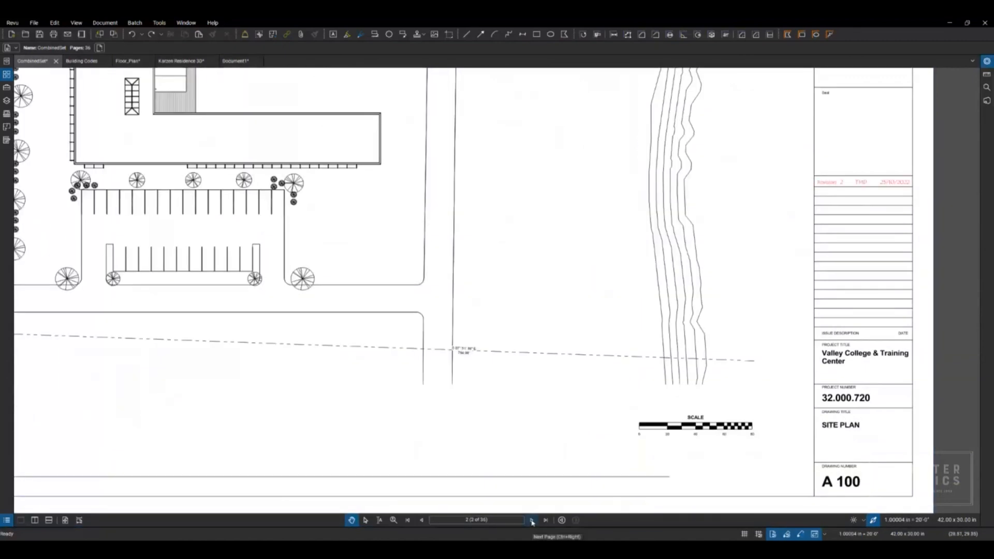
left_click(531, 520)
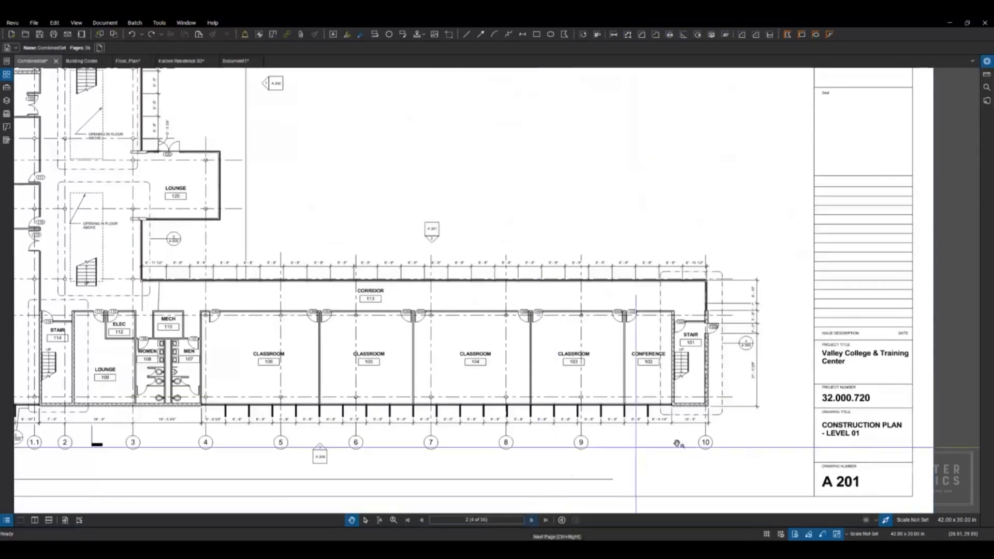
scroll(686, 444, "up", 4)
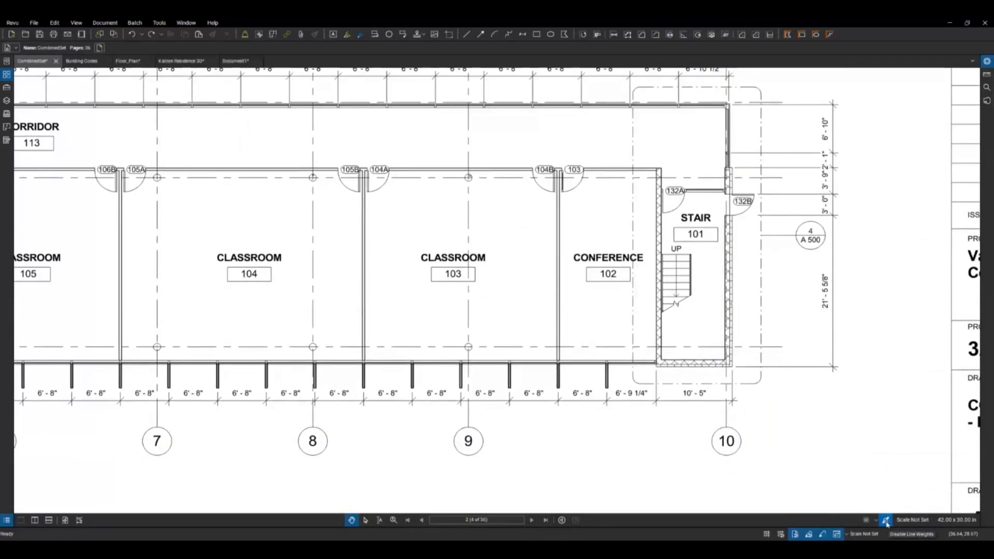
left_click(887, 521)
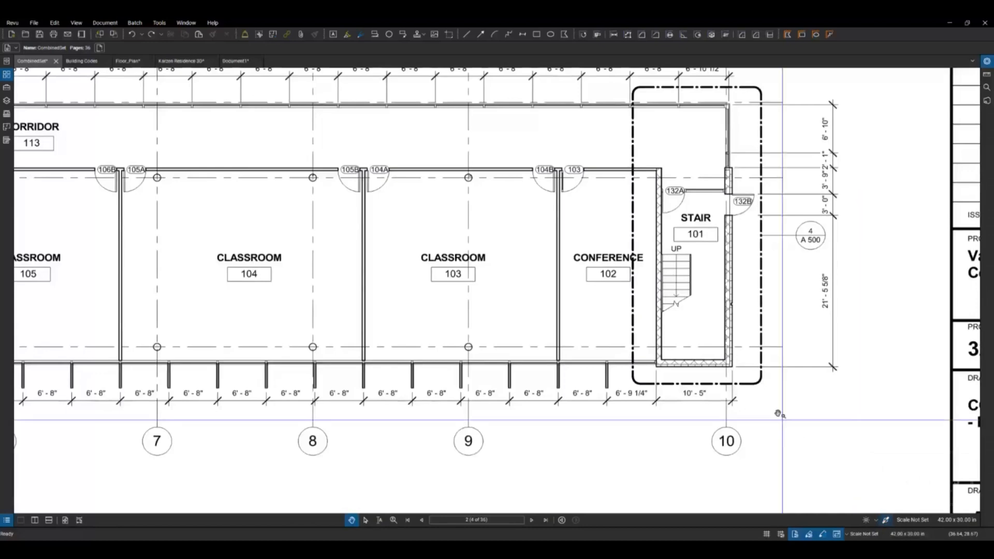
Step: Compare the linework around stair 101 by disabling line weights and turning them on again
scroll(725, 391, "up", 5)
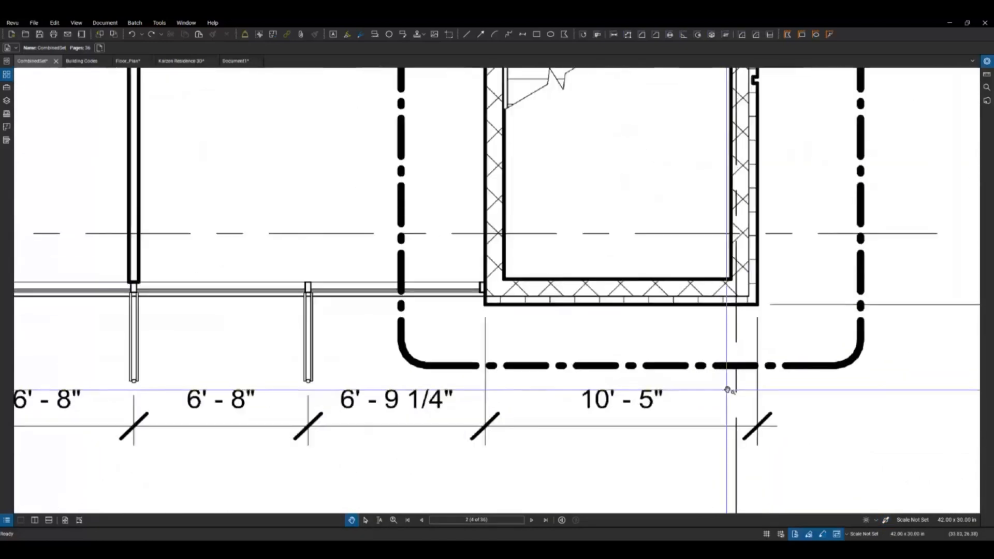
left_click(886, 521)
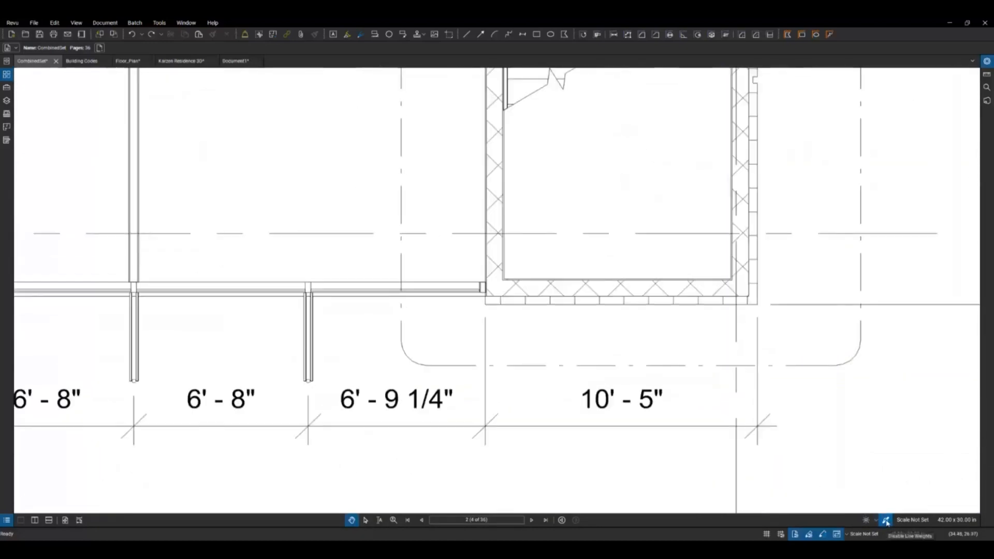
left_click(886, 522)
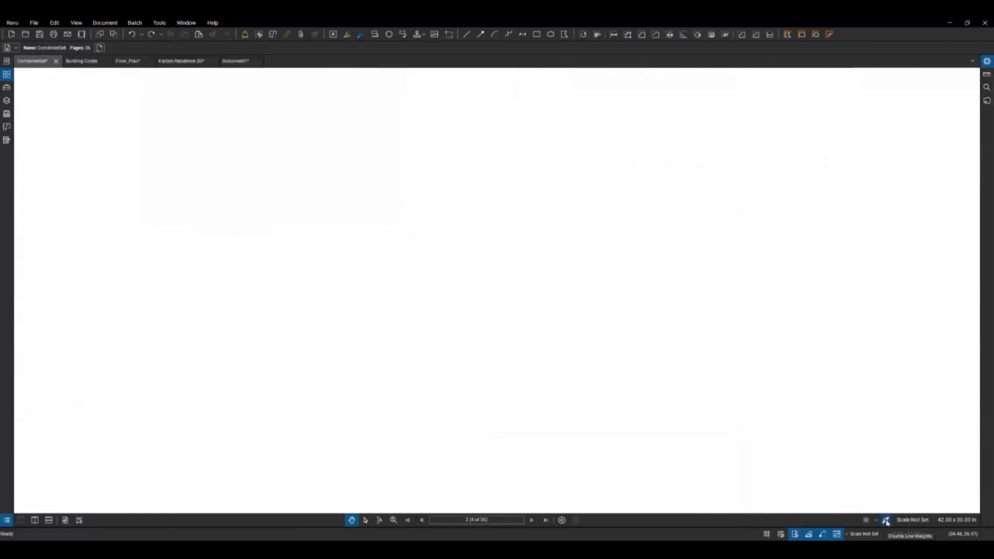
scroll(838, 423, "down", 4)
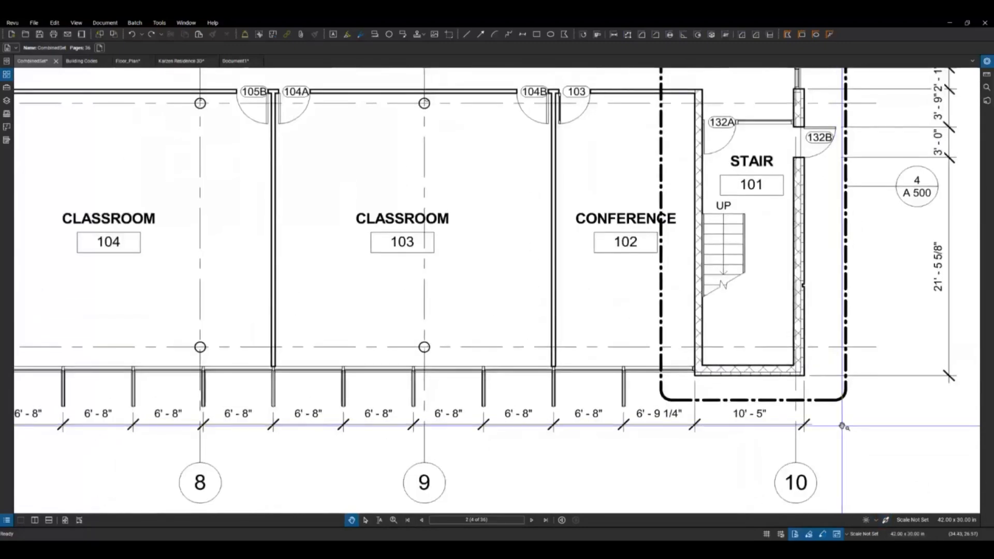
Step: Switch to the Floor_Plan document and dim its page content so that the markups stand out
scroll(838, 424, "down", 3)
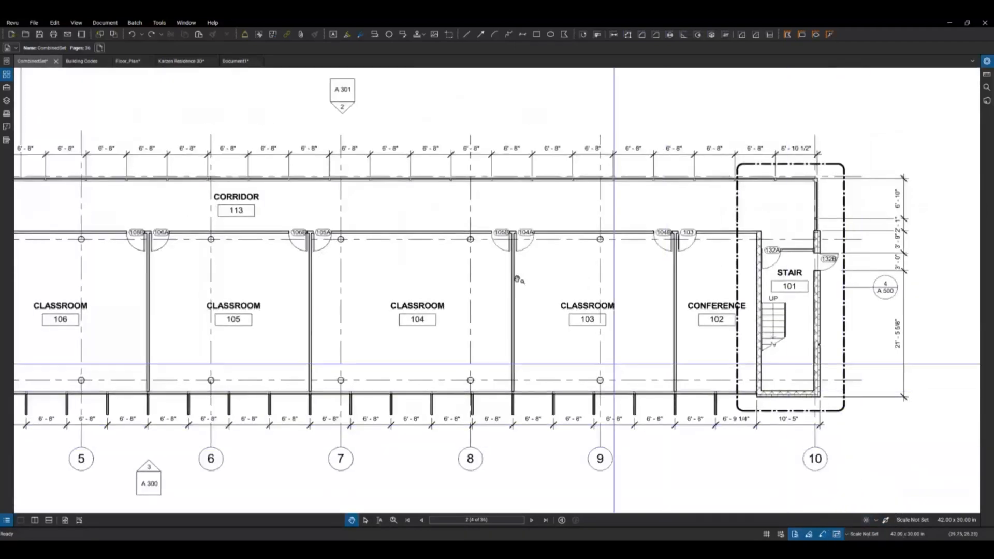
left_click(136, 61)
scroll(467, 325, "down", 5)
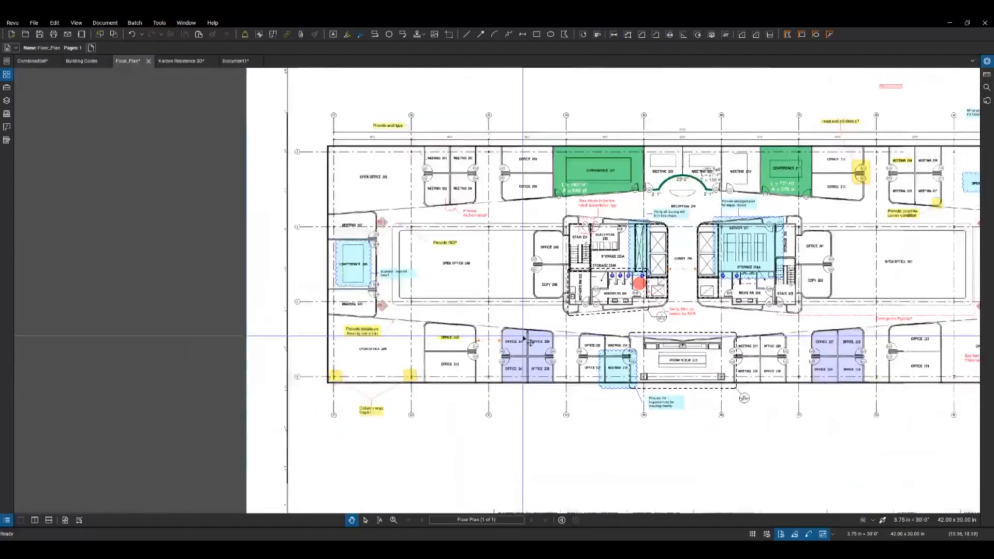
scroll(742, 349, "up", 3)
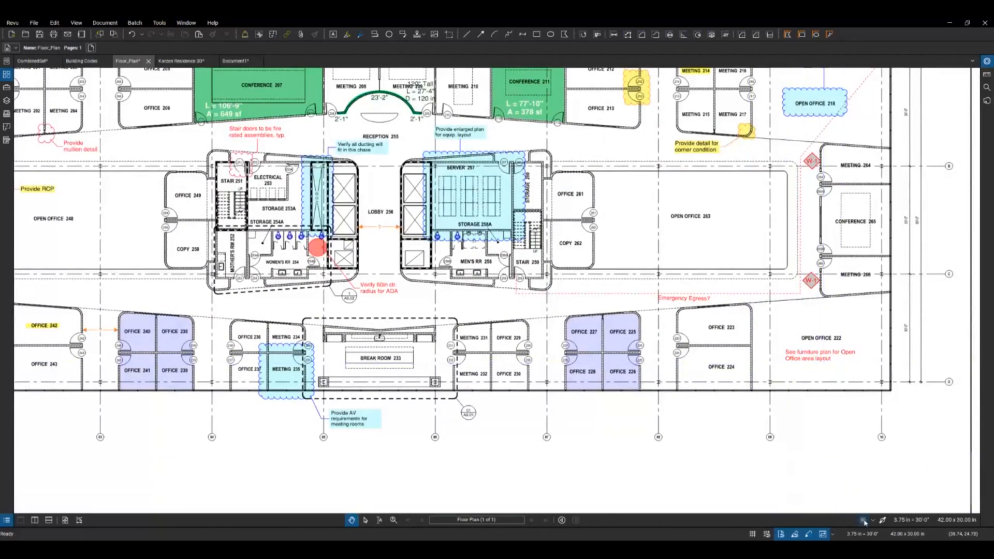
left_click(863, 520)
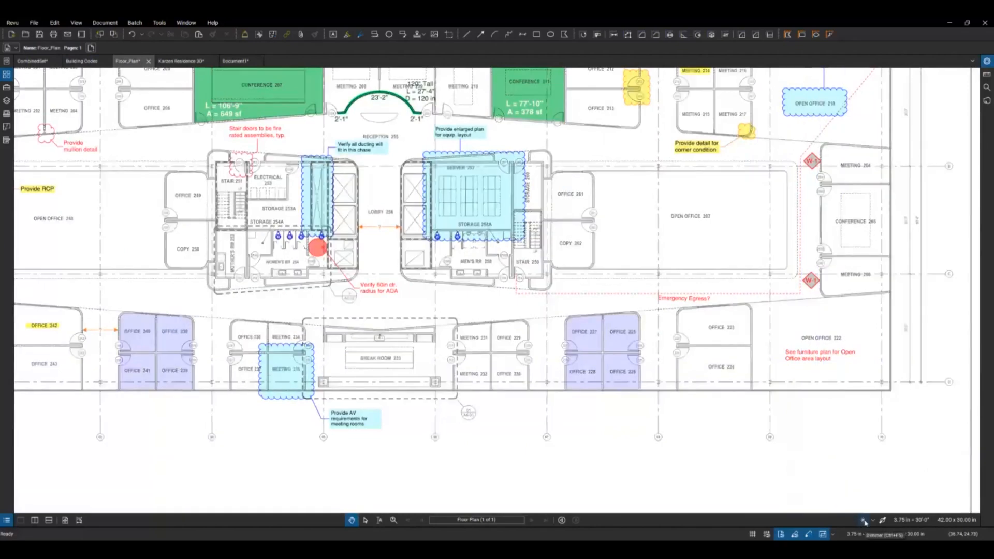
Step: Compare the page dimming at 70% and 20%, set it back to 70%, and turn dimming off
left_click(873, 521)
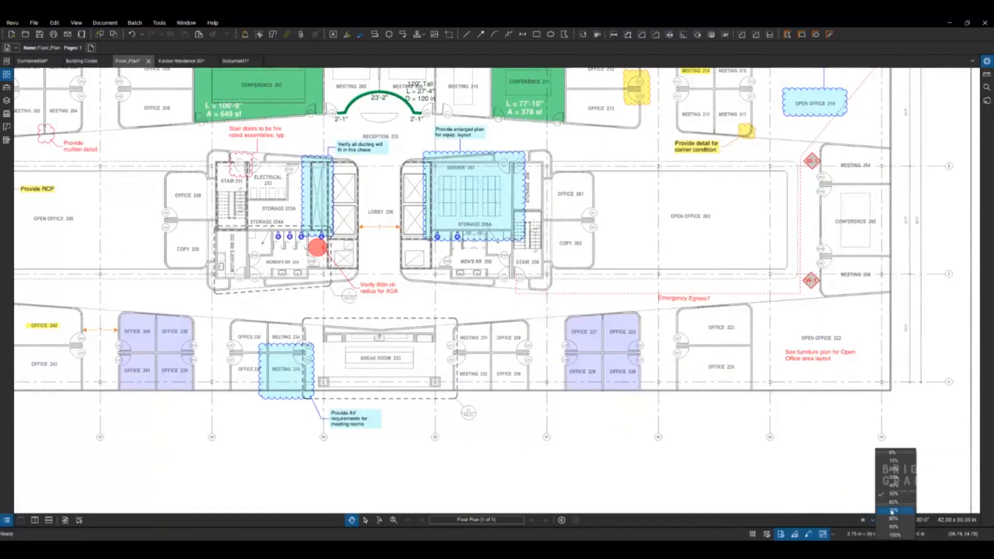
left_click(891, 511)
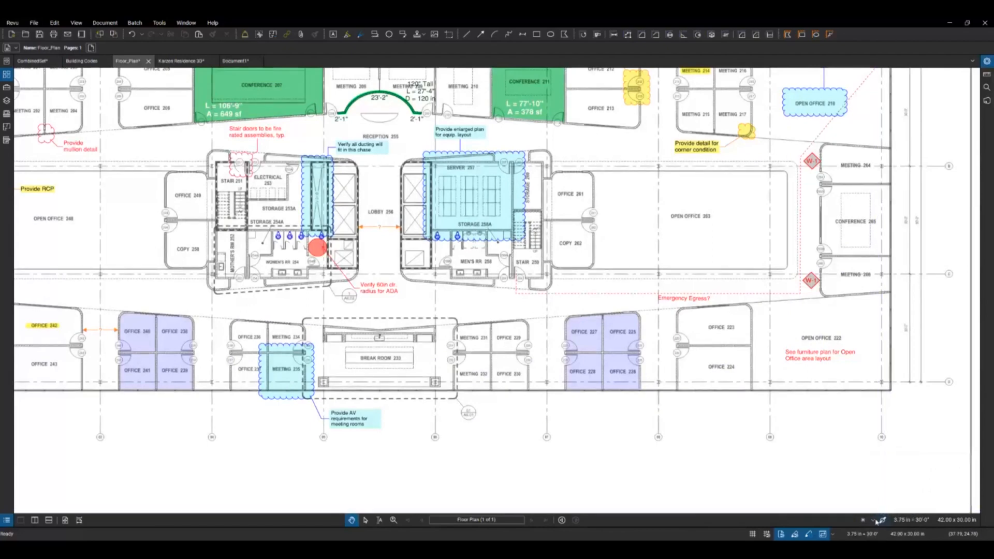
left_click(873, 522)
left_click(894, 471)
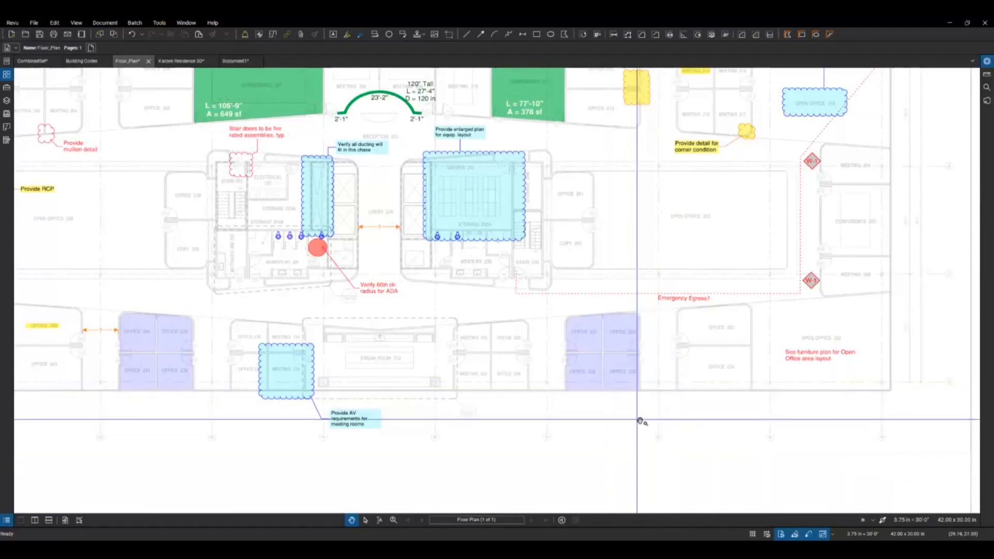
left_click(873, 521)
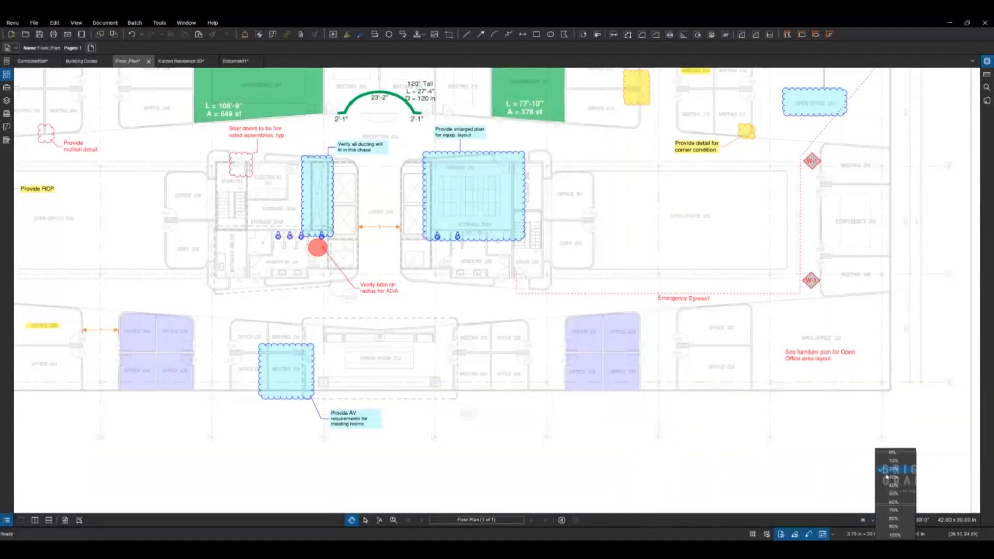
left_click(894, 511)
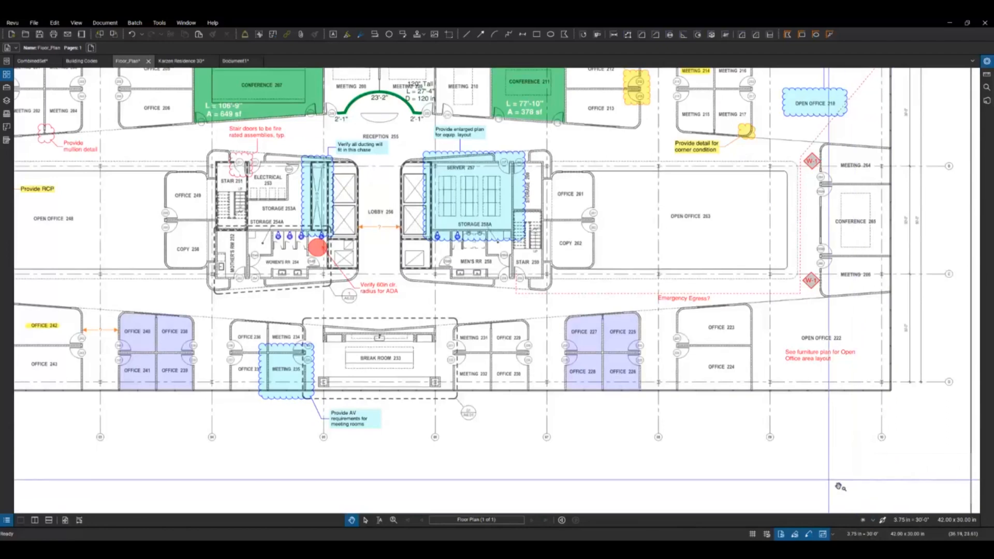
left_click(862, 521)
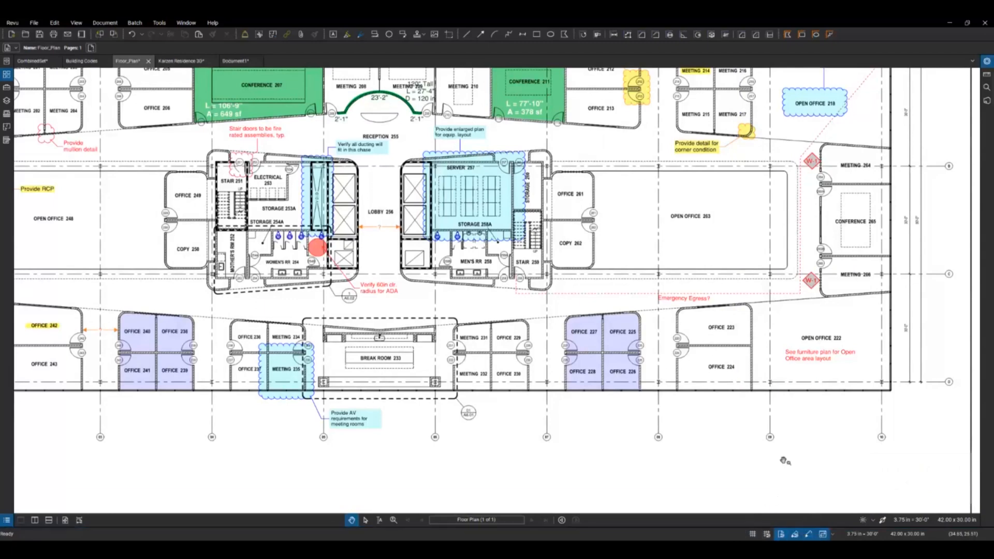
Step: Open the measurement tools and place a length measurement between grid lines 07 and 08 below the offices
left_click(987, 75)
left_click(820, 78)
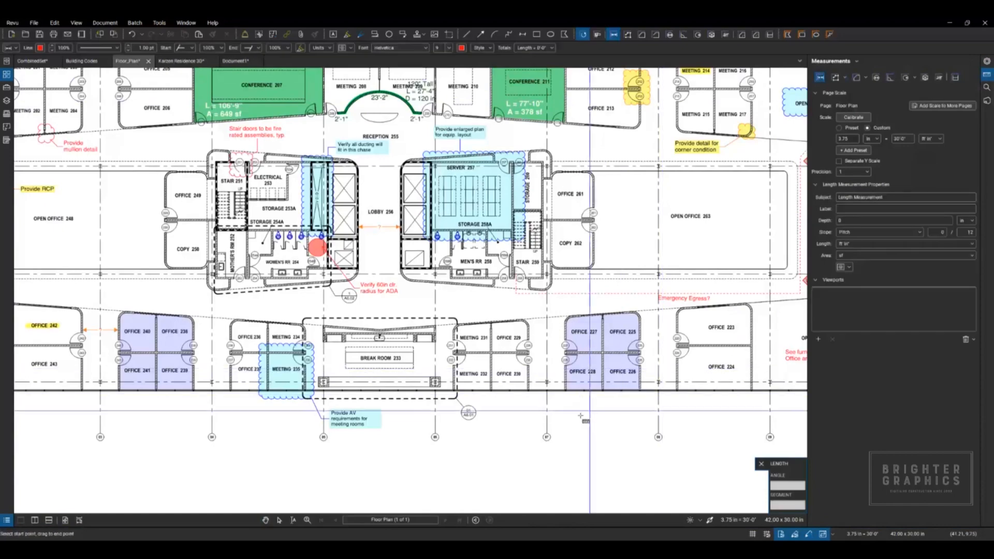
scroll(650, 430, "up", 3)
scroll(672, 430, "up", 2)
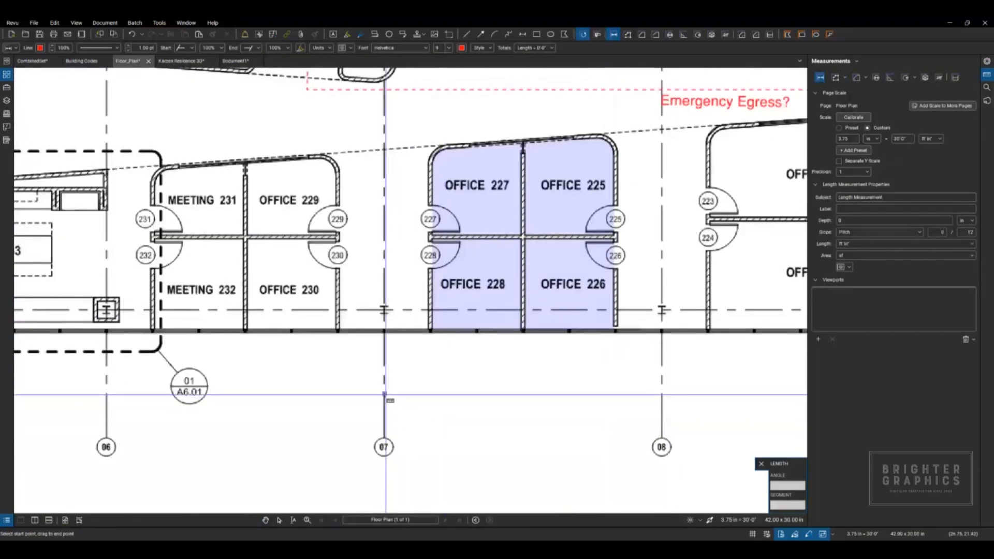
left_click(384, 394)
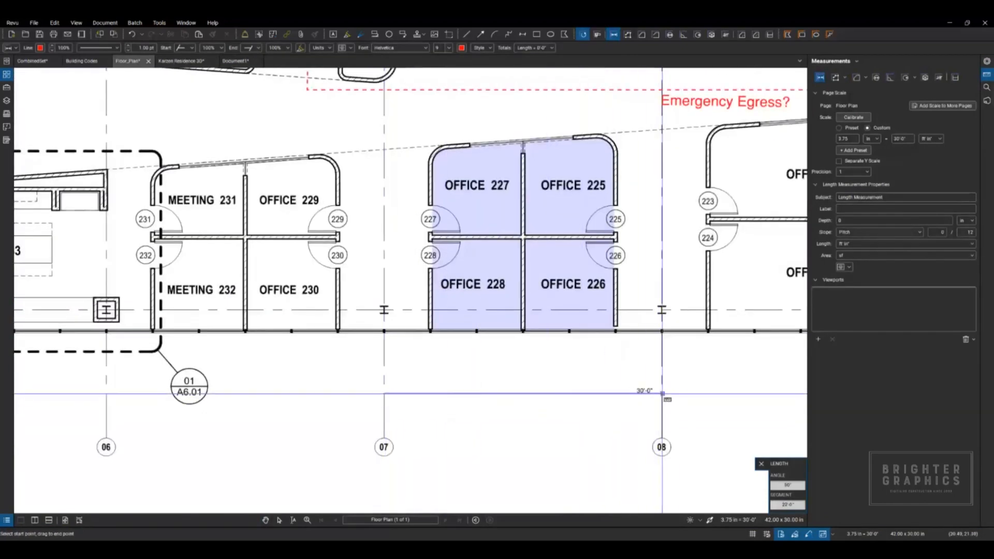
left_click(662, 393)
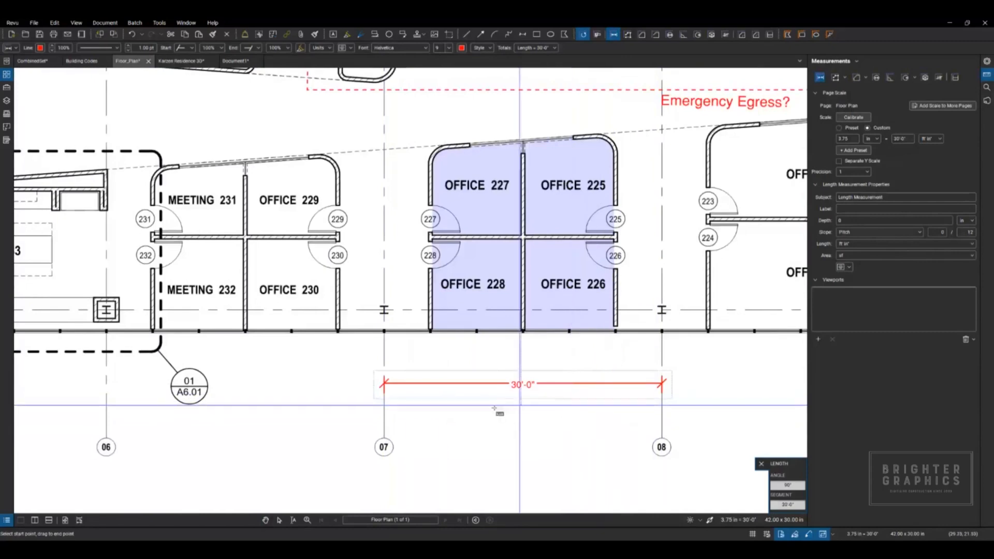
Step: Add a length measurement along the exterior wall from the mullion below Office 230 to that office's corridor-side wall
scroll(382, 434, "up", 5)
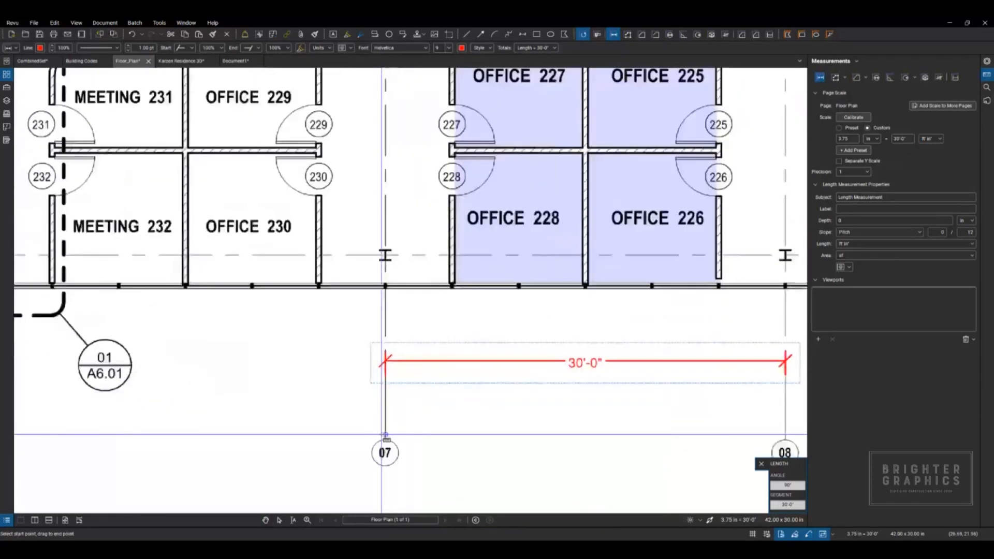
scroll(382, 434, "down", 5)
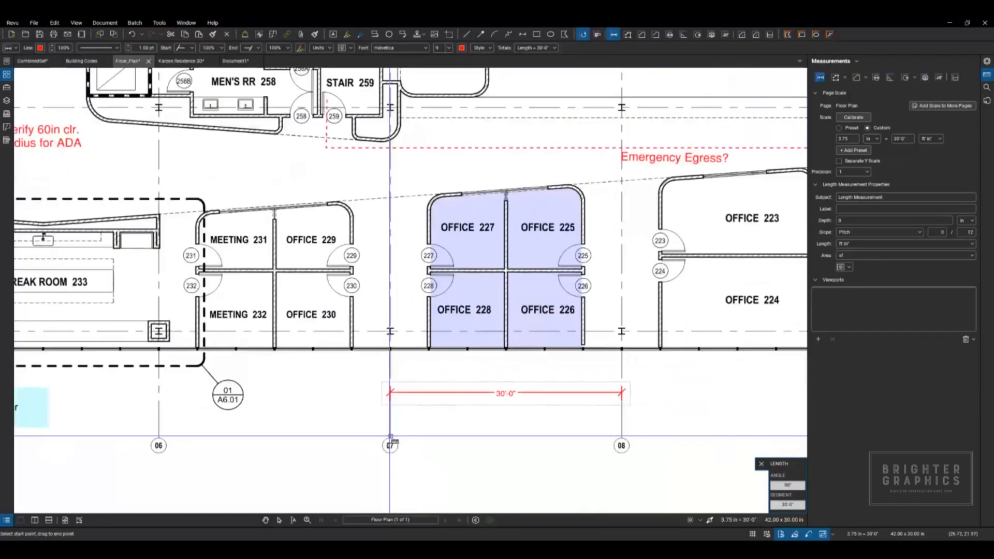
scroll(287, 343, "up", 5)
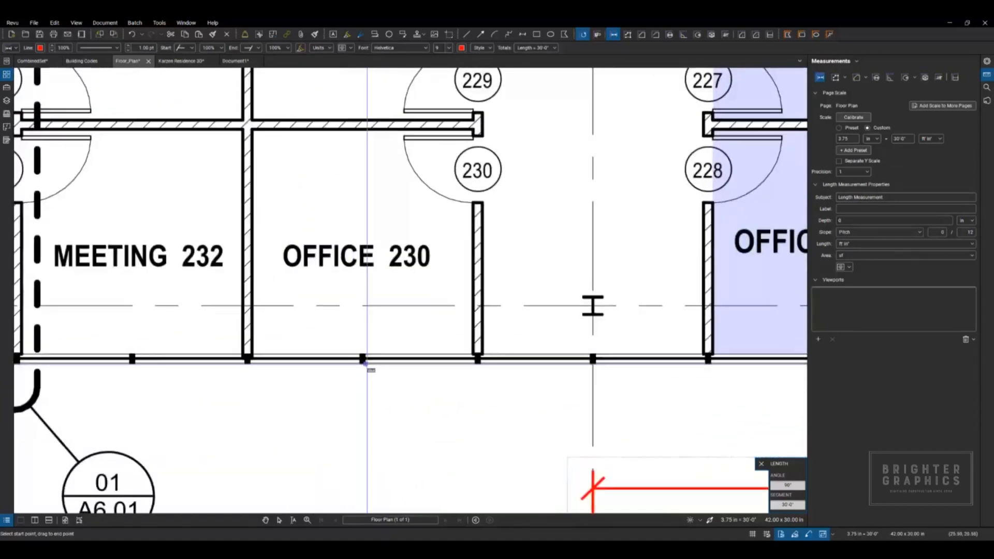
left_click(366, 365)
left_click(481, 364)
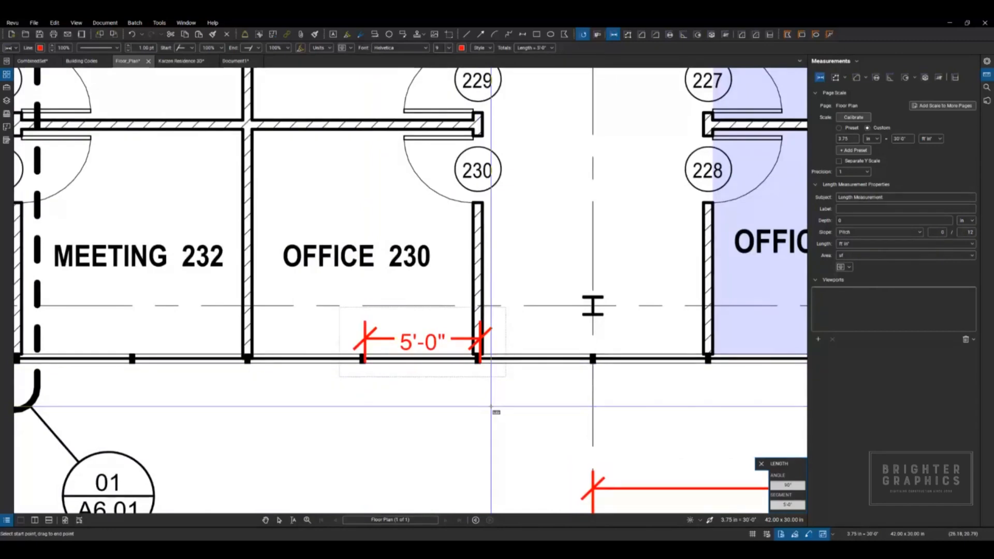
Step: Continue with two more length measurements along the exterior wall, from Office 230 to grid line 07 and on to Office 228's wall
left_click(809, 535)
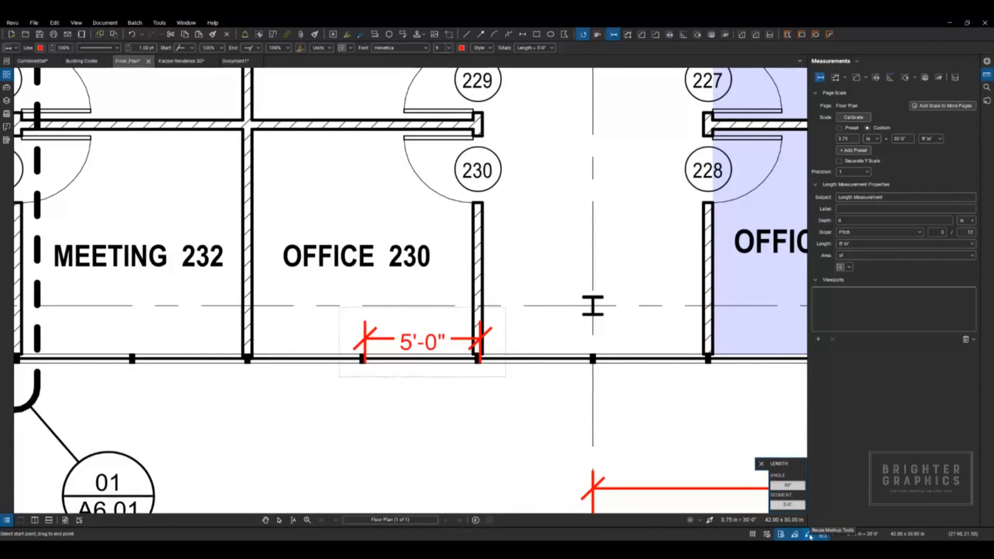
left_click(481, 364)
left_click(595, 363)
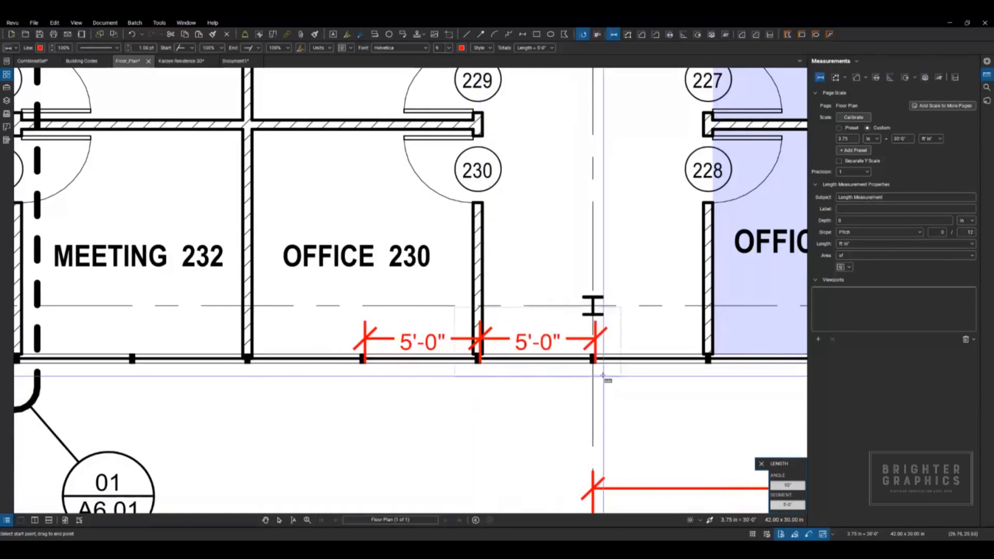
left_click(596, 364)
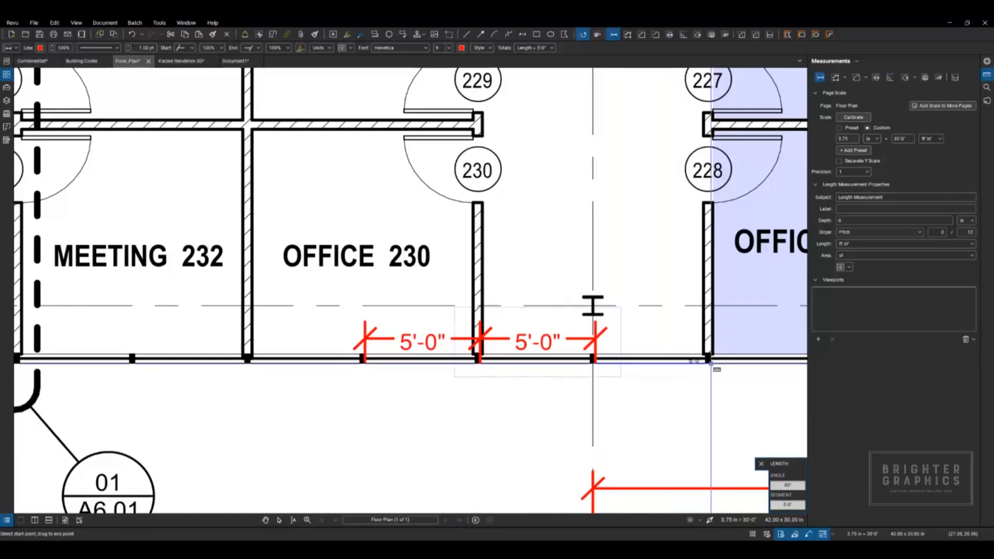
left_click(710, 363)
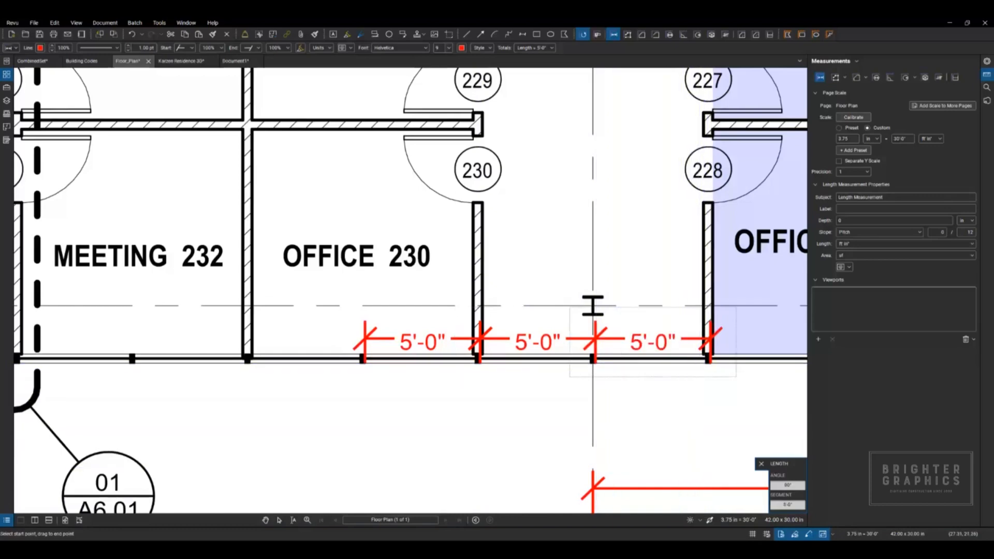
Step: Turn off the reuse of markup tools and measure the exterior wall bay between Meeting 232's shared wall and the mullion below Office 230
left_click(808, 534)
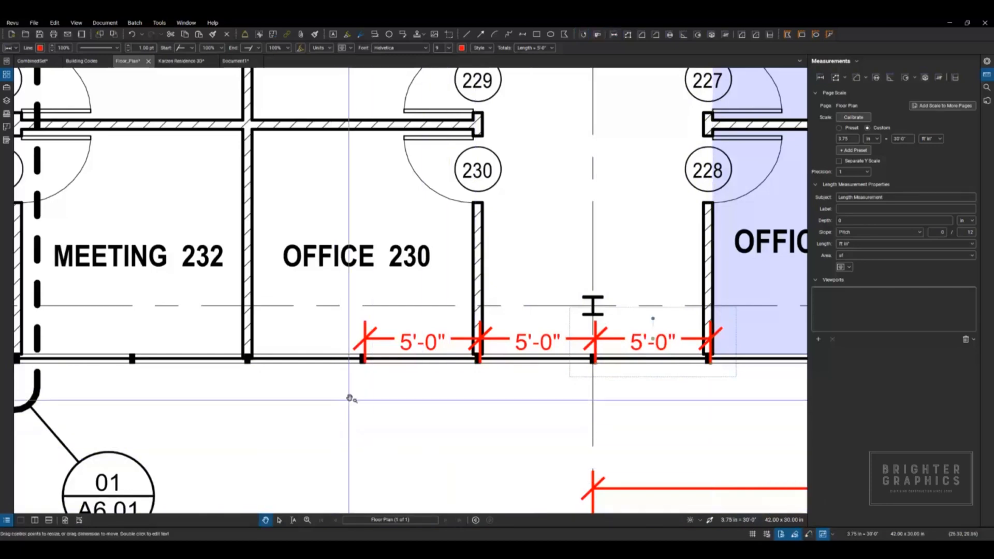
key("shift+alt+l")
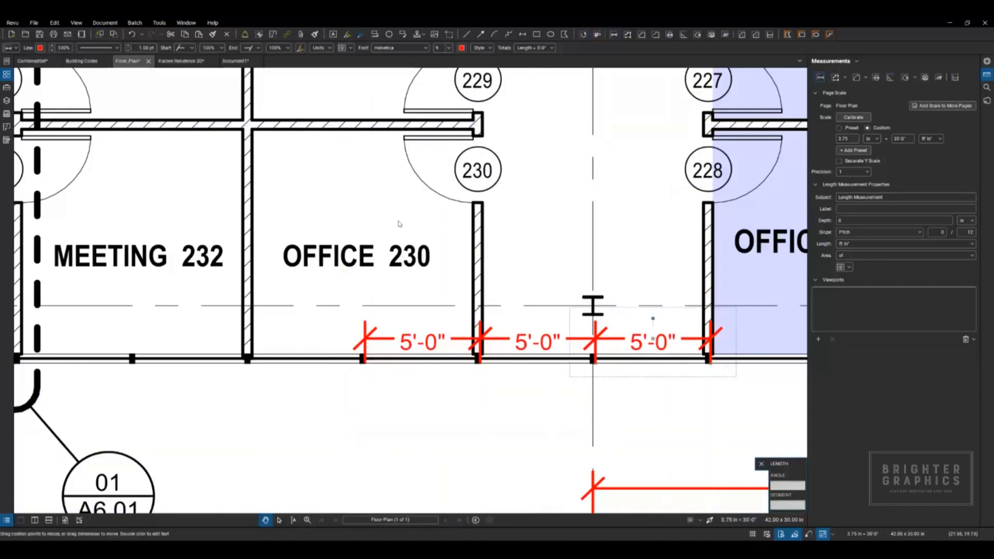
left_click(249, 362)
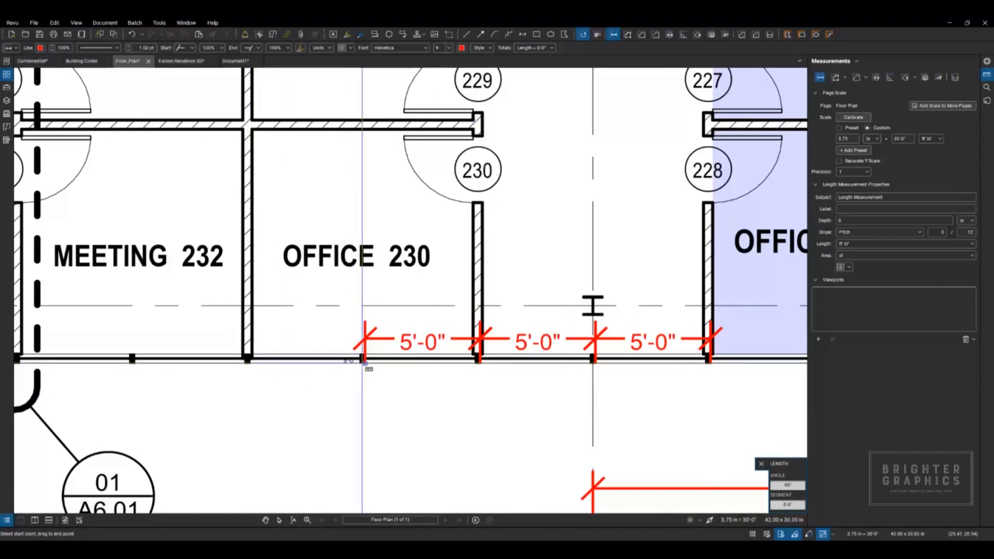
left_click(354, 391)
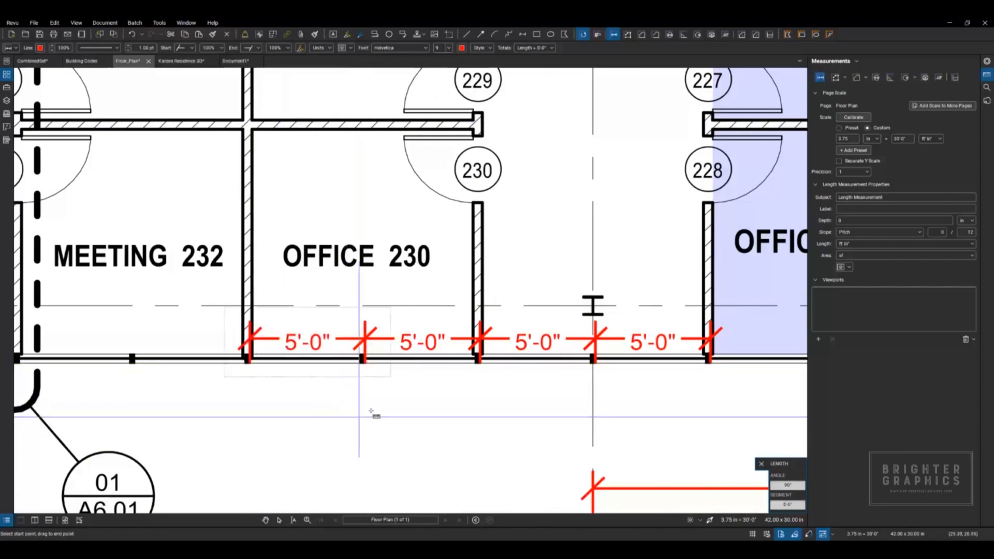
key("Escape")
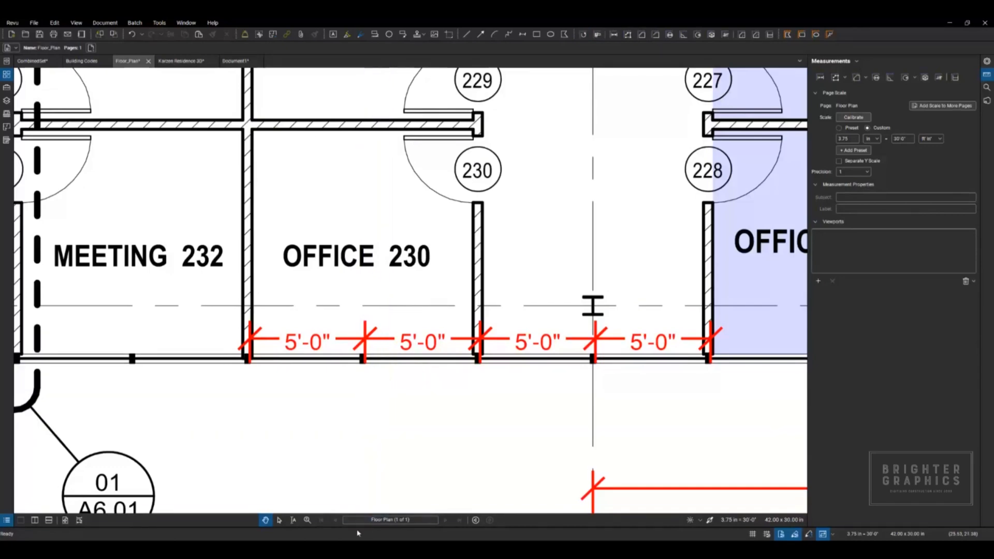
Step: Show the Markups List, search it for toilet, go to the TOILET count markup on the plan, and clear the search
left_click_drag(358, 524, 360, 395)
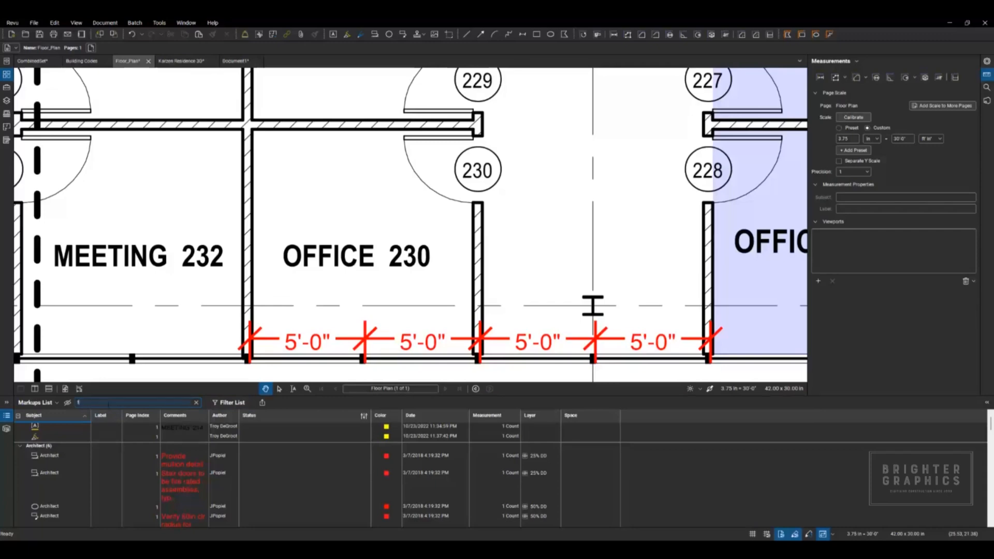
type("oilet")
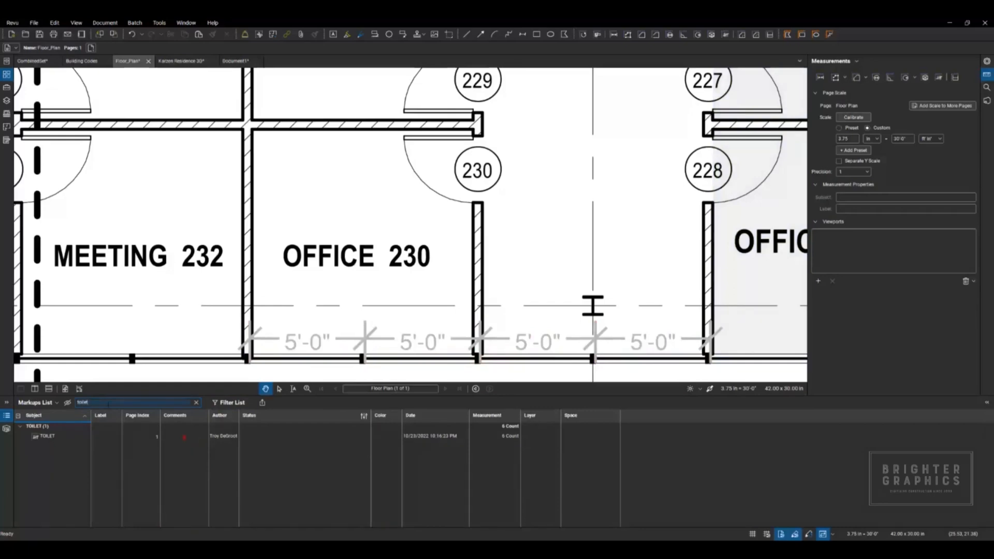
left_click(56, 438)
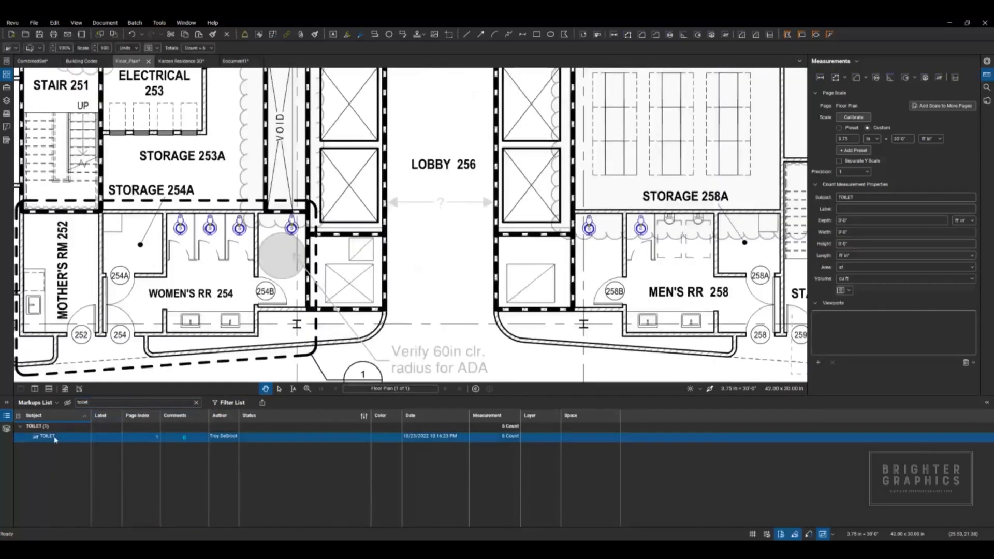
scroll(406, 208, "down", 5)
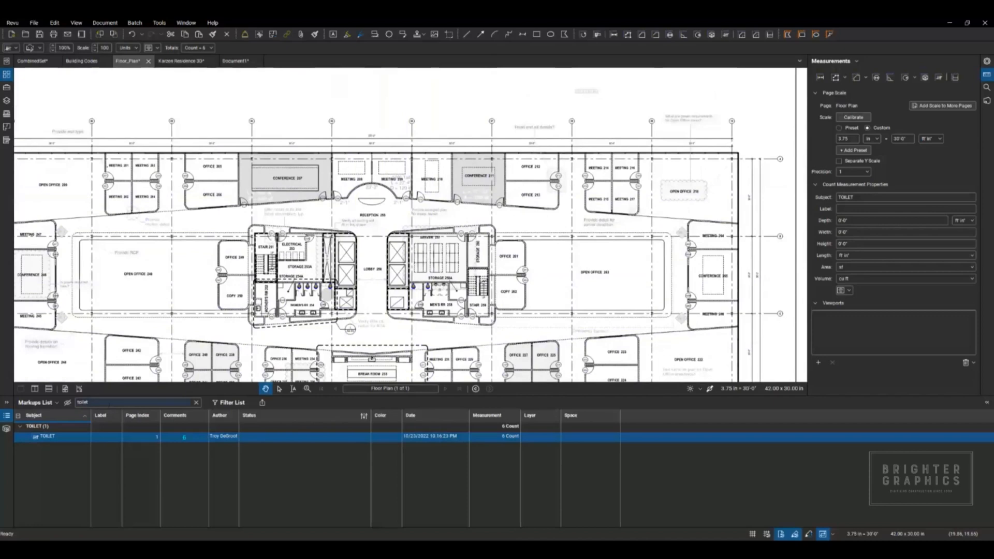
key("BackSpace")
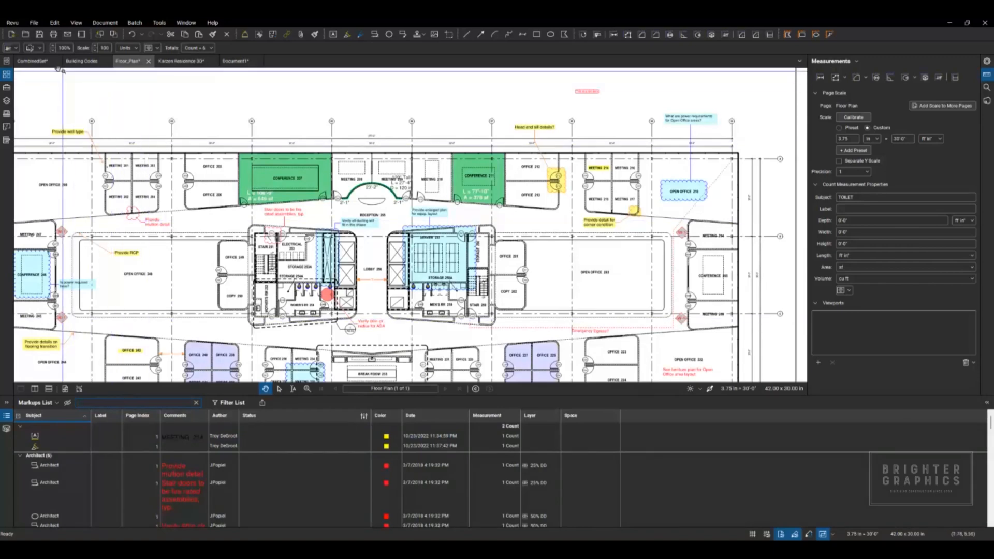
Step: Return to the CombinedSet document, locate its typewritten revision text through the Markups List, and hide the list
left_click(31, 61)
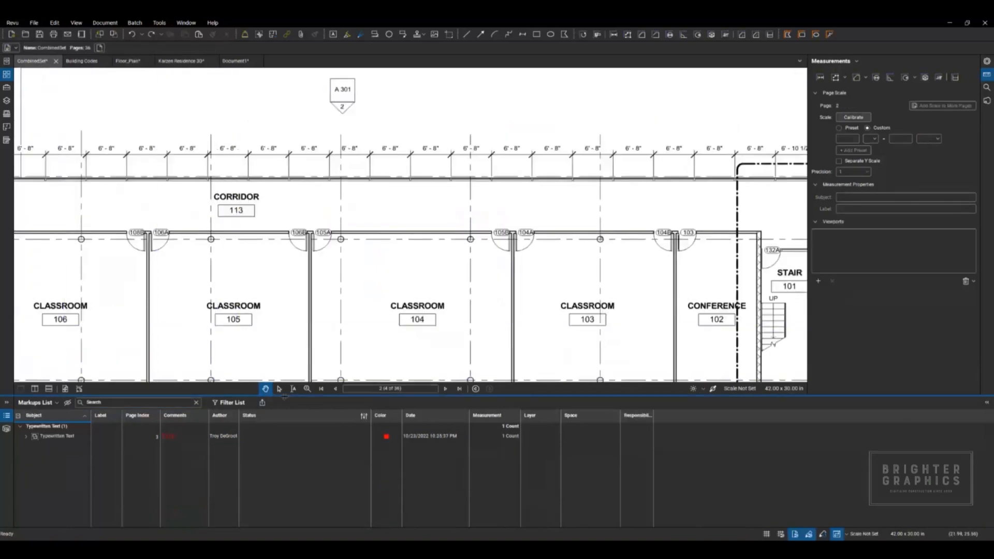
left_click(225, 438)
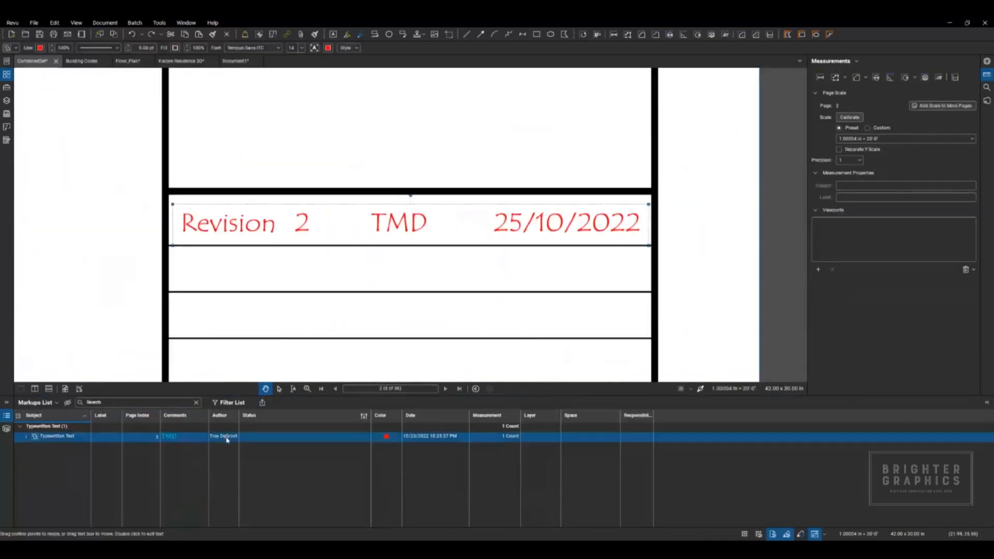
scroll(337, 278, "down", 4)
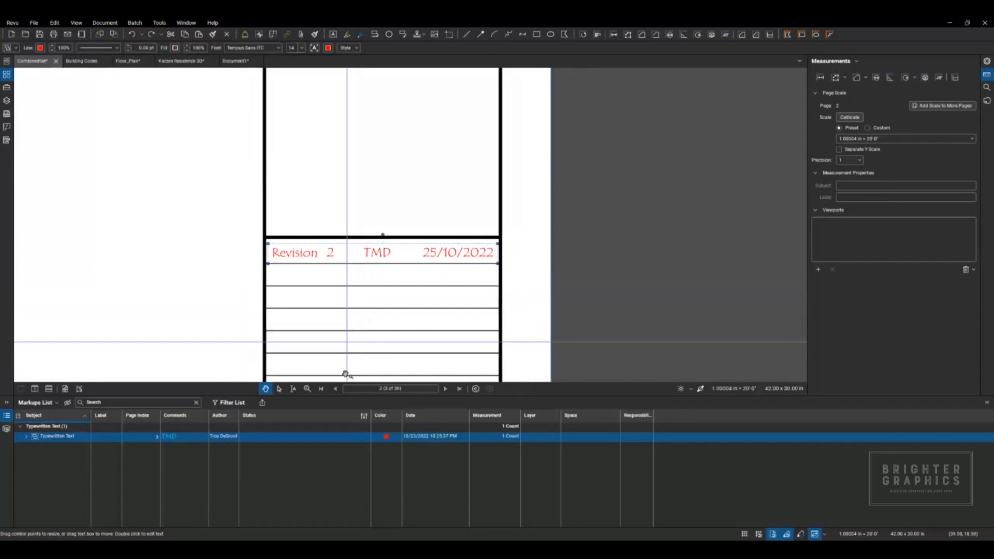
Step: Ungroup the red Revision 2 row in the title block into its separate text boxes
left_click(301, 282)
left_click_drag(301, 283, 315, 292)
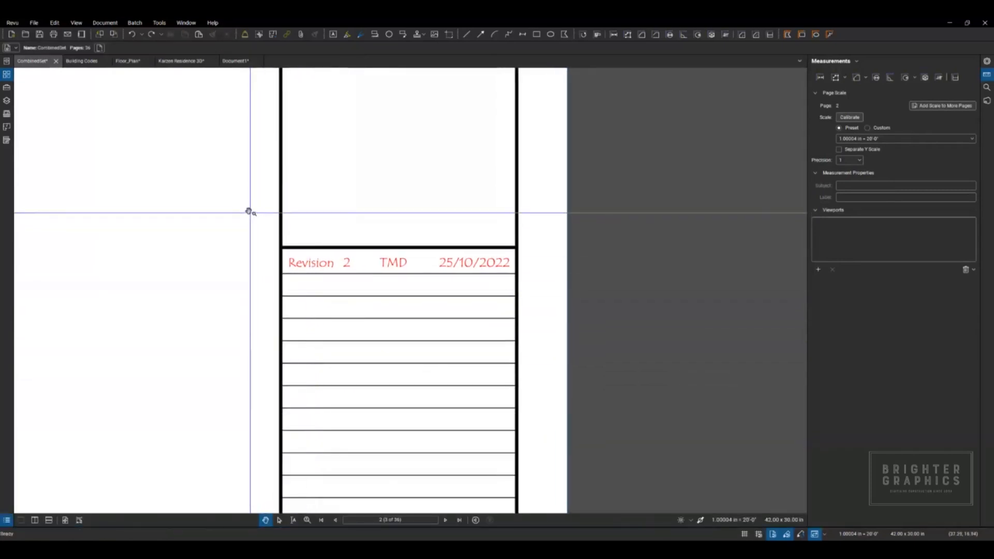
left_click_drag(246, 210, 416, 294)
left_click(317, 265)
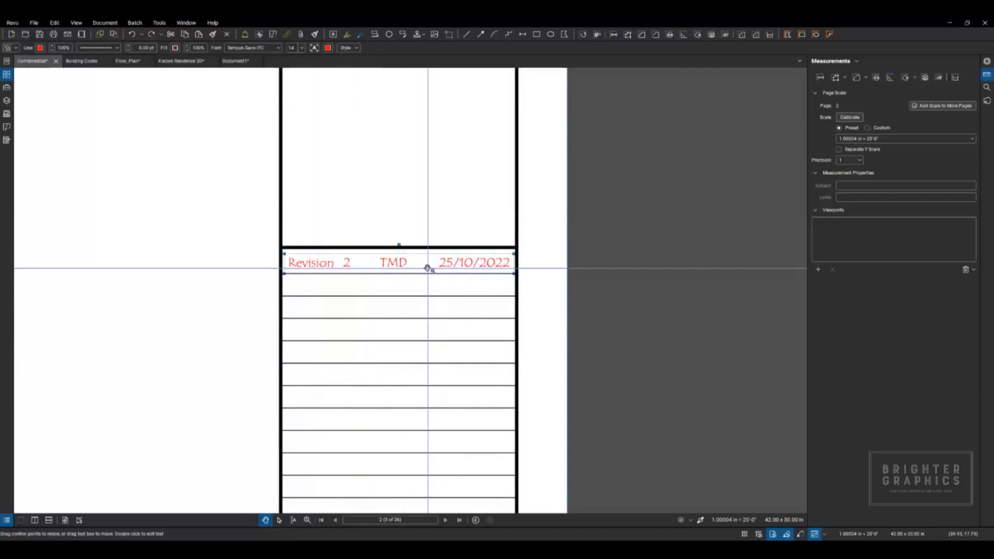
key("ctrl+shift+g")
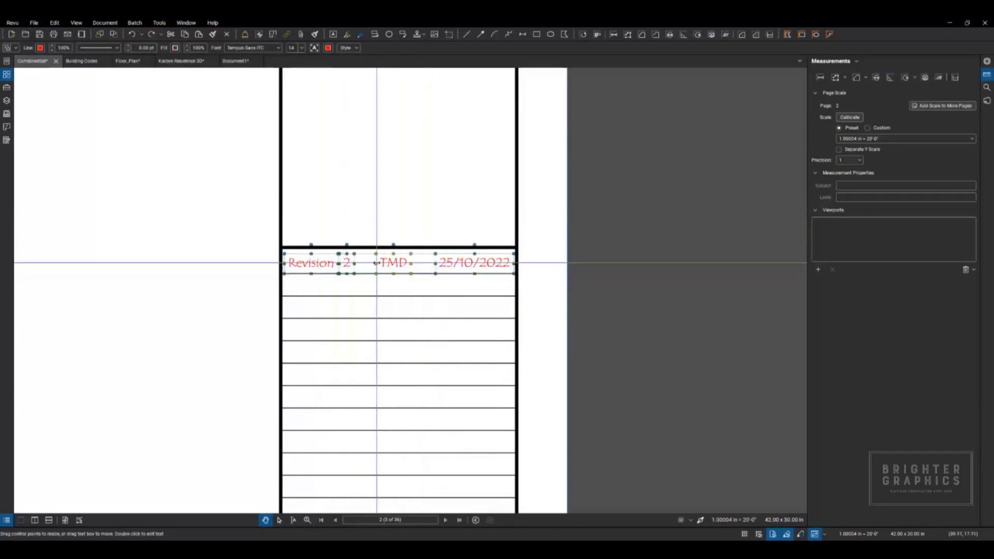
Step: Regroup the revision row's text boxes into a single markup, and ungroup them again
left_click(476, 276)
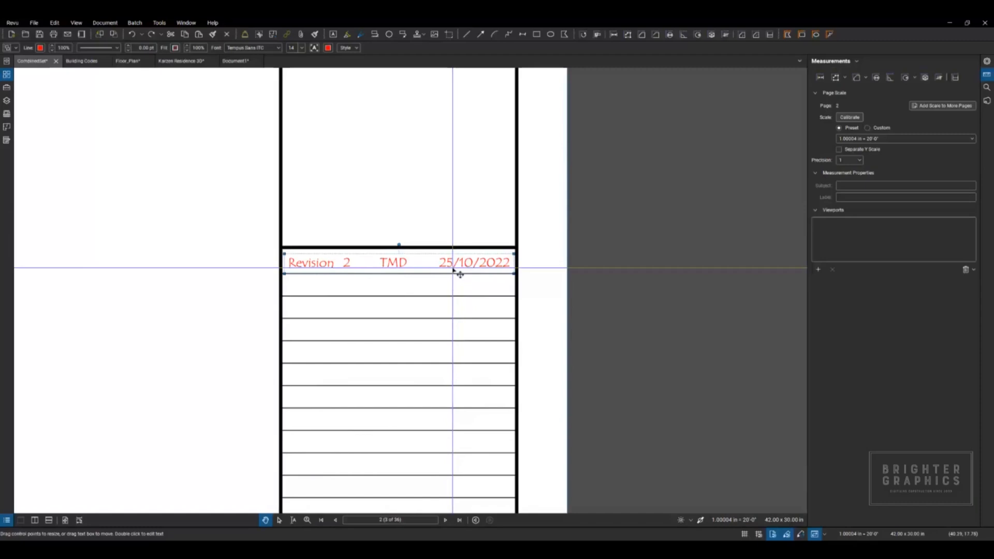
key("ctrl+shift+g")
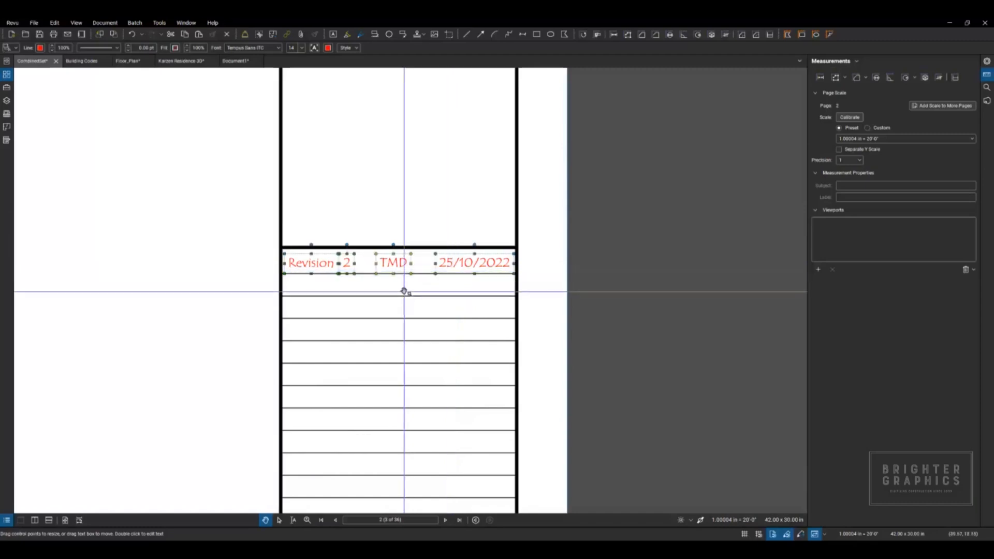
left_click(313, 261)
left_click_drag(254, 214, 527, 288)
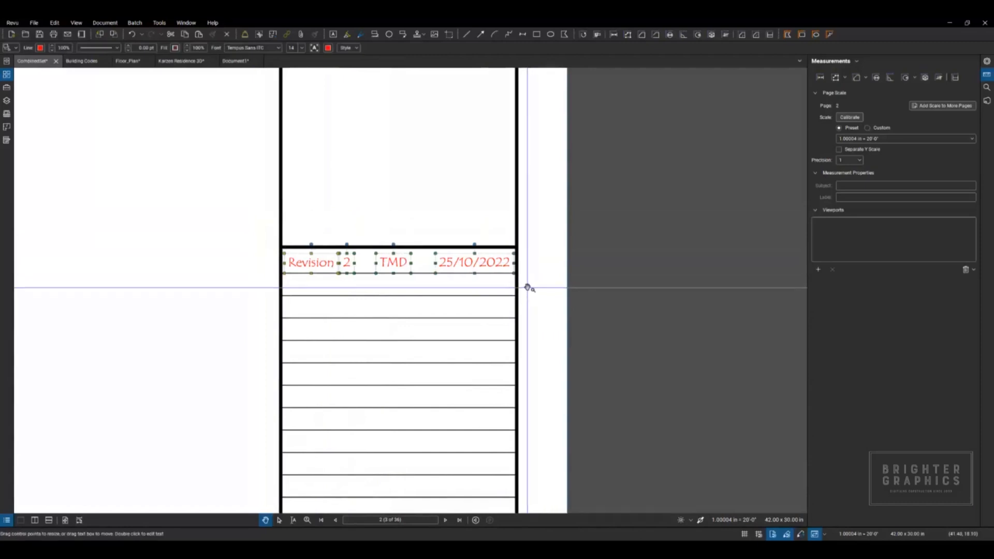
key("ctrl+g")
key("ctrl+shift+g")
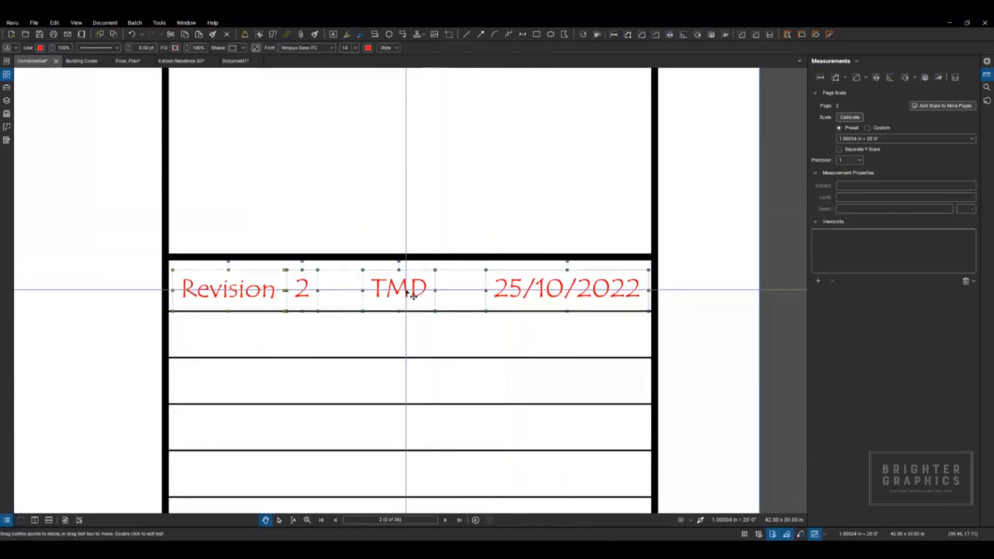
Step: Open the initials text in the revision row for editing, leave it unchanged, and group the row's text boxes
double_click(412, 295)
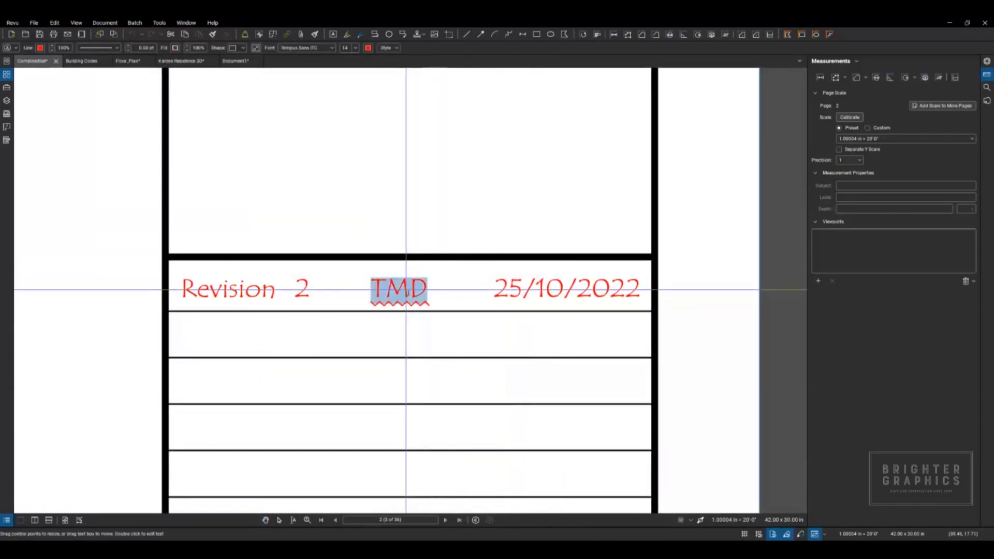
left_click(303, 291)
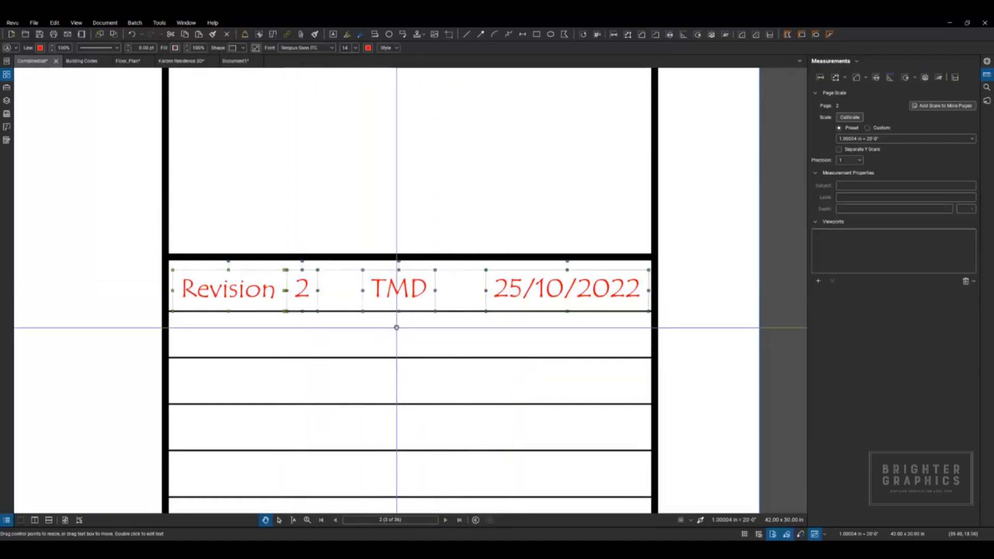
key("ctrl+g")
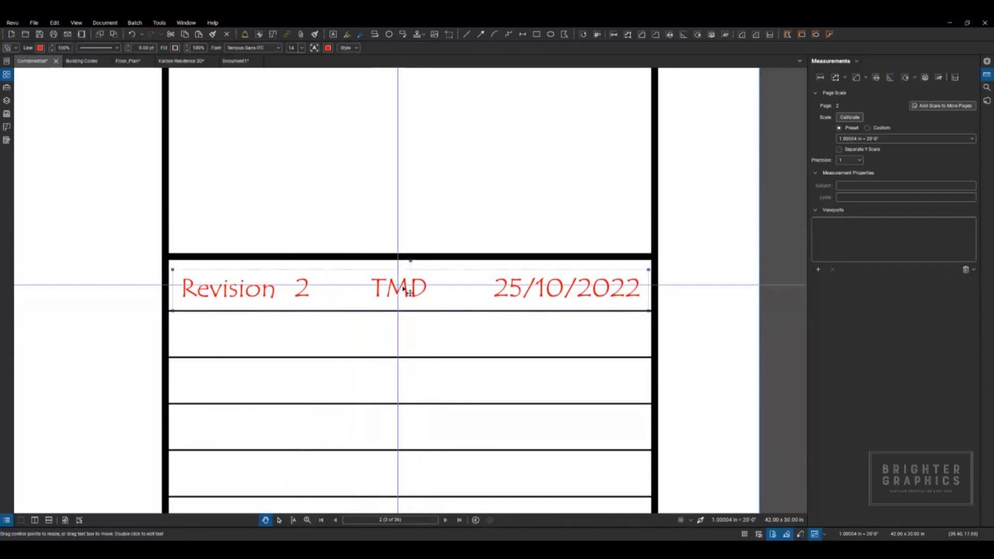
Step: Apply the grouped revision row to a custom page range covering pages 3-6 and 20-36
right_click(403, 288)
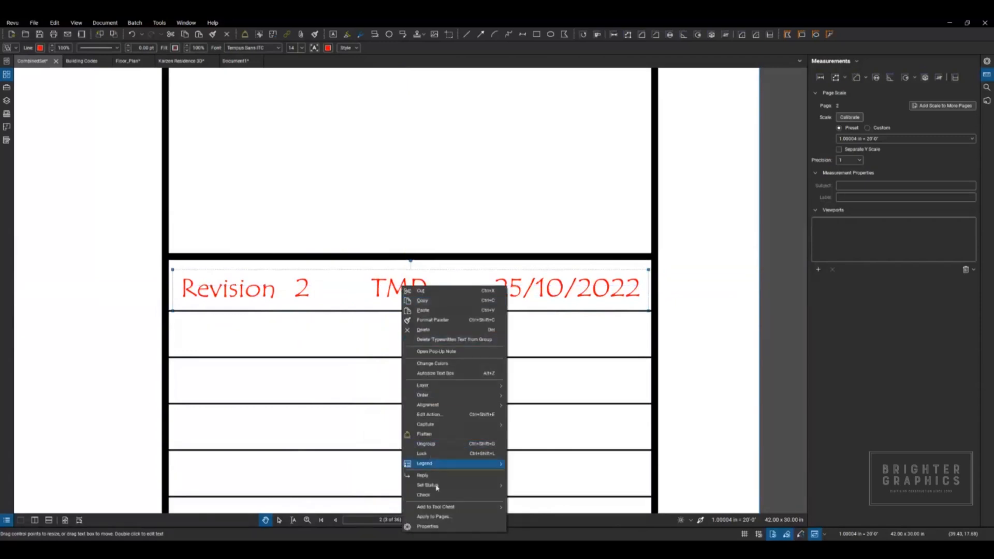
left_click(436, 517)
left_click(526, 277)
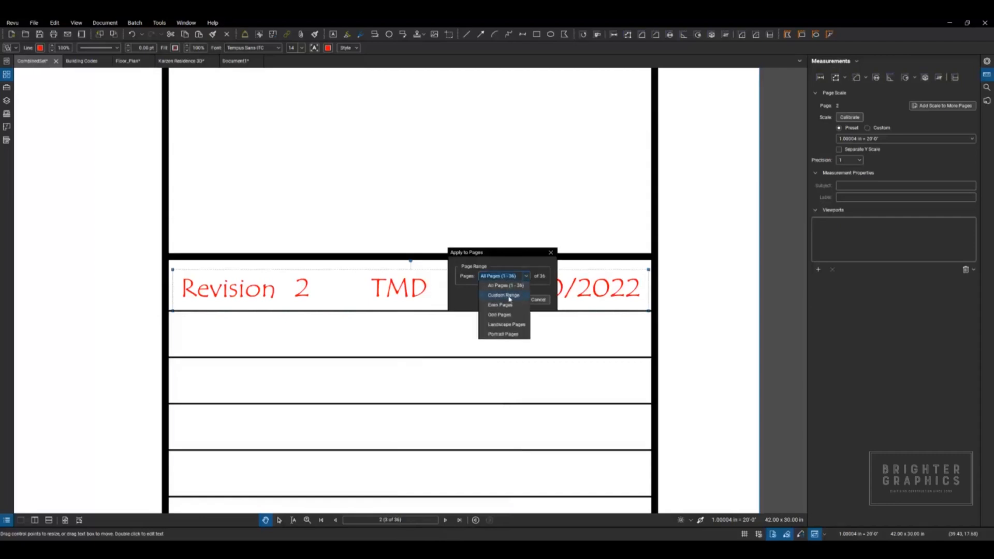
left_click(510, 296)
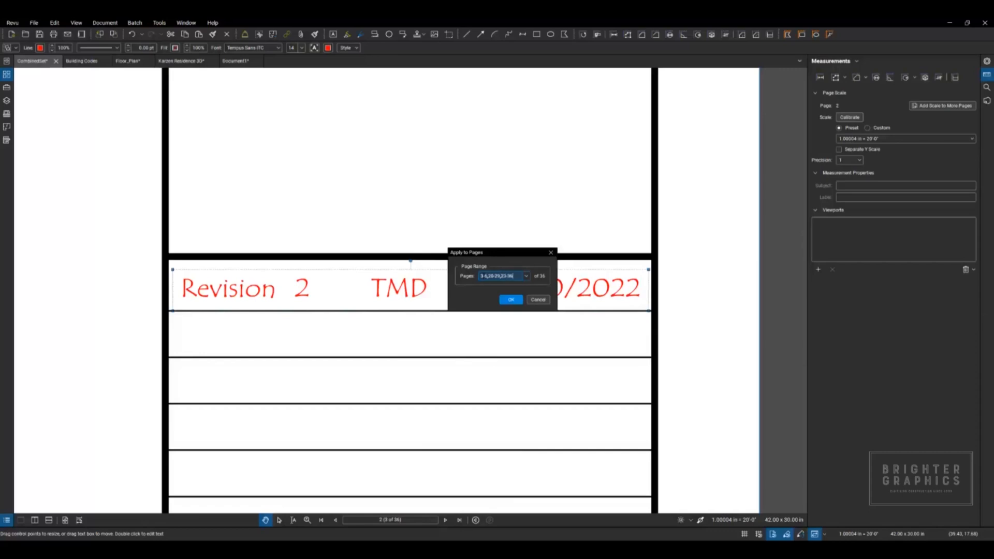
left_click(509, 300)
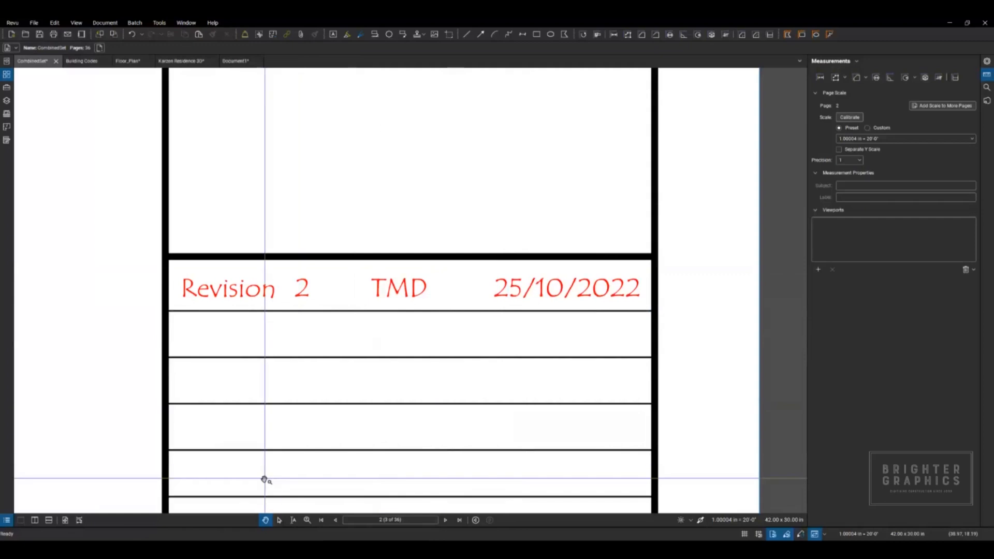
Step: Show the Markups List and go to the revision row on page 3, followed by the one on page 34
key("alt+l")
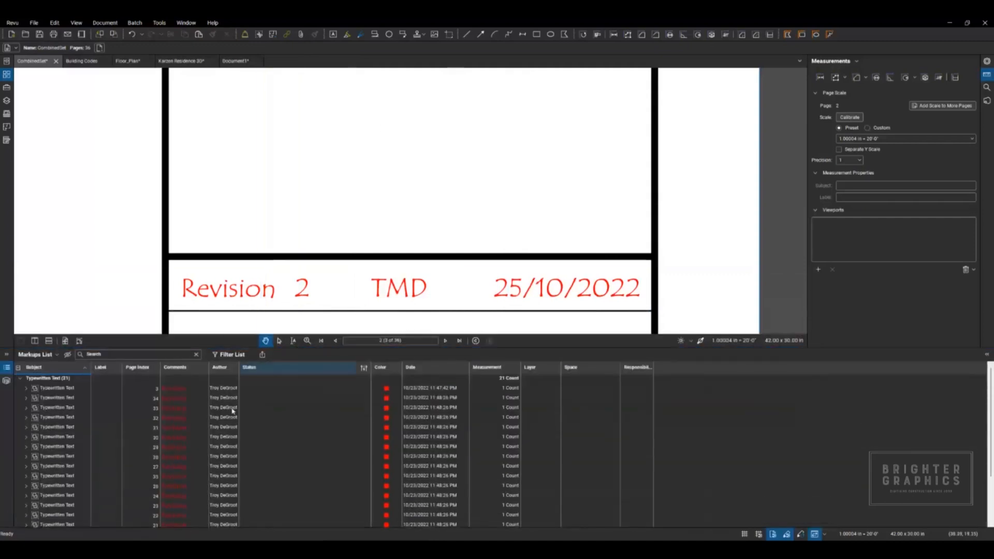
left_click(181, 392)
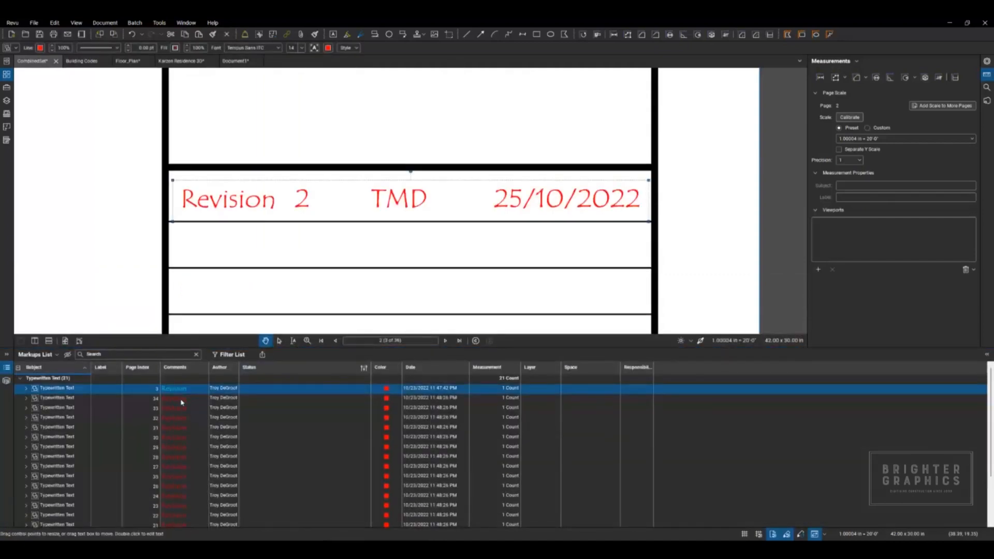
left_click(181, 402)
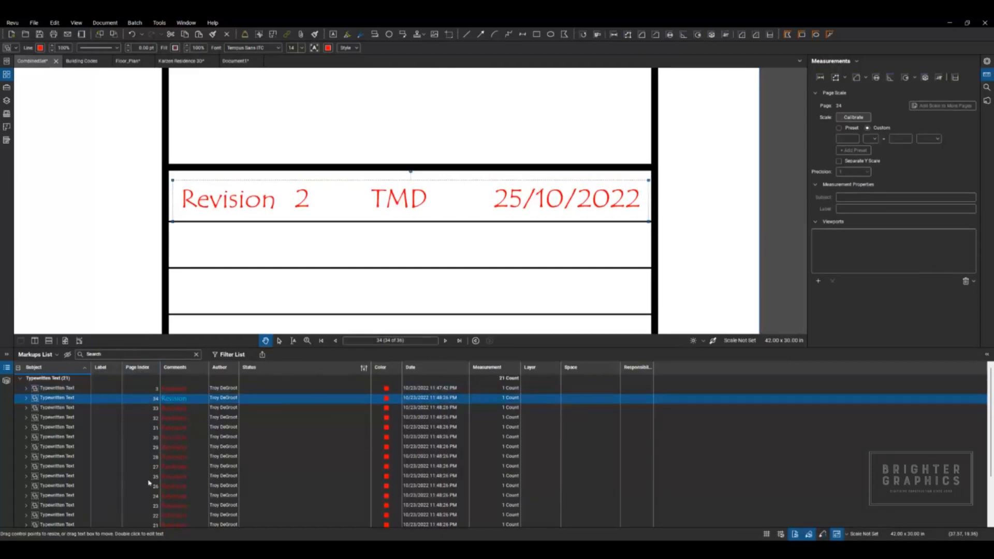
Step: Sort the Markups List by page index to review the pages carrying the revision row, and return to sorting by subject
left_click(147, 369)
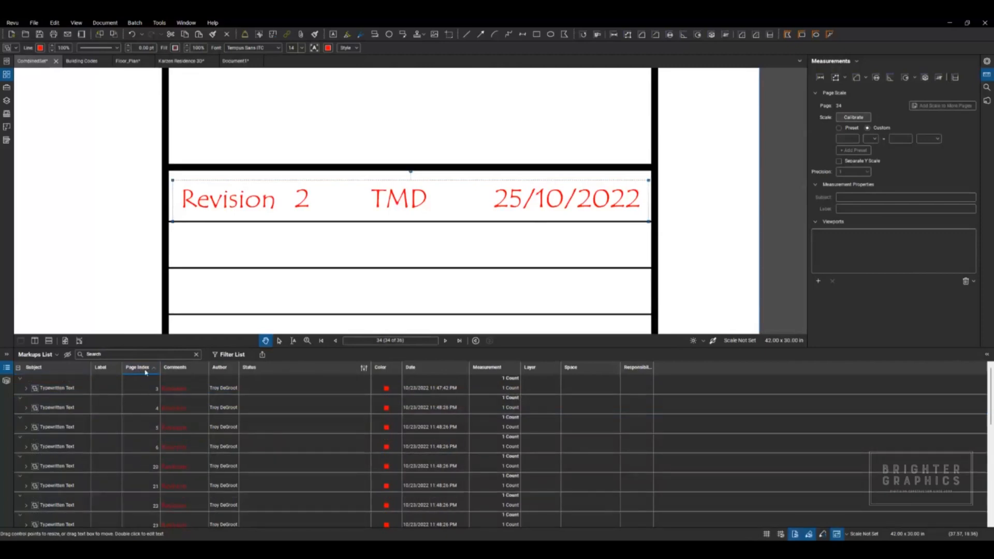
scroll(147, 431, "down", 10)
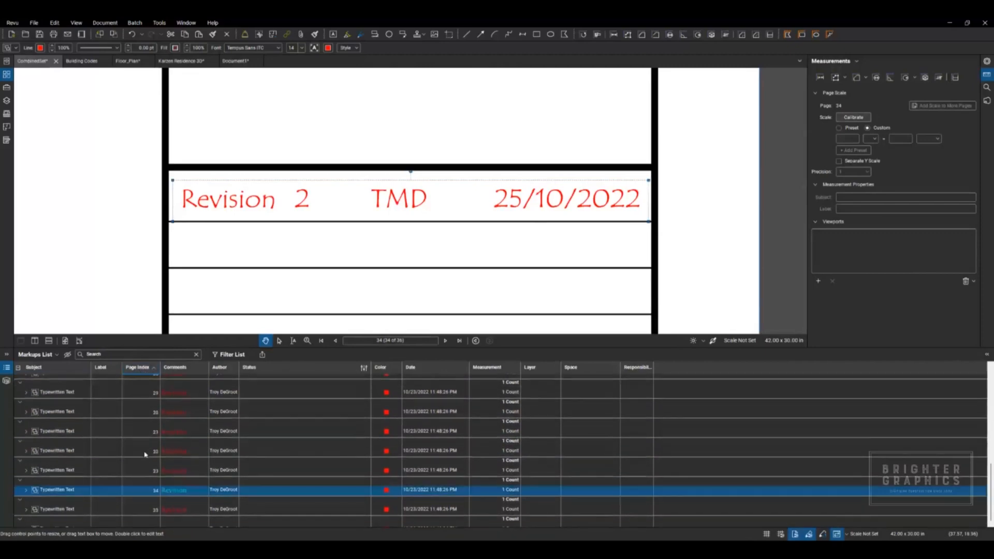
left_click(70, 369)
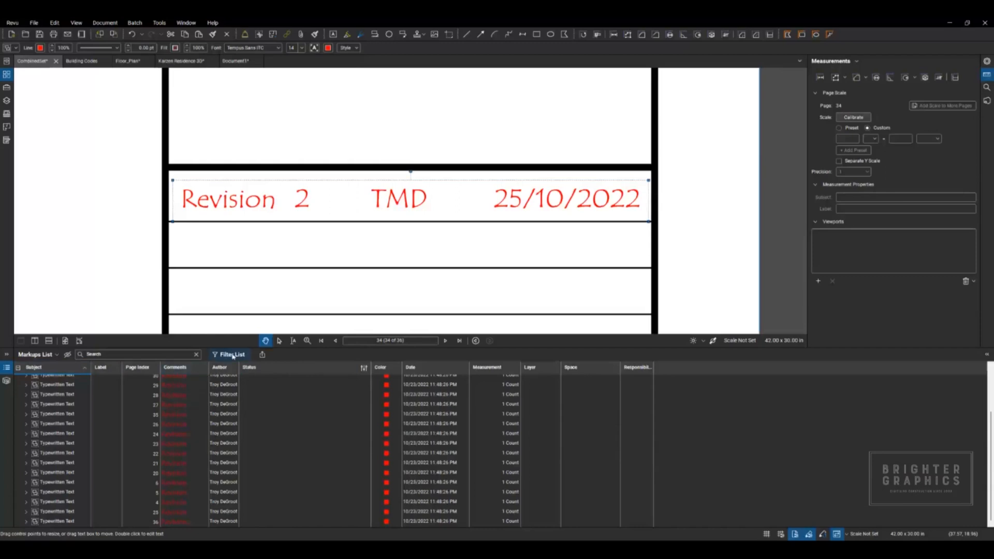
Step: Reduce the Markups List height, show the page thumbnails, and go to the revision row on page 27
left_click_drag(293, 348, 293, 414)
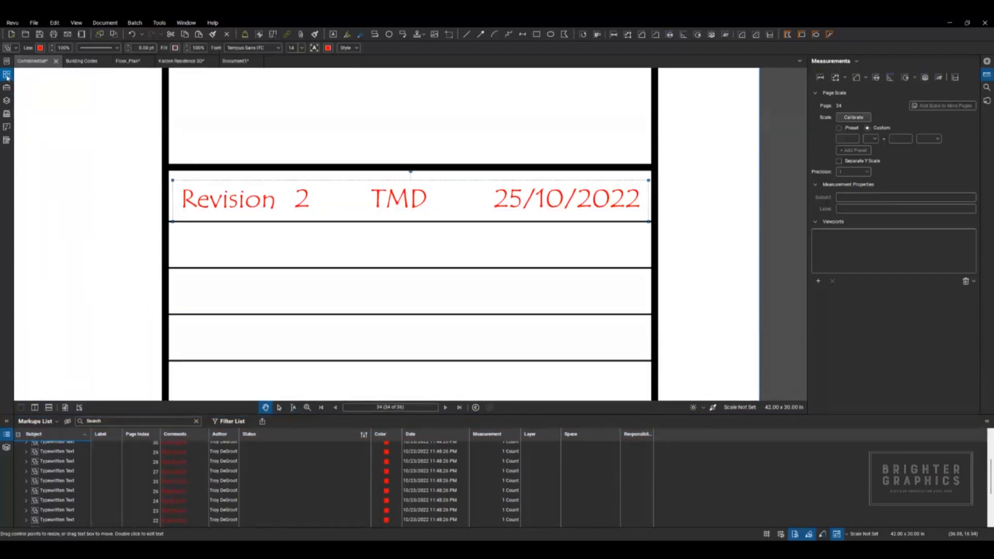
left_click(6, 74)
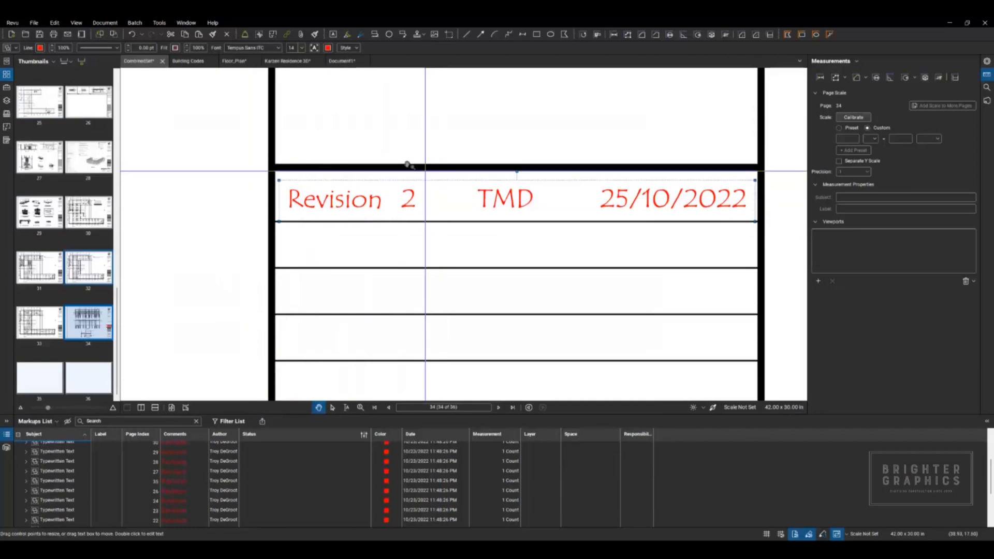
left_click(182, 472)
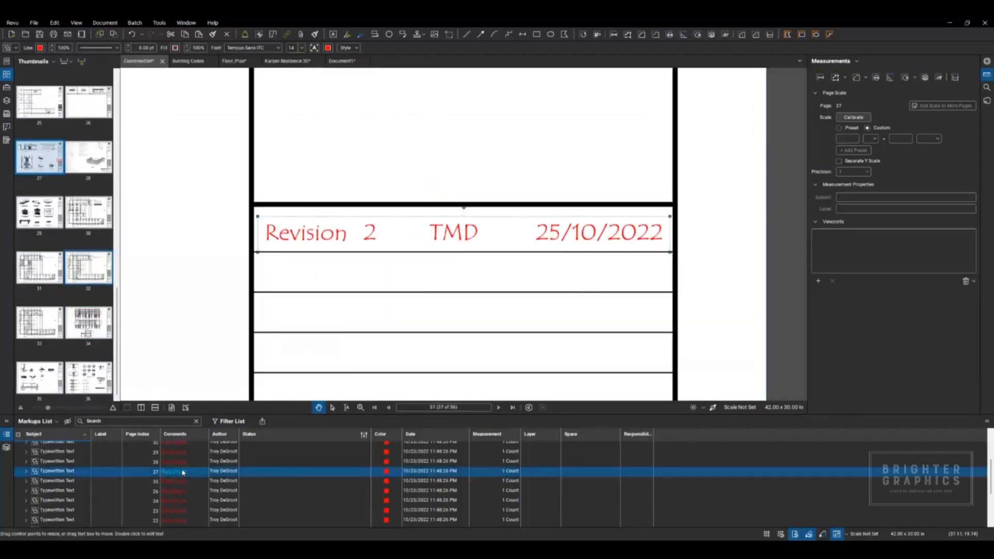
Step: Select all markups in the list, check the corresponding highlighted thumbnails and the available page commands, and clear the selection
key("ctrl+a")
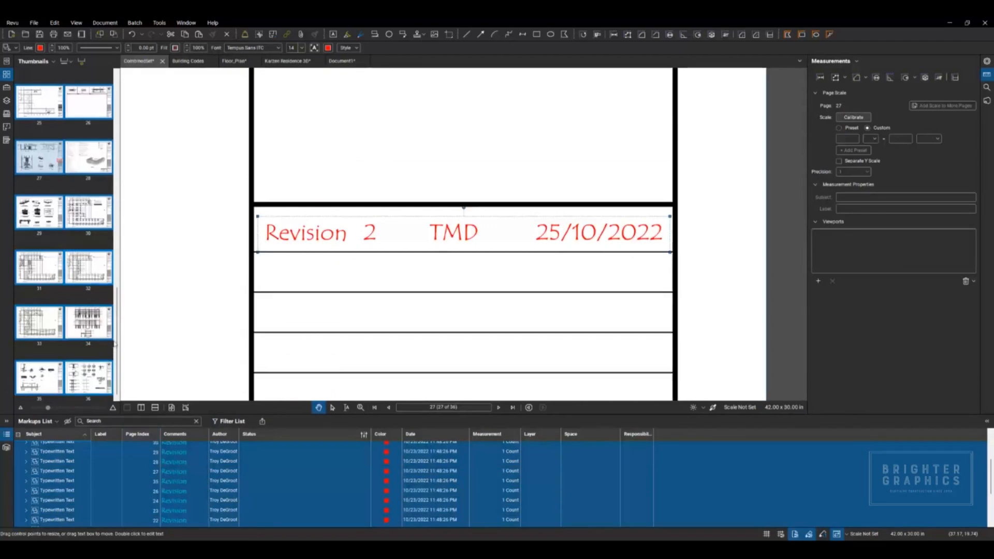
left_click_drag(115, 343, 119, 254)
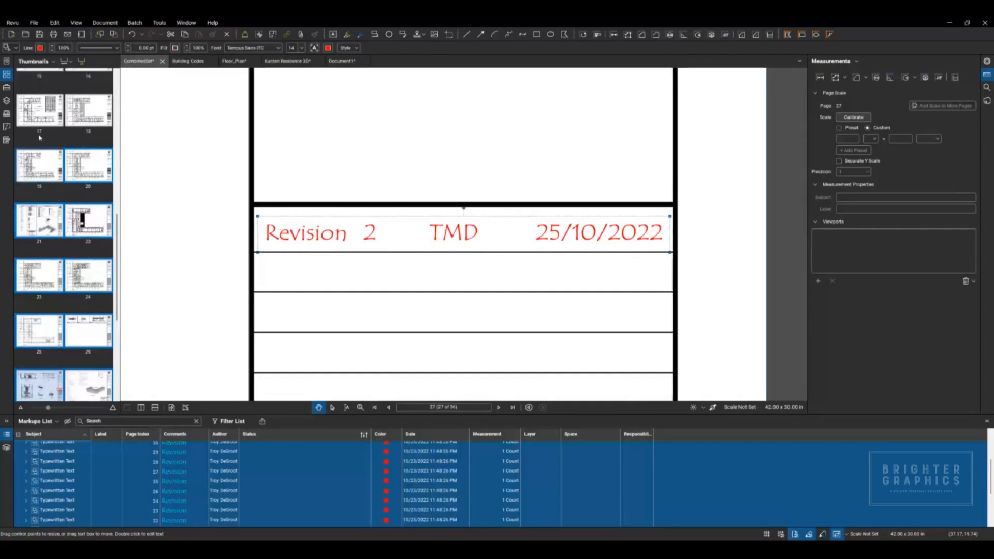
right_click(84, 174)
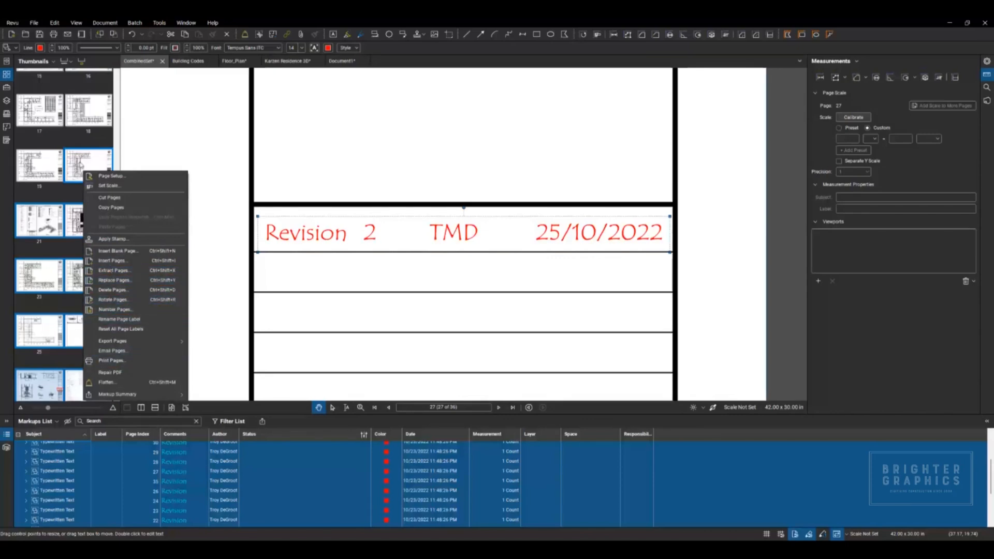
left_click(80, 162)
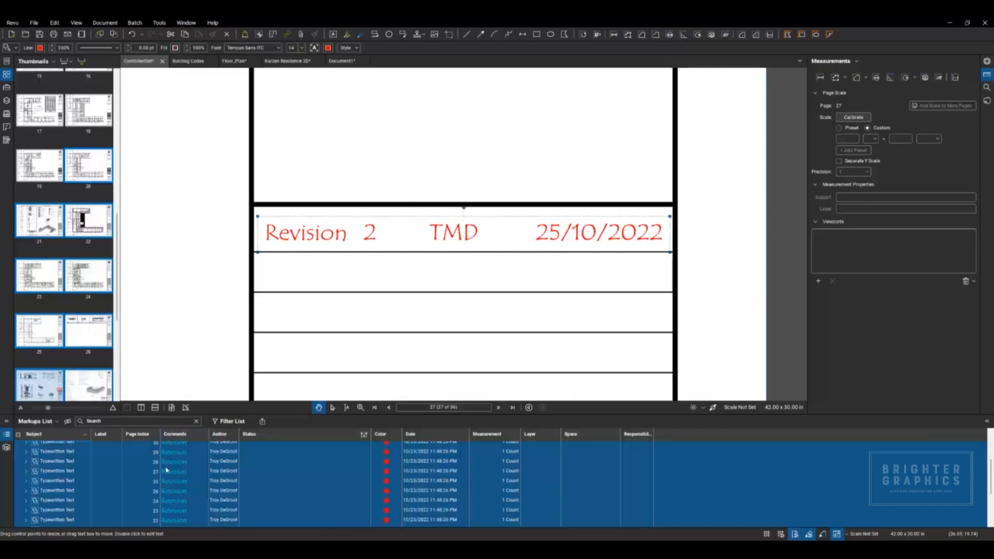
key("Escape")
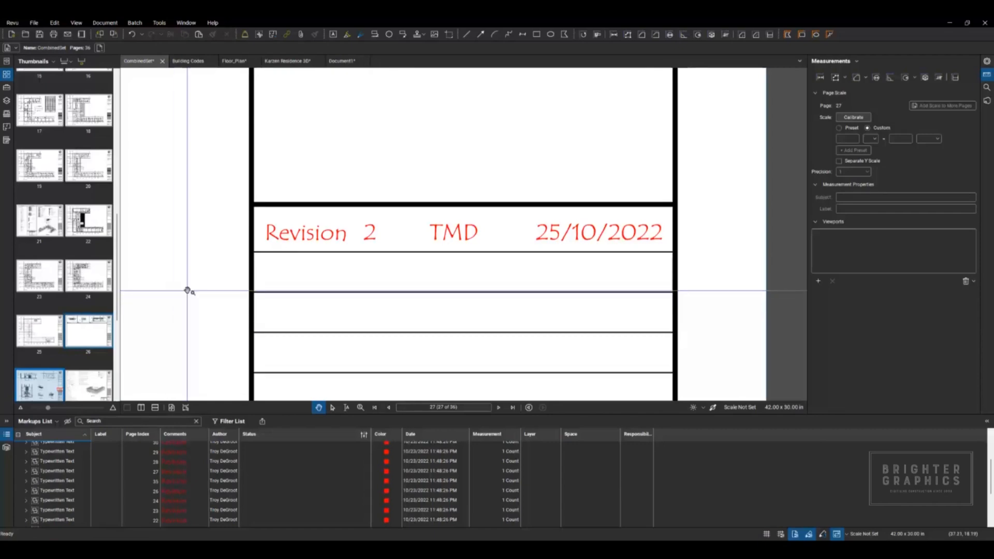
Step: Show the File Access list, hide the Markups List, and collapse the Demo Files category
left_click(7, 61)
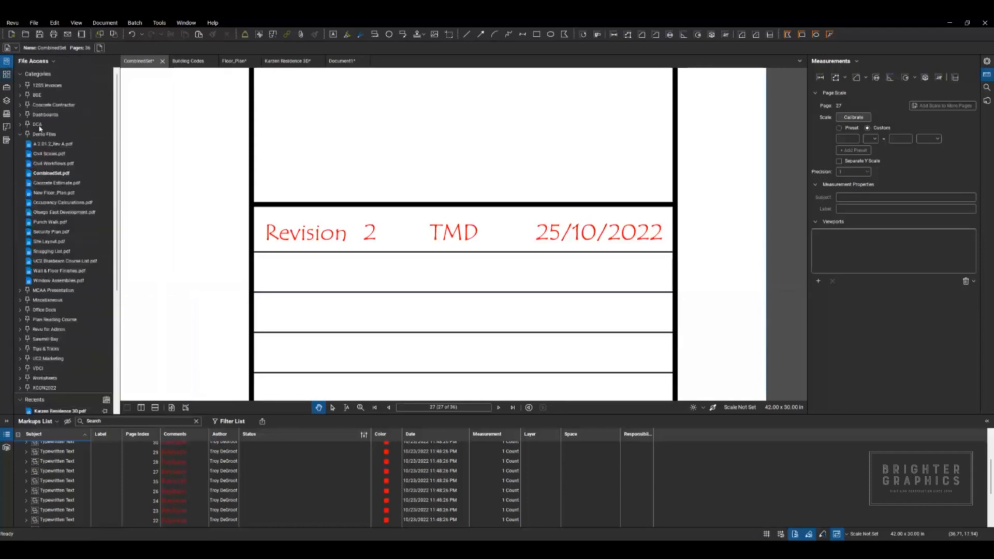
double_click(214, 414)
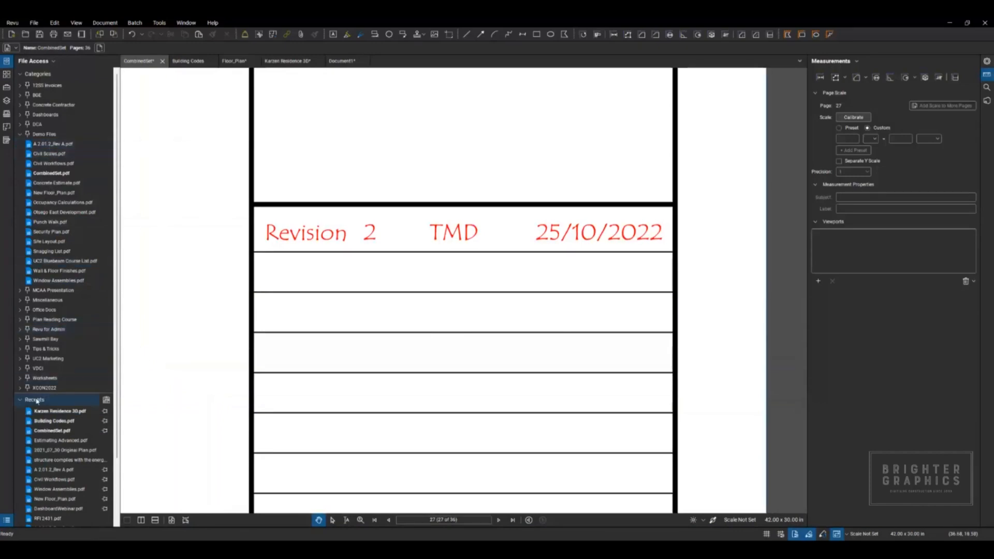
left_click(36, 134)
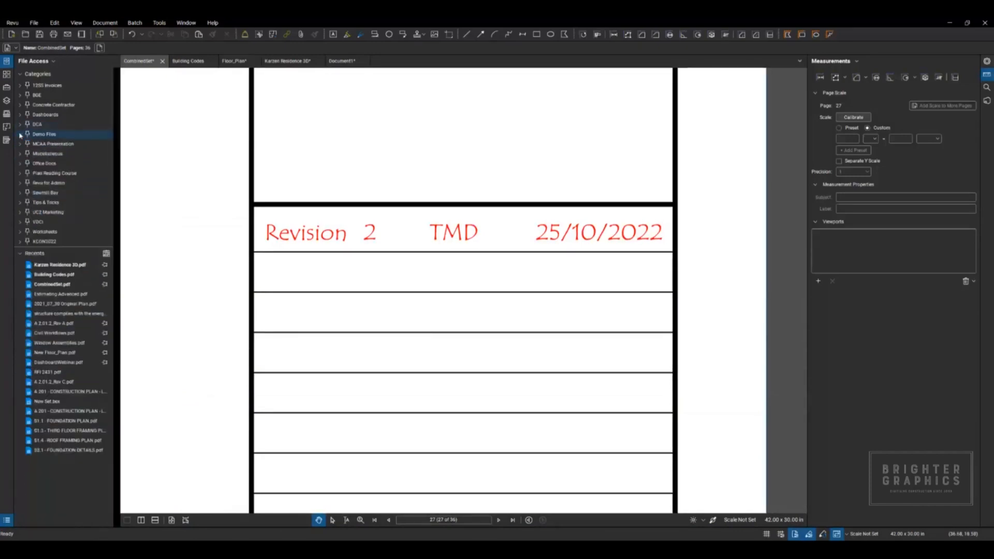
Step: View the folder containing the recent file Kaizen Residence 3D.pdf, and close it without opening a file
right_click(53, 267)
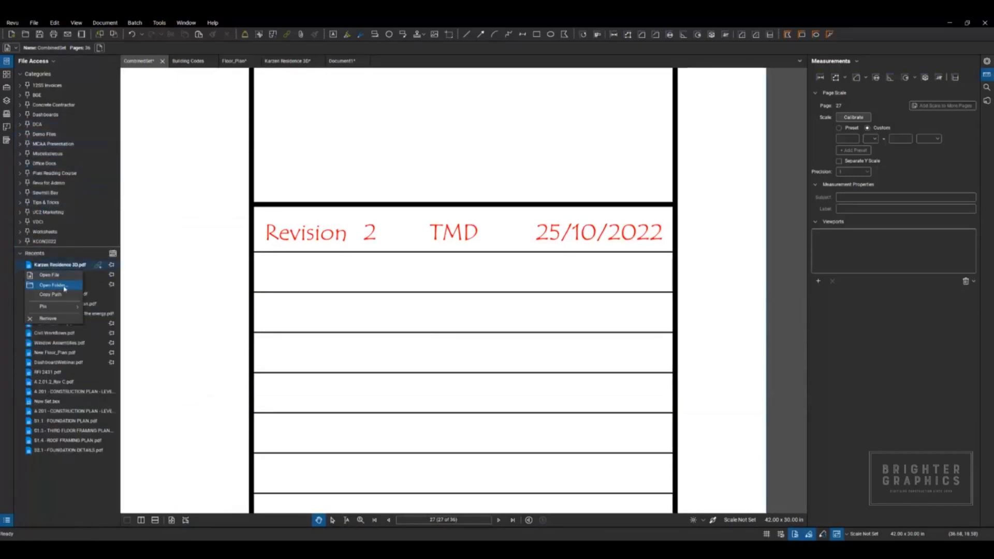
left_click(60, 287)
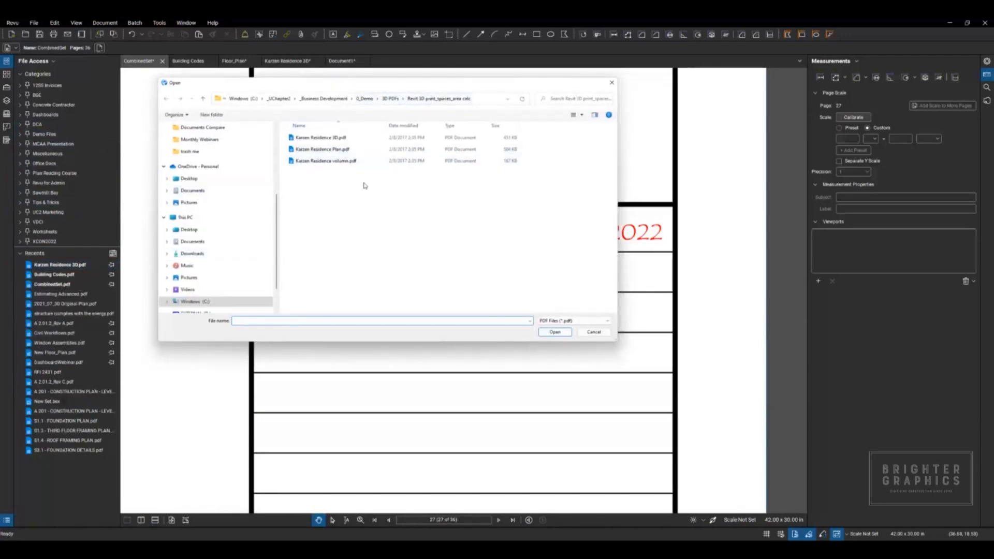
left_click(594, 331)
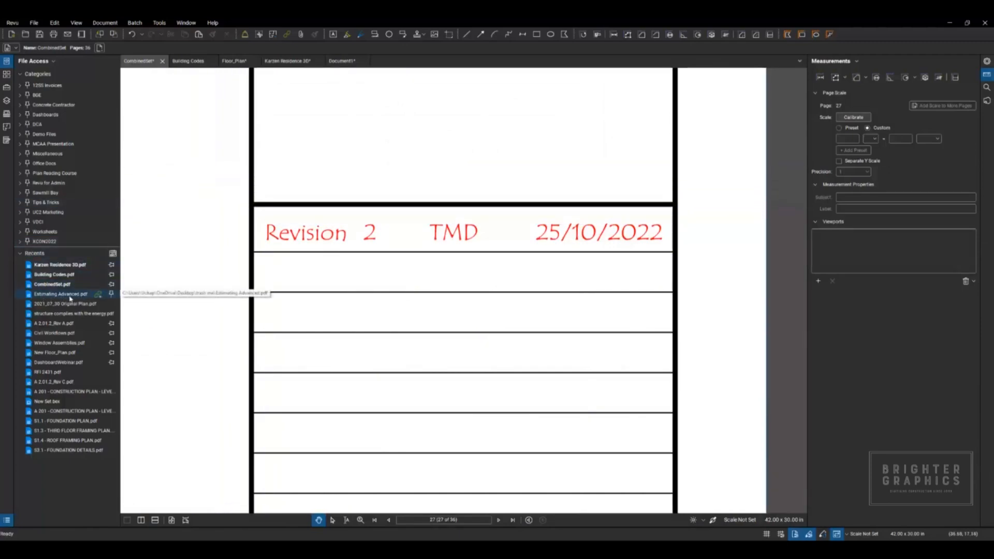
Step: View the category pinning options for the recent file Estimating Advanced.pdf without adding a category, and view the files in Demo Files
left_click(112, 294)
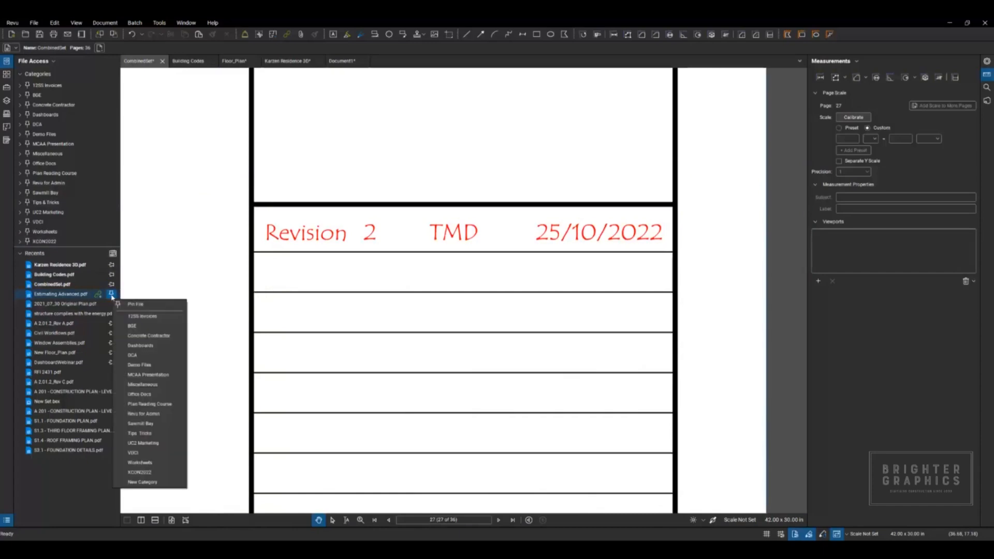
left_click(137, 484)
left_click_drag(489, 259, 218, 243)
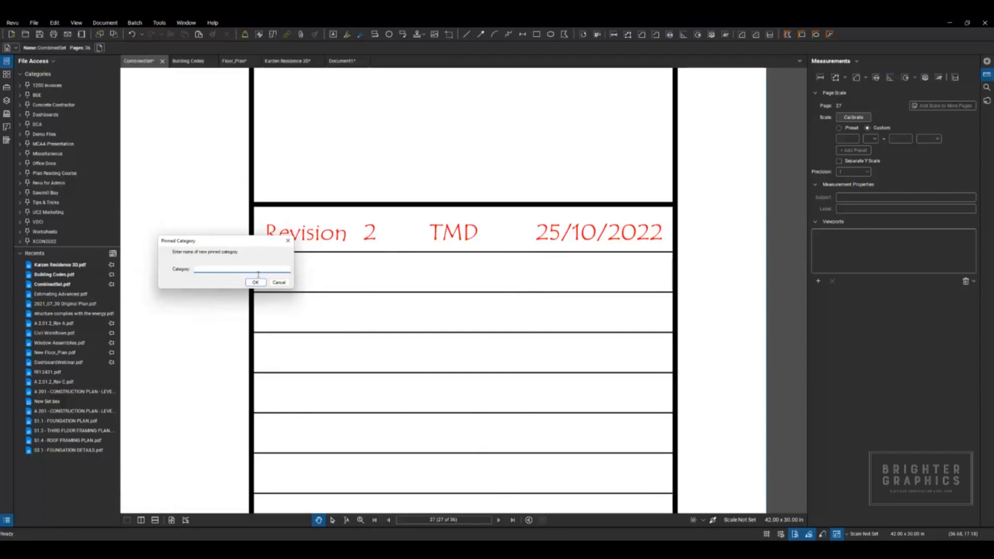
left_click(278, 282)
left_click(20, 135)
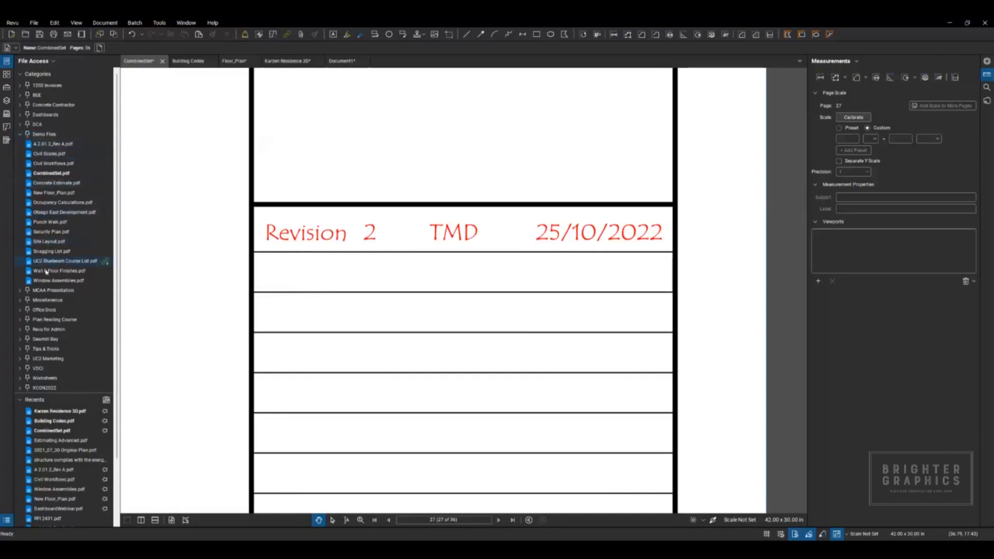
left_click(20, 136)
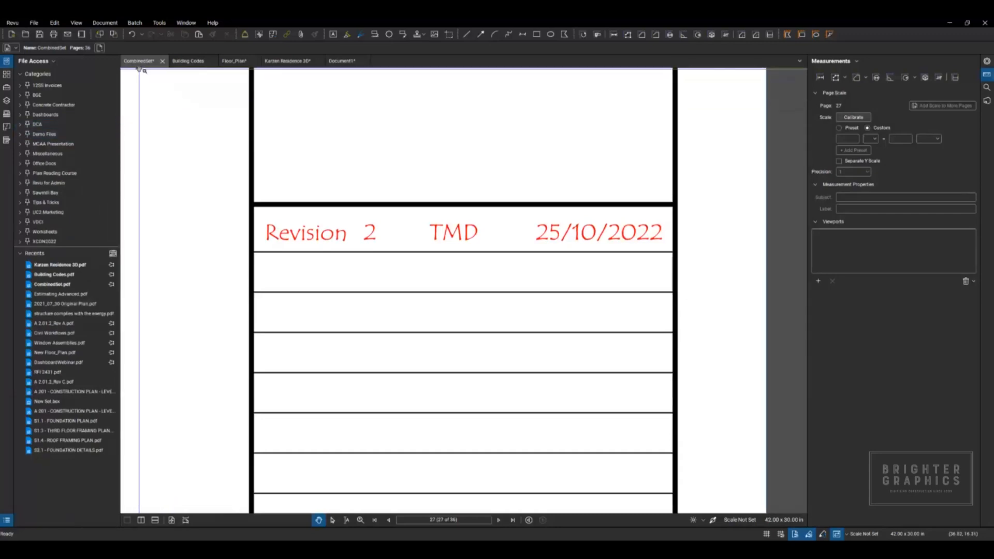
Step: View the folder containing an open document, check Floor_Plan.pdf in the Bluebeam Temp folder, and close the folder window
right_click(343, 62)
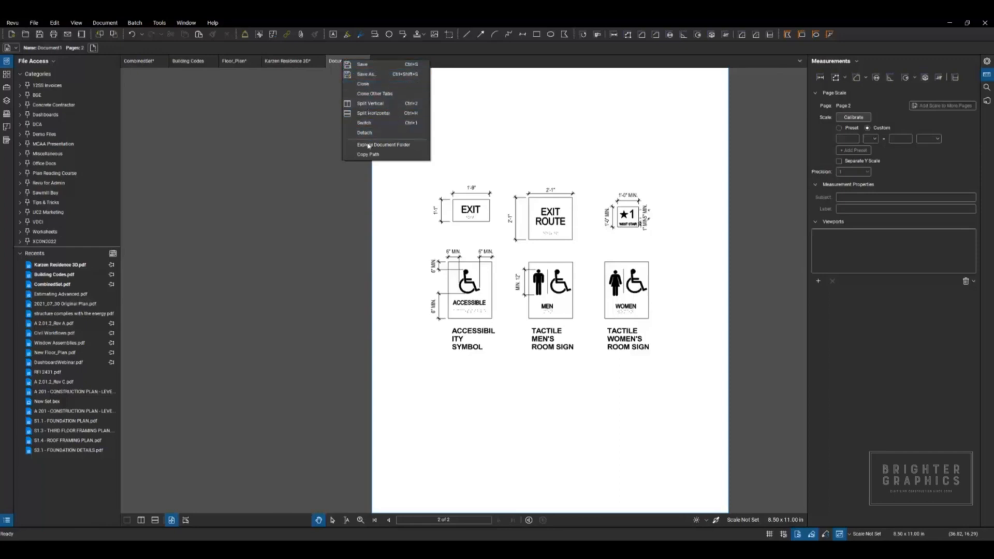
left_click(398, 148)
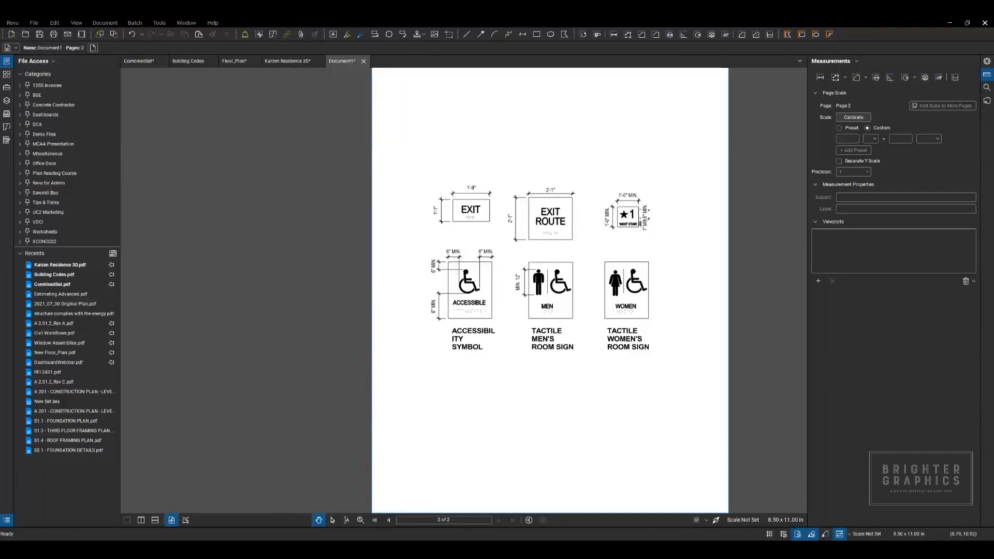
left_click(235, 62)
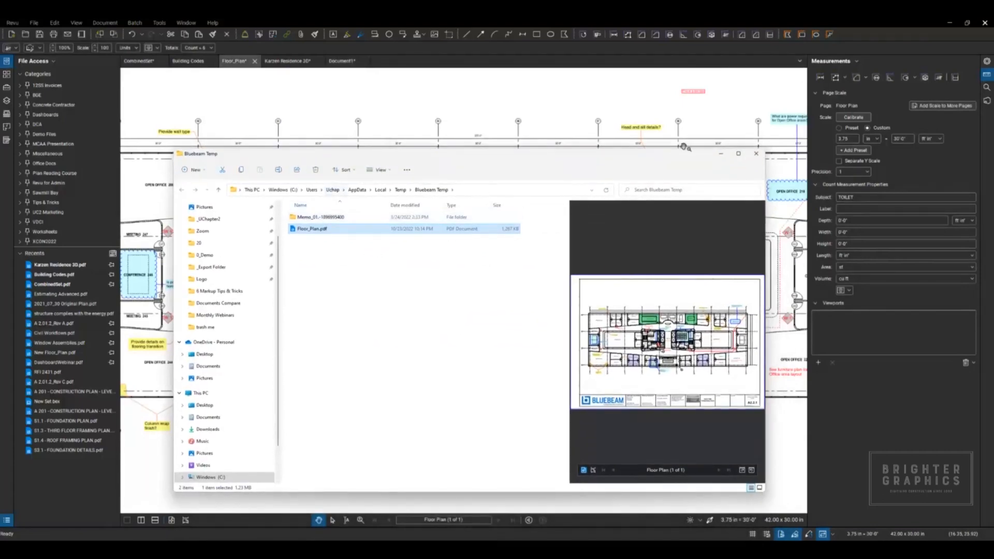
left_click(756, 153)
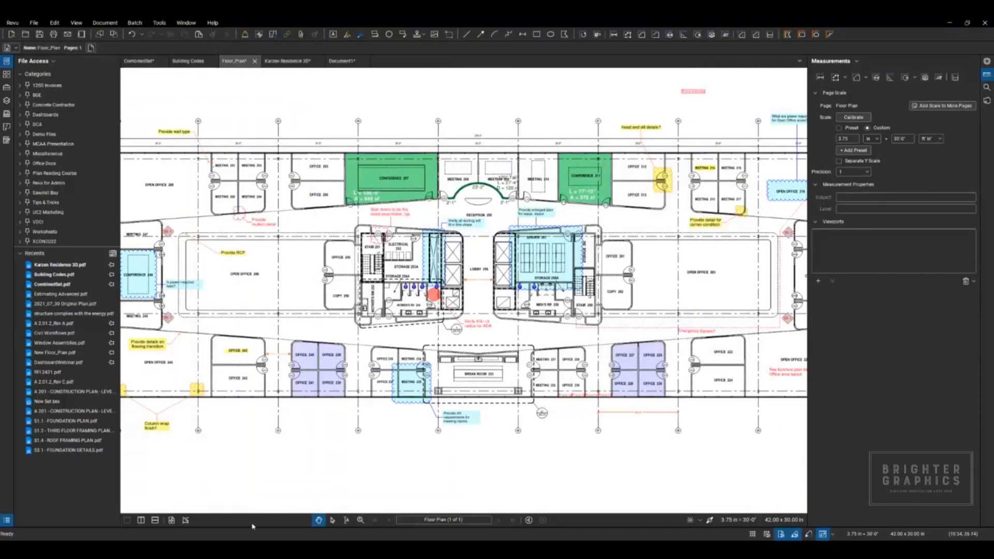
Step: Show the Markups List, switch to the Kaizen Residence 3D document, and reduce the list's height to enlarge the model view
left_click_drag(252, 526, 262, 395)
left_click(291, 61)
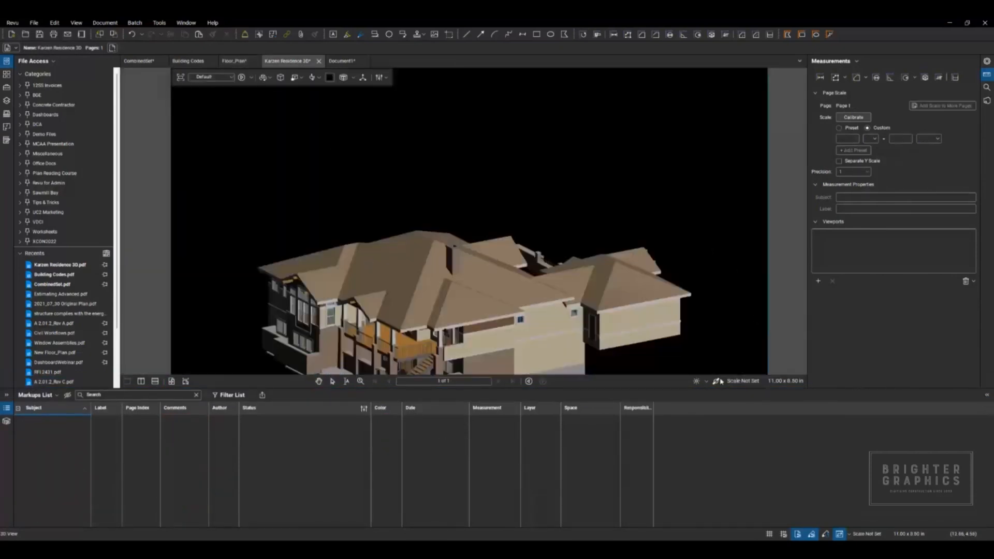
left_click_drag(692, 388, 689, 451)
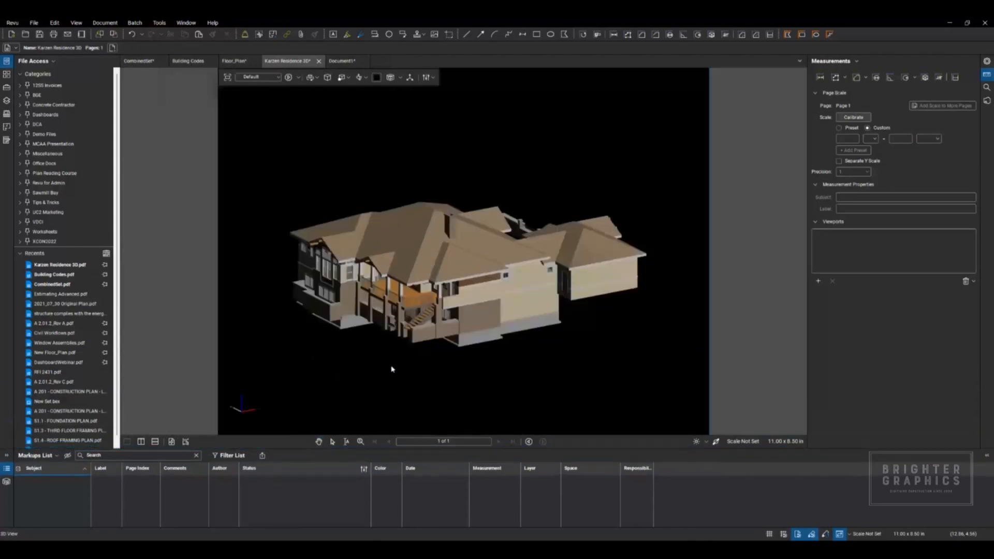
Step: Inspect the 3D house by selecting the main roof and the chimney in turn while viewing the model from different angles
mouse_move(402, 375)
left_mouse_down()
mouse_move(614, 366)
mouse_move(535, 381)
mouse_move(408, 368)
left_mouse_up()
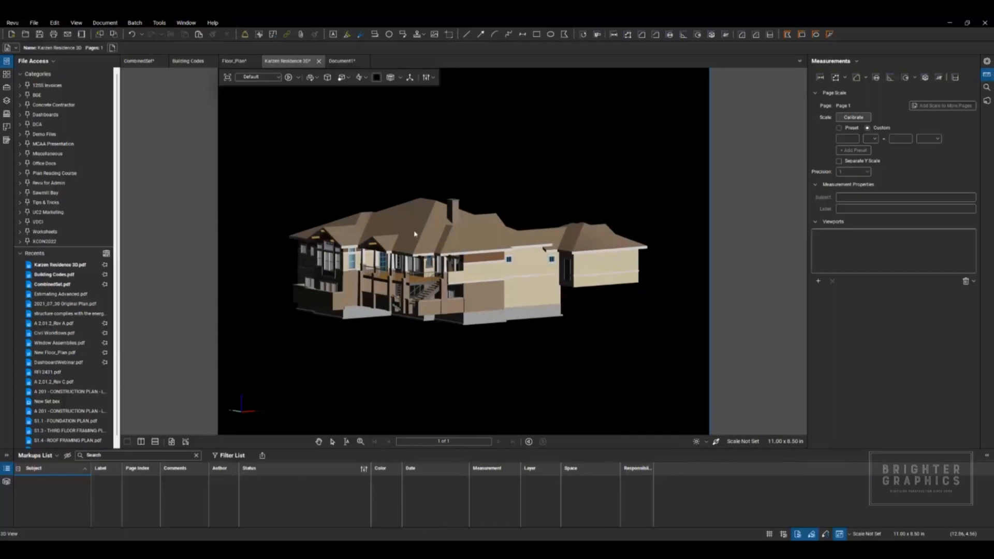
left_click(427, 226)
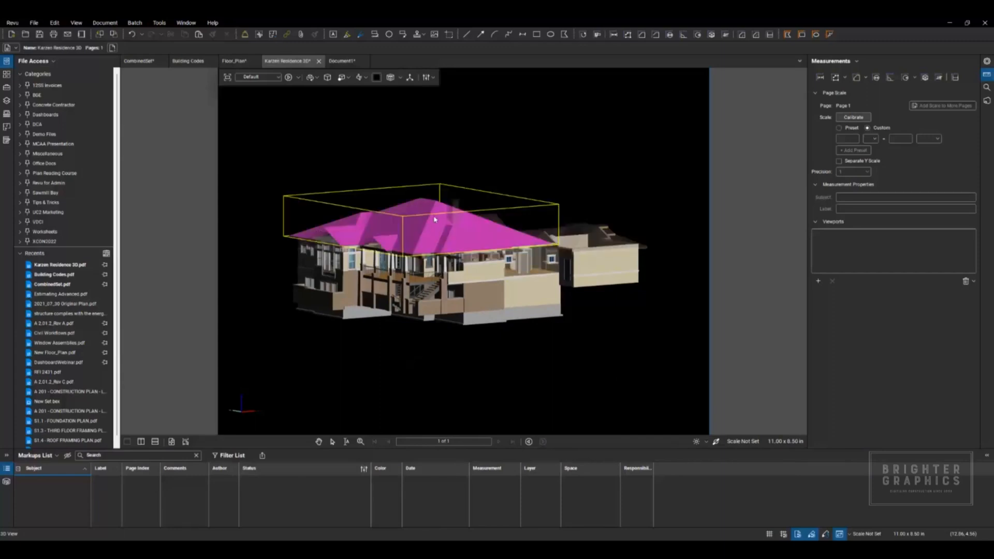
left_click_drag(434, 225, 448, 240)
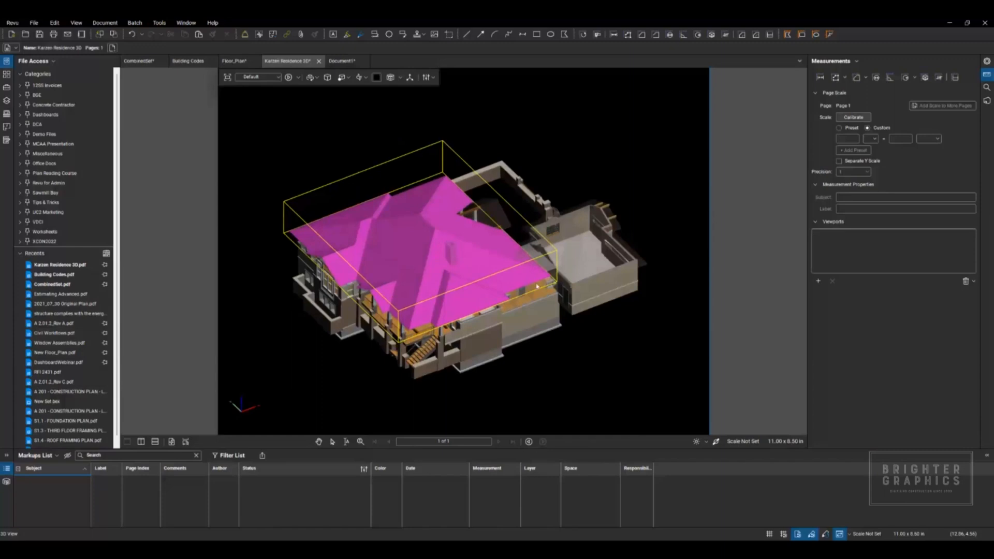
left_click(429, 349)
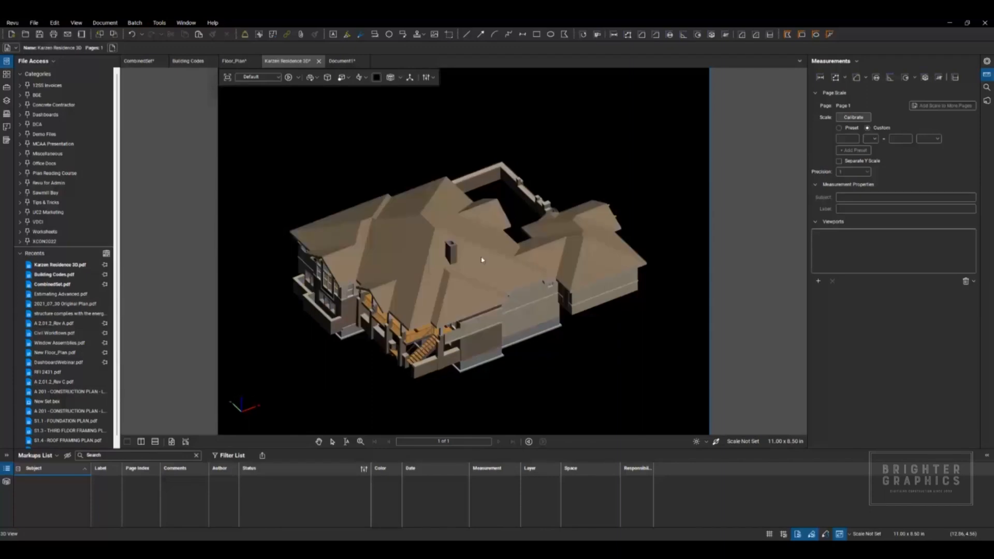
left_click(454, 251)
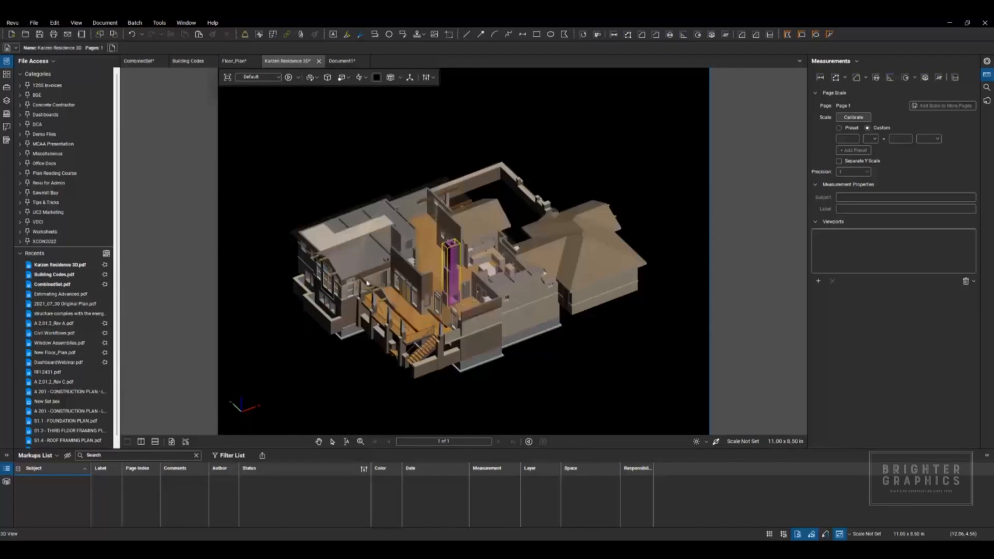
left_click_drag(523, 371, 517, 341)
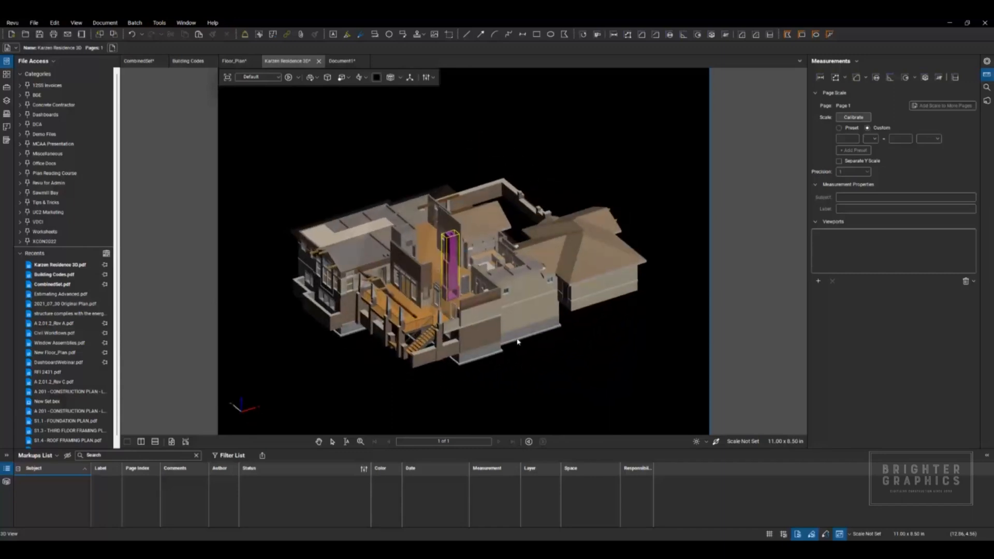
Step: Turn on the cross section for the house, extend the section box outward at the front, and raise its upper face above the roof
left_click(392, 78)
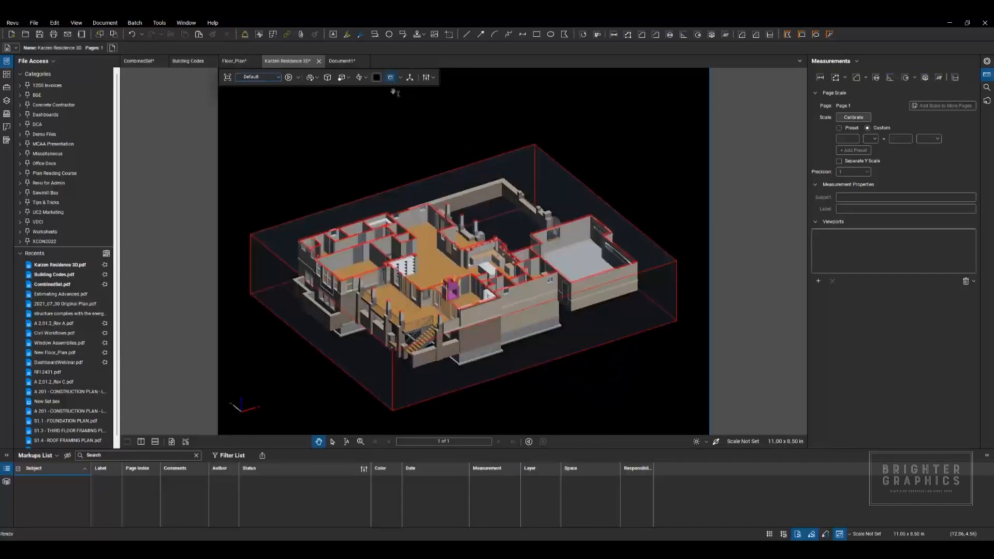
left_click(387, 192)
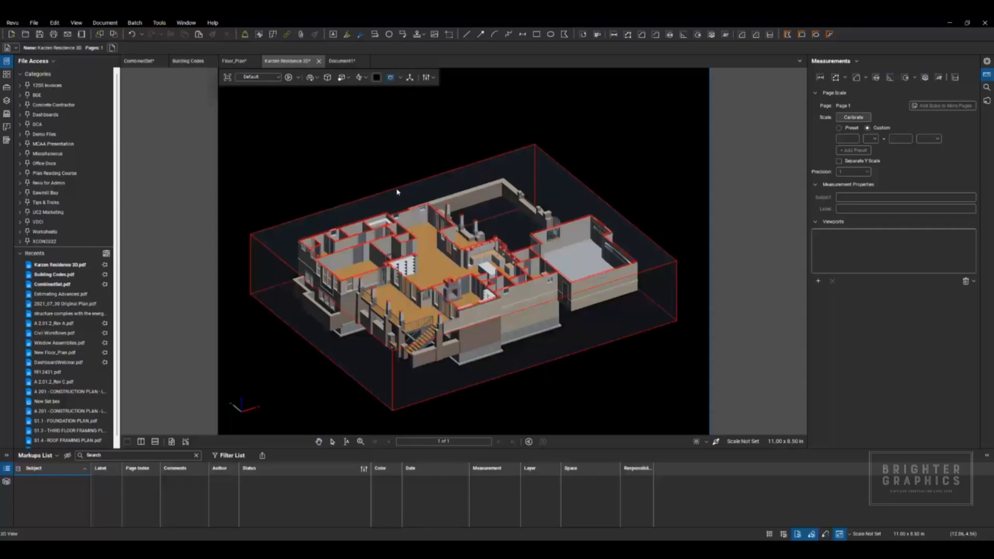
left_click(397, 192)
mouse_move(464, 239)
left_mouse_down()
mouse_move(464, 218)
mouse_move(460, 269)
mouse_move(464, 240)
left_mouse_up()
mouse_move(547, 352)
left_mouse_down()
mouse_move(502, 295)
mouse_move(553, 359)
left_mouse_up()
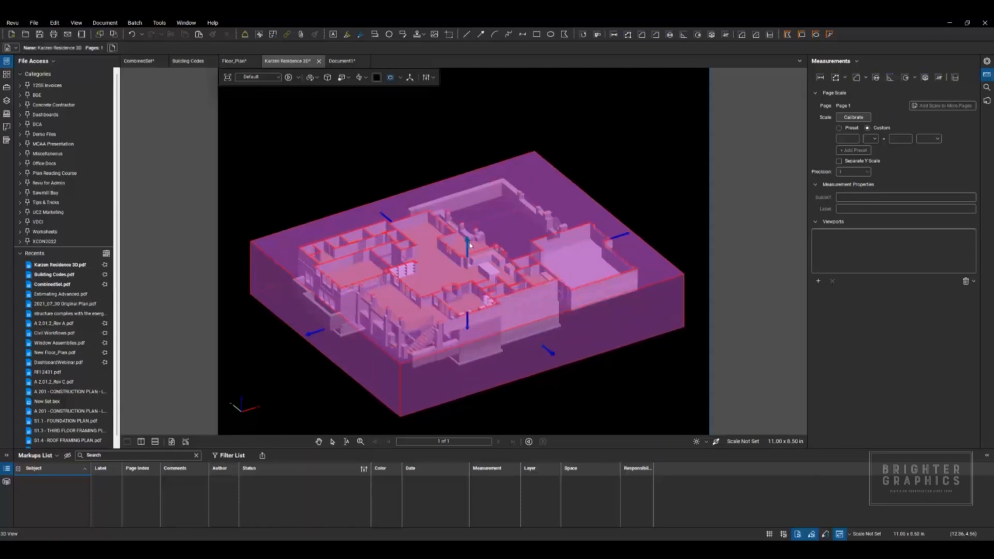
left_click_drag(467, 229, 472, 184)
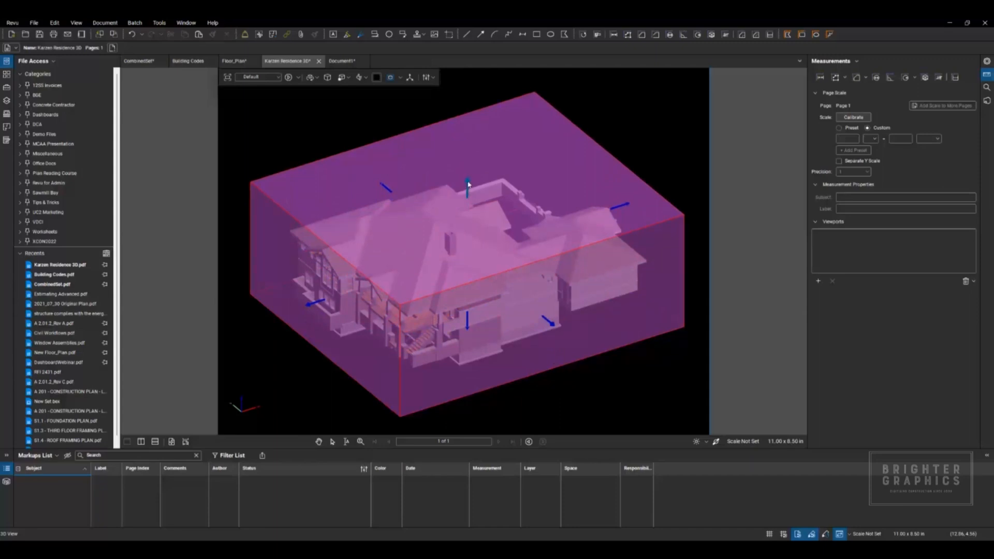
Step: Select the main roof and move it vertically with the 3D manipulator to expose the rooms below
left_click(439, 230)
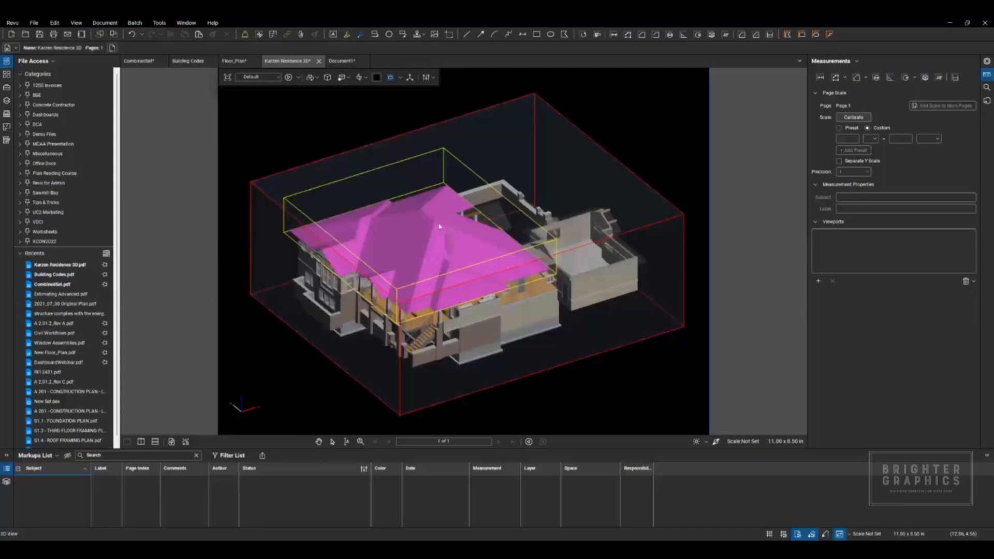
left_click(410, 78)
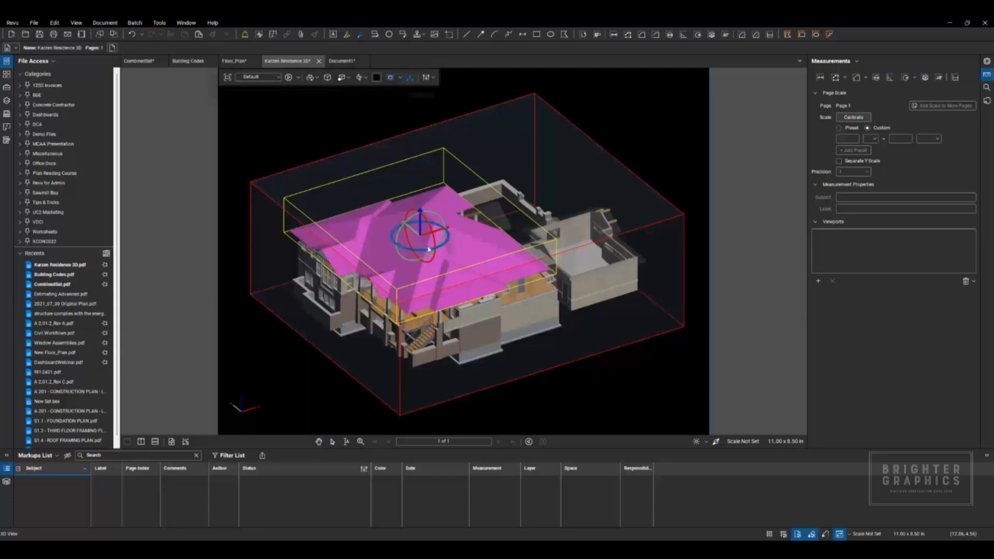
left_click_drag(421, 213, 420, 151)
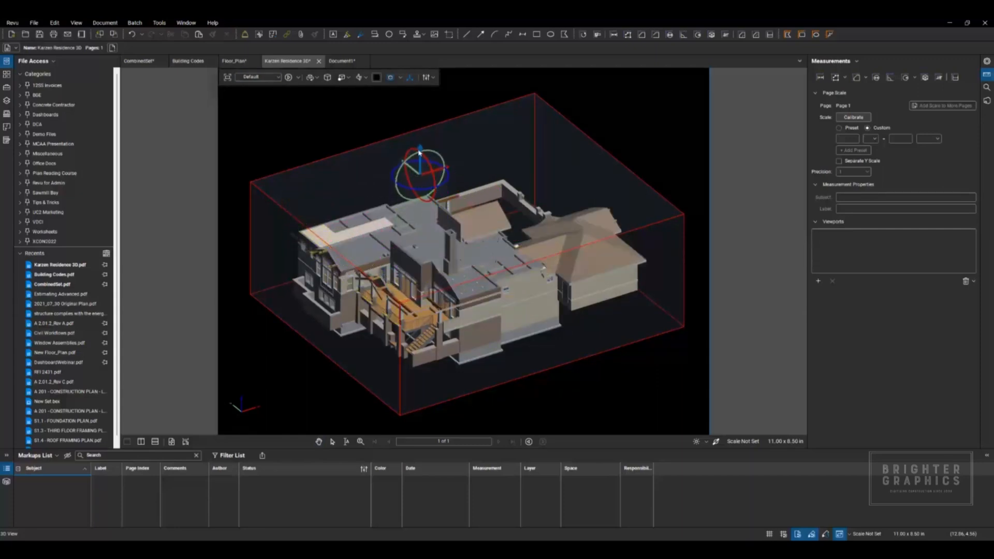
left_click(429, 249)
left_click_drag(420, 181, 420, 168)
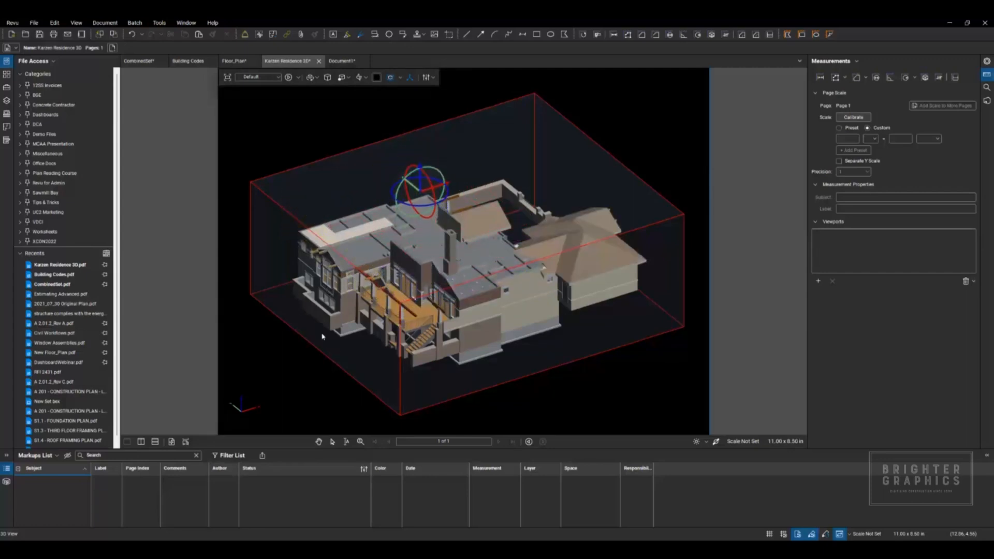
Step: Select the section box and move its front face inward to cut through the front rooms of the house
left_click(300, 367)
left_click(400, 368)
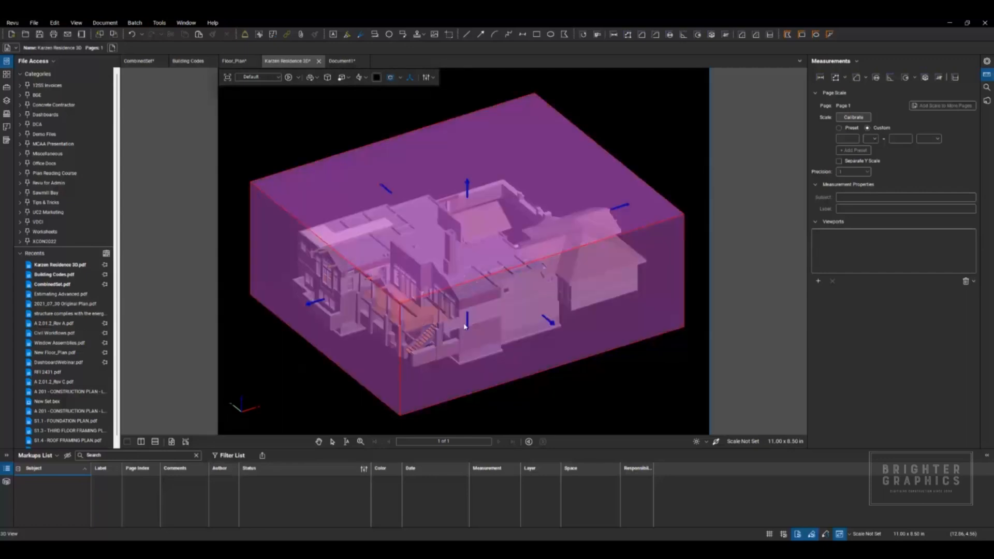
left_click_drag(513, 301, 502, 293)
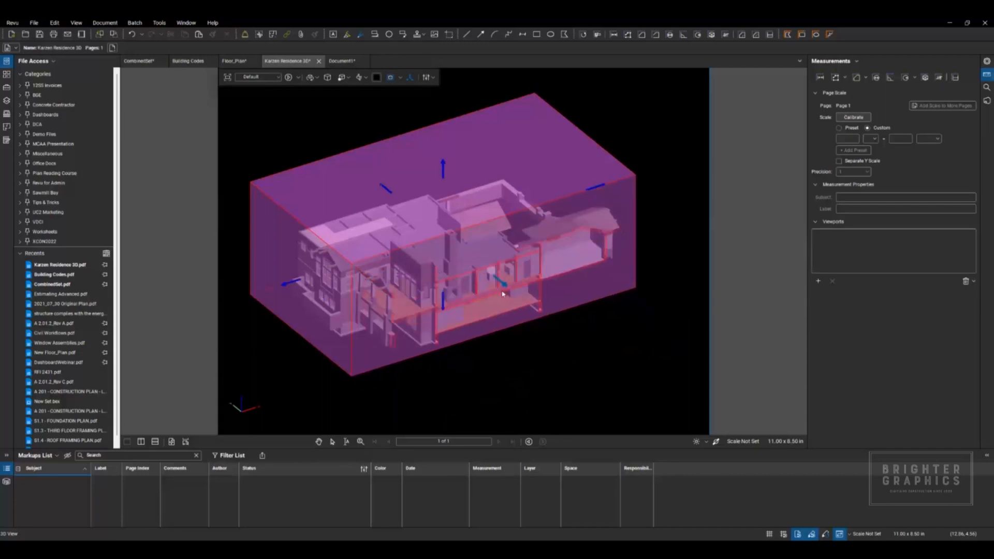
Step: Create a 3D view of the sectioned house, name it front section, and save it
left_click(278, 78)
left_click(272, 105)
left_click(419, 261)
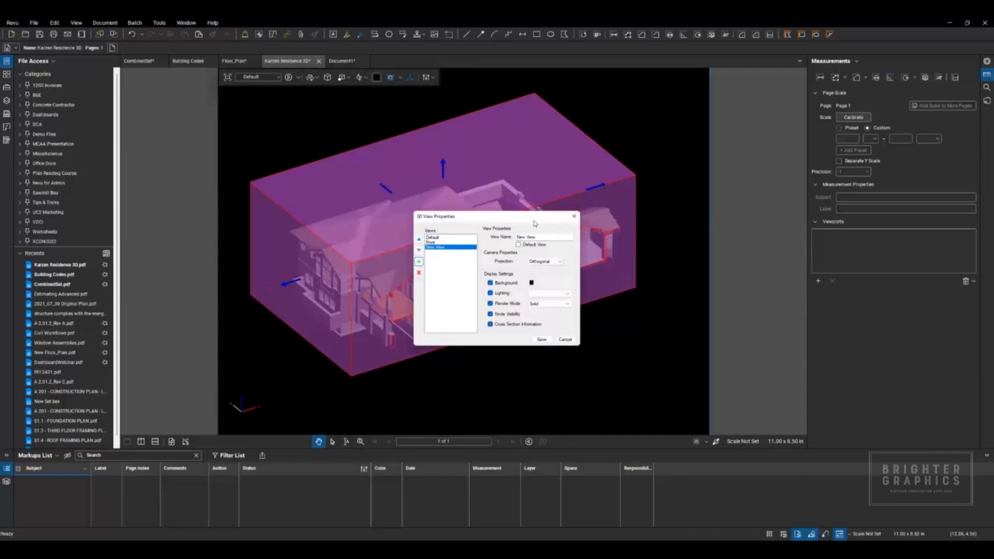
left_click_drag(542, 239, 516, 237)
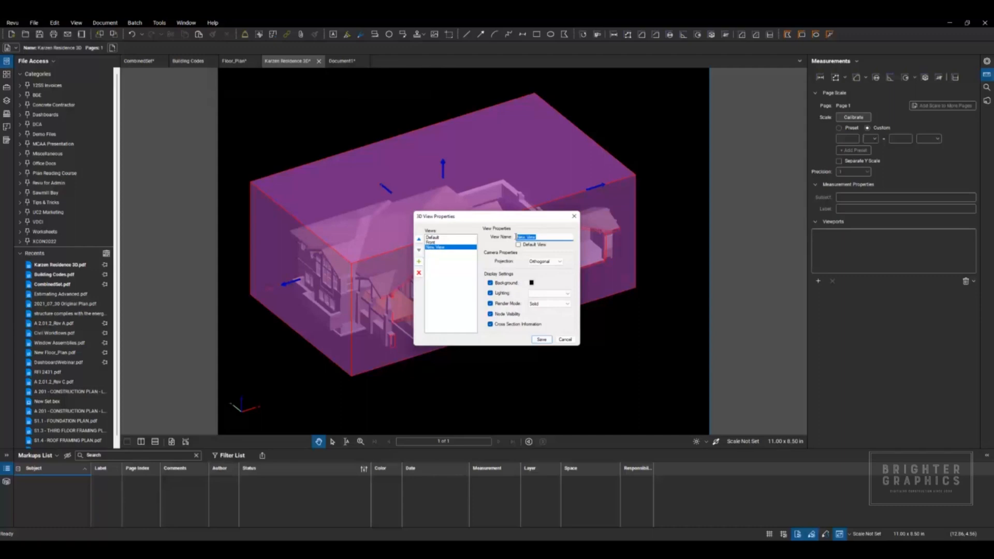
key("BackSpace")
left_click(540, 339)
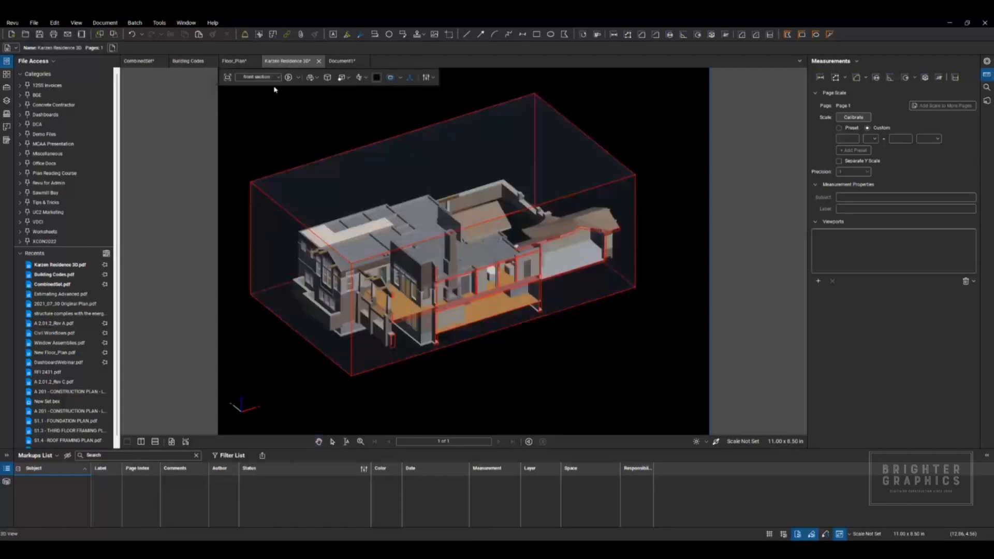
Step: Compare the saved 3D views by showing Default, Front, and front section in turn
left_click(277, 78)
left_click(273, 85)
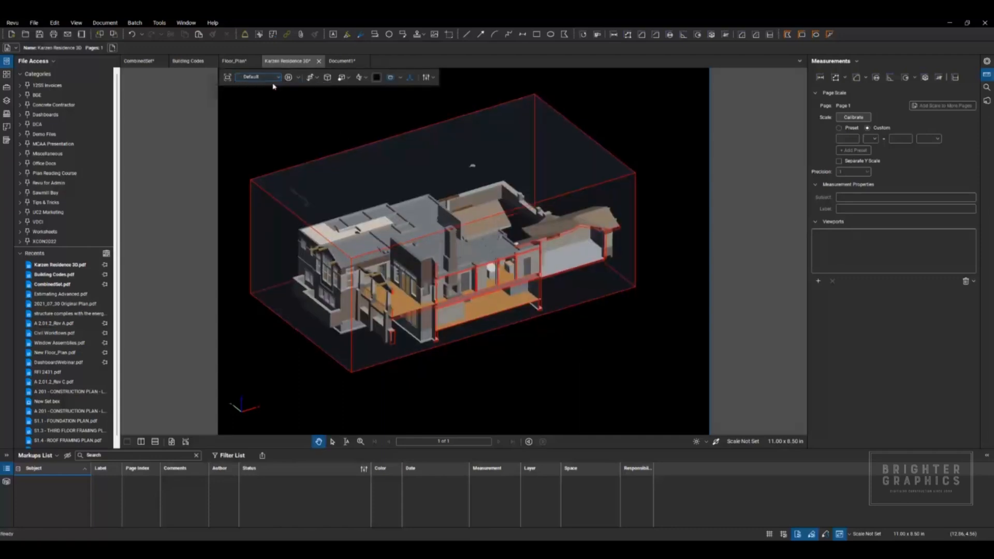
left_click(280, 78)
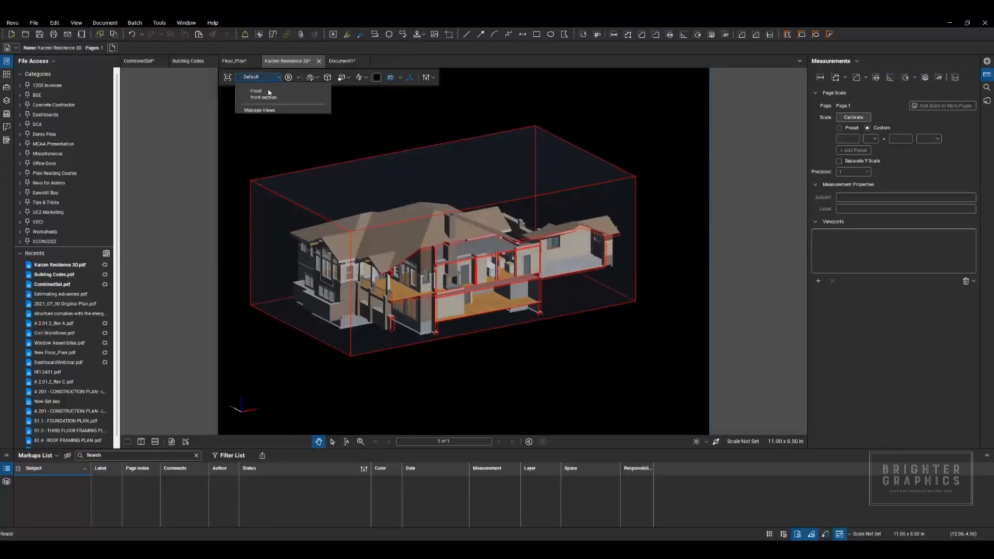
left_click(268, 92)
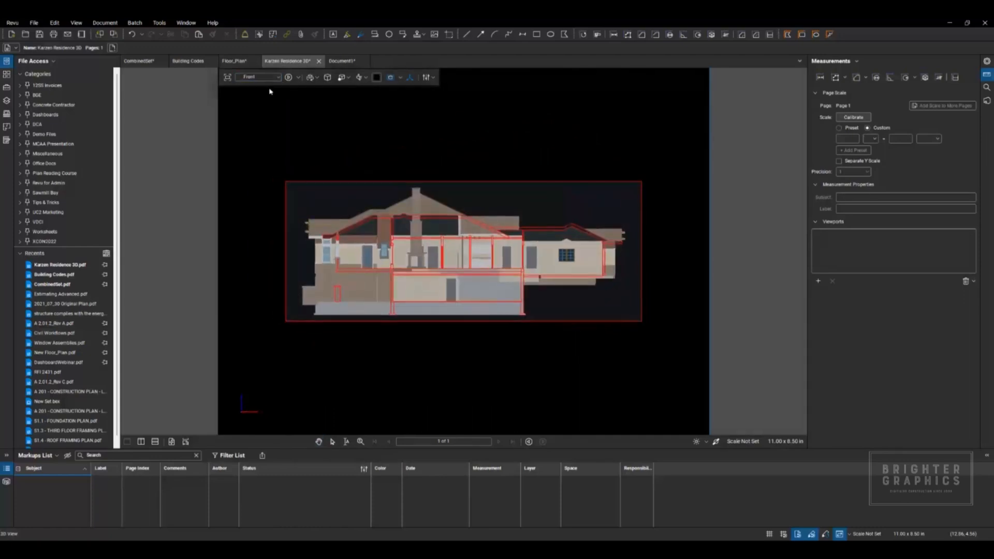
left_click(275, 78)
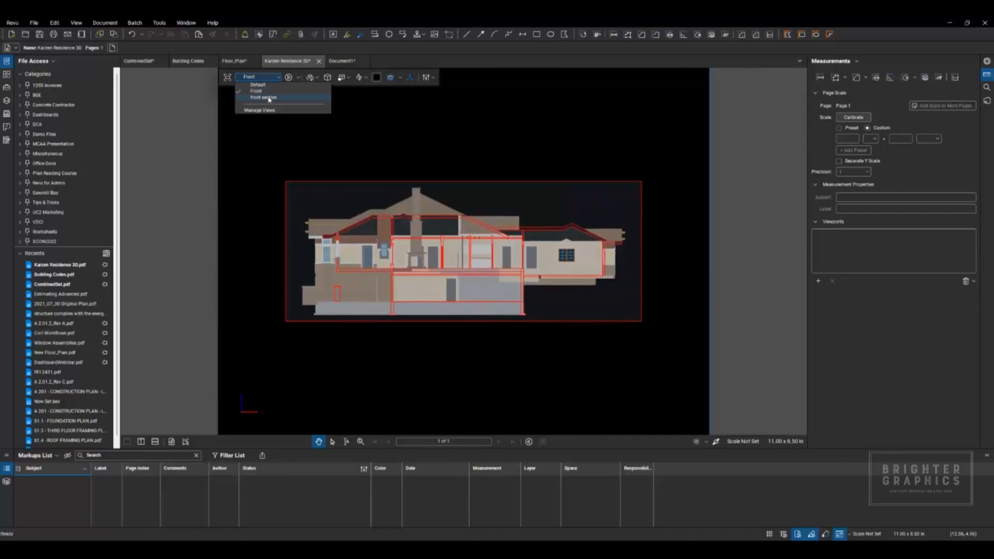
left_click(268, 98)
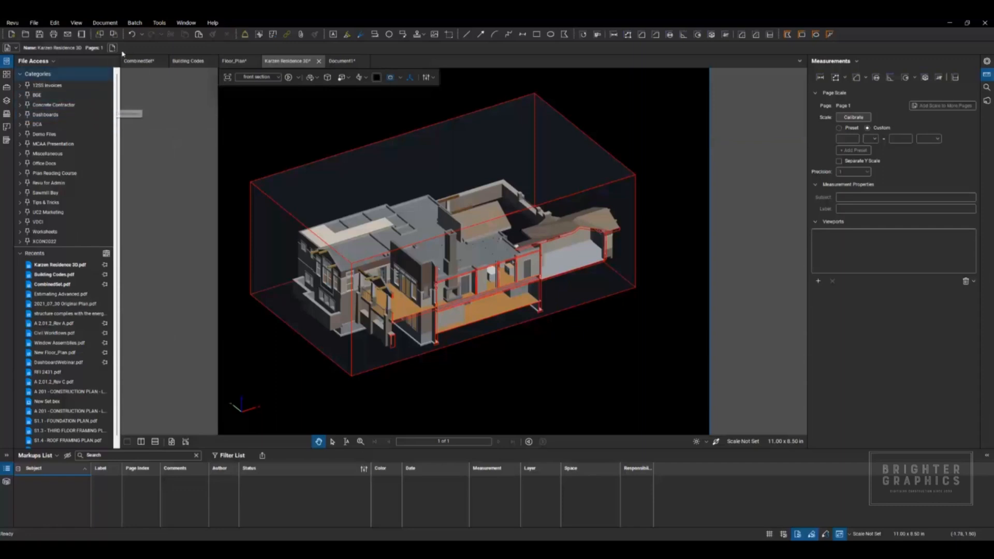
Step: Add a callout pointing at the fireplace in the front section view, reading "Please change to stone"
left_click(160, 22)
mouse_move(216, 32)
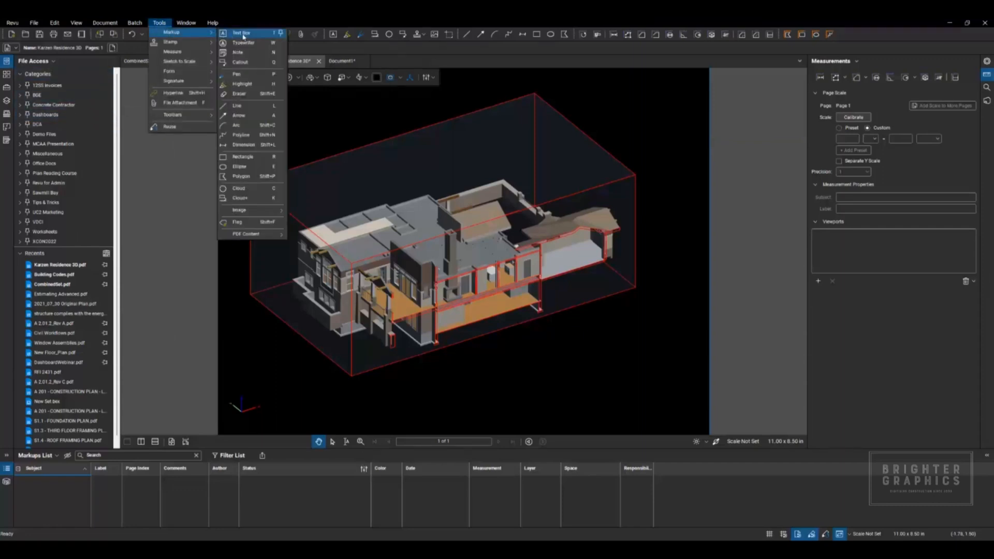
left_click(240, 62)
left_click(492, 288)
left_click(451, 296)
left_click(517, 354)
left_click(528, 361)
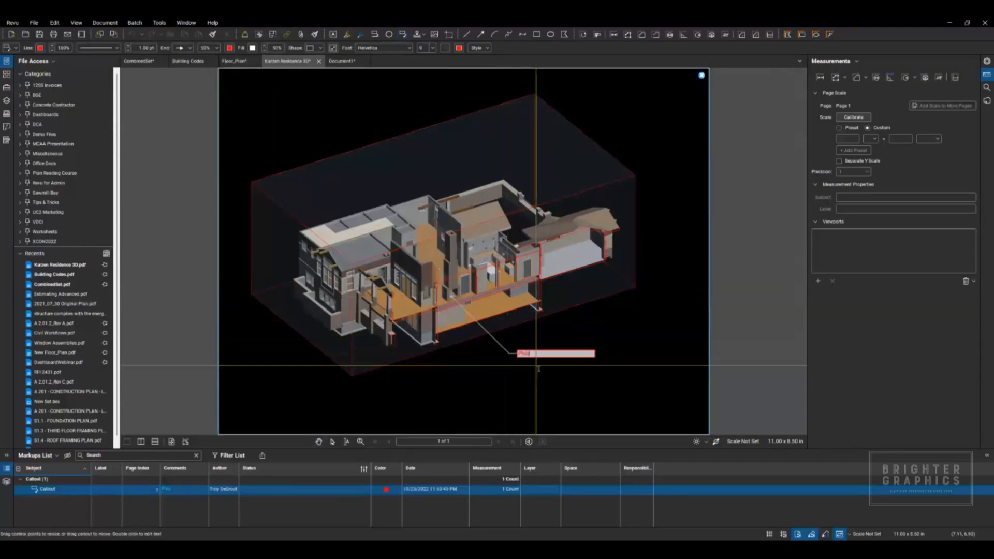
type("Please change to stone")
left_click(539, 369)
Step: Orbit the 3D model, turn off its cross section, and return to the view saved with the callout
left_click(572, 384)
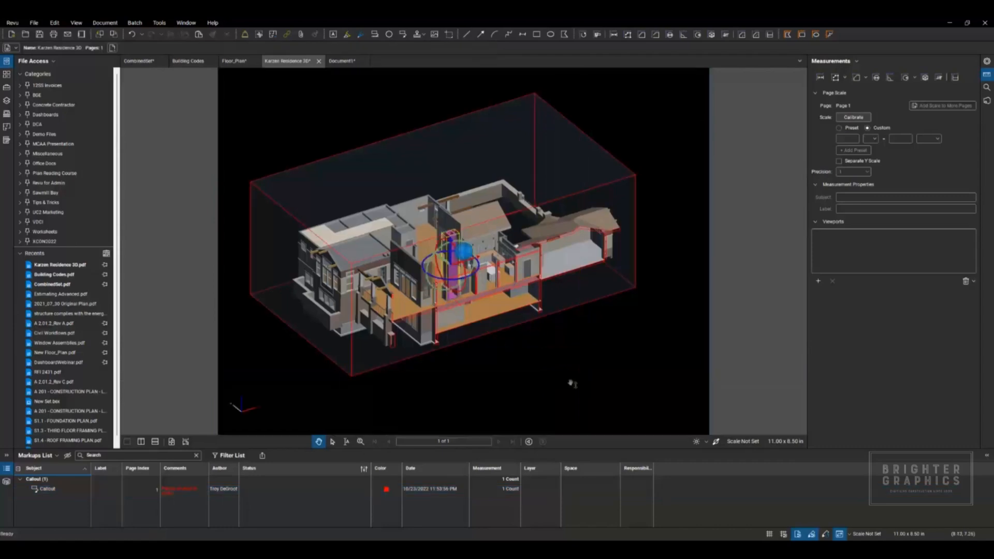
left_click_drag(551, 372, 381, 350)
left_click_drag(550, 373, 515, 382)
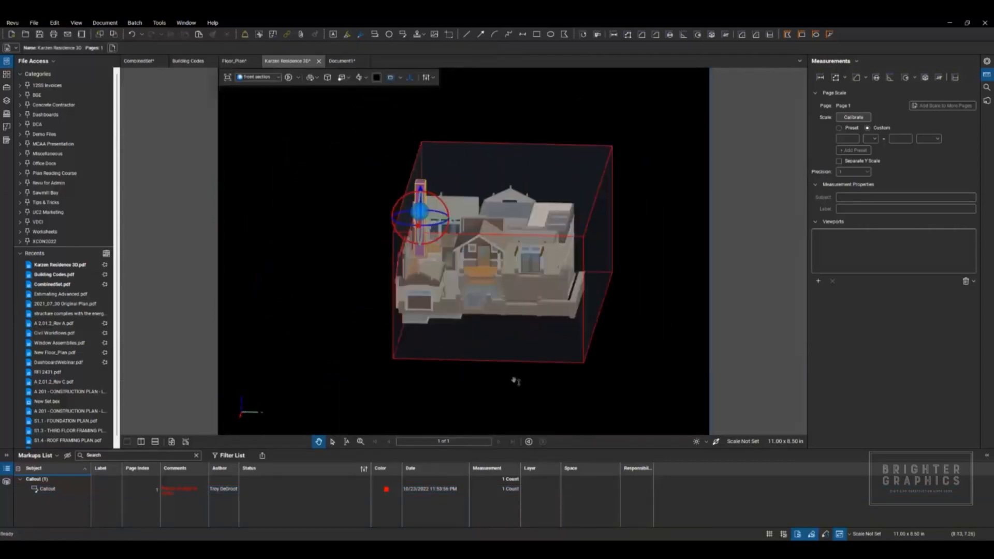
left_click(390, 78)
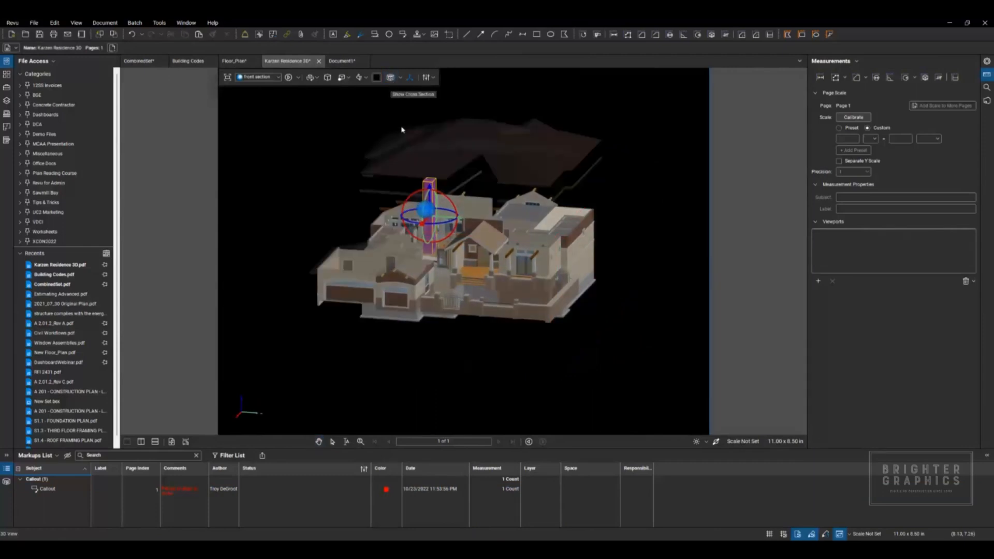
left_click_drag(274, 231, 507, 235)
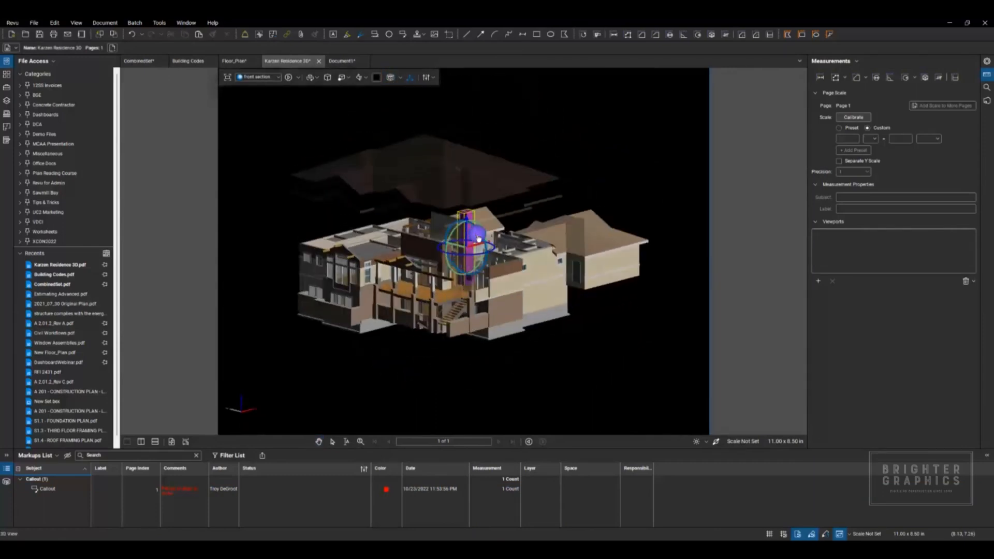
left_click_drag(614, 321, 497, 334)
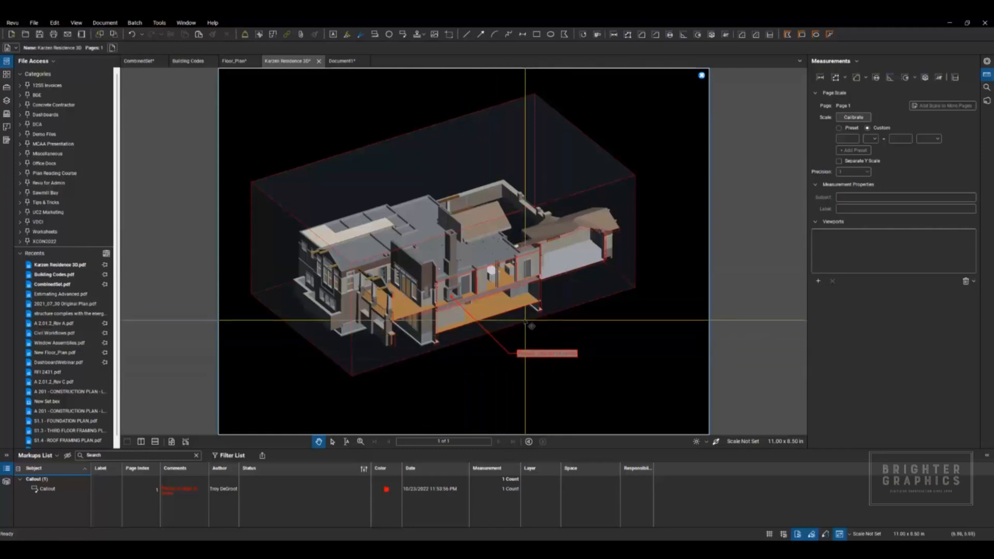
left_click(488, 336)
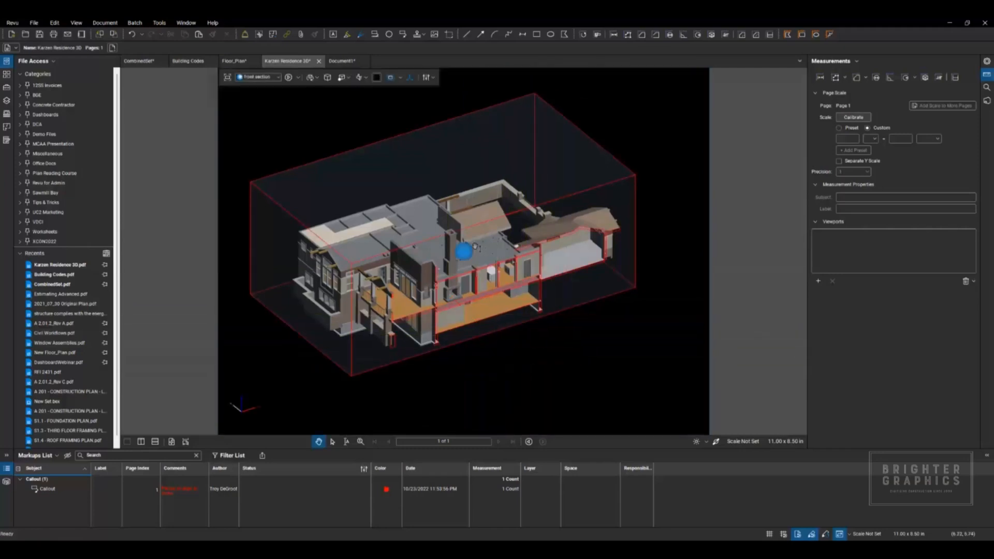
key("Escape")
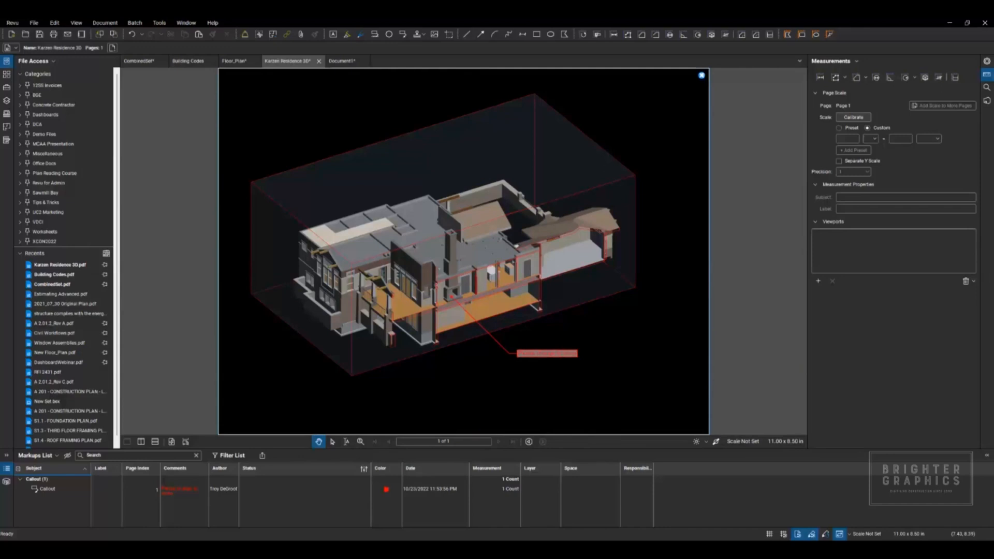
Step: Close the Kaizen Residence 3D file and open Snagging List.pdf from the Demo Files category
left_click(318, 61)
left_click(541, 318)
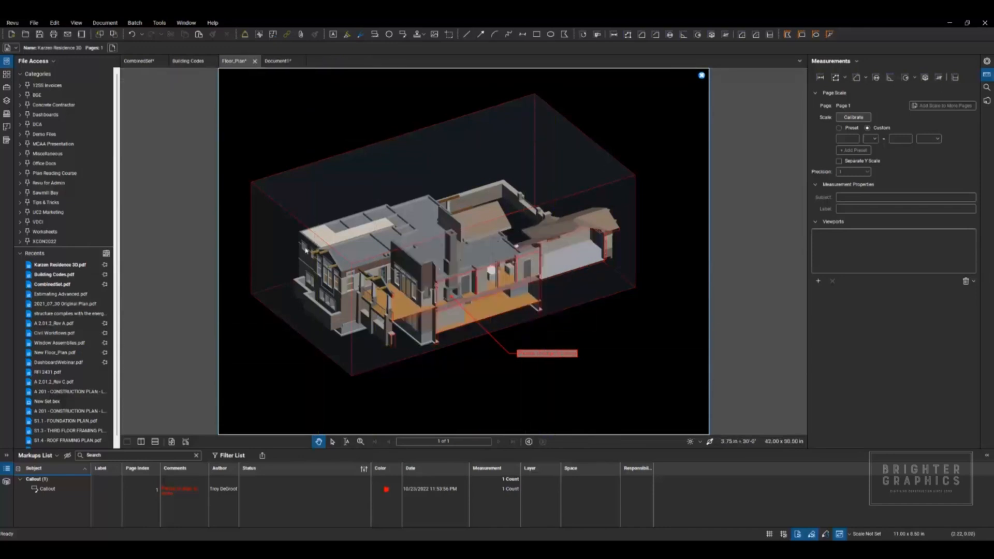
left_click(22, 135)
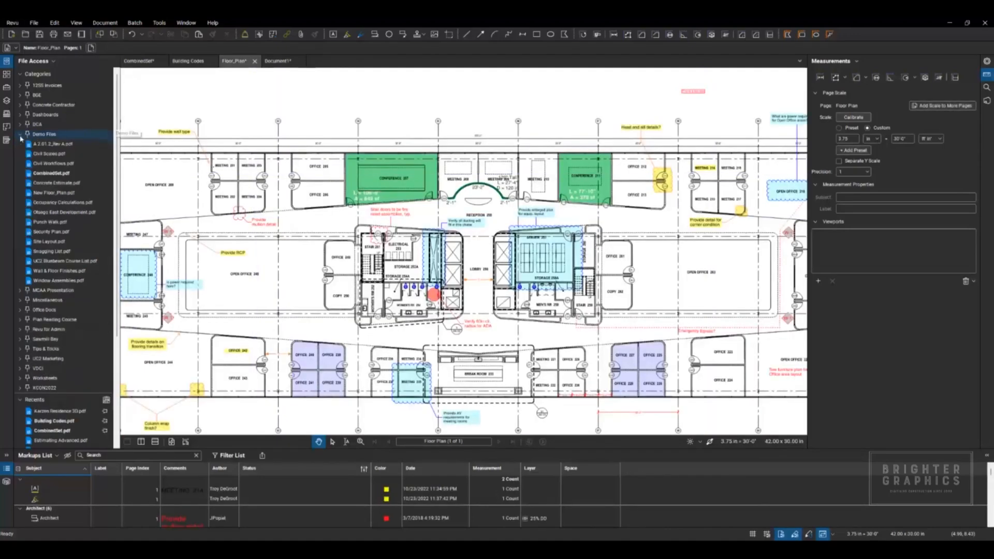
left_click(52, 251)
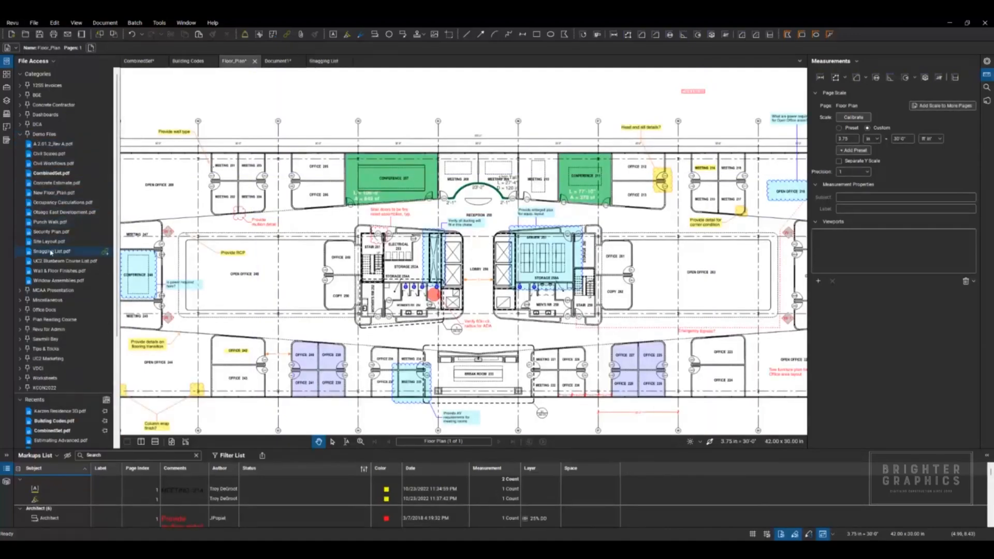
scroll(391, 195, "down", 2)
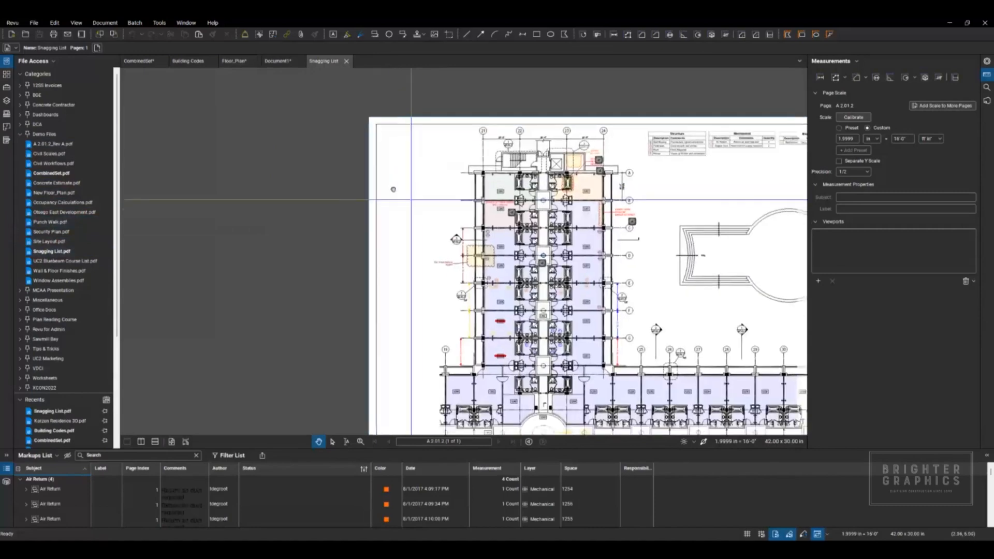
left_click_drag(393, 188, 290, 179)
scroll(313, 185, "up", 1)
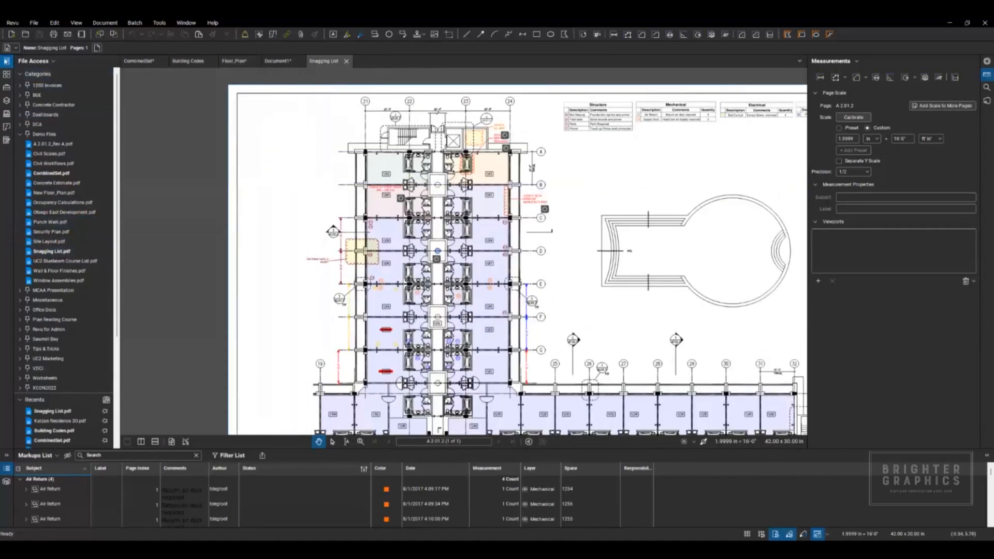
Step: Hide the Plumbing and Mechanical layers of the Snagging List, and show them again
left_click(6, 101)
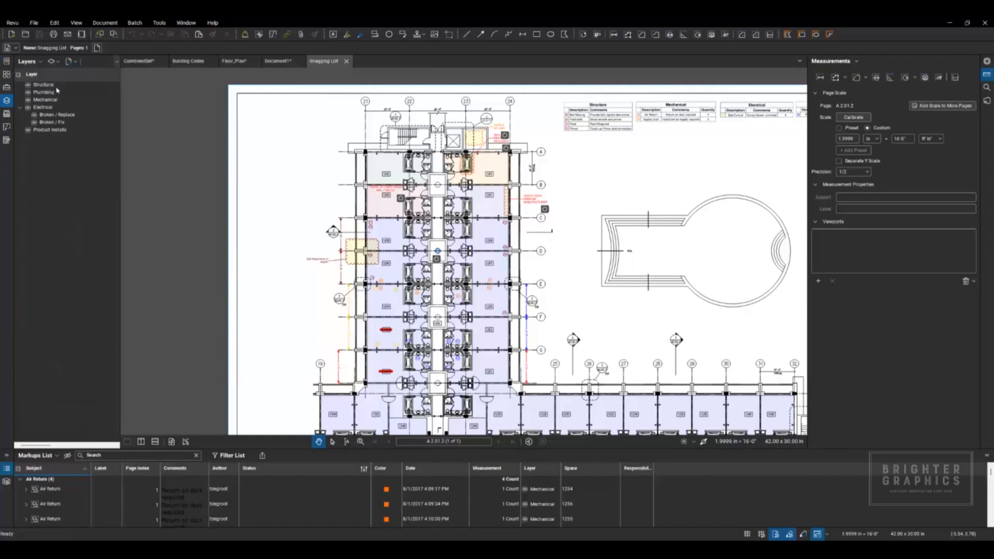
left_click(29, 94)
left_click(28, 100)
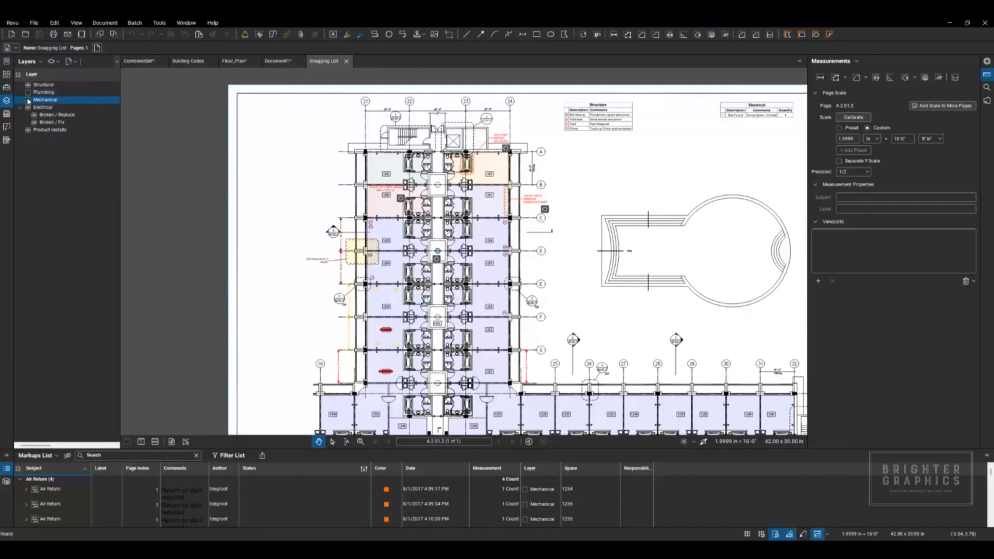
left_click(29, 92)
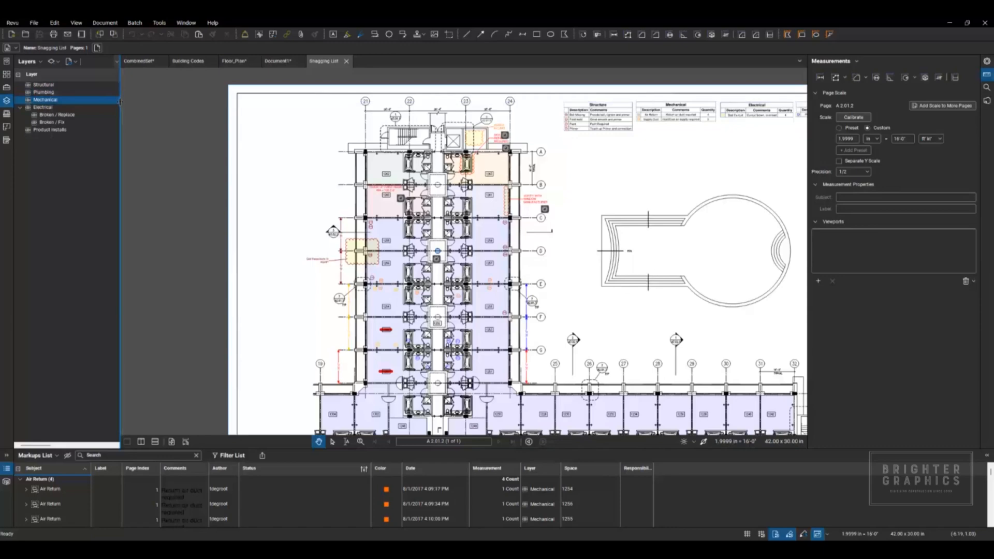
Step: Widen the Layers area and apply the Mechanical layer configuration, followed by the Structural one
left_click_drag(121, 102, 189, 101)
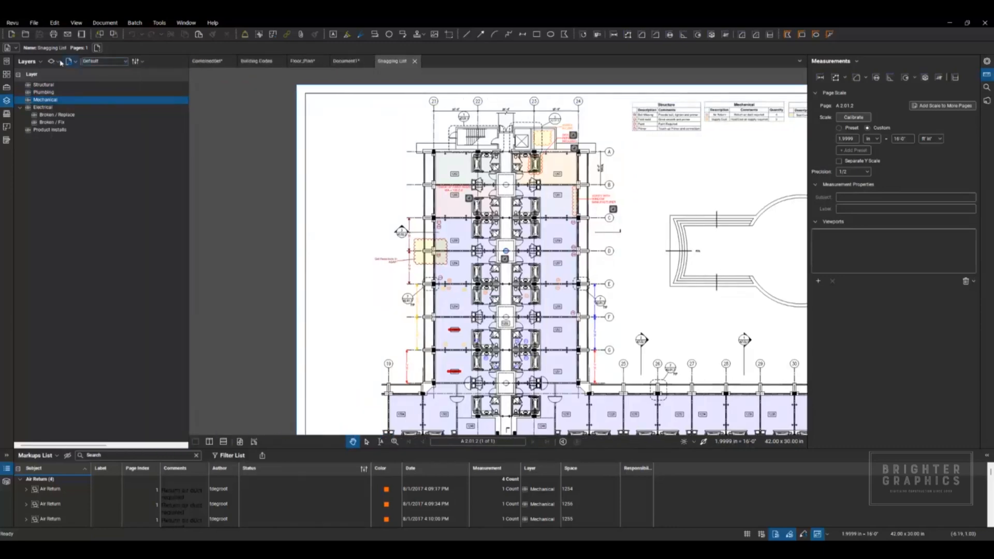
left_click(126, 62)
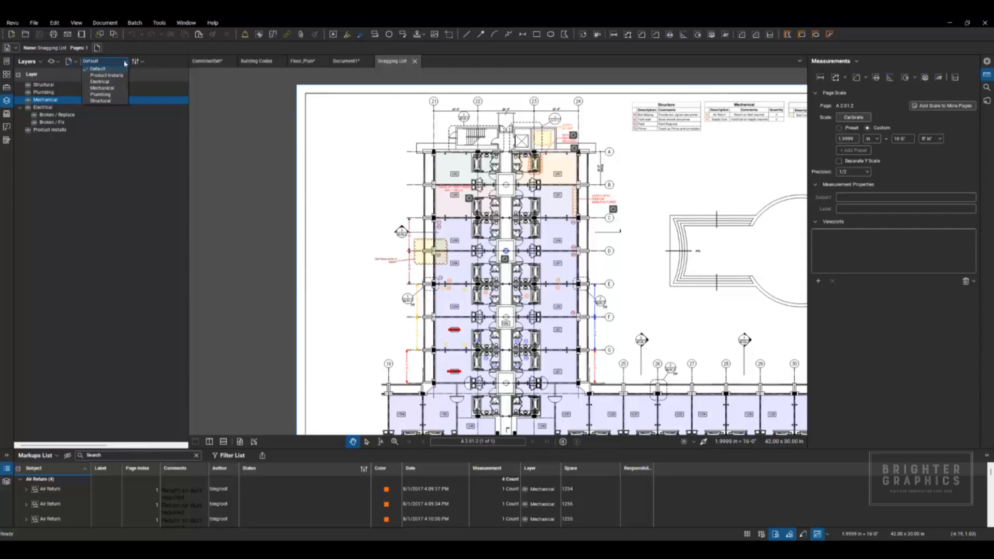
left_click(115, 88)
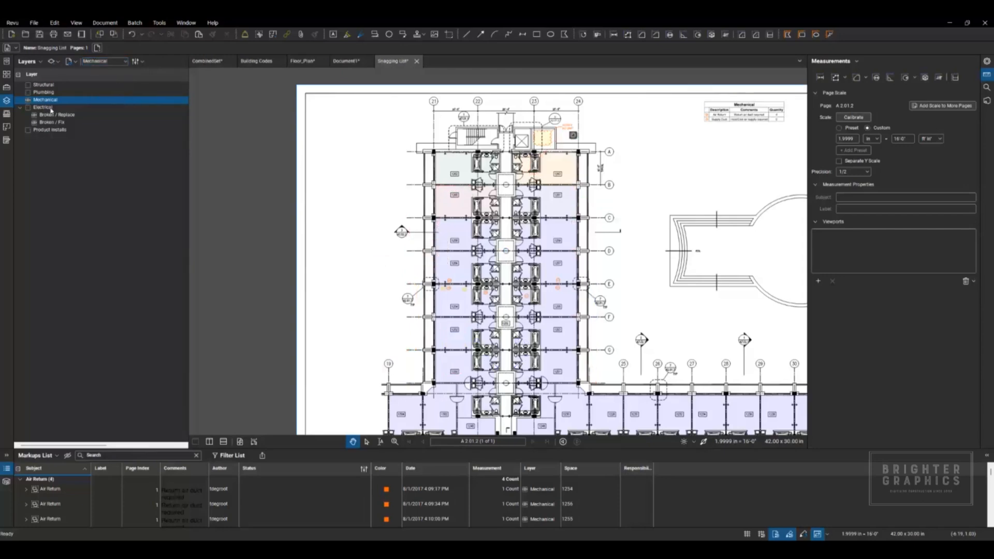
left_click(126, 62)
left_click(109, 101)
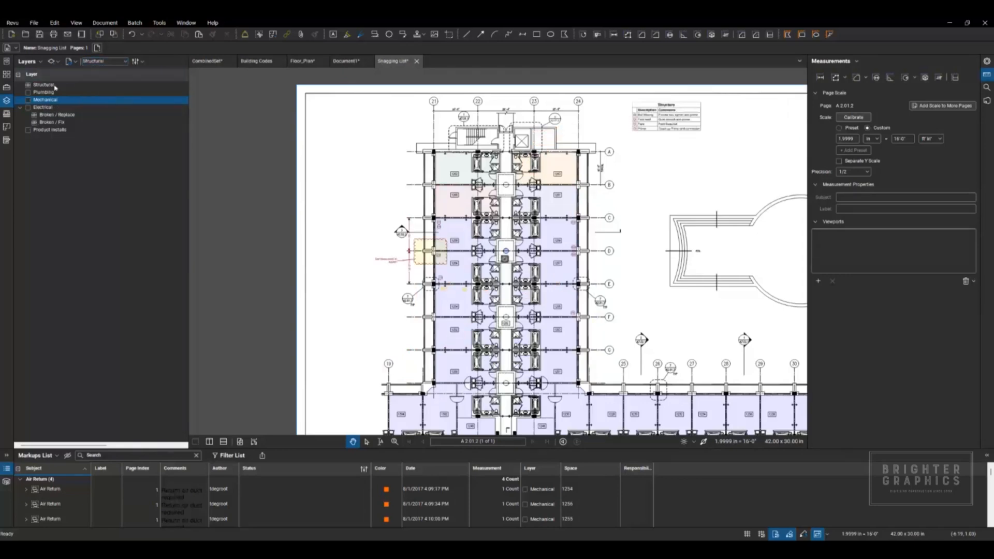
left_click(126, 62)
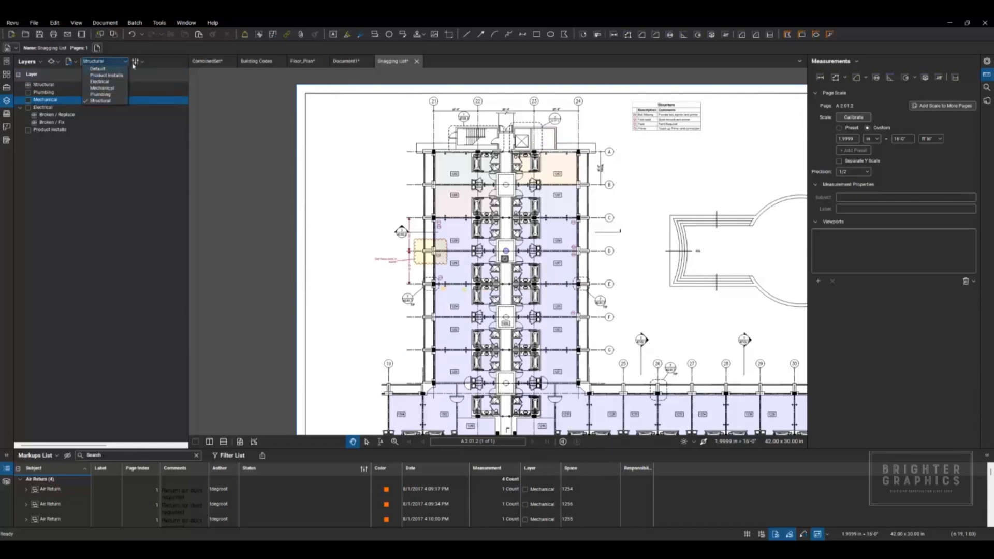
left_click(153, 70)
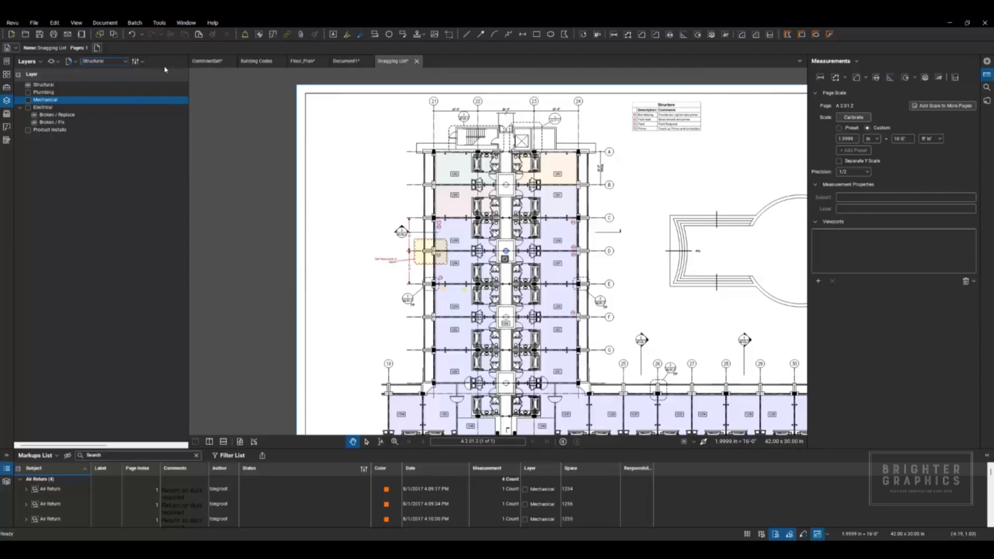
Step: Open the Tool Chest, widen it, and display the My Tools set as symbols
left_click(6, 87)
left_click_drag(187, 178, 135, 178)
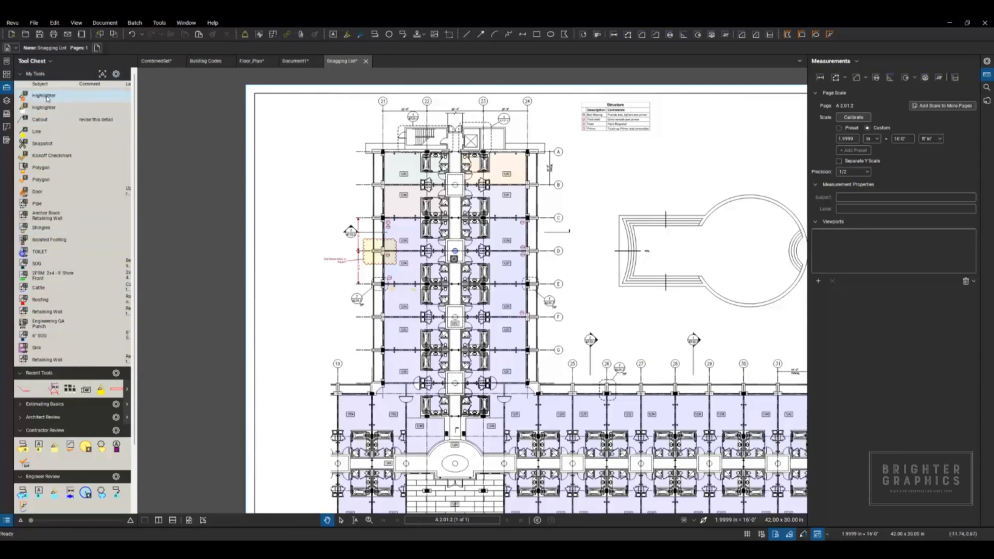
left_click_drag(136, 110, 192, 110)
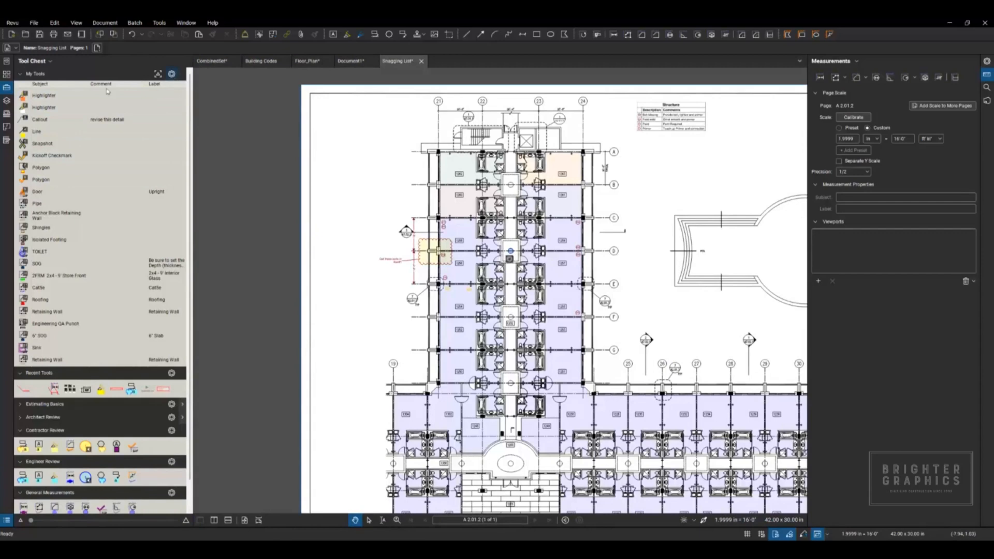
left_click(173, 75)
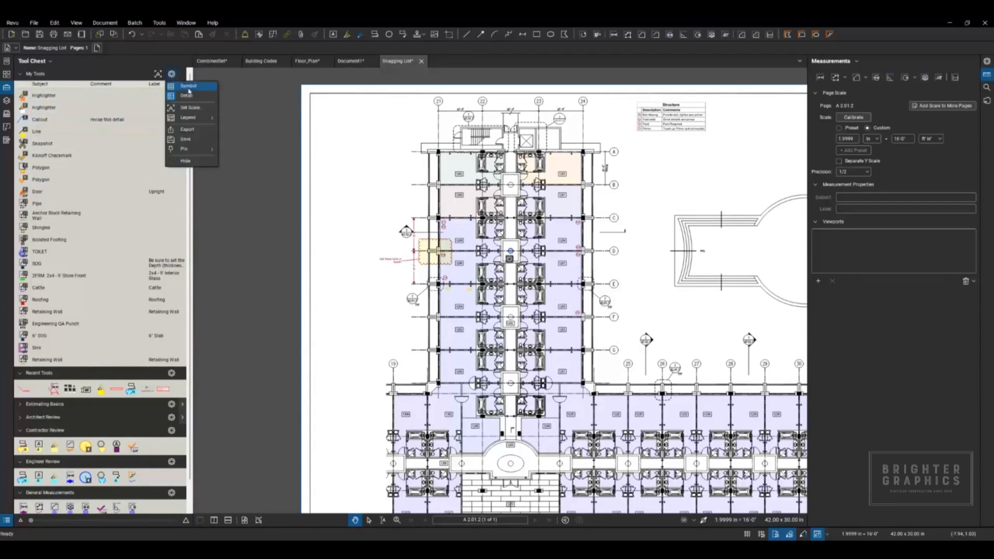
left_click(192, 90)
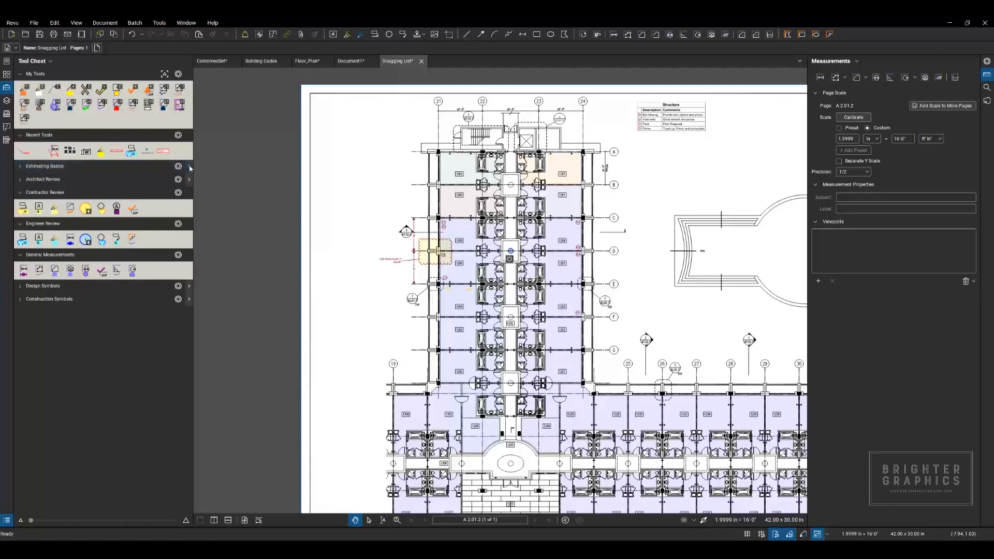
Step: Preview the Estimating Basics tool set, then expand it to list its tools in detail
left_click(191, 167)
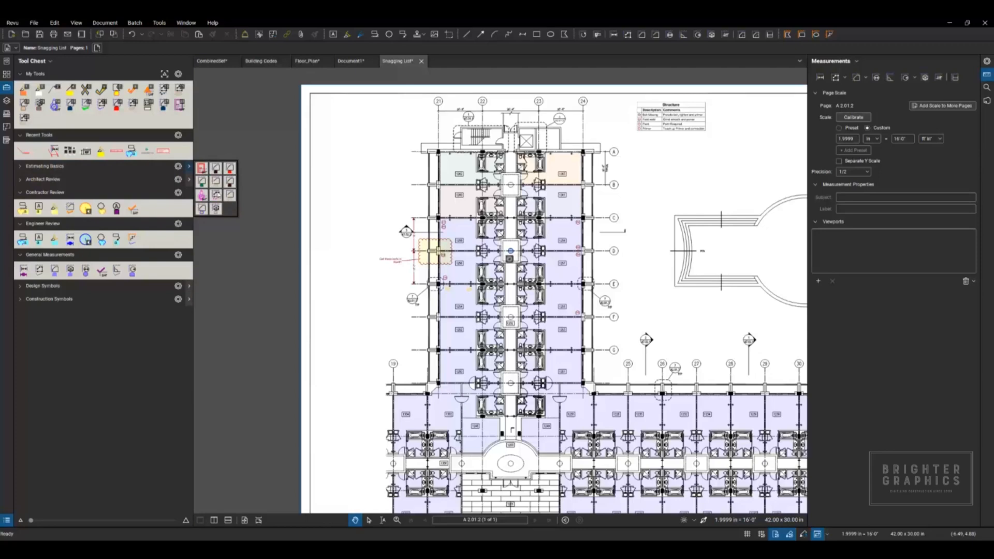
left_click(21, 167)
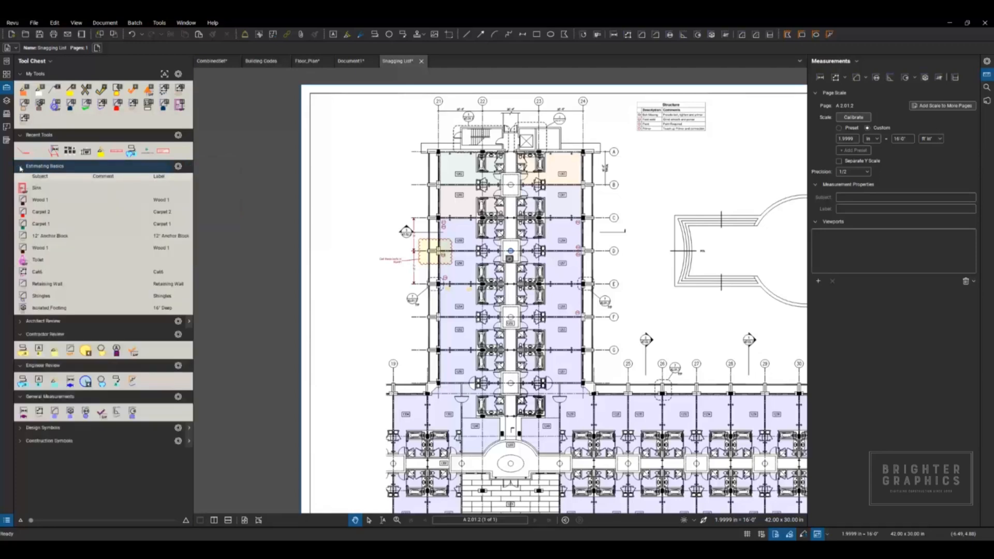
left_click(20, 168)
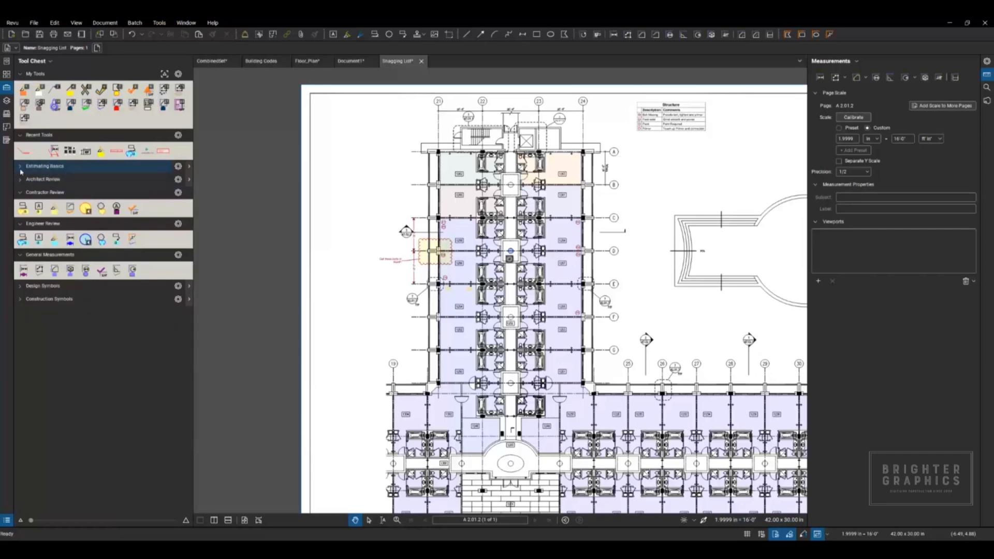
left_click(20, 167)
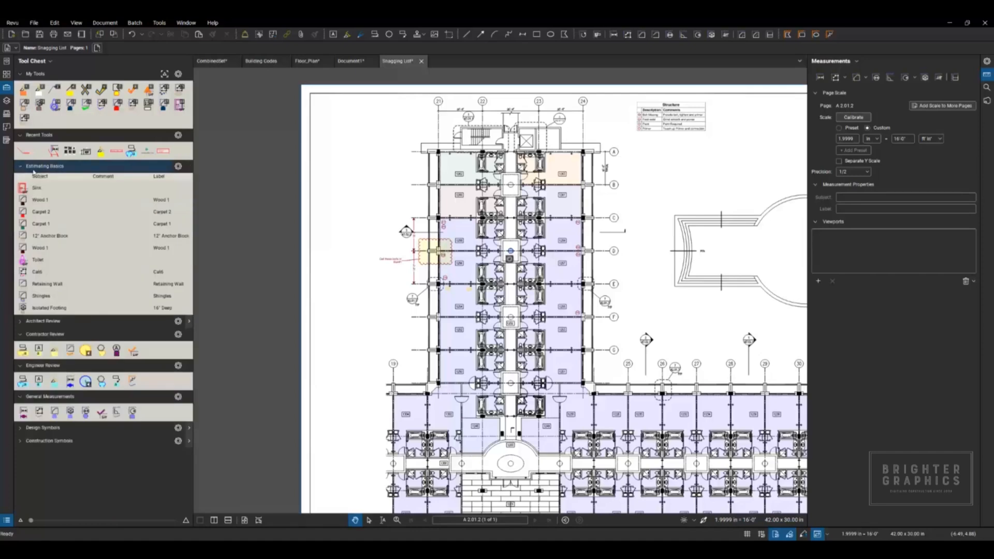
Step: Pin the Estimating Basics tool set to the Edit toolbar
left_click(178, 168)
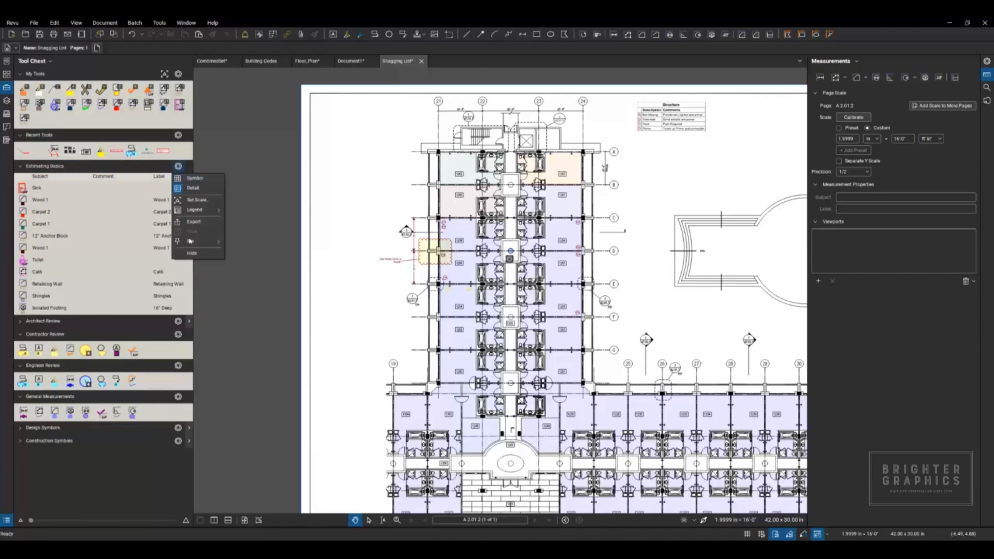
mouse_move(192, 242)
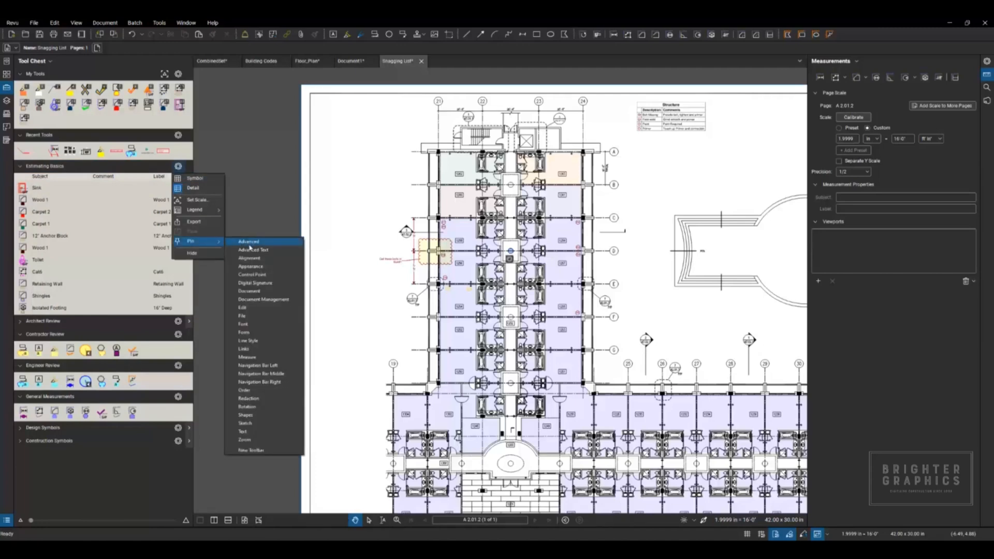
left_click(251, 310)
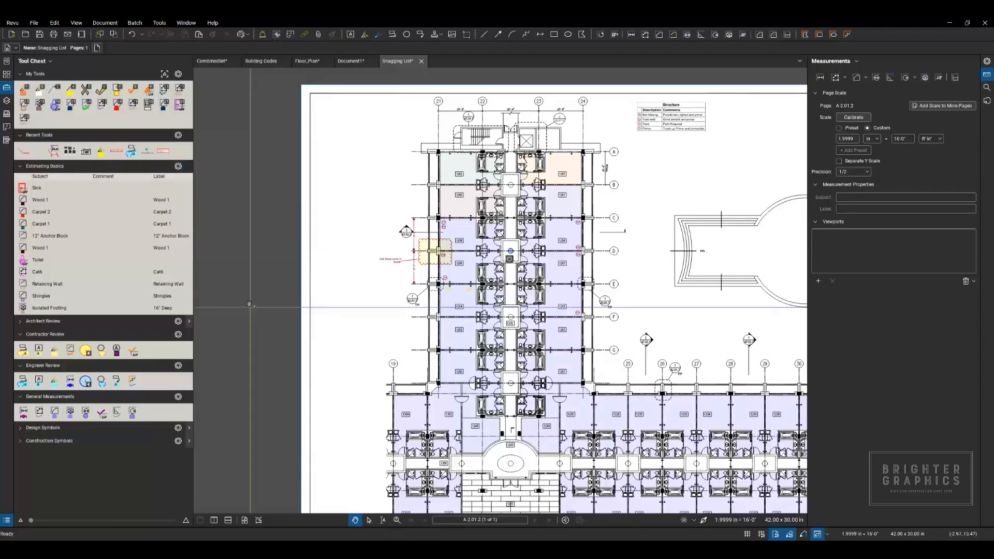
Step: Collapse the Tool Chest and view the Estimating Basics tools from the set pinned to the Edit toolbar
left_click(247, 35)
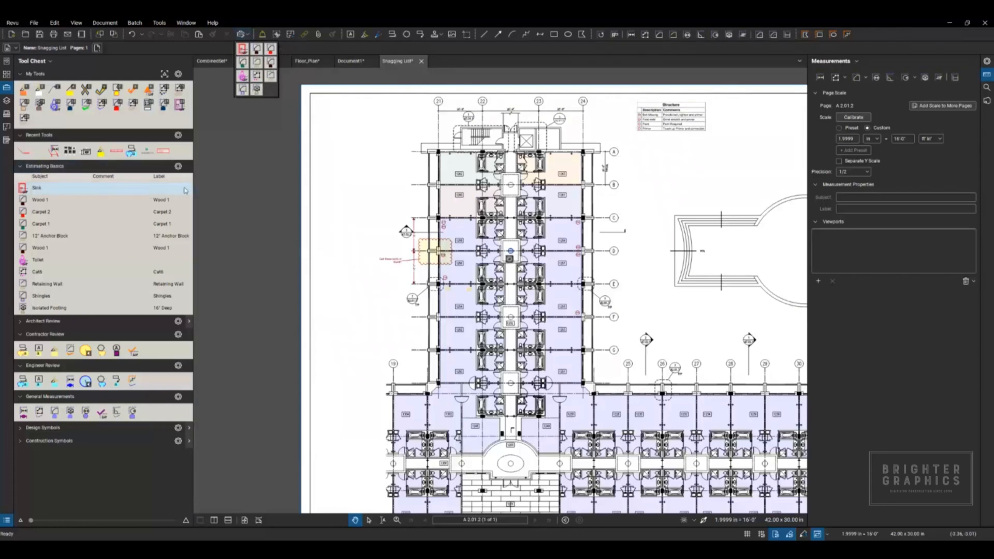
double_click(194, 150)
left_click(248, 35)
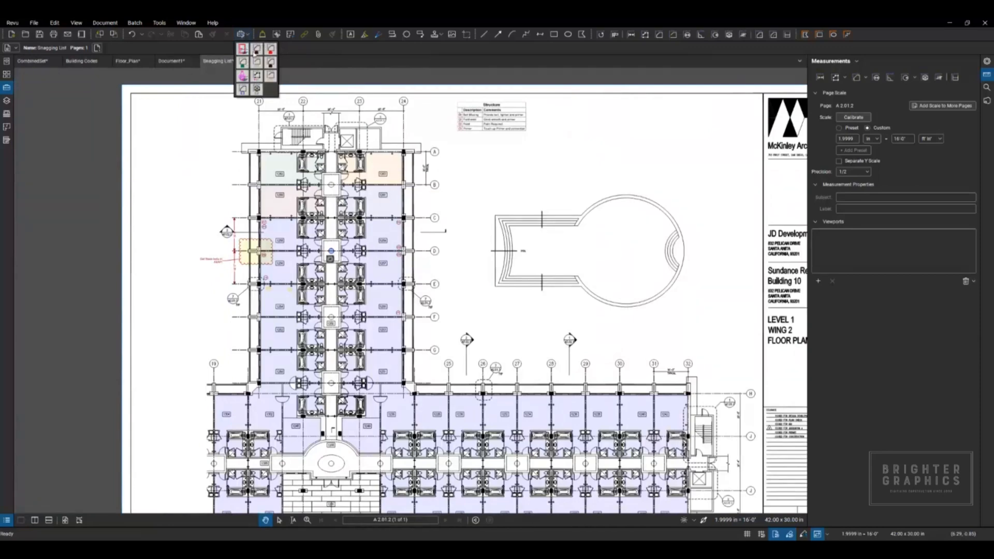
left_click(248, 34)
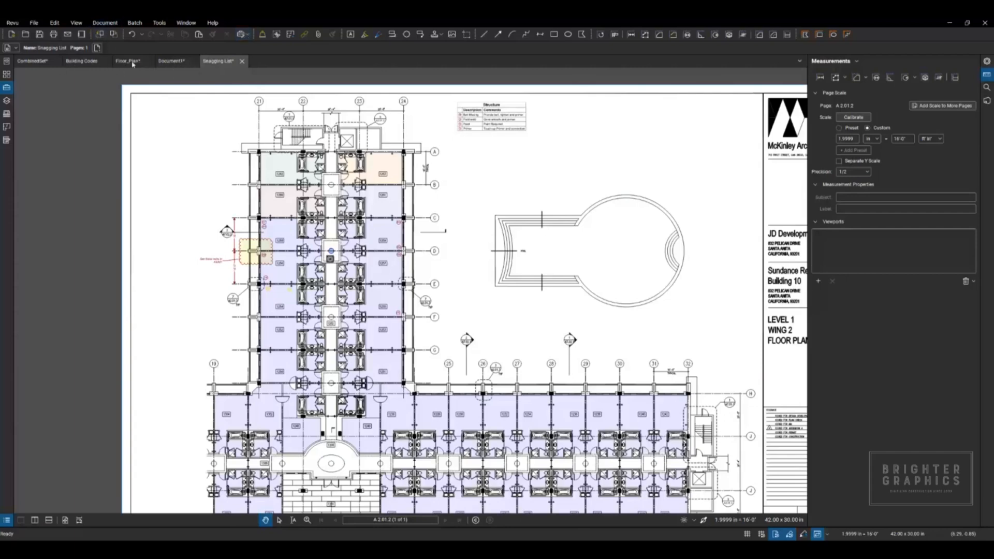
Step: Switch to the Floor_Plan drawing and look over its layout and existing markups
left_click(128, 63)
scroll(202, 140, "down", 3)
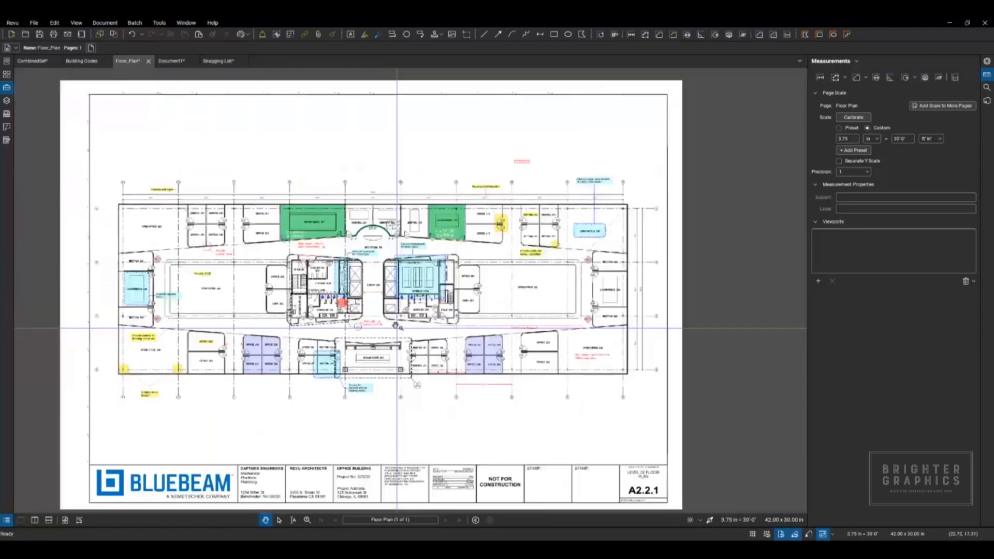
scroll(221, 141, "up", 2)
scroll(221, 141, "up", 4)
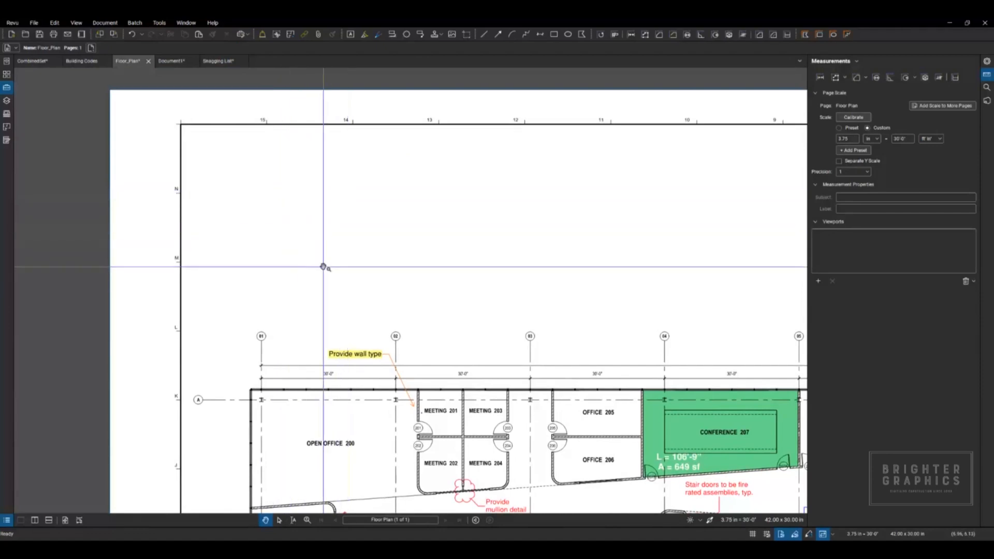
scroll(383, 285, "down", 2)
left_click_drag(429, 288, 195, 178)
left_click_drag(458, 317, 242, 186)
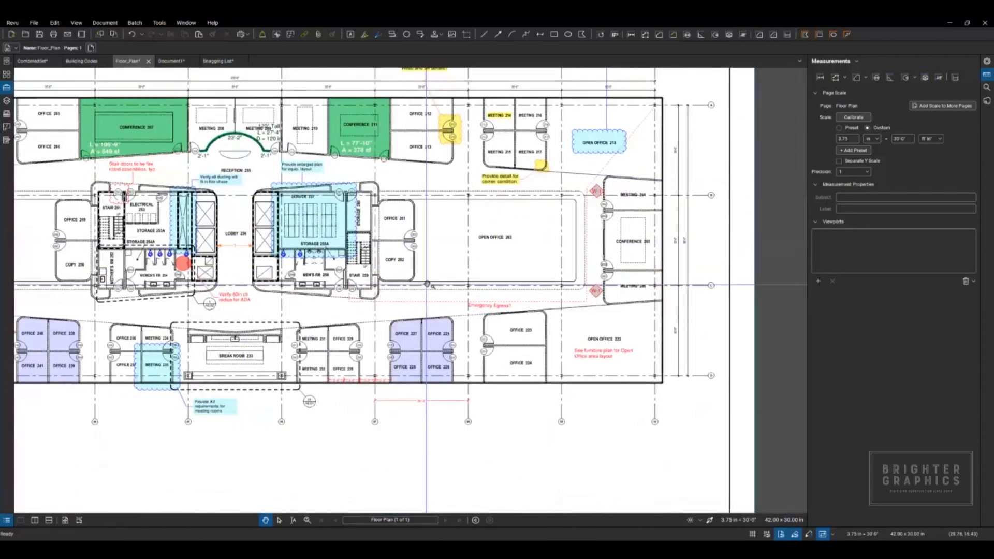
Step: Copy the red Revision 2 text markup from page 27 of the CombinedSet document
left_click(31, 61)
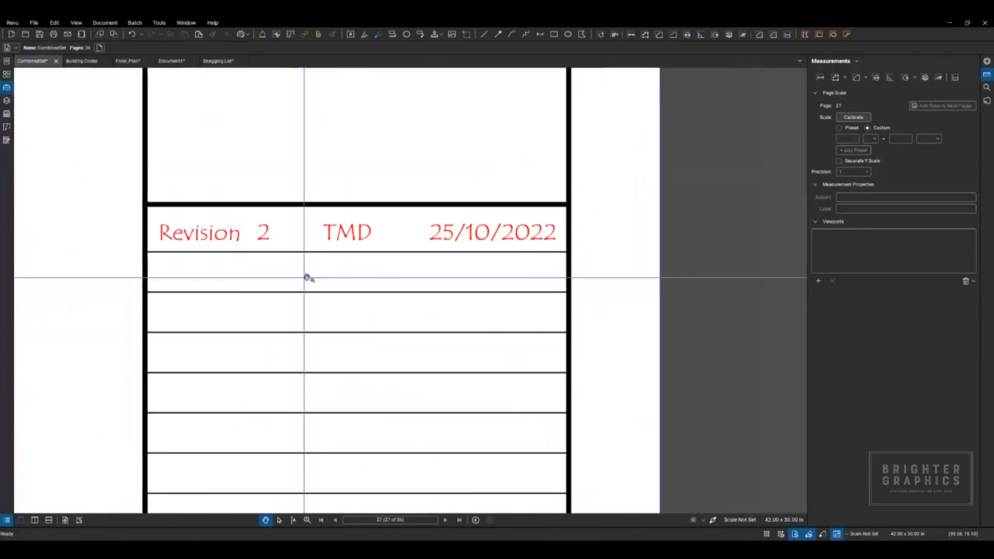
left_click(365, 242)
right_click(365, 243)
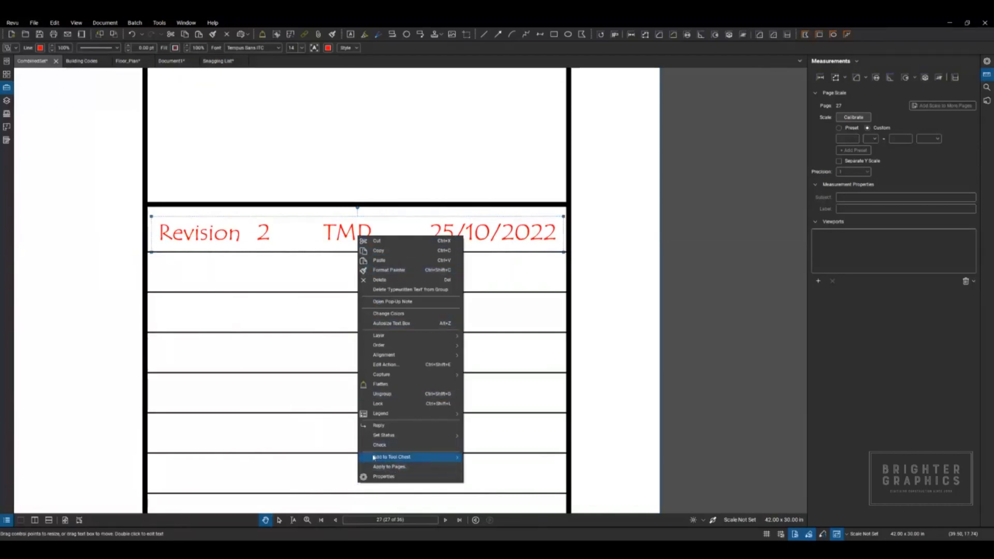
left_click(382, 252)
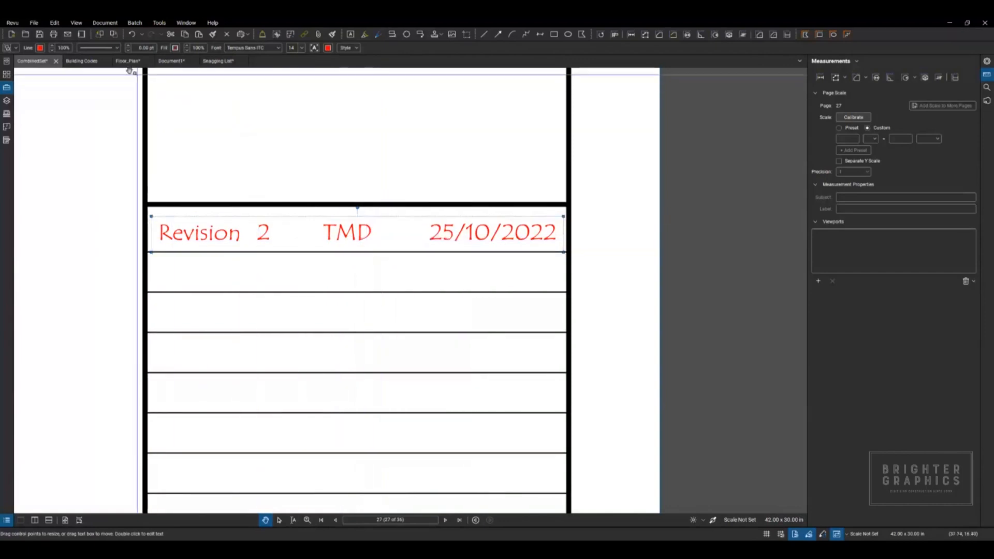
Step: Paste the revision text in place on Floor_Plan, and paste a second copy in the blank area below the plan
left_click(135, 61)
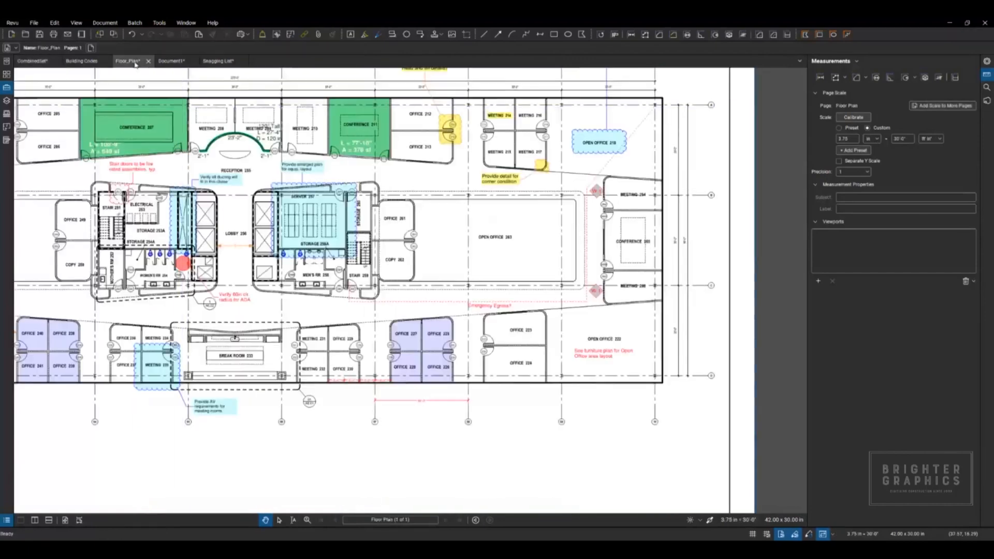
scroll(523, 386, "down", 2)
left_click_drag(530, 431, 532, 406)
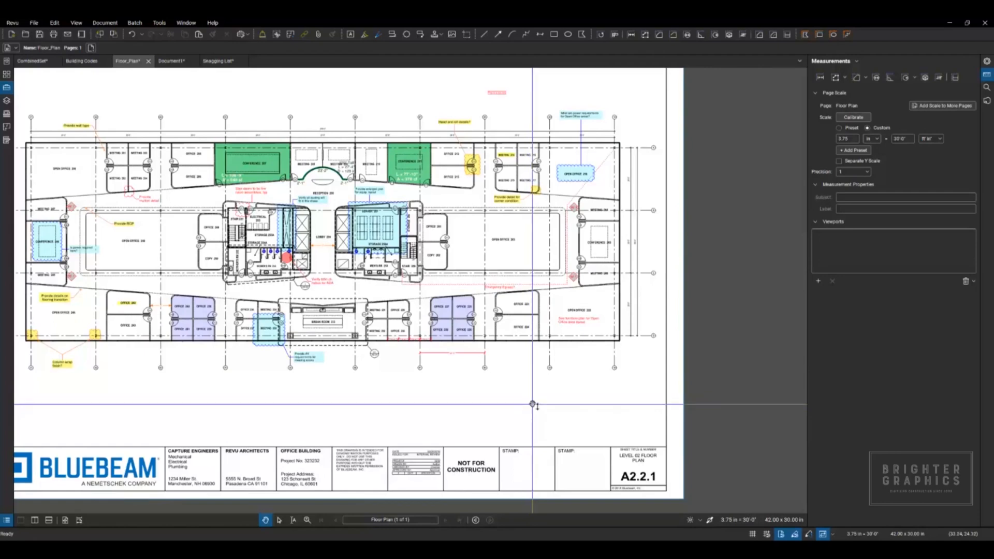
key("ctrl+shift+v")
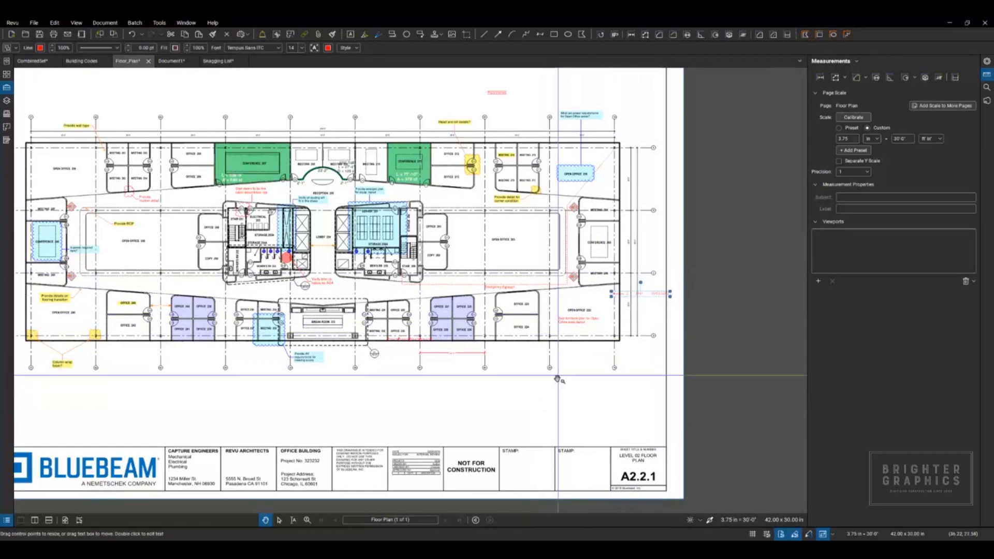
key("ctrl+v")
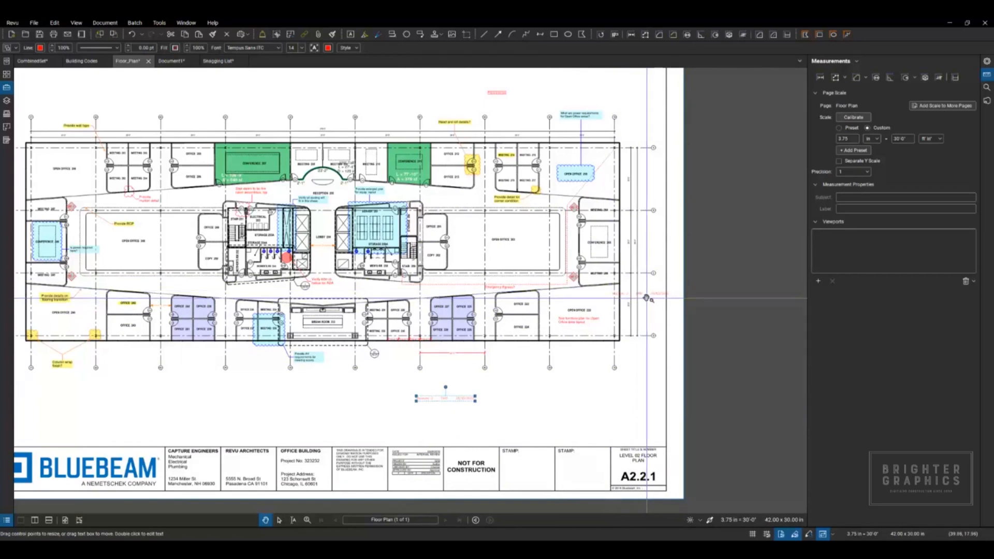
left_click_drag(311, 394, 384, 394)
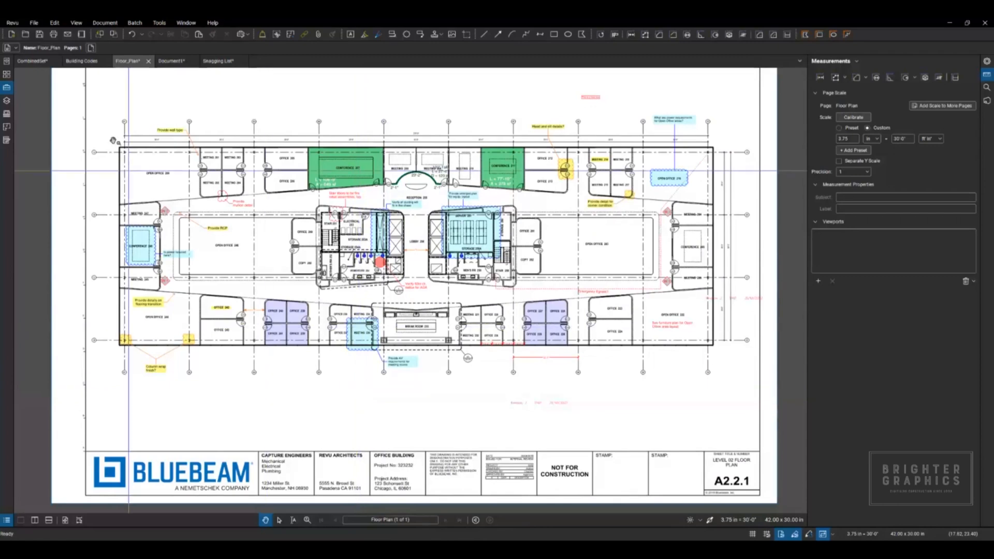
Step: Check the Full-Screen Crosshair view option and try the crosshair over the floor plan, around the Meeting 235 cloud
left_click(77, 23)
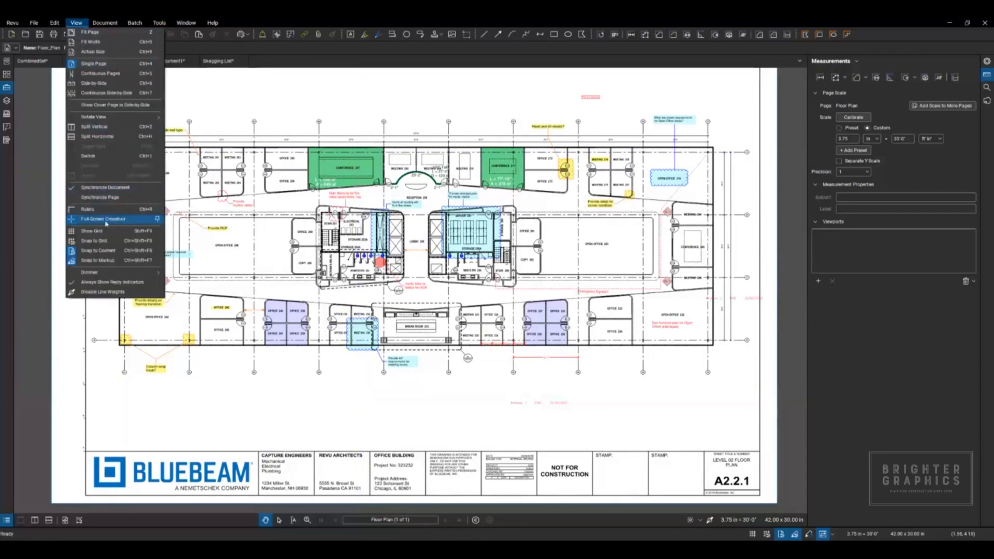
left_click(123, 220)
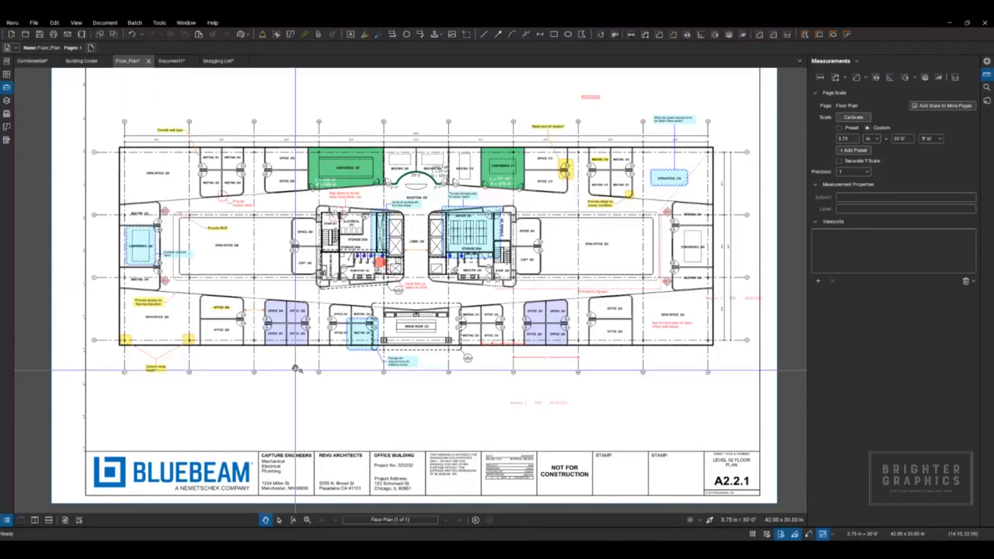
left_click_drag(361, 325, 371, 333)
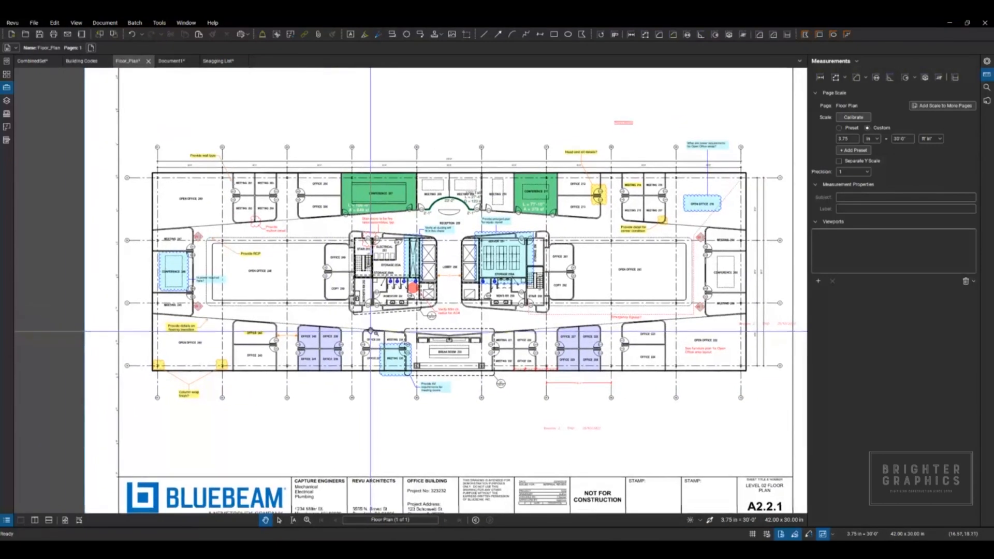
left_click(391, 364)
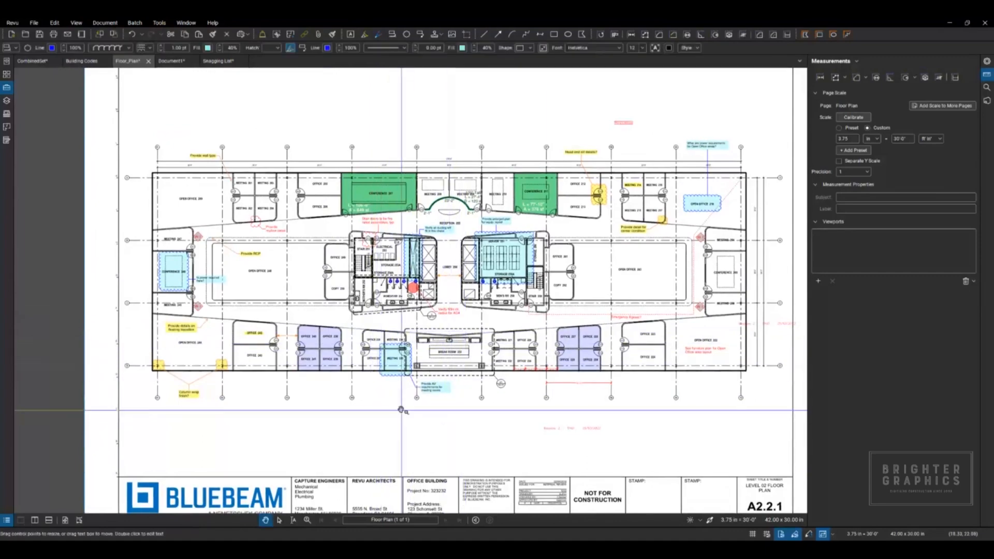
left_click(366, 404)
Step: Draw a short diagonal red line below the orange question-mark dimension in Lobby 256
left_click_drag(366, 404, 335, 367)
key("l")
scroll(363, 367, "up", 6)
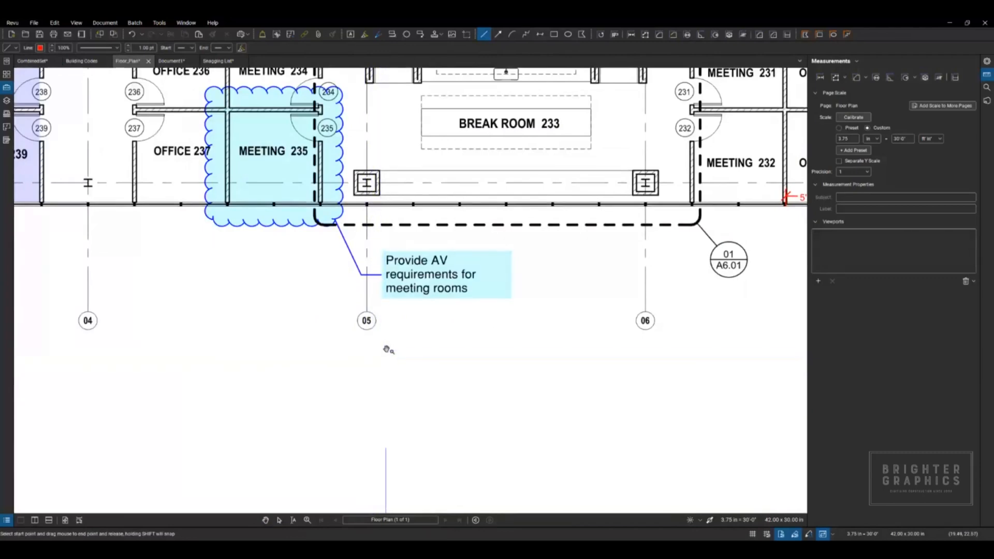
left_click_drag(417, 238, 303, 471)
left_click_drag(428, 193, 410, 386)
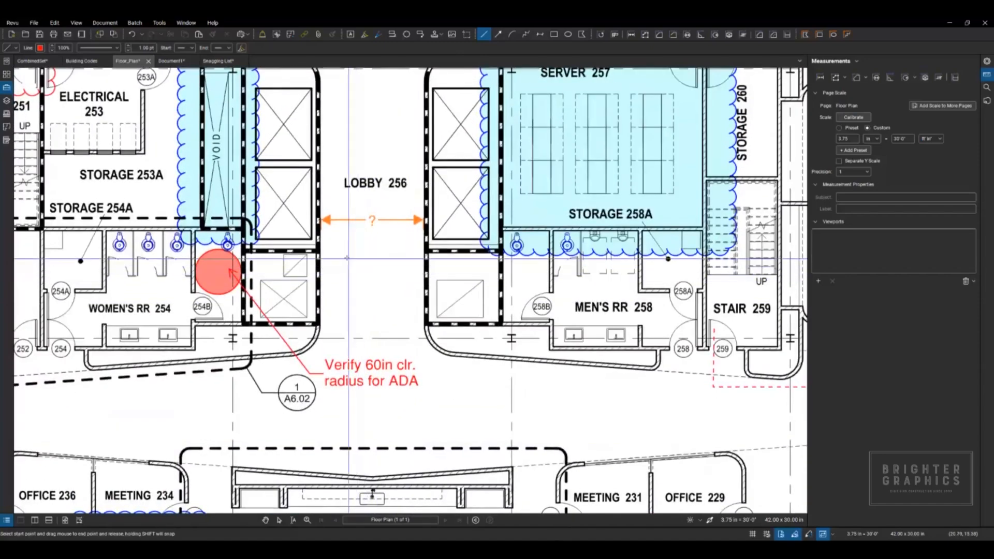
left_click_drag(343, 256, 389, 327)
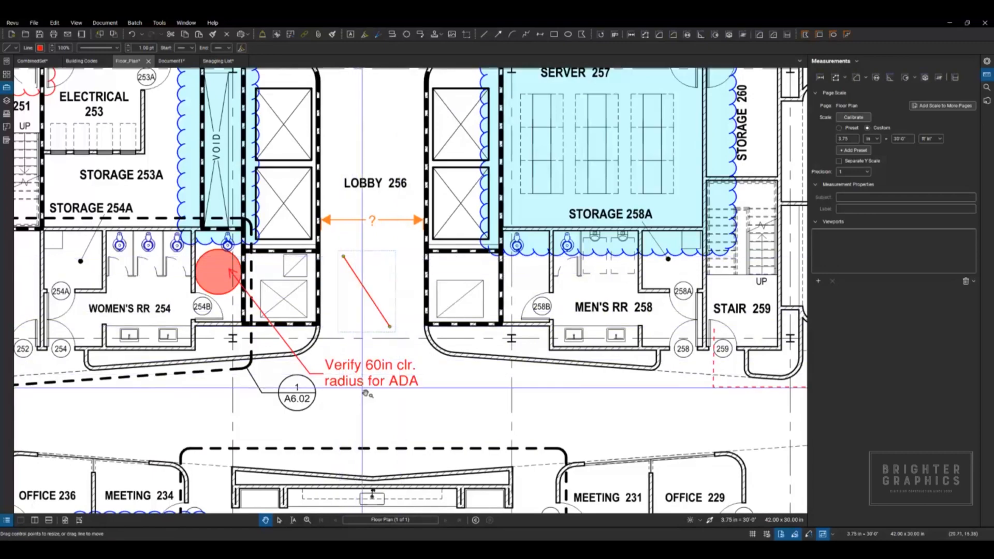
Step: Start a red polyline in the blank area above Meeting 201, placing a series of vertices that spiral inward
scroll(372, 396, "down", 6)
left_click_drag(299, 200, 497, 263)
scroll(396, 236, "up", 3)
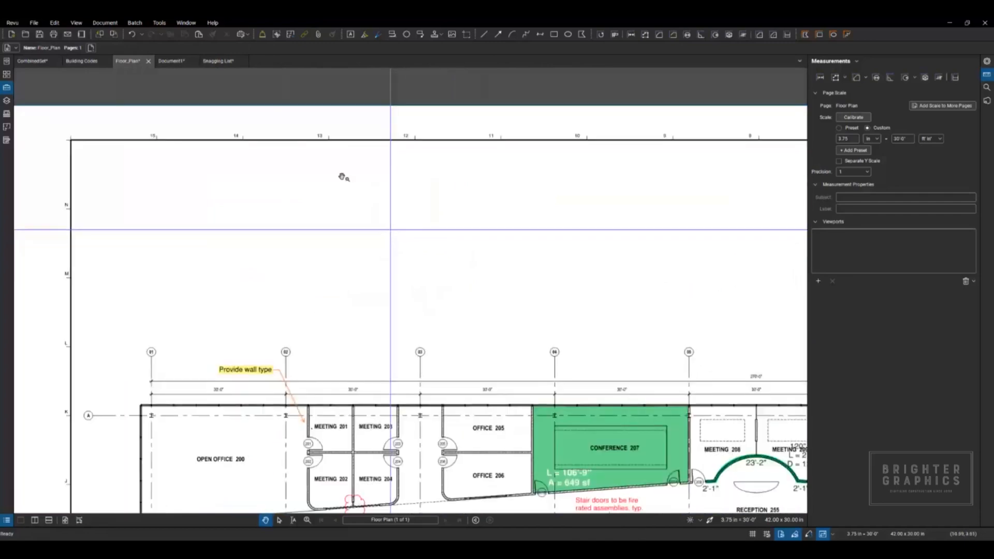
left_click(159, 23)
mouse_move(180, 33)
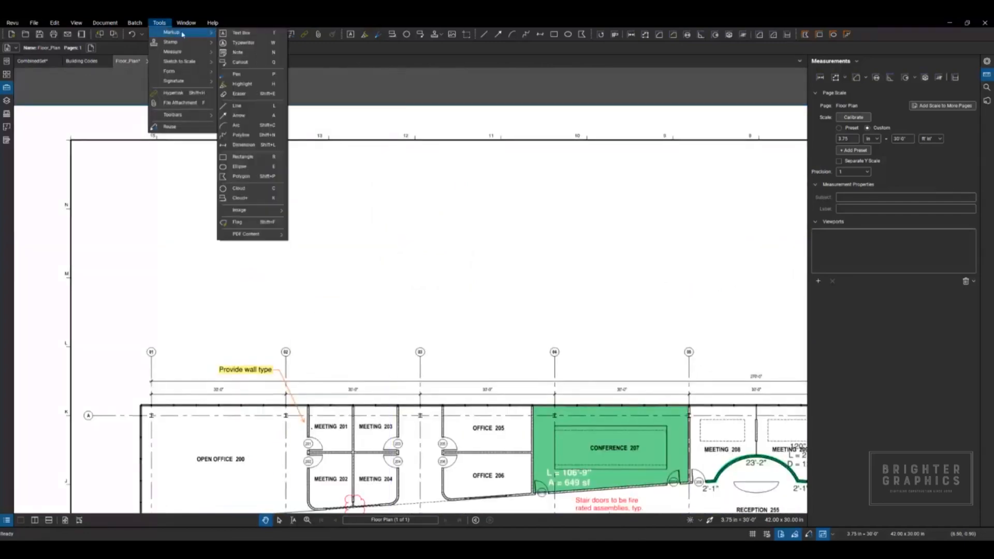
left_click(241, 137)
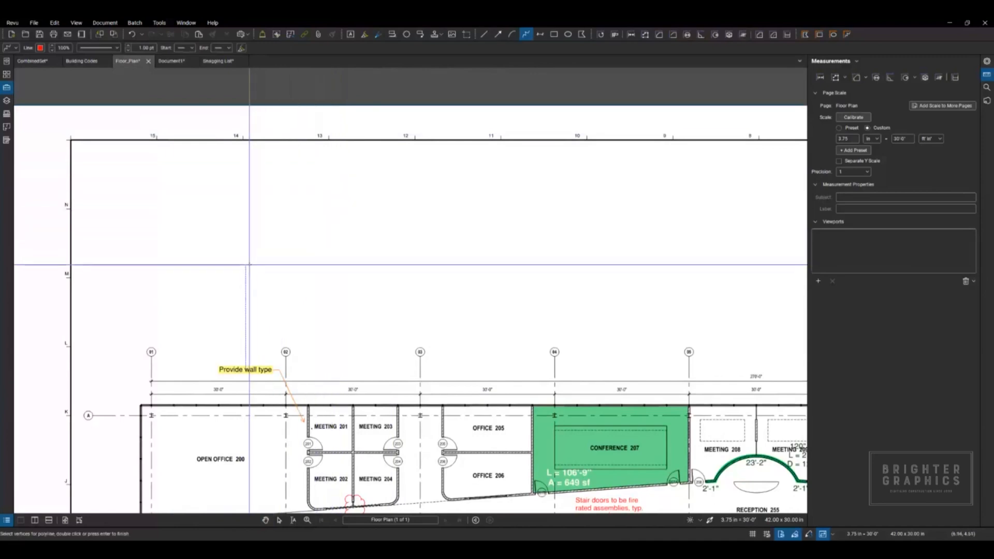
left_click(246, 271)
left_click(305, 232)
left_click(371, 272)
left_click(370, 340)
left_click(285, 340)
left_click(296, 303)
left_click(334, 325)
left_click(350, 286)
left_click(324, 260)
Step: Remove the most recent polyline vertices, place new ones along a different inward path, and finish the polyline
key("BackSpace")
key("BackSpace")
key("BackSpace")
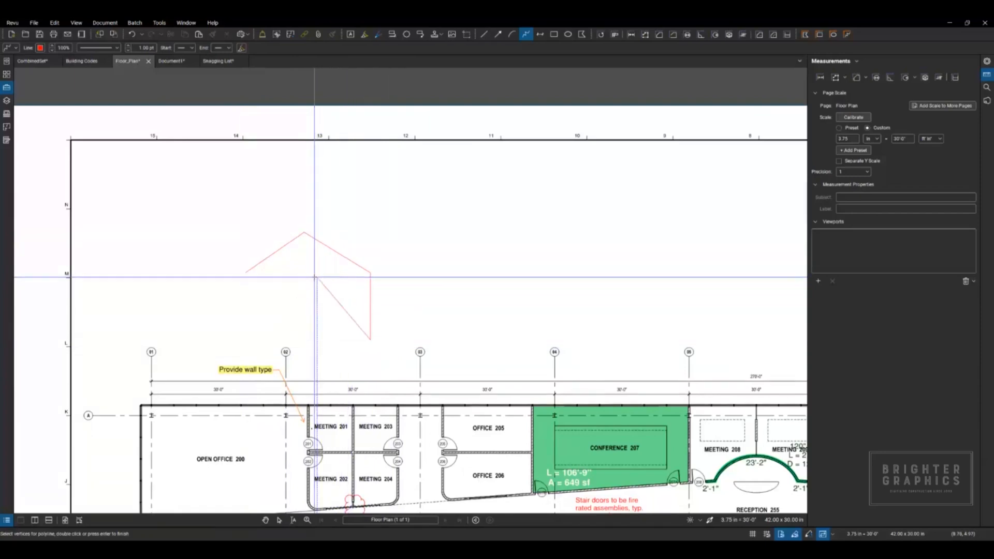
left_click(329, 325)
left_click(246, 337)
left_click(279, 301)
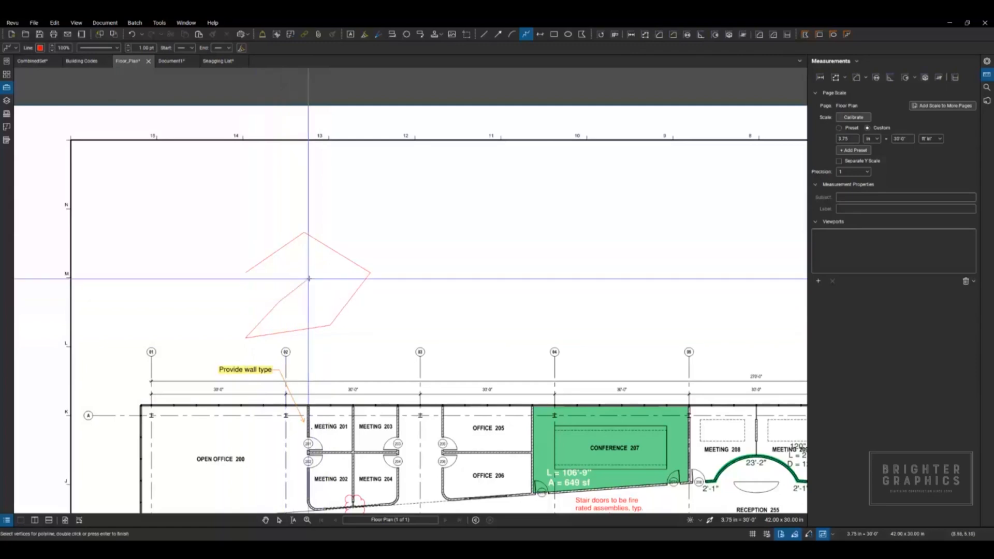
double_click(312, 277)
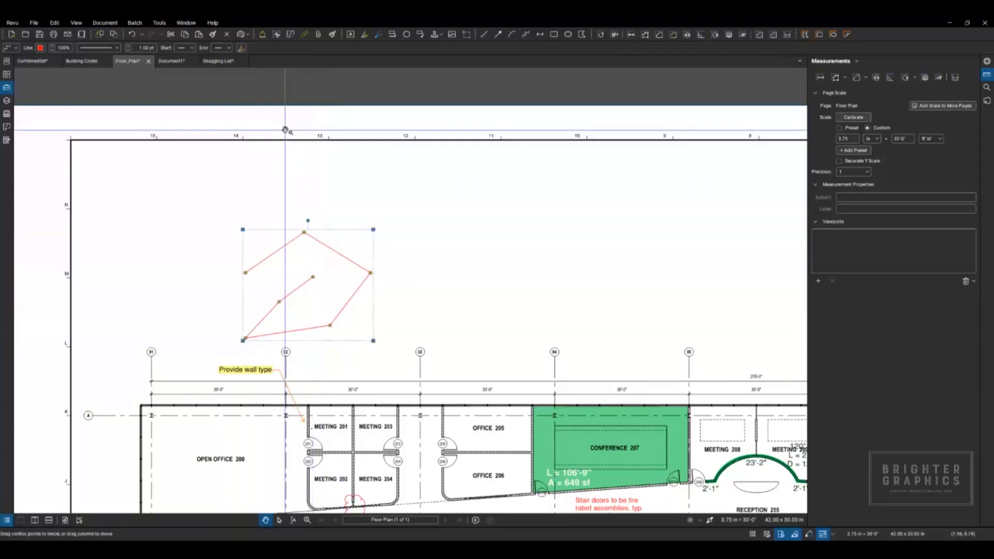
Step: Place four Toilet counts from the Estimating Basics tool set in a row across the blank area above the red polyline
left_click(7, 89)
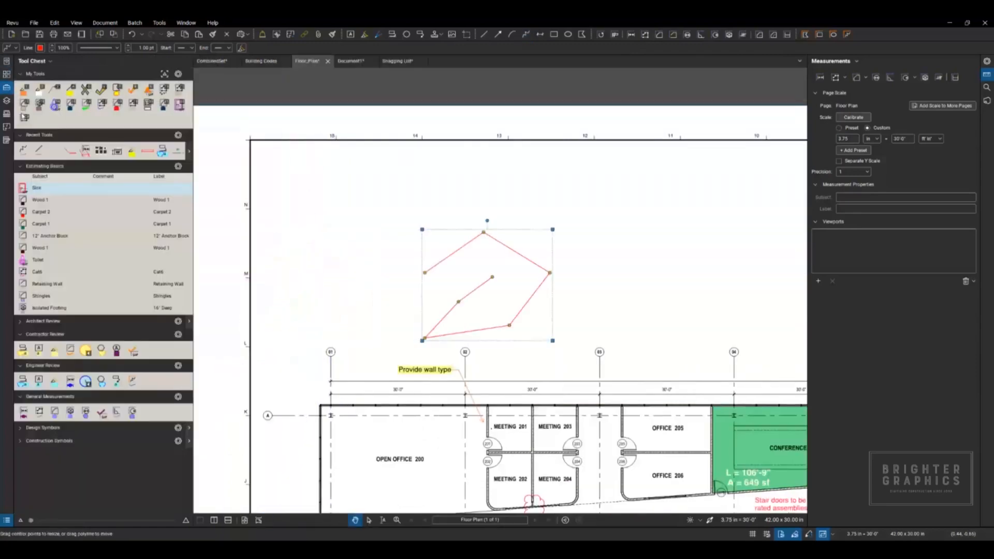
left_click(38, 263)
scroll(383, 244, "up", 3)
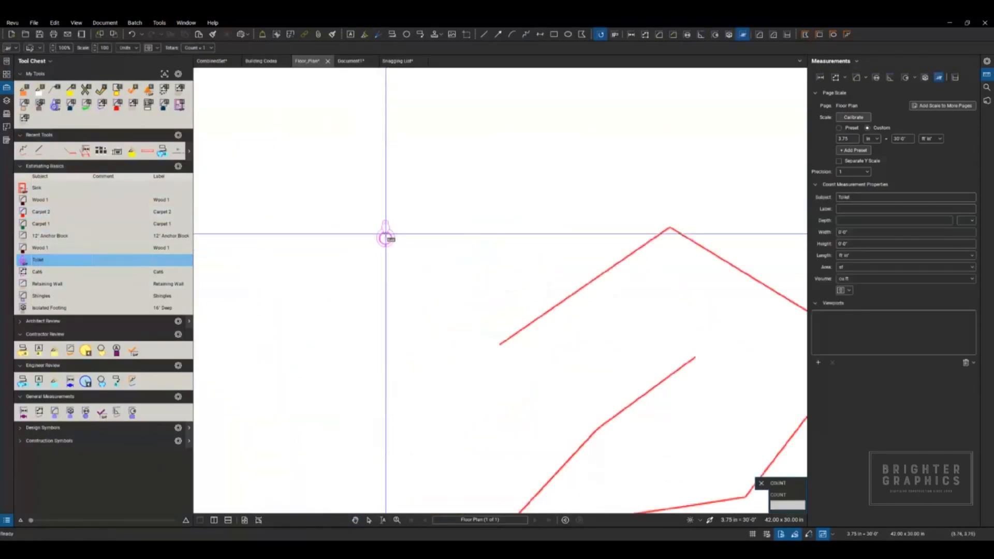
scroll(366, 209, "down", 3)
left_click(337, 230)
left_click(387, 216)
left_click(430, 201)
left_click(501, 196)
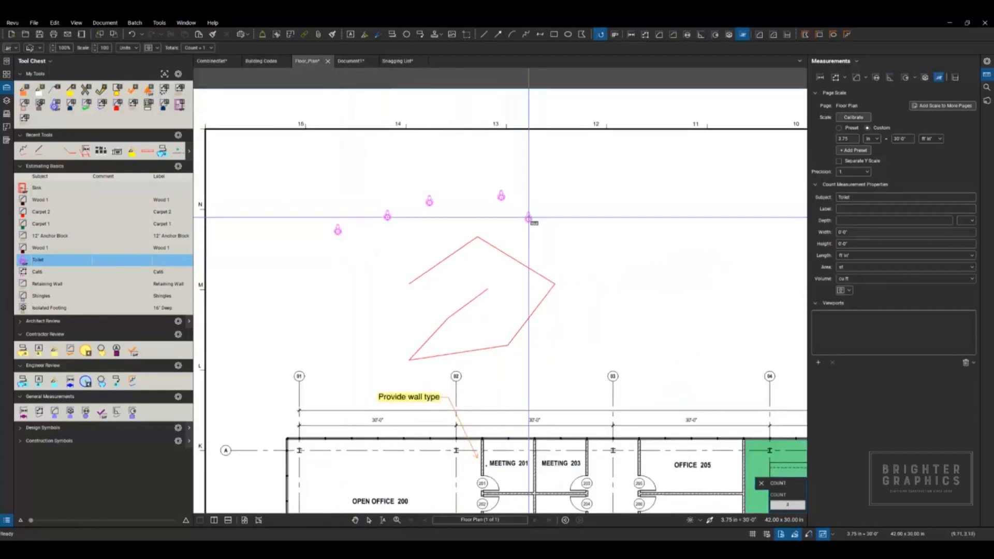
Step: Remove the last two toilet counts, place three new ones further along the row, and end the count
key("BackSpace")
left_click(433, 203)
left_click(503, 206)
left_click(572, 223)
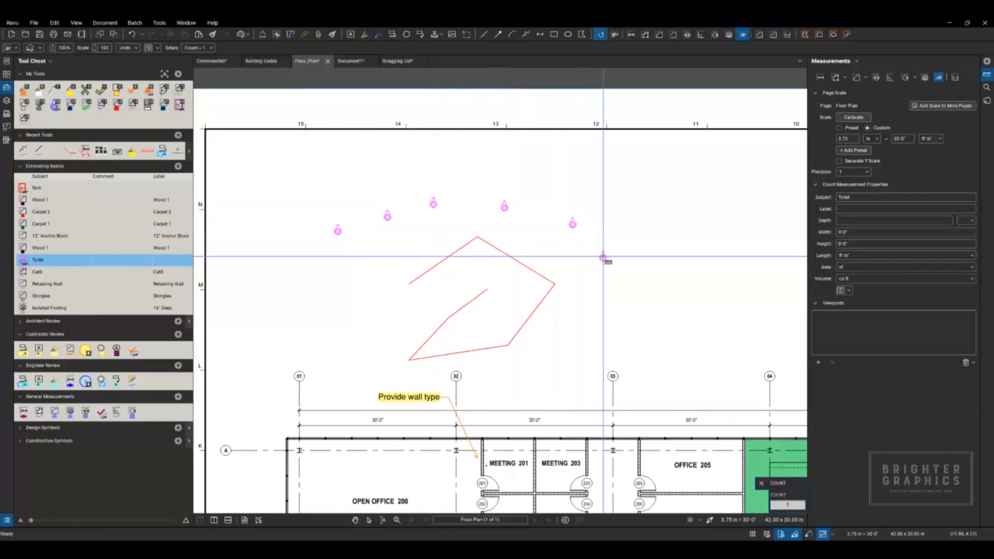
key("Escape")
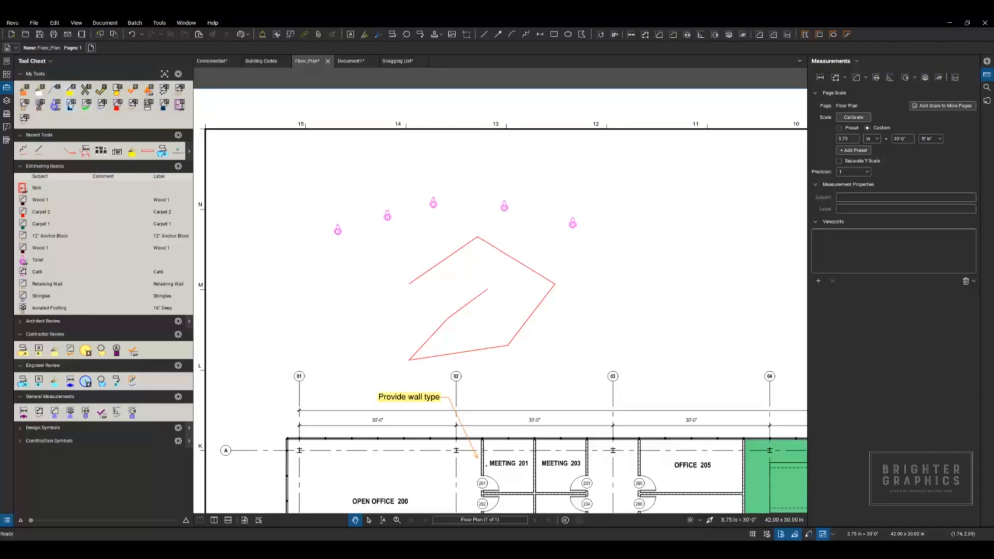
Step: Use tool 22 from My Tools to place three purple rectangular symbols, one beneath each of the first three toilets
left_click(182, 106)
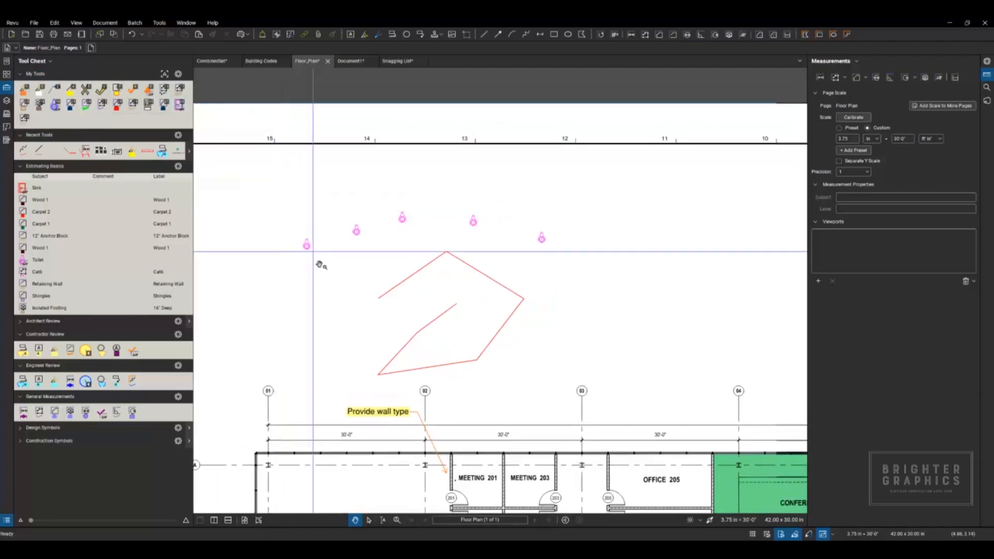
key("2")
key("2")
left_click(306, 260)
left_click(355, 244)
left_click(405, 235)
key("Escape")
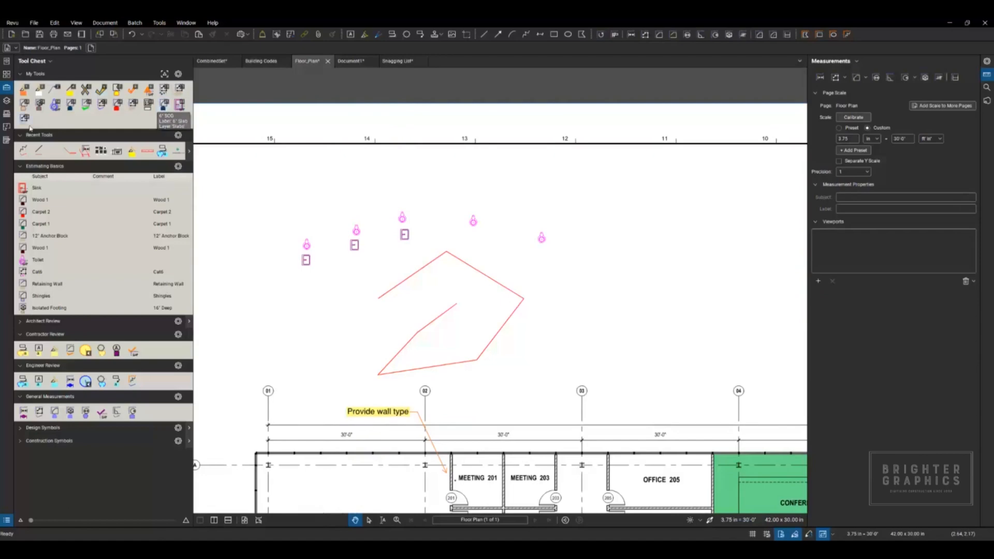
Step: Insert the Site Layout page from the second window into Floor_Plan as page 2, and return to the Floor Plan page
left_click(8, 75)
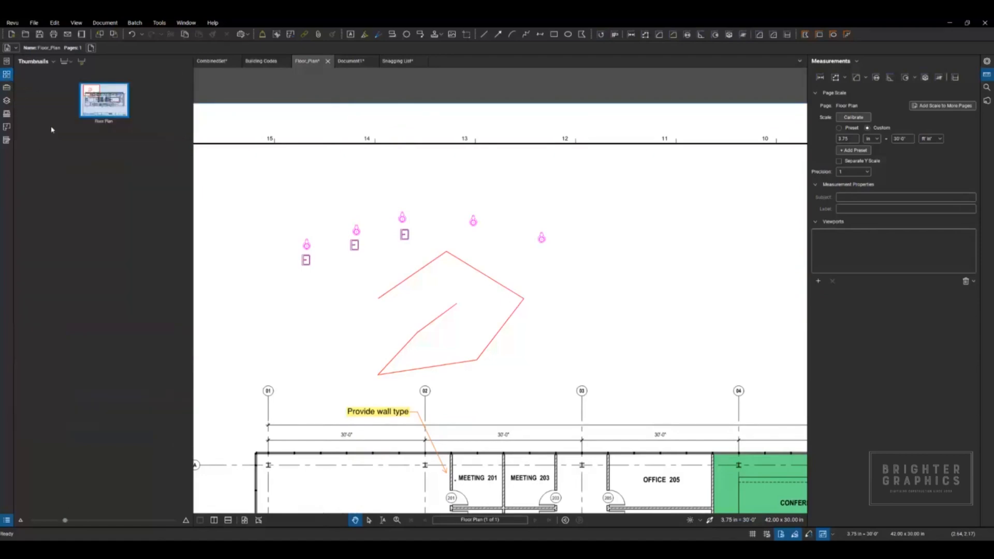
left_click_drag(189, 162, 111, 161)
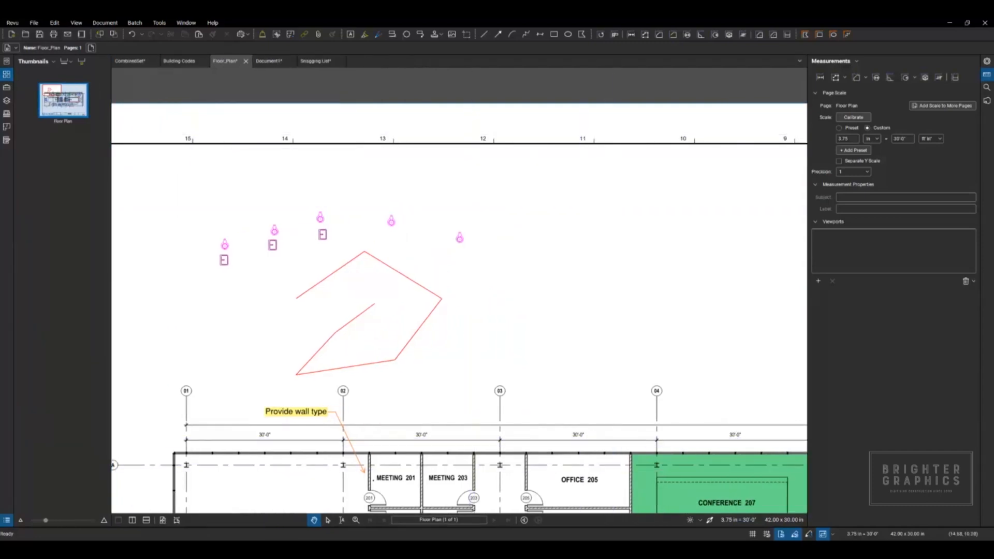
left_click(674, 524)
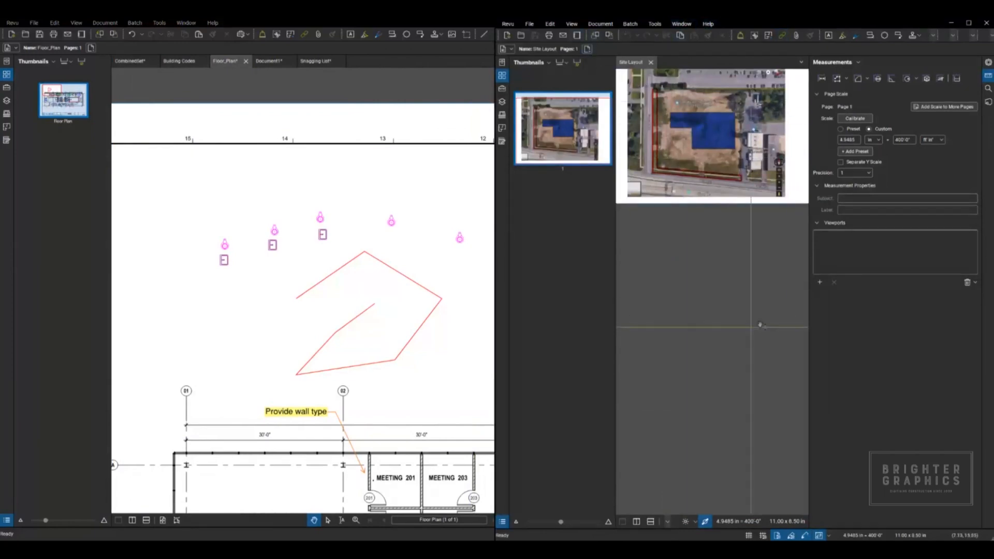
left_click(557, 132)
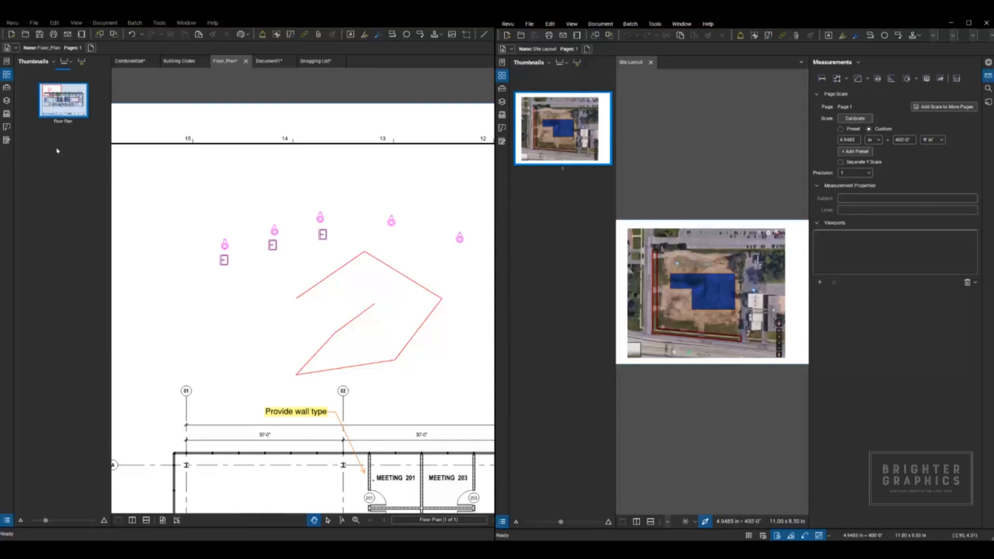
left_click_drag(57, 152, 60, 156)
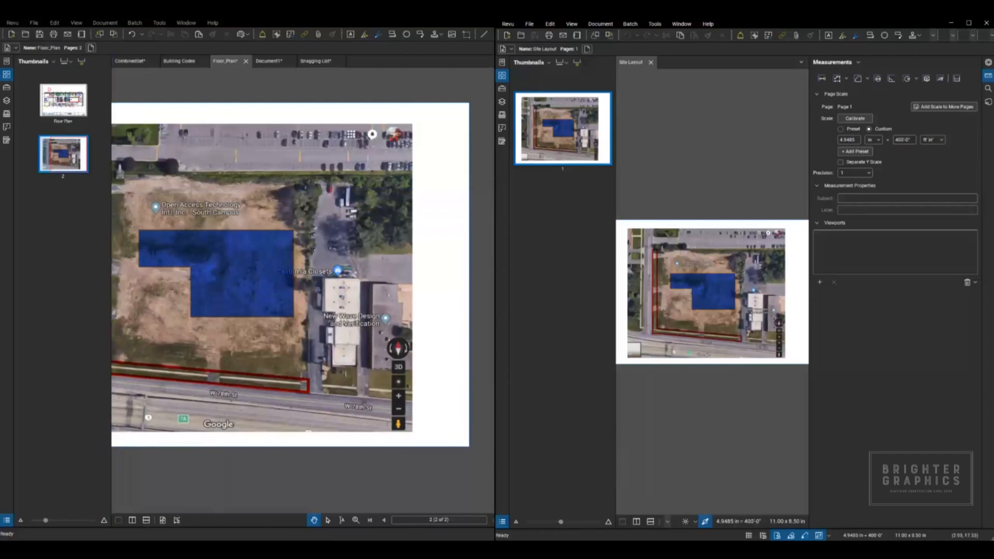
mouse_move(638, 550)
left_click_drag(770, 27, 849, 49)
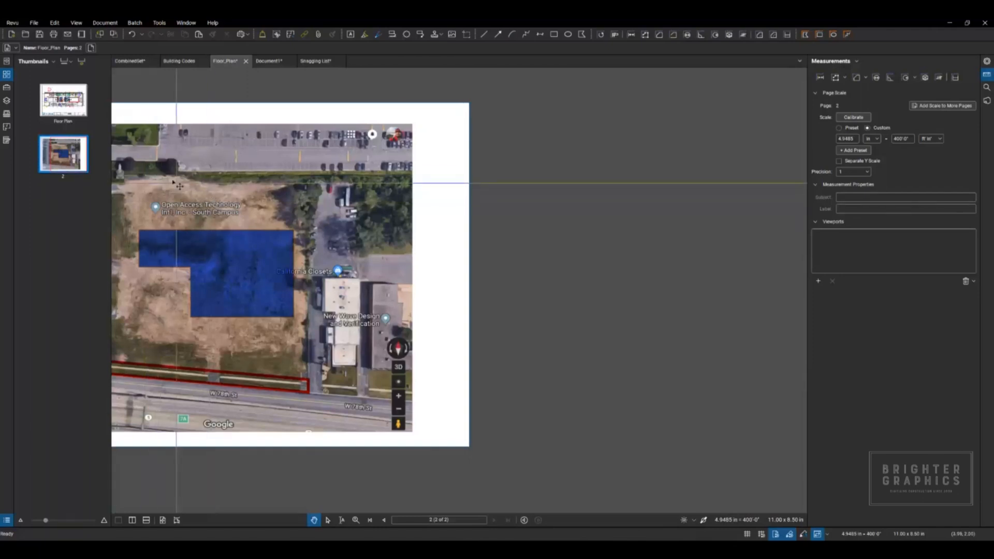
left_click(69, 107)
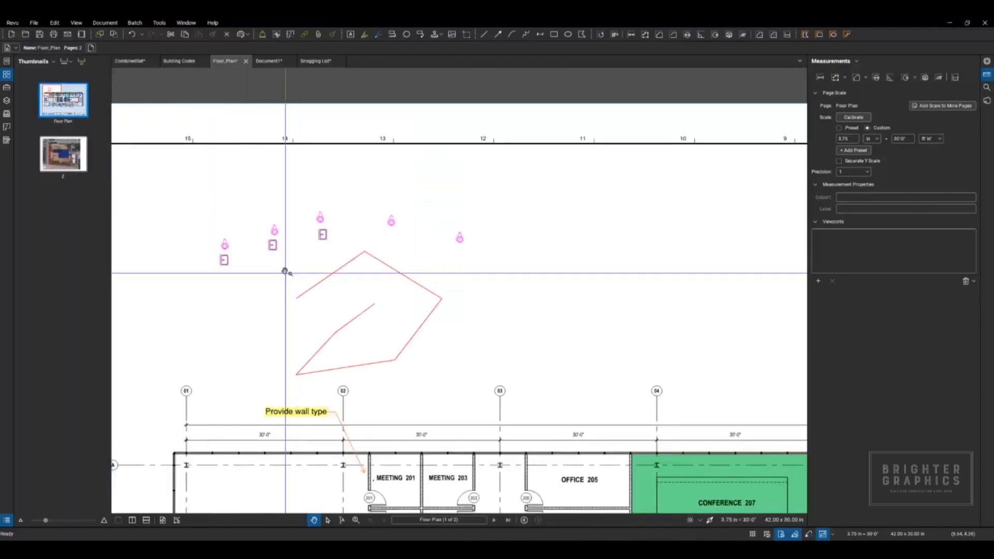
Step: Flip the "Provide mullion detail" cloud callout below Meeting 204 vertically and horizontally, undoing each flip
scroll(309, 221, "up", 3)
scroll(320, 201, "down", 3)
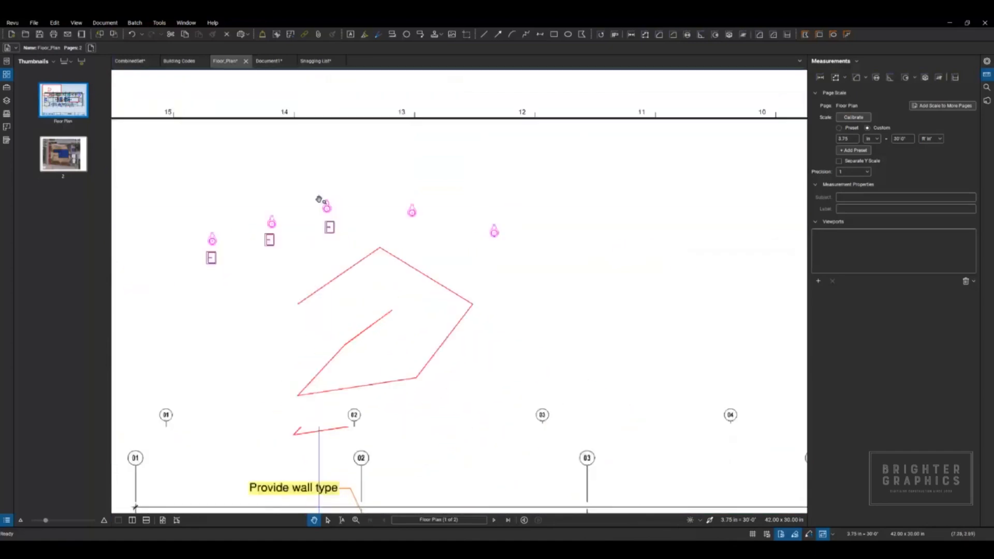
left_click_drag(387, 317, 261, 155)
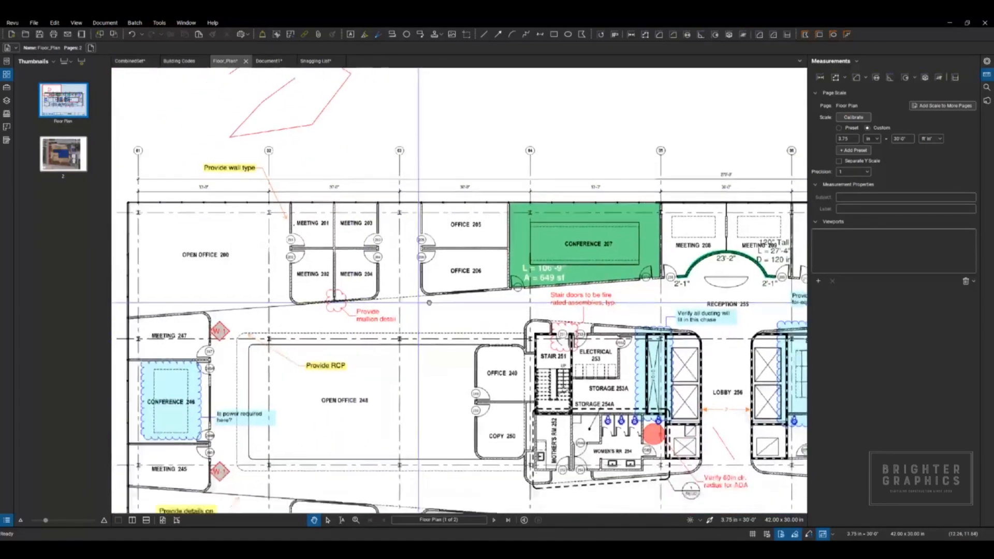
scroll(344, 327, "up", 3)
left_click(382, 312)
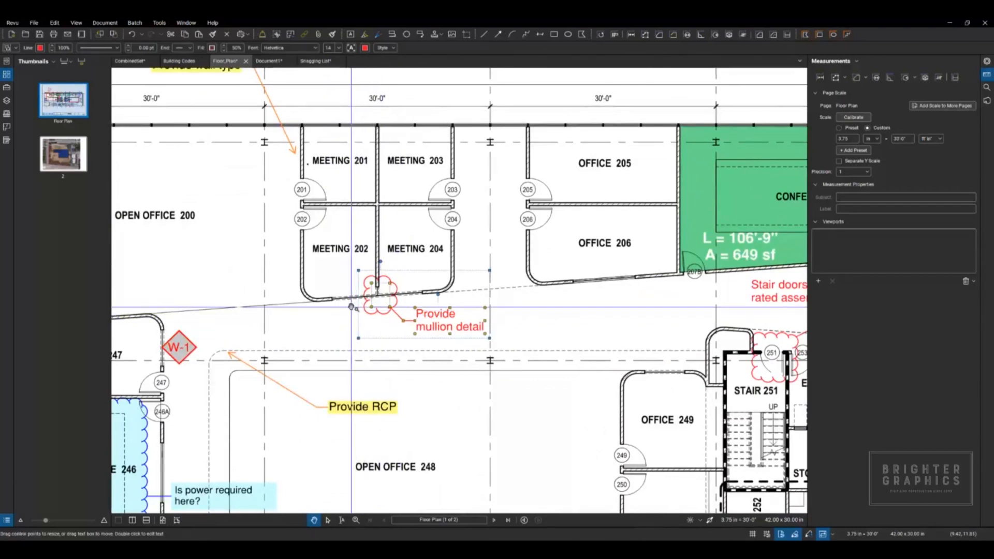
key("shift+v")
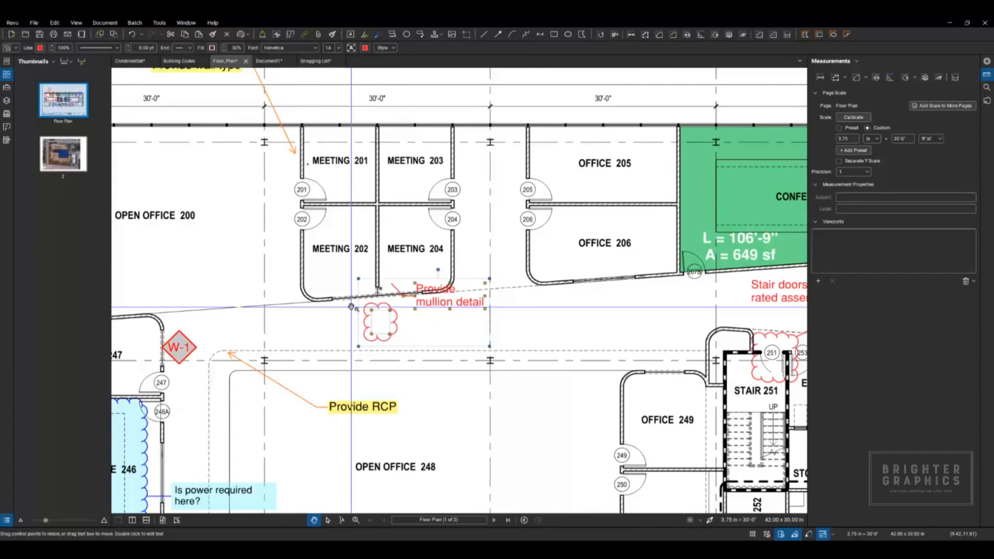
key("ctrl+z")
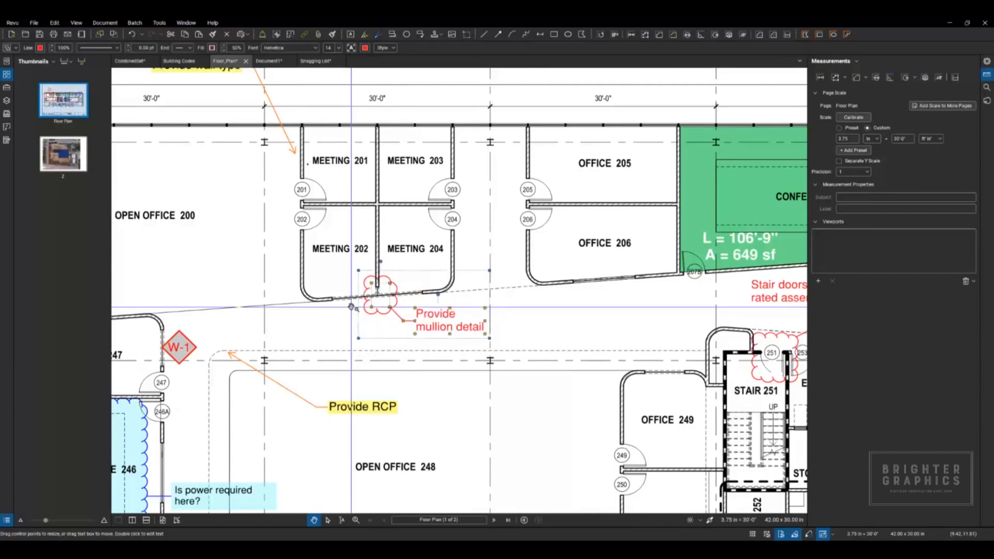
key("shift+h")
key("ctrl+z")
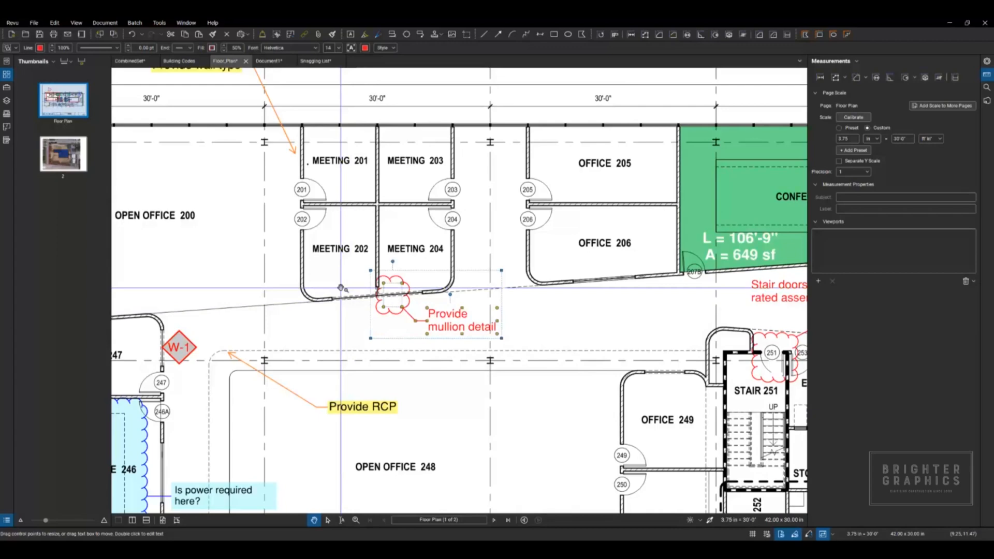
left_click(319, 329)
Step: Copy the "Provide mullion detail" cloud callout twice into Open Office 200, one copy above the other
left_click_drag(344, 331, 397, 327)
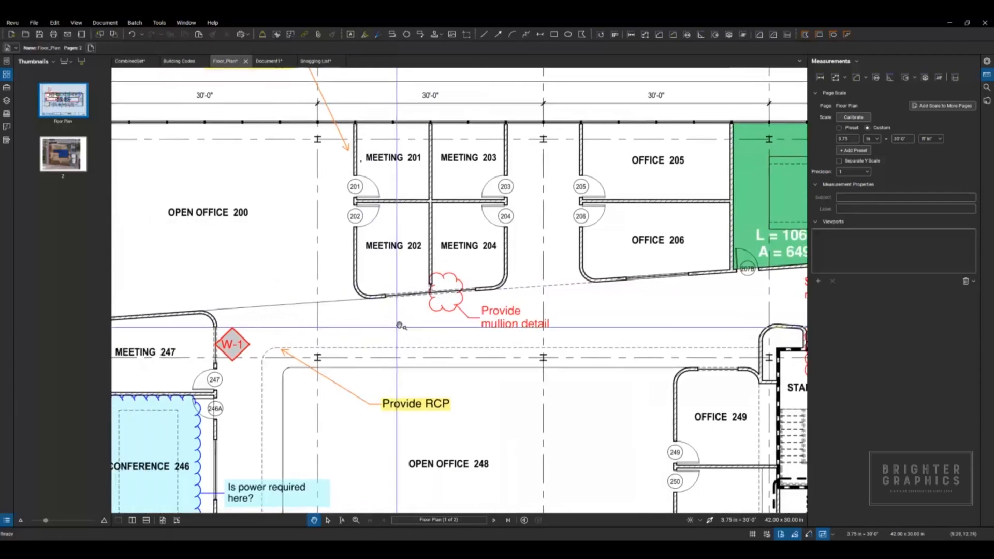
left_click(469, 318)
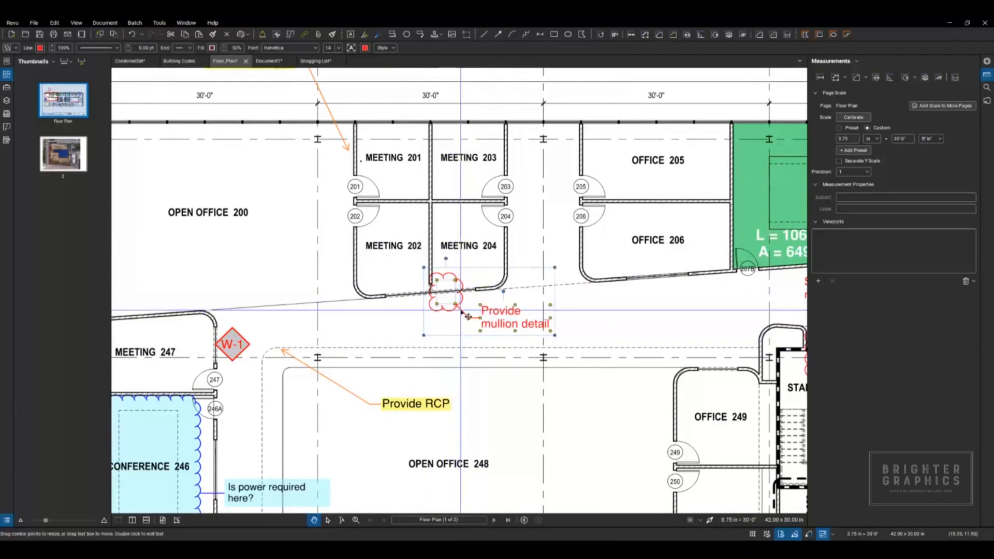
left_click_drag(448, 301, 339, 237)
left_click_drag(291, 242, 295, 210)
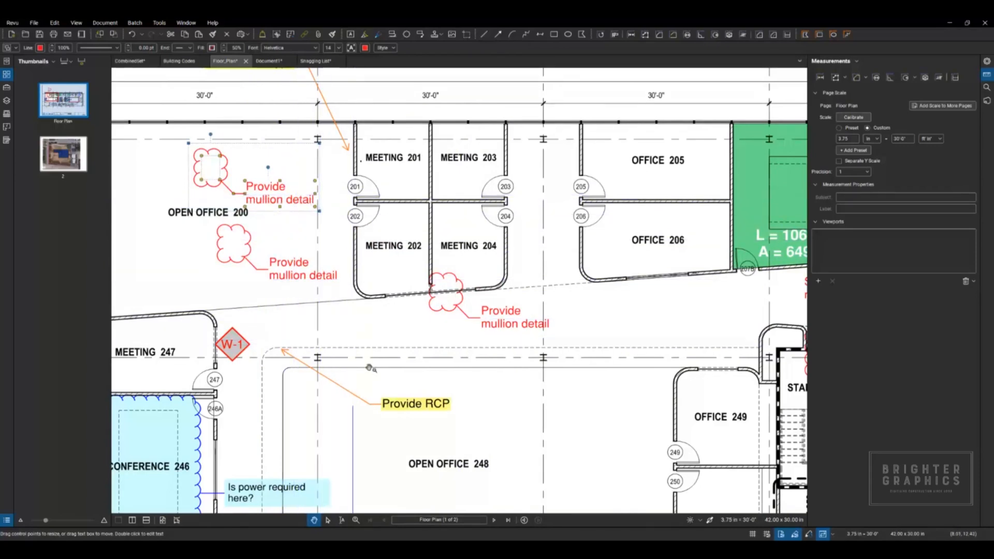
Step: Turn the red polyline's rightmost corner vertex into a smooth curve
scroll(424, 196, "down", 4)
scroll(424, 195, "up", 5)
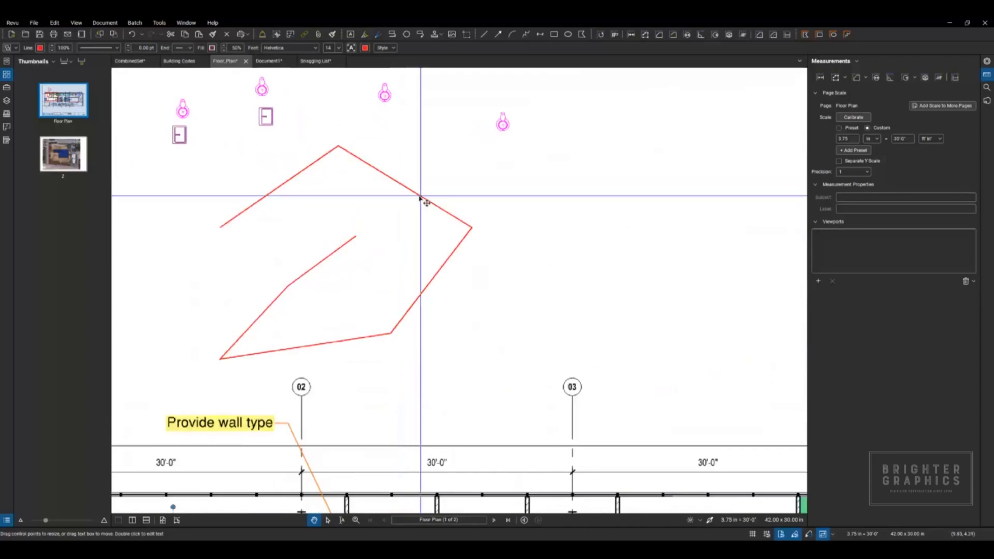
left_click(445, 222)
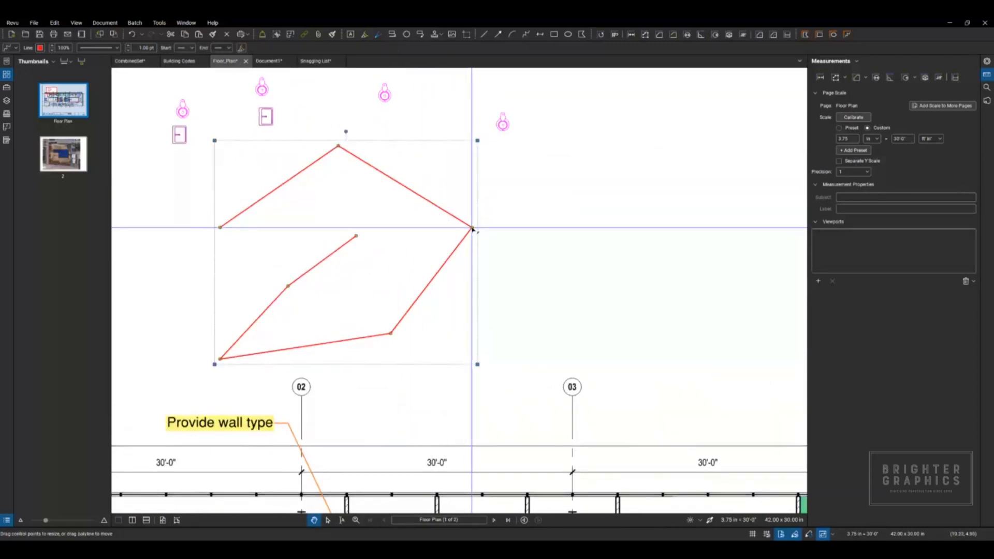
mouse_move(472, 228)
left_mouse_down()
mouse_move(500, 238)
mouse_move(473, 226)
mouse_move(465, 210)
left_mouse_up()
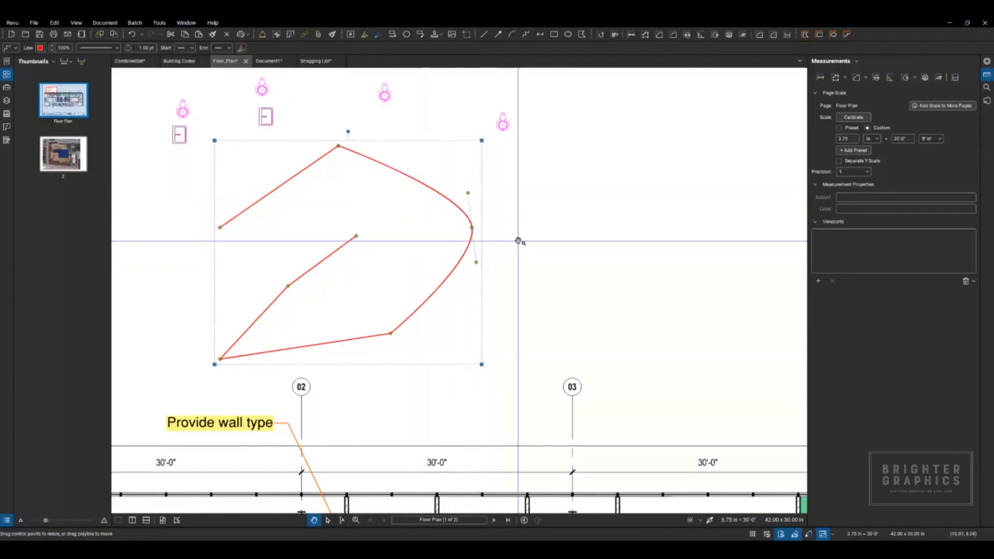
left_click(504, 280)
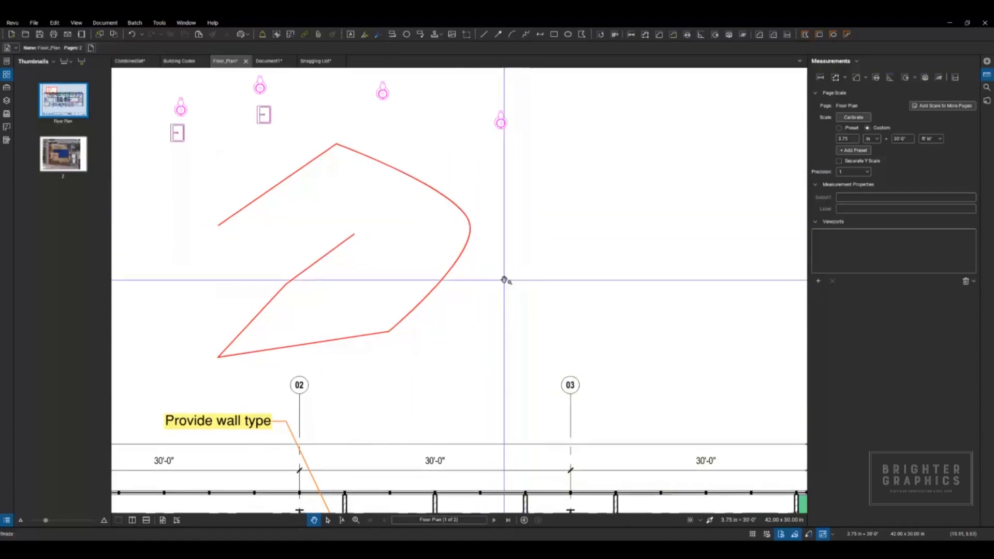
Step: Draw a wide, shallow red arc in the blank sheet area to the right of the polyline and toilet counts
scroll(481, 269, "down", 2)
scroll(481, 269, "down", 2)
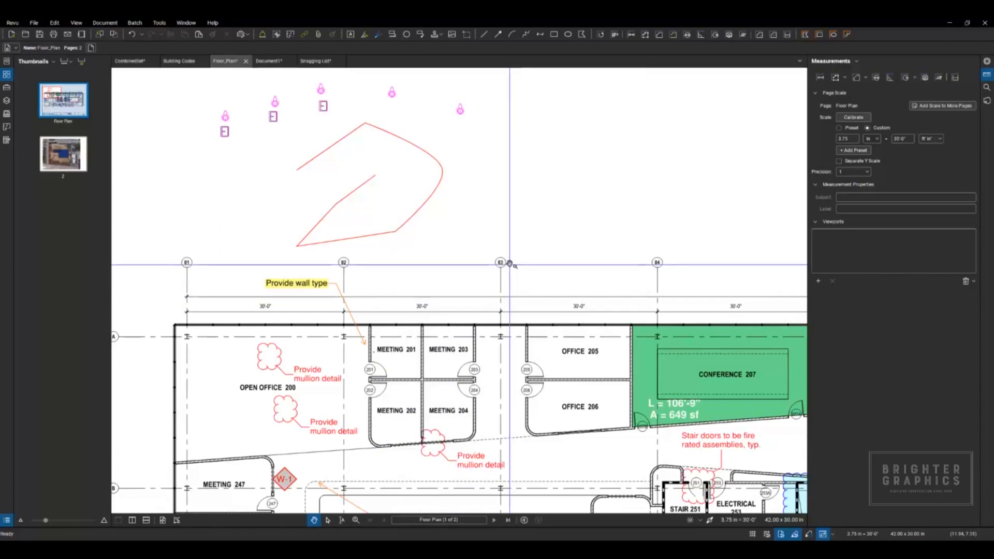
left_click_drag(505, 257, 415, 325)
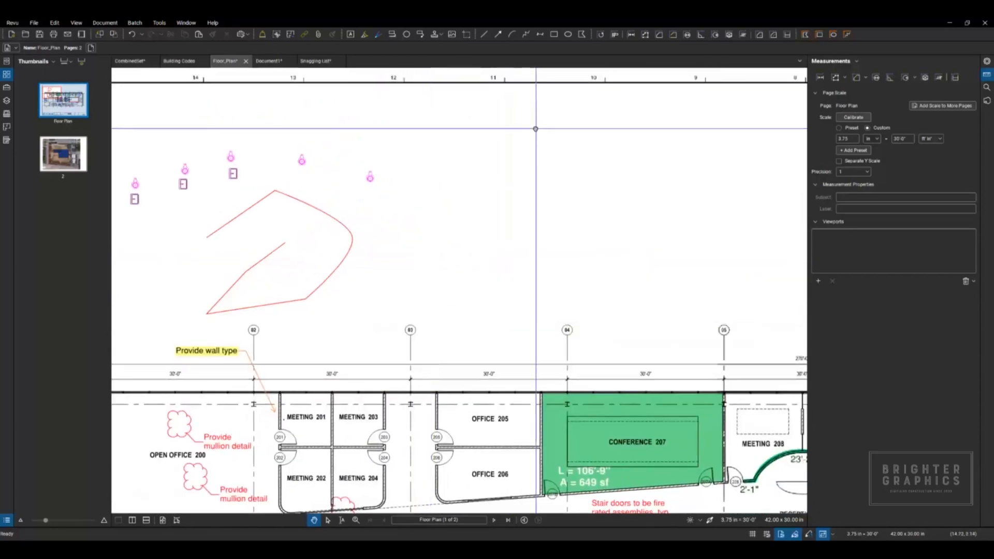
scroll(455, 193, "up", 2)
left_click(159, 23)
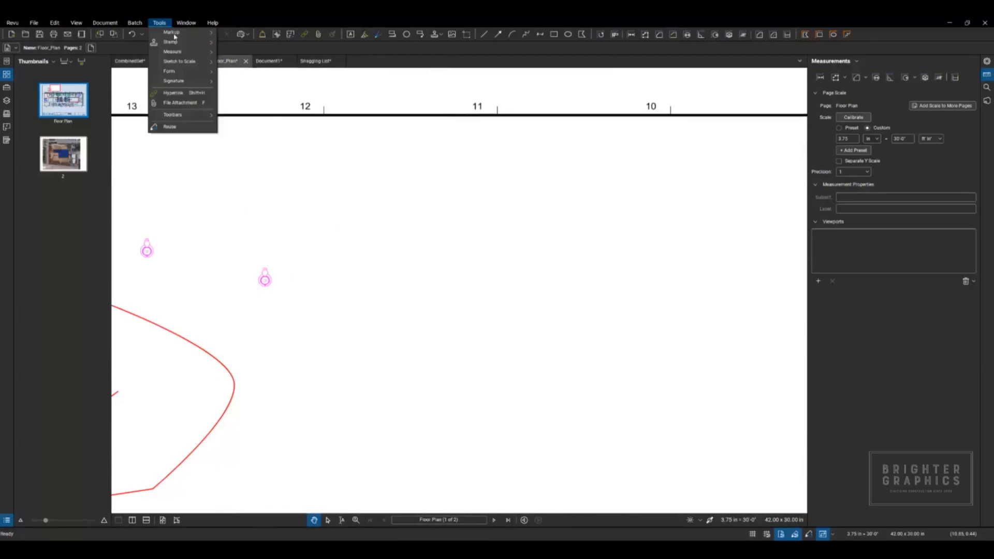
mouse_move(180, 35)
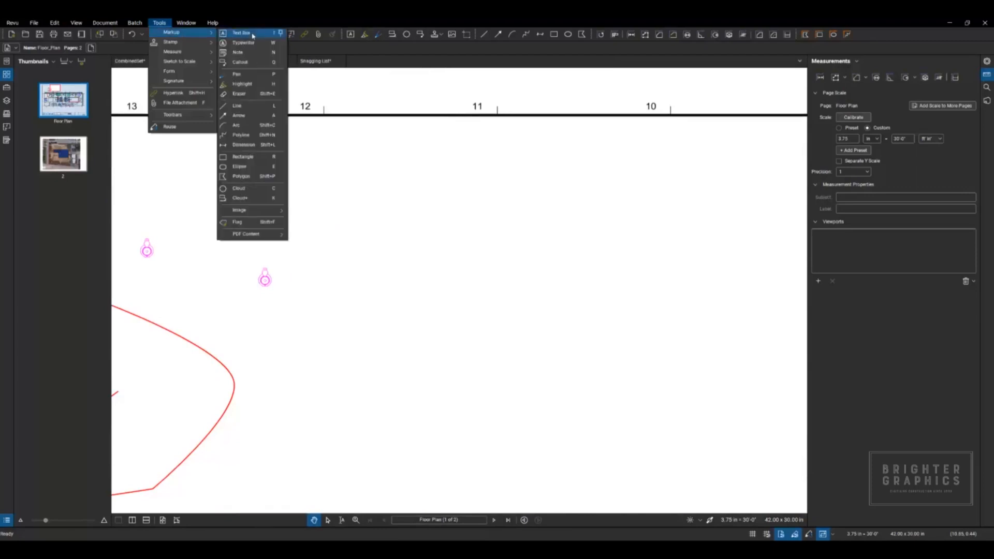
left_click(236, 126)
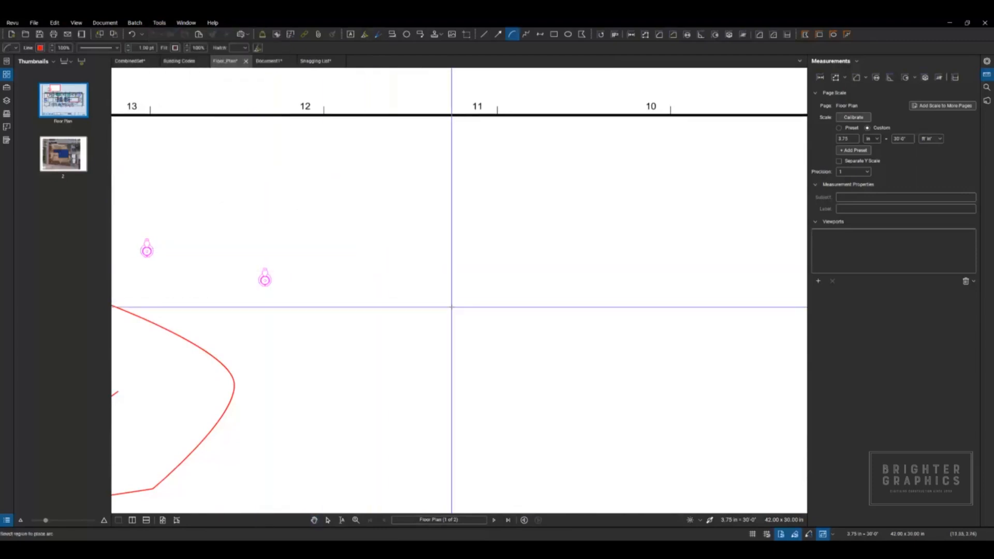
left_click(397, 278)
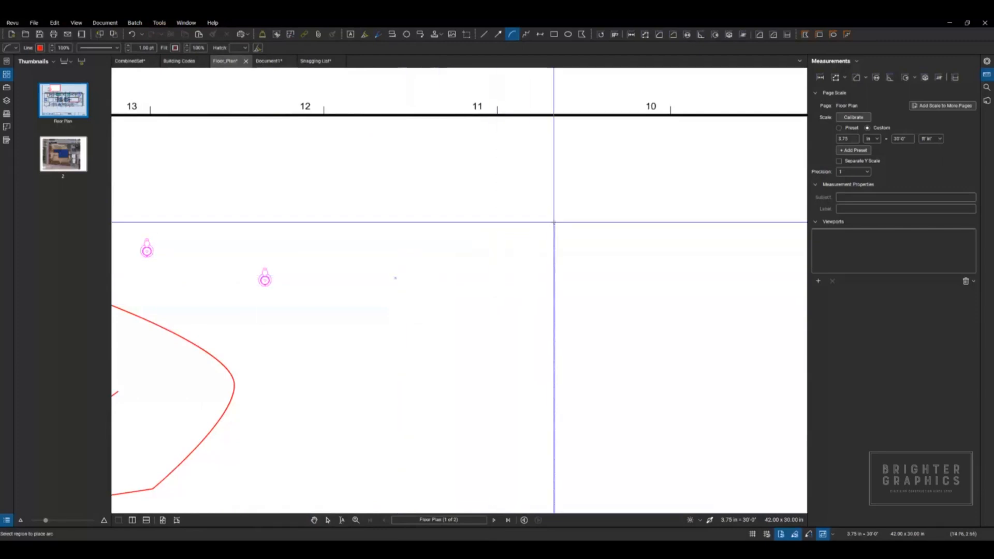
left_click(754, 327)
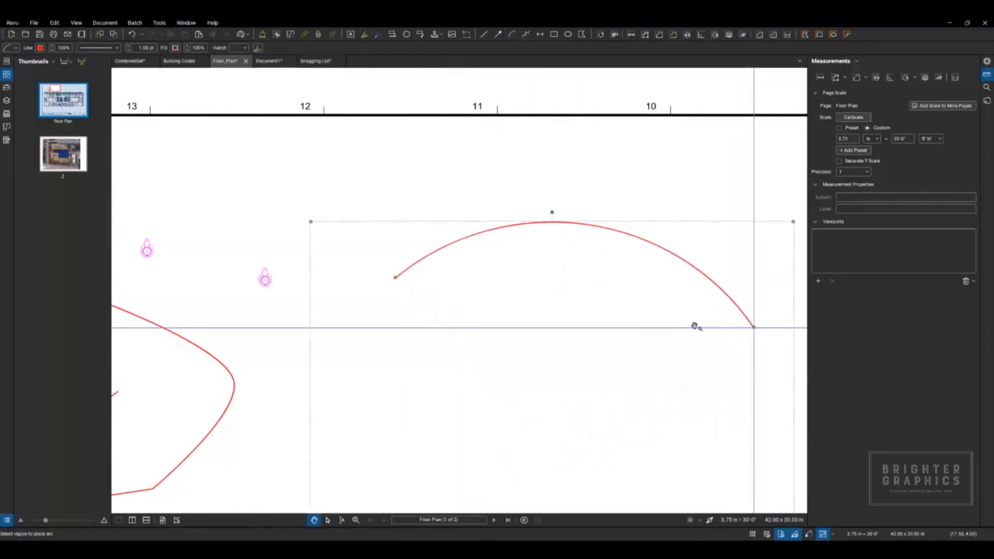
key("Escape")
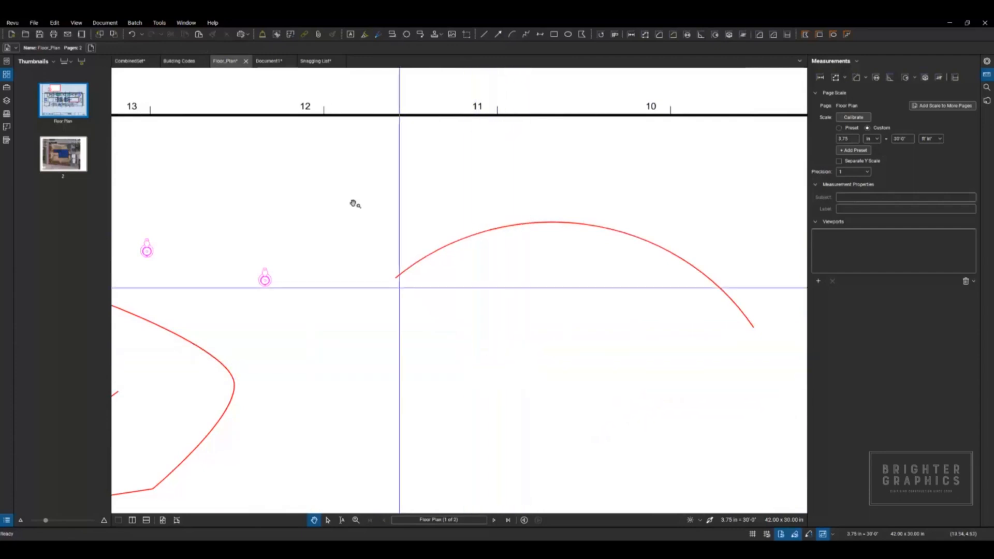
Step: Draw a second red arc that sweeps almost a full circle beneath the wide, shallow arc
left_click(160, 23)
mouse_move(186, 34)
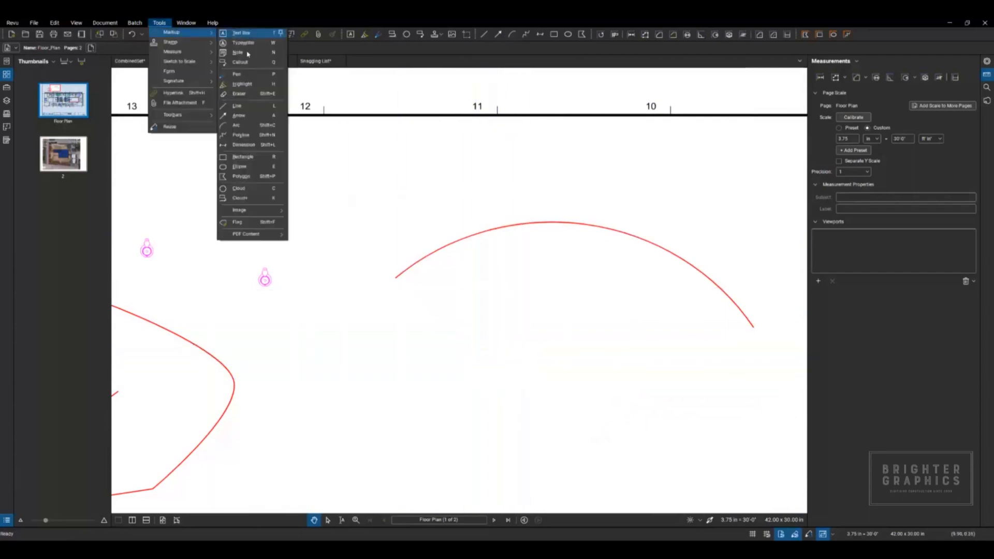
left_click(235, 125)
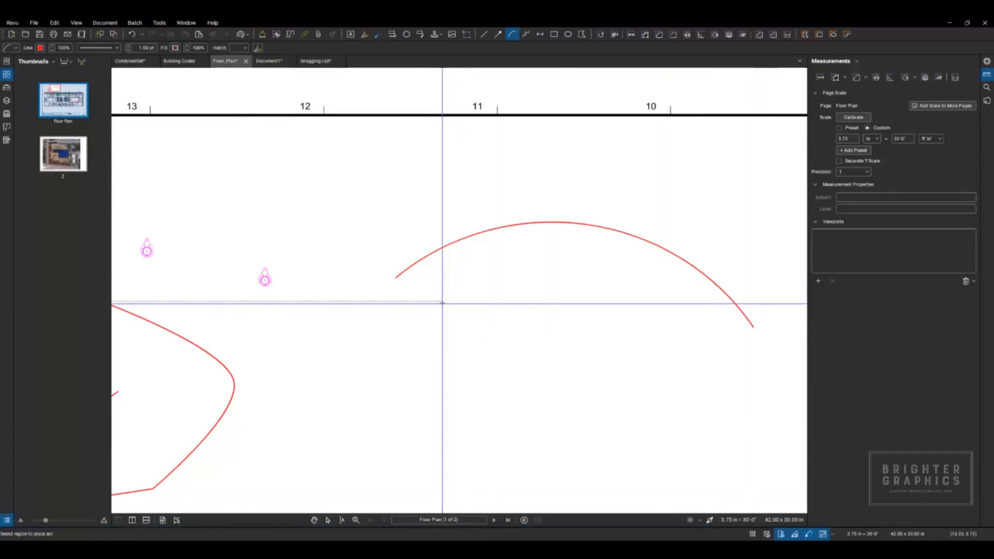
left_click(440, 313)
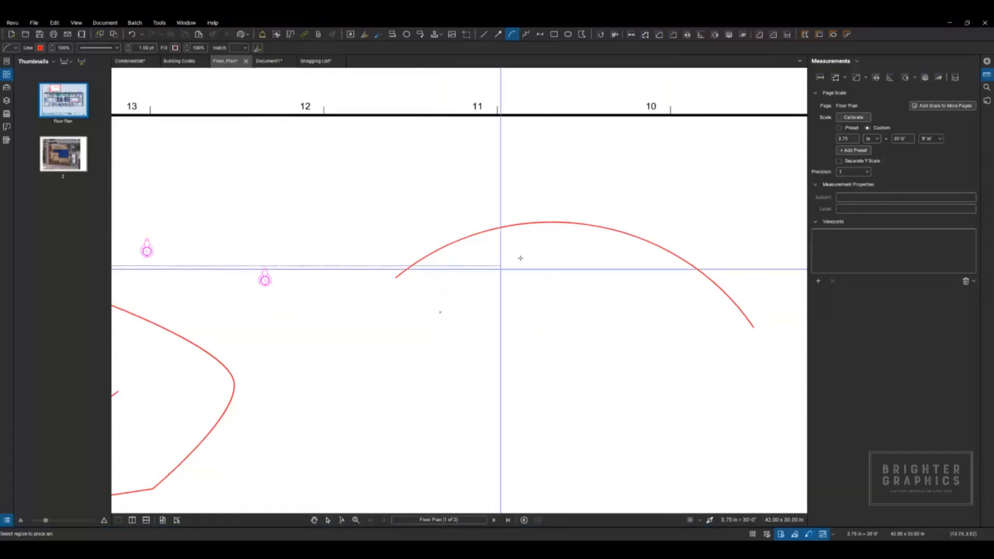
left_click(610, 249)
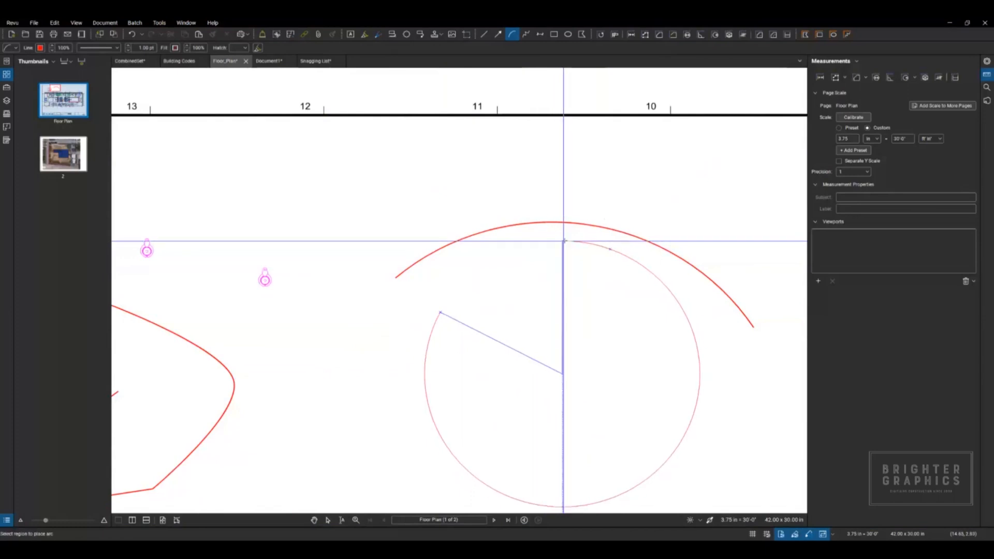
left_click(568, 240)
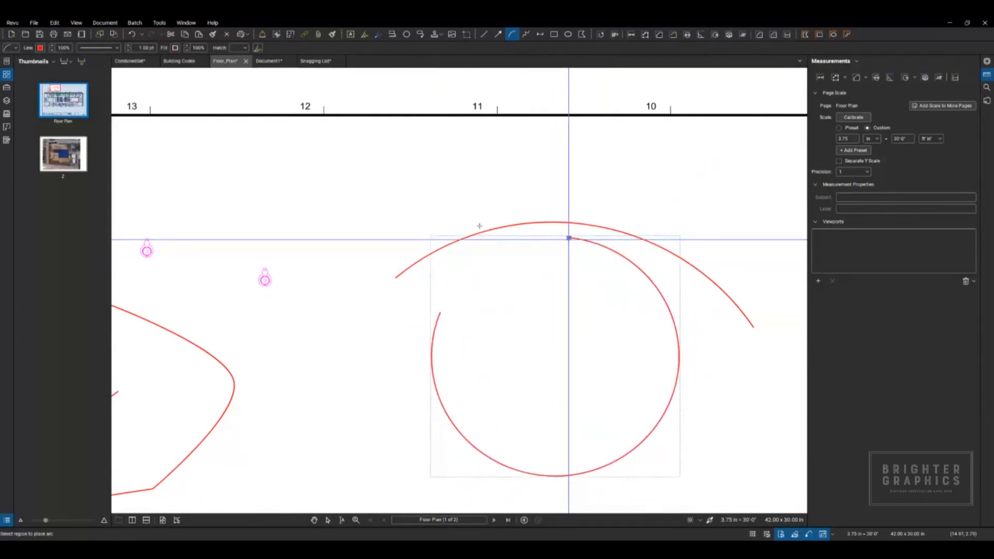
Step: Draw two overlapping red circles with the Ellipse tool in the blank area to the right of the arcs, the lower one smaller
scroll(479, 226, "down", 2)
left_click(159, 23)
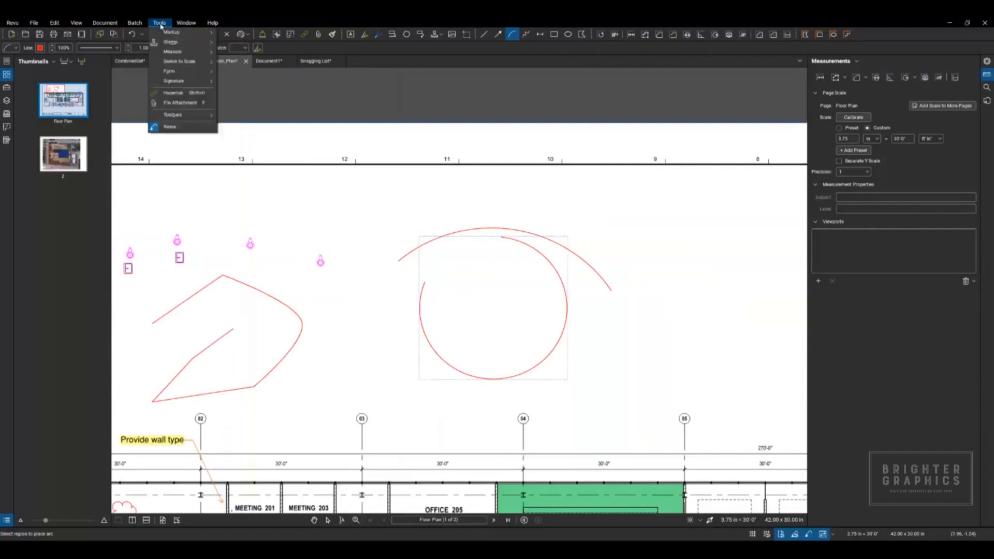
mouse_move(187, 34)
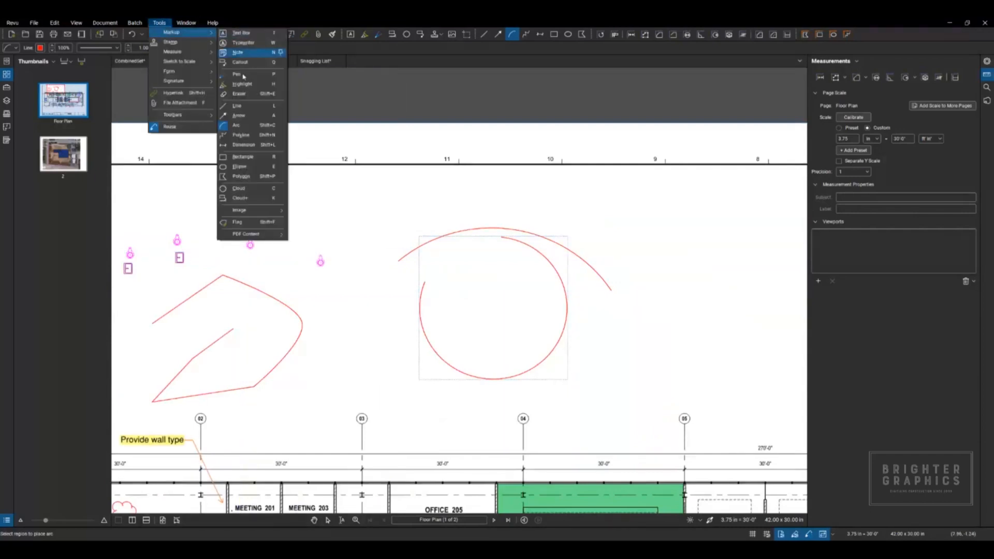
left_click(239, 167)
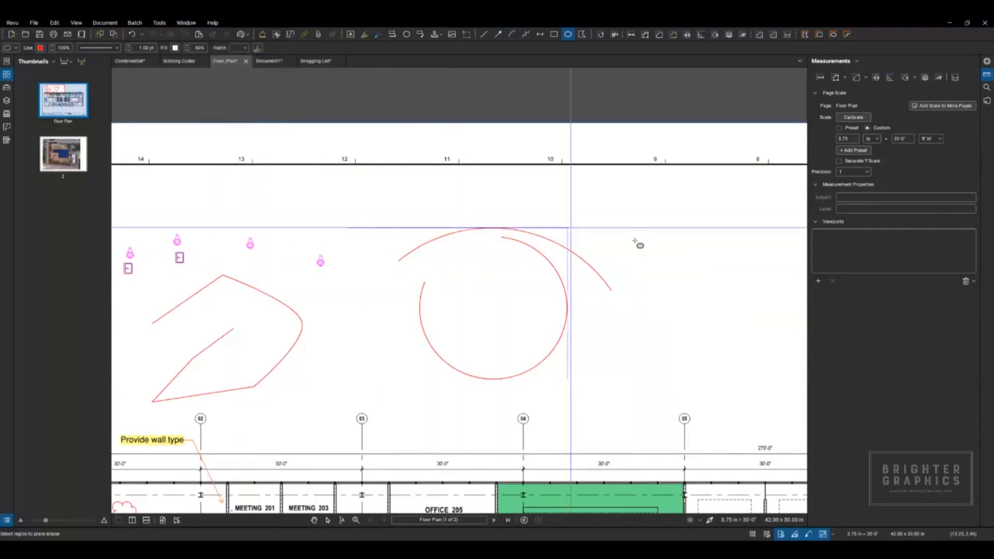
left_click_drag(676, 234, 674, 303)
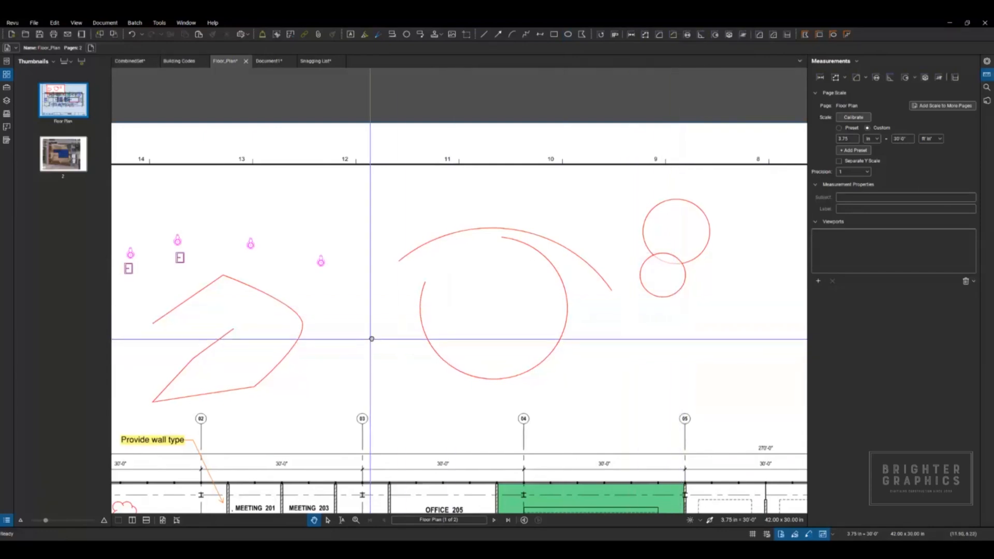
Step: Draw a red polyline of seven segments between the first polyline and the circular arc, all horizontal or vertical except one diagonal
left_click_drag(371, 339, 384, 321)
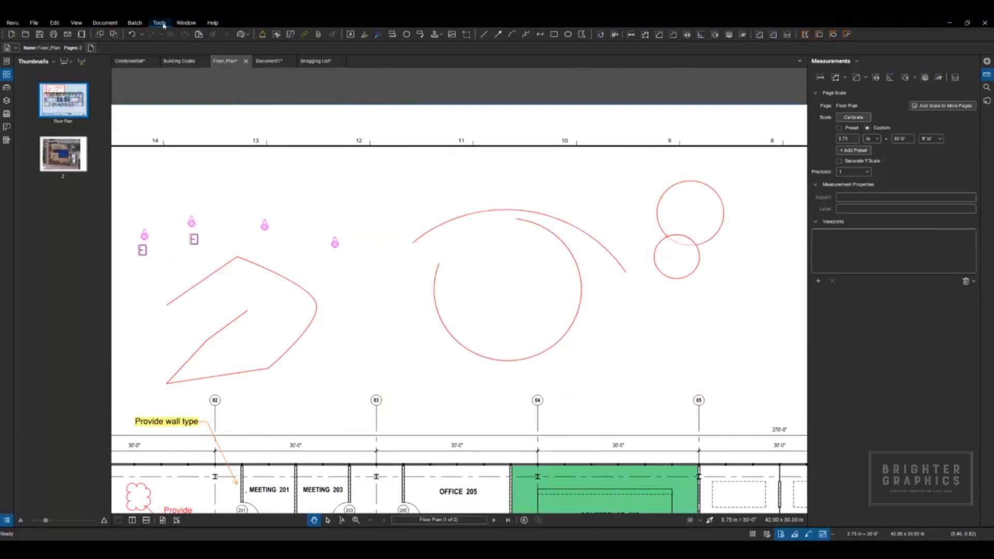
left_click(160, 23)
mouse_move(209, 35)
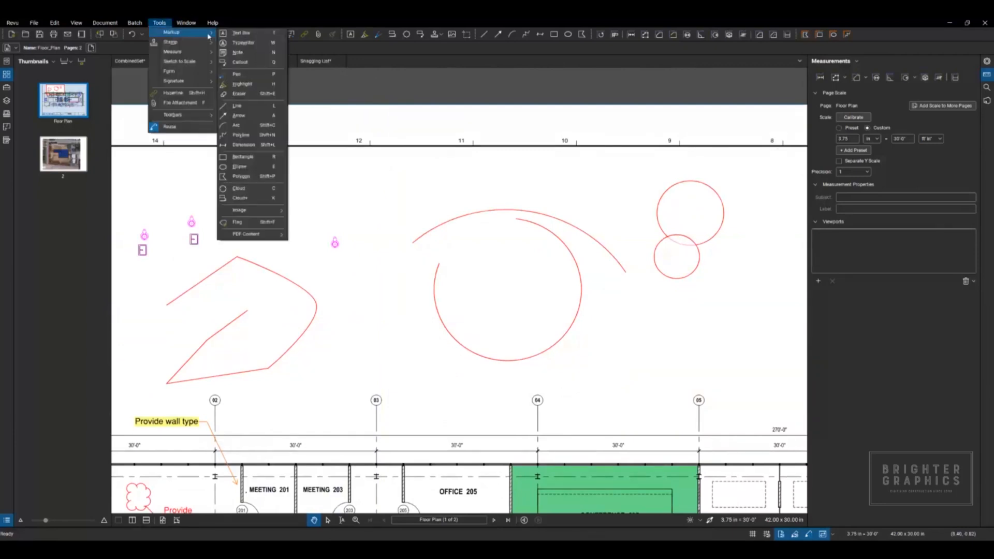
left_click(242, 136)
scroll(405, 373, "up", 3)
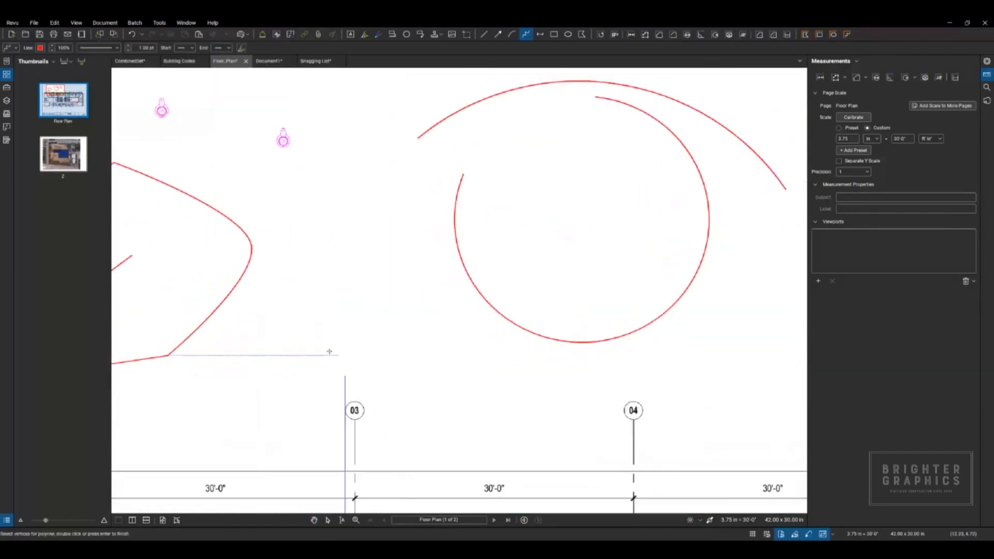
left_click(276, 337)
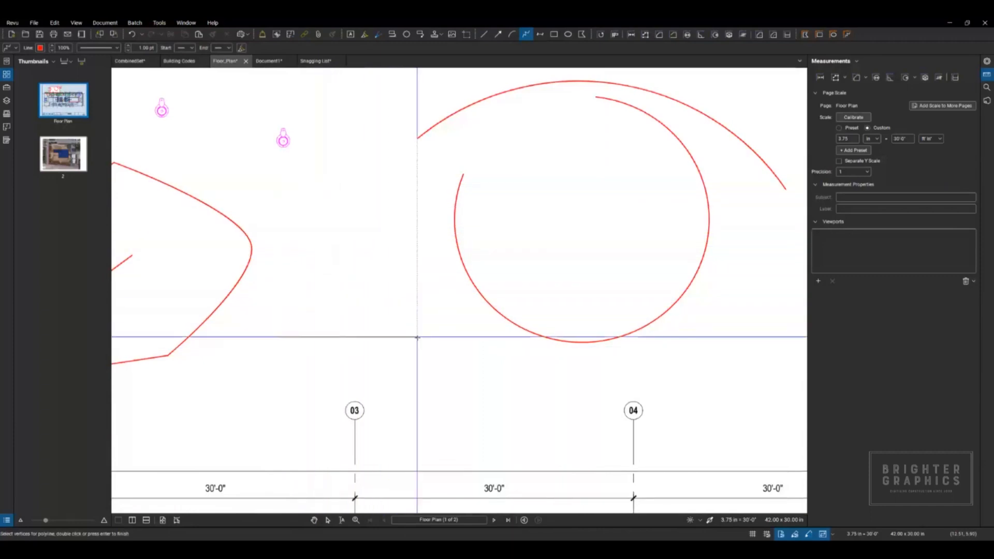
left_click(417, 336)
left_click(417, 435)
left_click(533, 435)
left_click(438, 341)
left_click(437, 255)
left_click(331, 254)
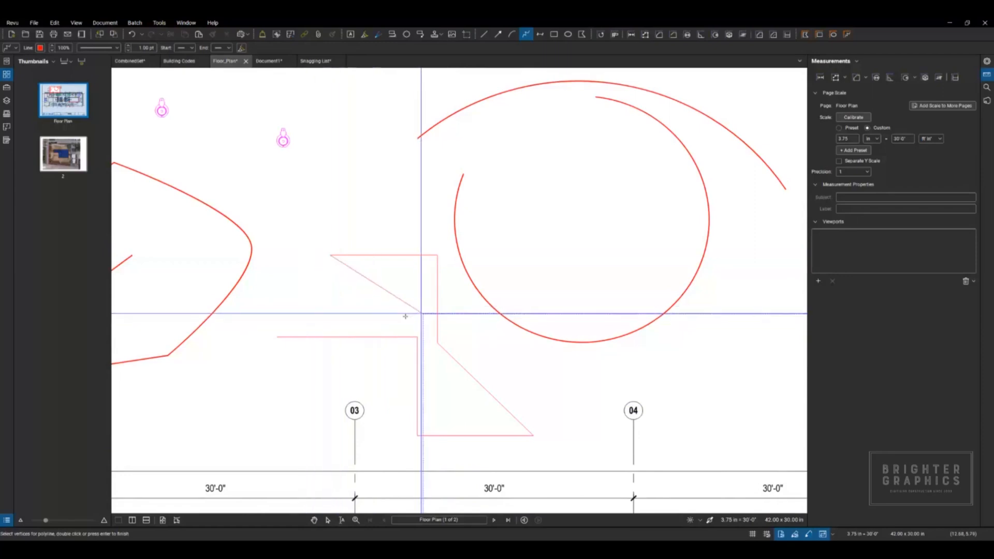
left_click(318, 320, "shift")
key("Return")
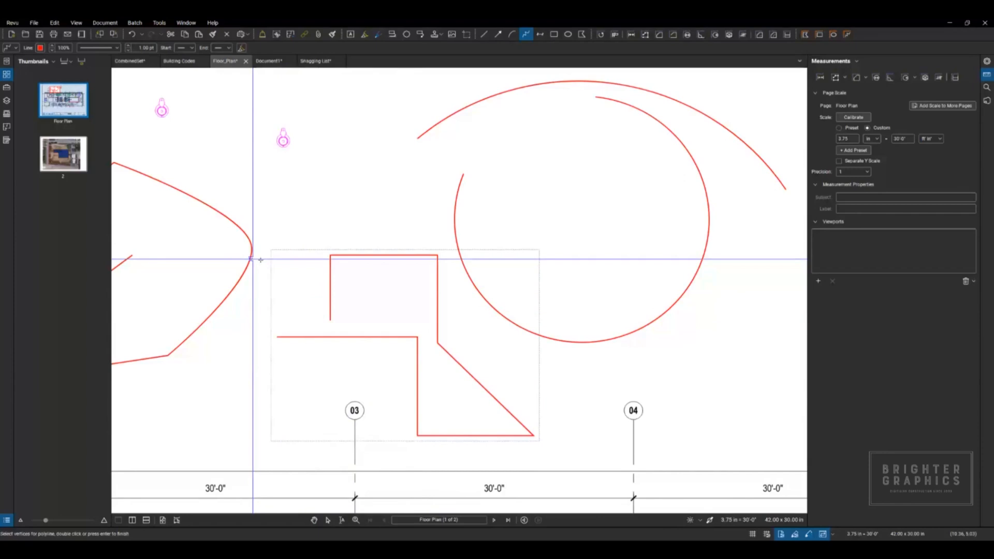
Step: Replace the new polyline's first corner with a control point further inward, and turn its leftmost segment into a downward-bulging arc
left_click(399, 338)
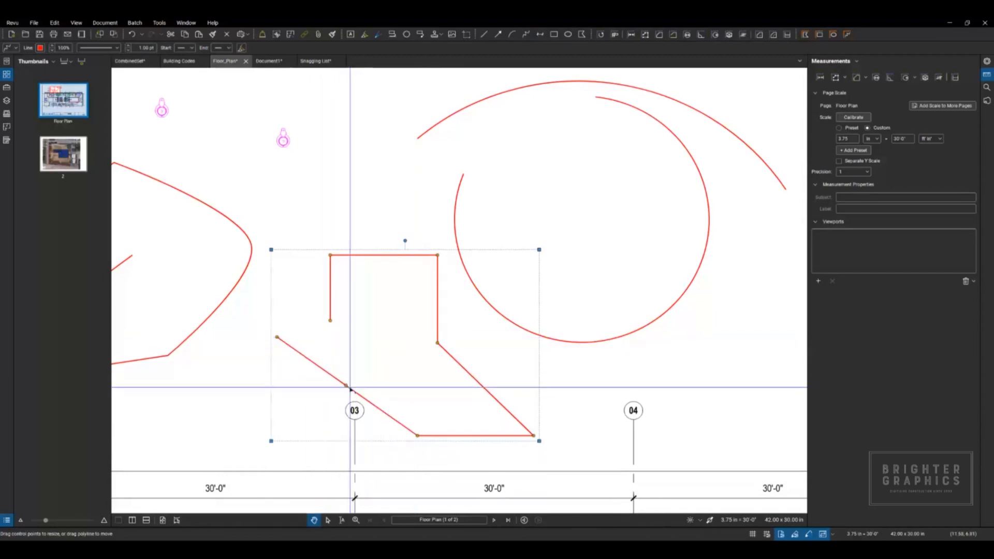
left_click_drag(354, 387, 374, 356)
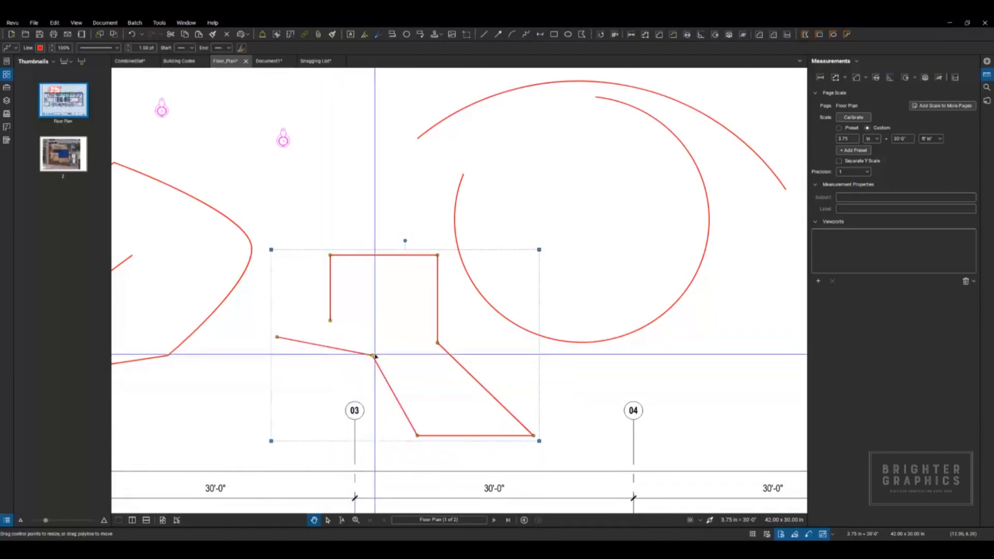
right_click(329, 350)
left_click(354, 382)
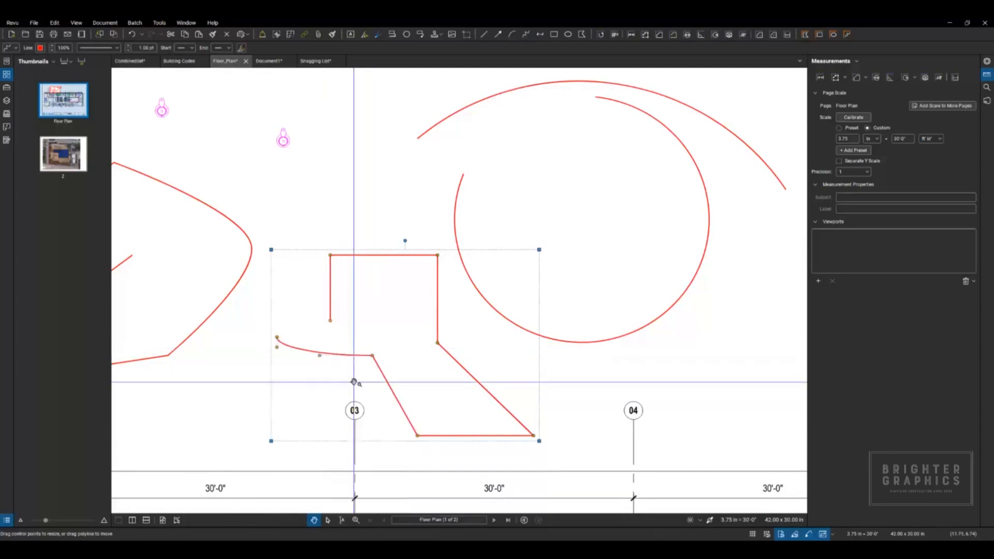
left_click_drag(319, 378, 352, 362)
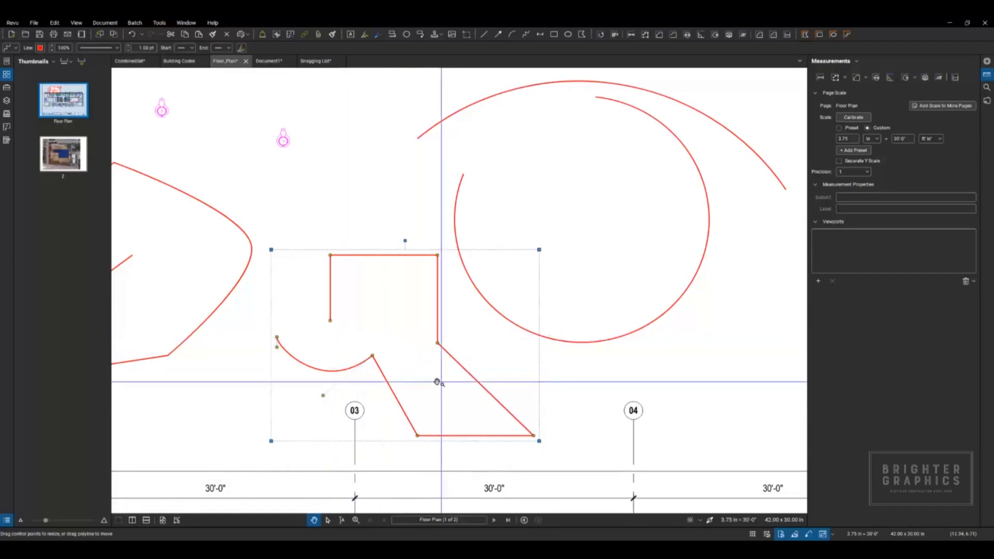
Step: Add three leaders to the "Provide wall type" callout, pointing to the wall between Meeting 201 and 203, Meeting 203's right wall and blank space
scroll(440, 381, "down", 3)
scroll(470, 388, "down", 1)
mouse_move(553, 377)
left_mouse_down()
mouse_move(536, 371)
mouse_move(513, 286)
left_mouse_up()
mouse_move(241, 362)
left_mouse_down()
mouse_move(269, 360)
mouse_move(386, 401)
left_mouse_up()
scroll(397, 392, "up", 5)
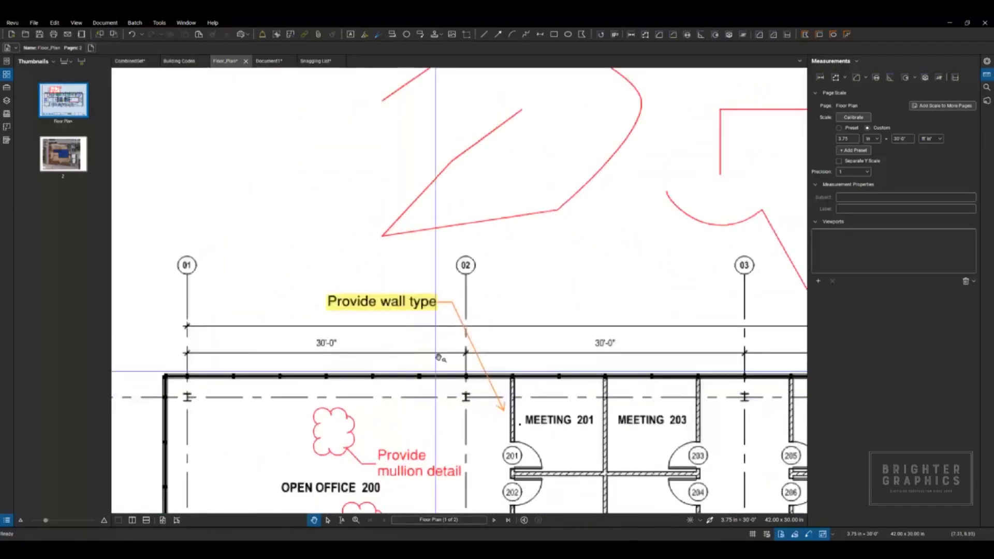
left_click(438, 308)
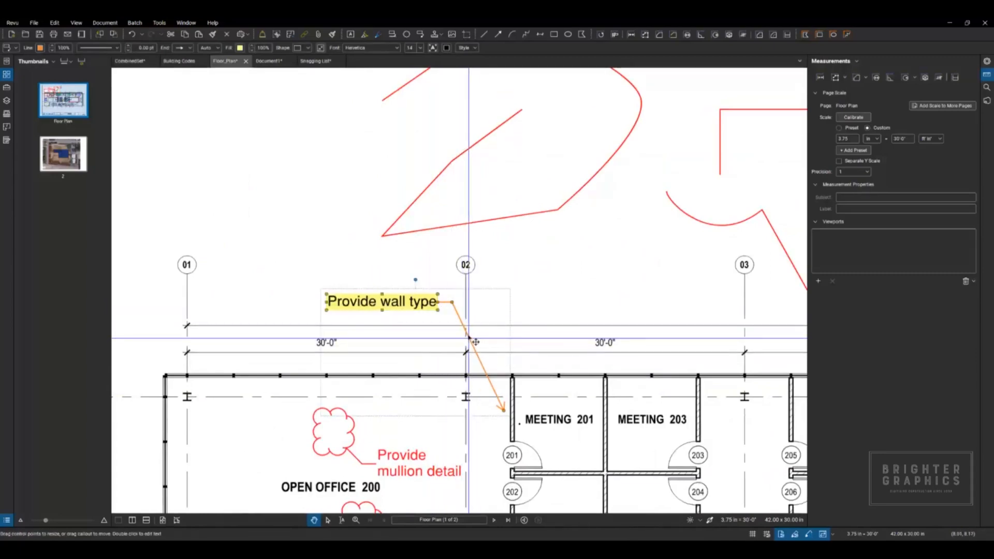
left_click_drag(453, 305, 603, 394)
left_click_drag(452, 303, 698, 396)
left_click_drag(466, 314, 642, 236)
Step: Move the "Provide wall type" text slightly up and left, and remove its leaders to blank space and the wall between Meeting 201 and 203
mouse_move(391, 305)
left_mouse_down()
mouse_move(278, 264)
mouse_move(378, 295)
left_mouse_up()
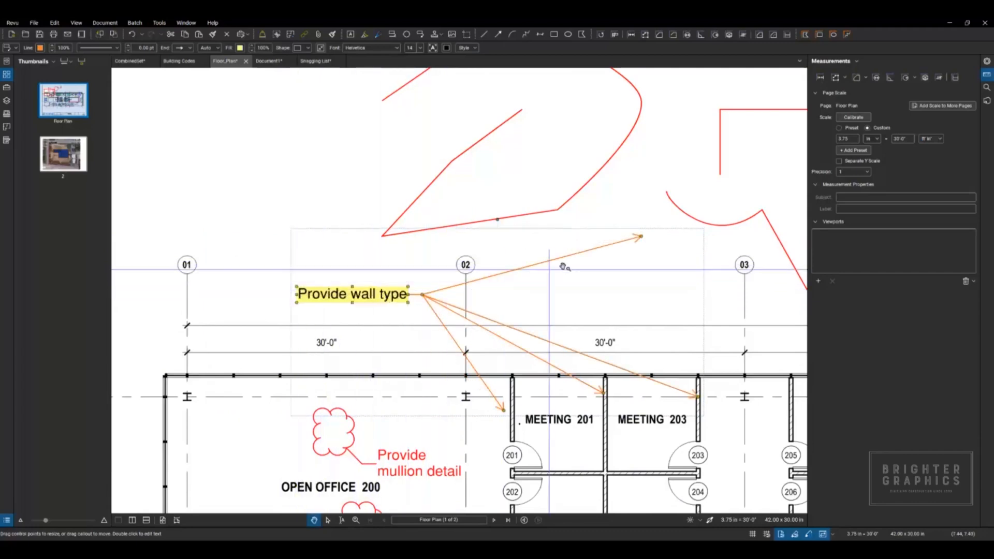
left_click_drag(641, 237, 605, 395)
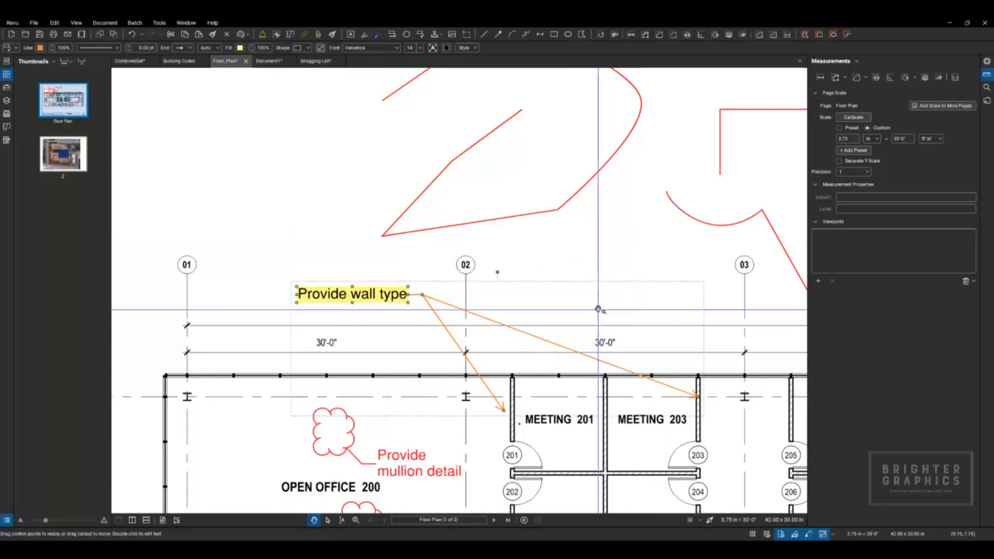
left_click(290, 149)
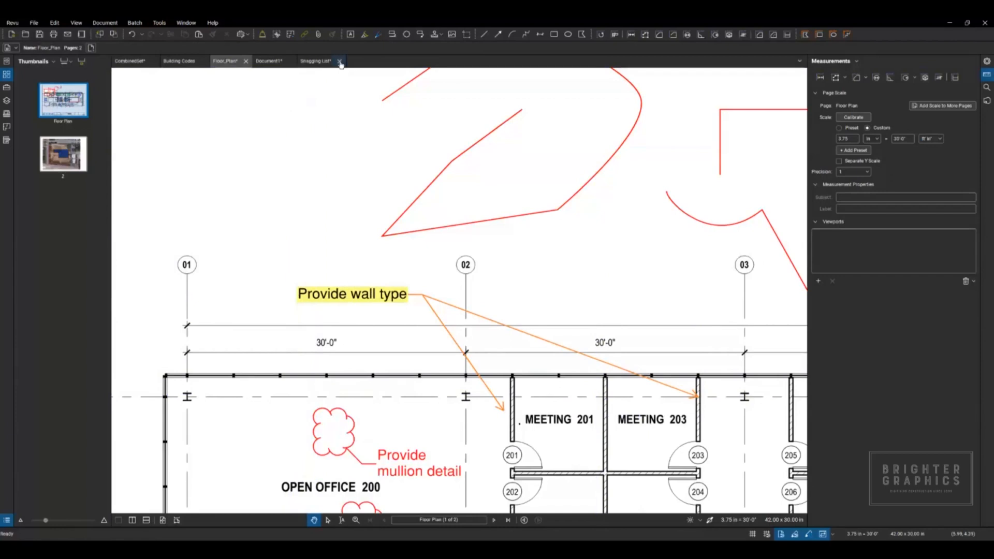
Step: Close all documents other than Document1 without saving, and close Document1 without saving as well
right_click(277, 63)
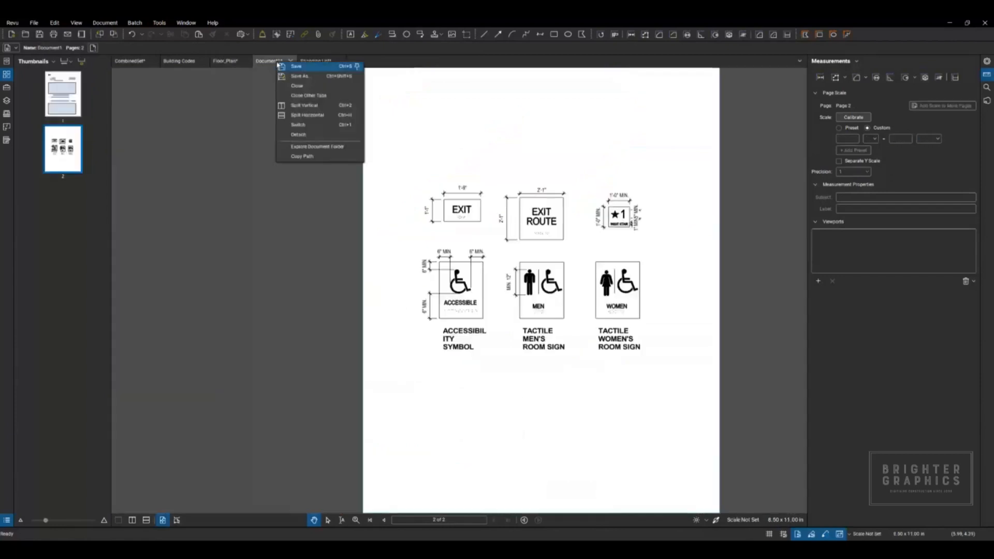
left_click(296, 96)
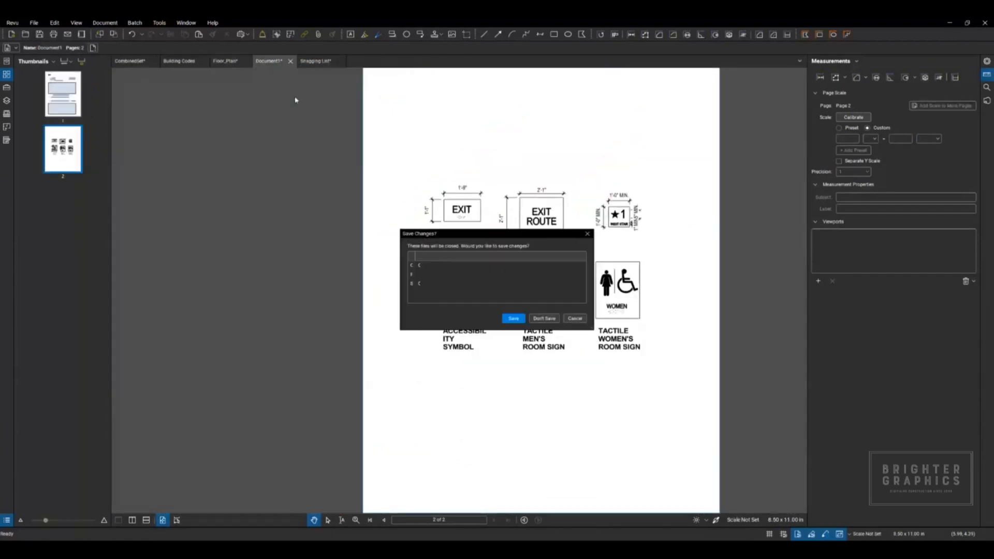
left_click(545, 318)
left_click(150, 61)
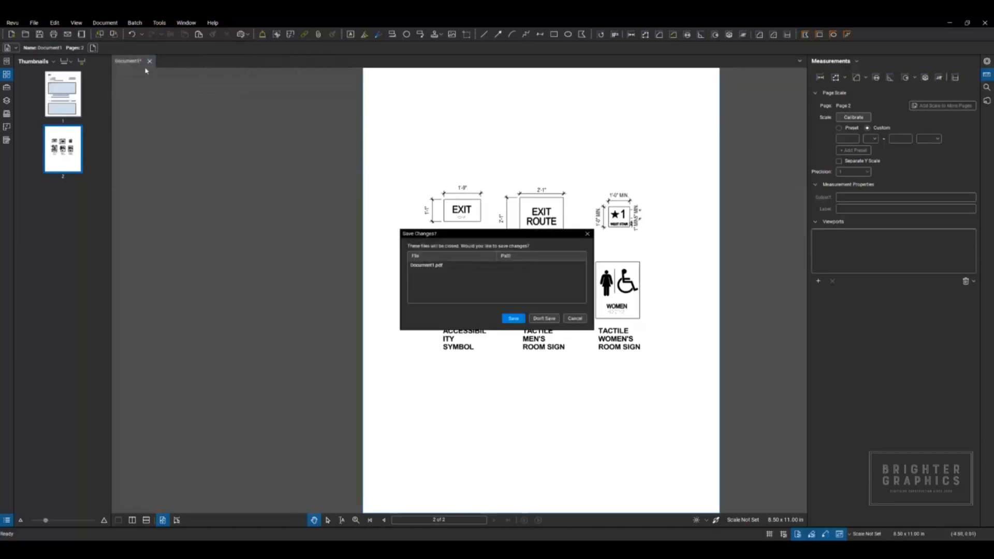
left_click(544, 319)
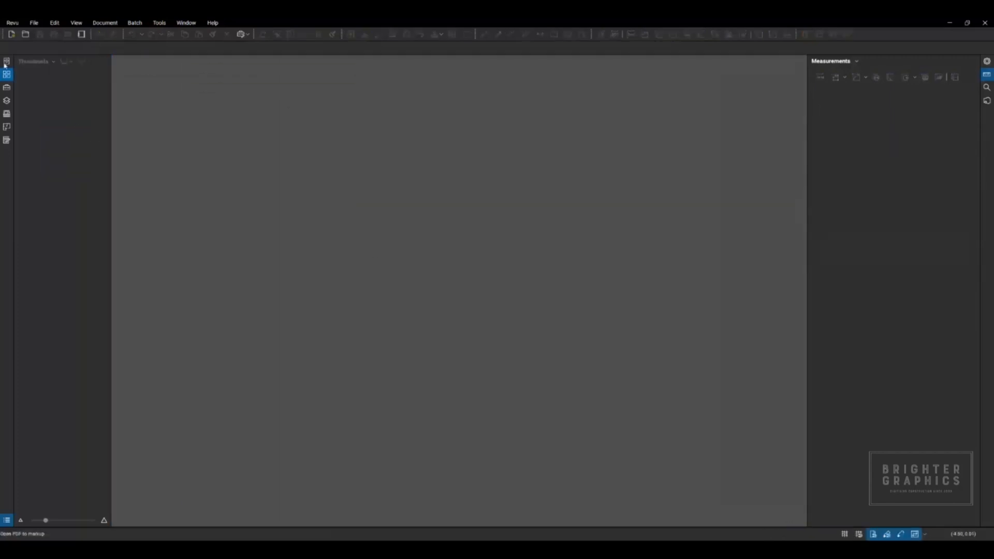
Step: Open A 2.01.2_Rev A.pdf from the Demo Files category and collapse that category
left_click(7, 63)
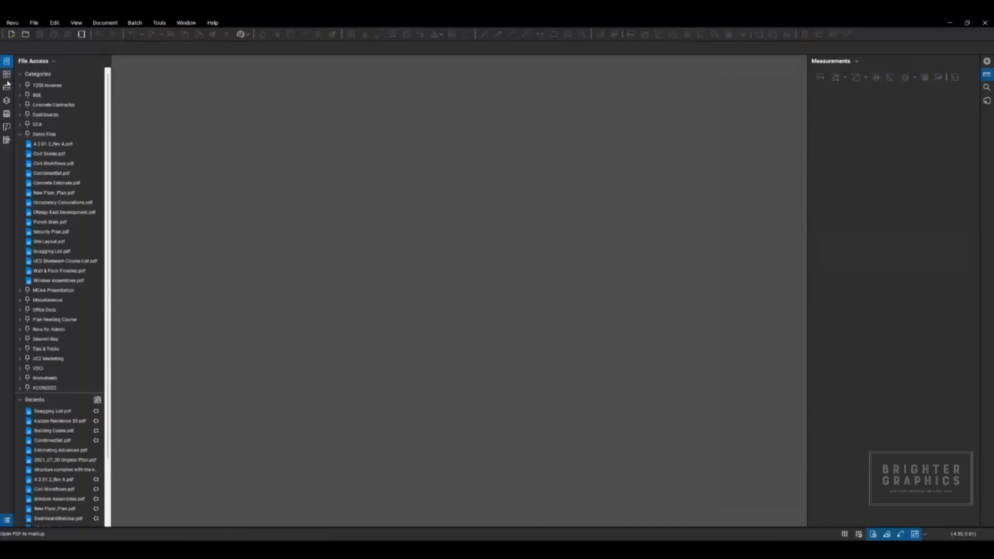
left_click(49, 147)
left_click(21, 135)
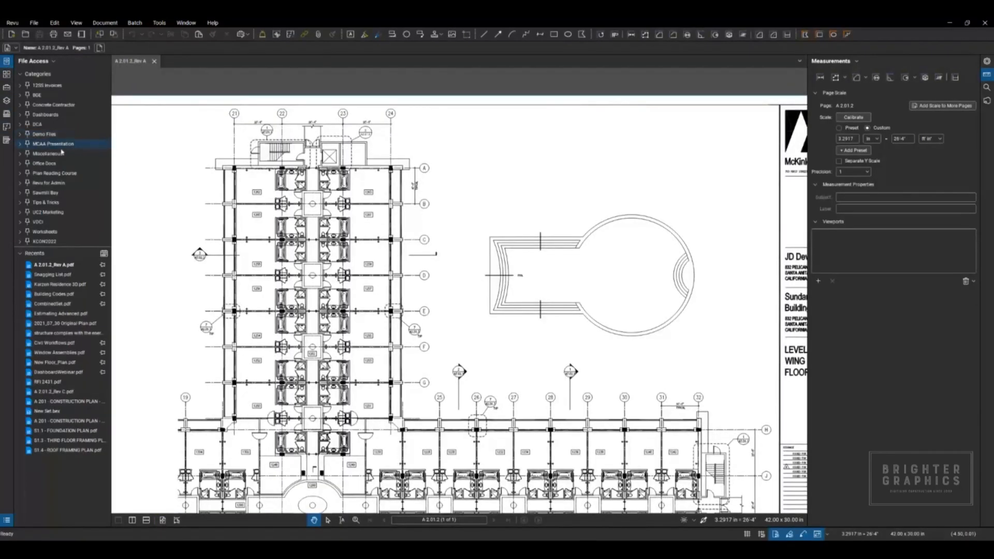
scroll(311, 243, "down", 3)
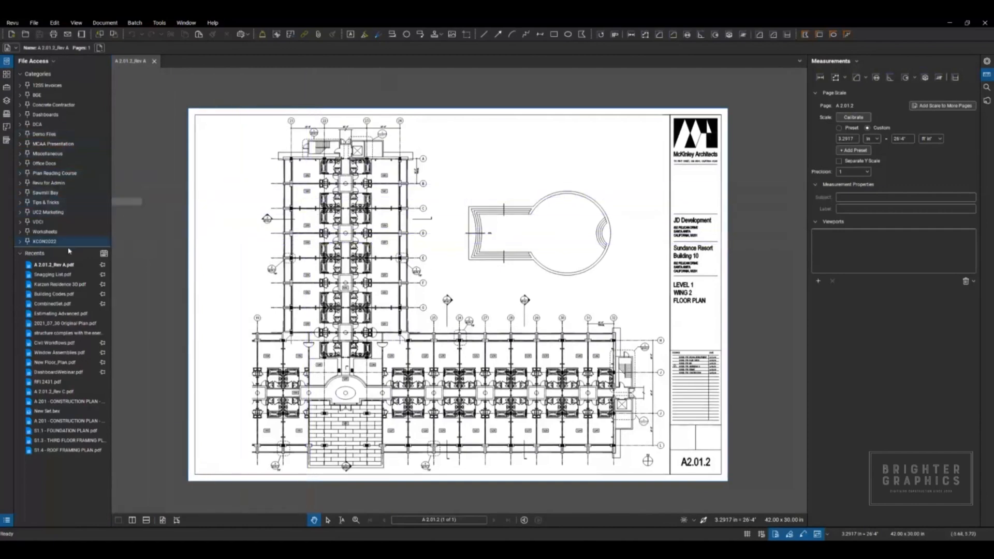
Step: Open A 2.01.2_Rev C.pdf from the folder that contains the Rev A drawing
right_click(59, 267)
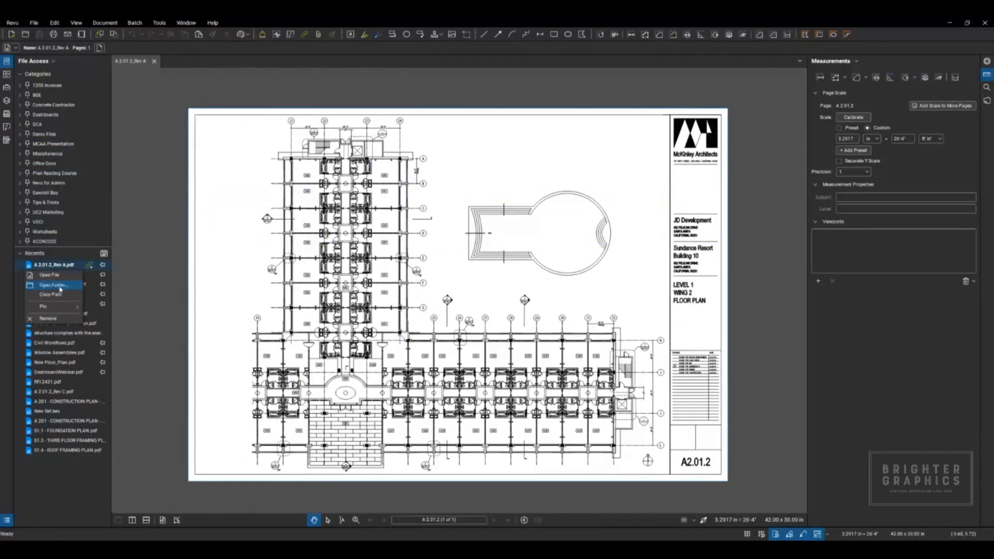
left_click(57, 286)
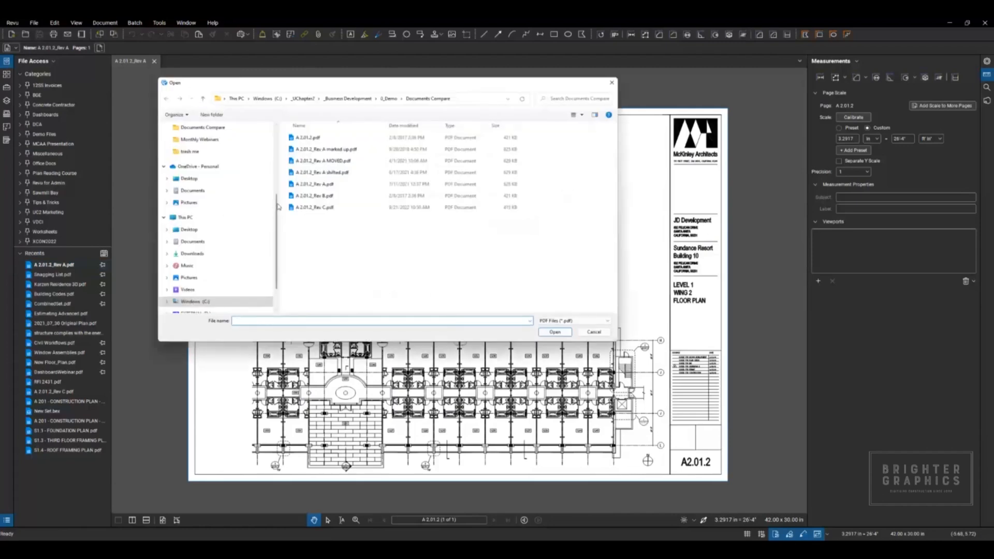
left_click(311, 208)
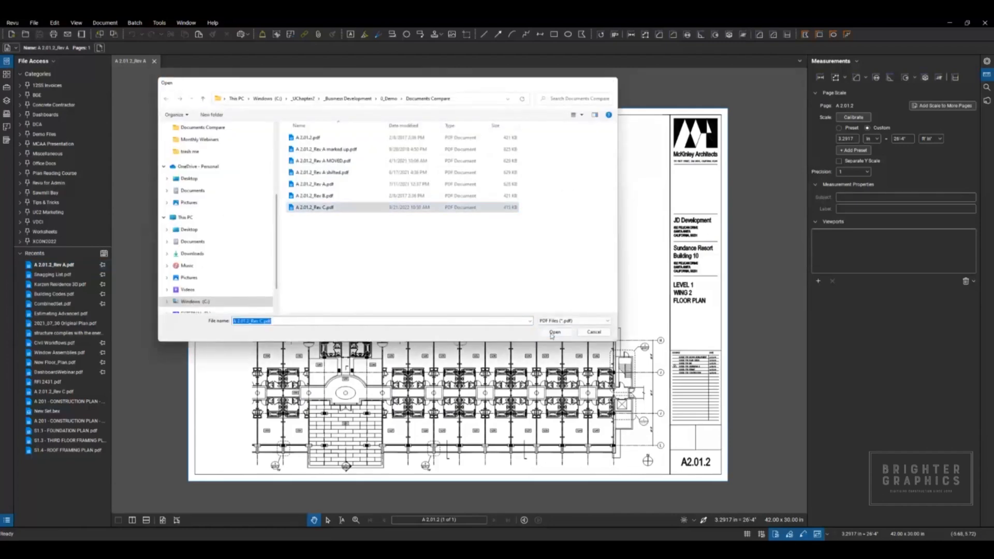
left_click(554, 332)
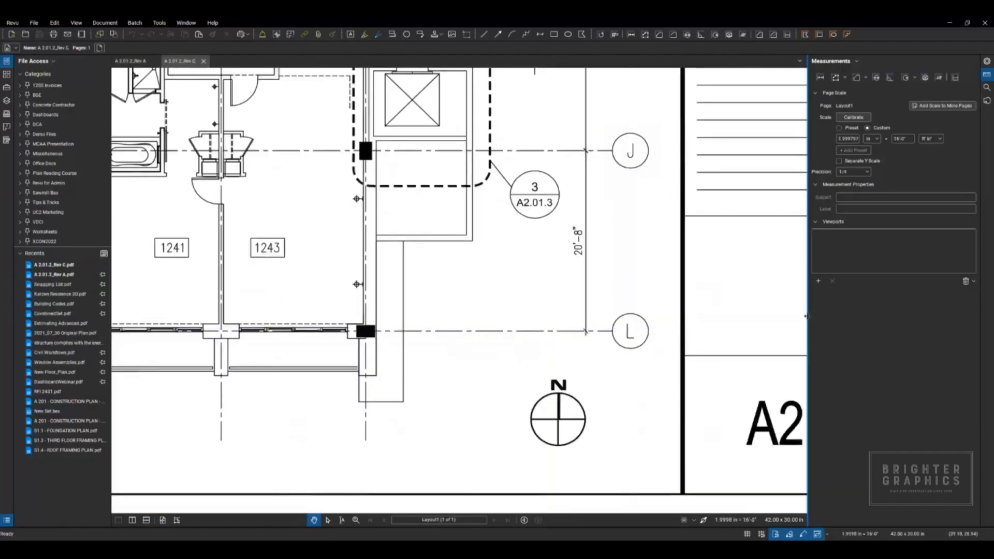
Step: Collapse both side panels and split the workspace vertically to show Rev A and Rev C side by side
double_click(807, 316)
double_click(111, 296)
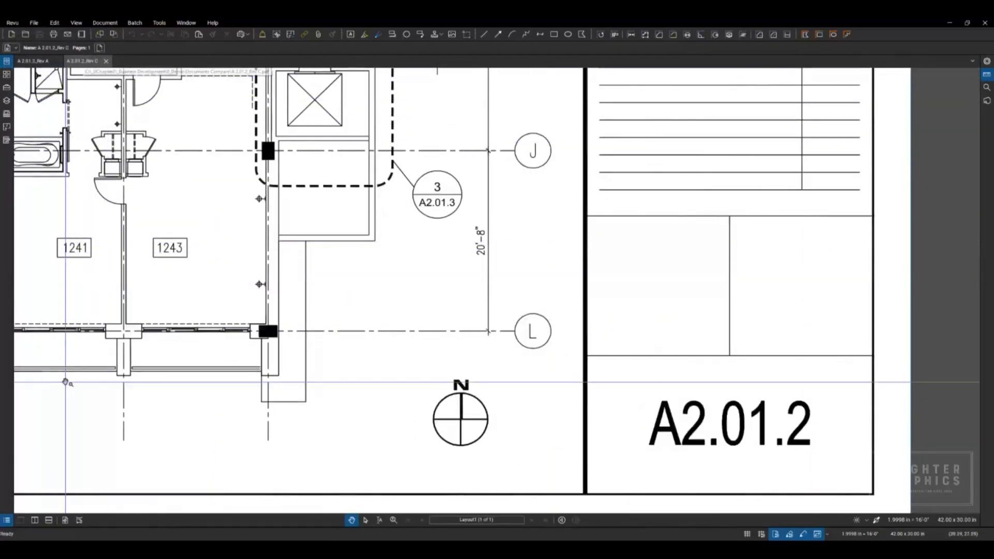
left_click(36, 520)
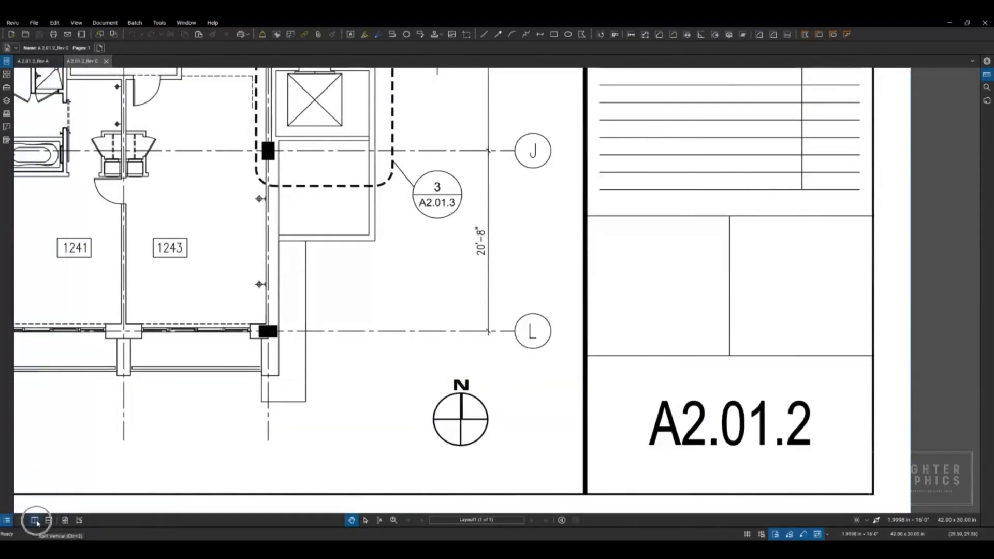
left_click(36, 520)
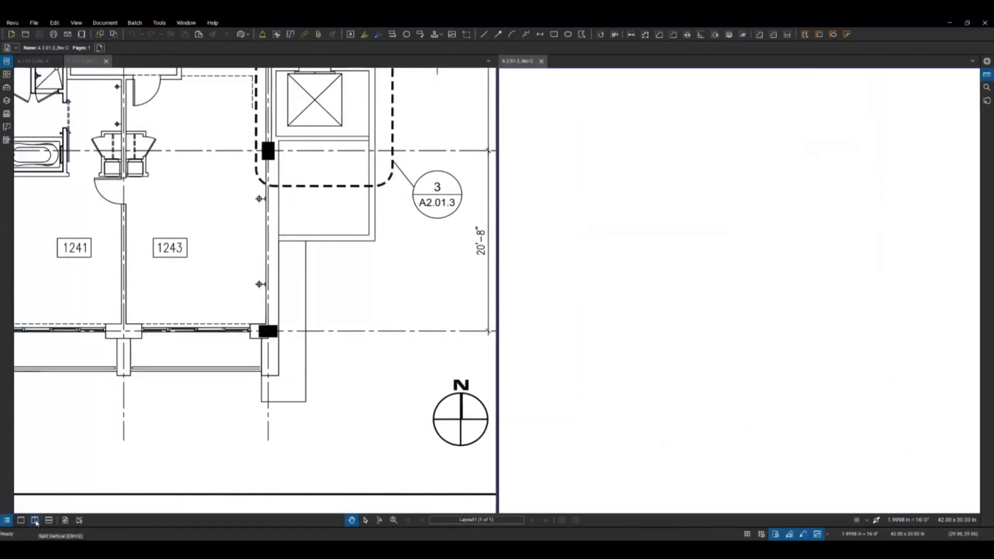
key("ctrl")
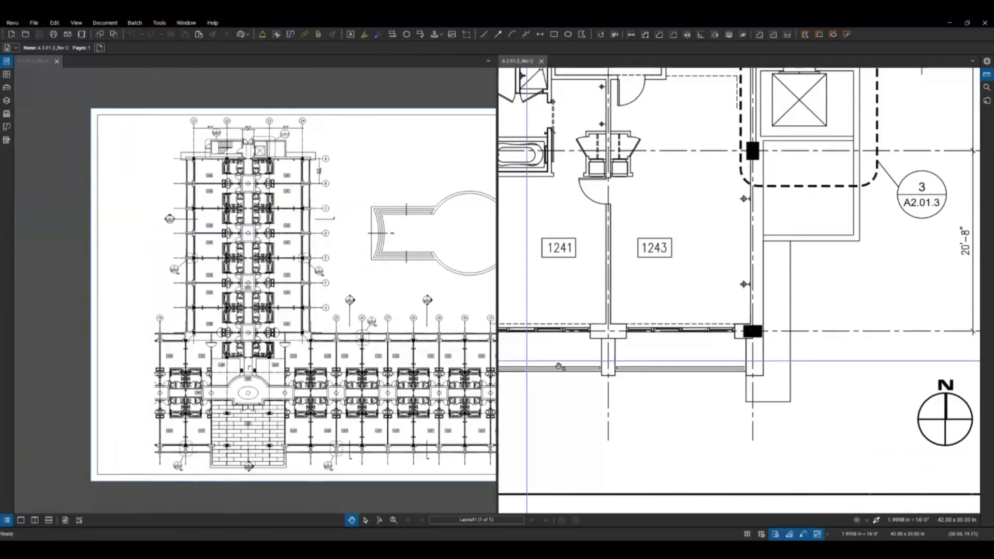
Step: Synchronize the two split views and compare Rev A with Rev C around rooms 1240 to 1243
left_click(817, 534)
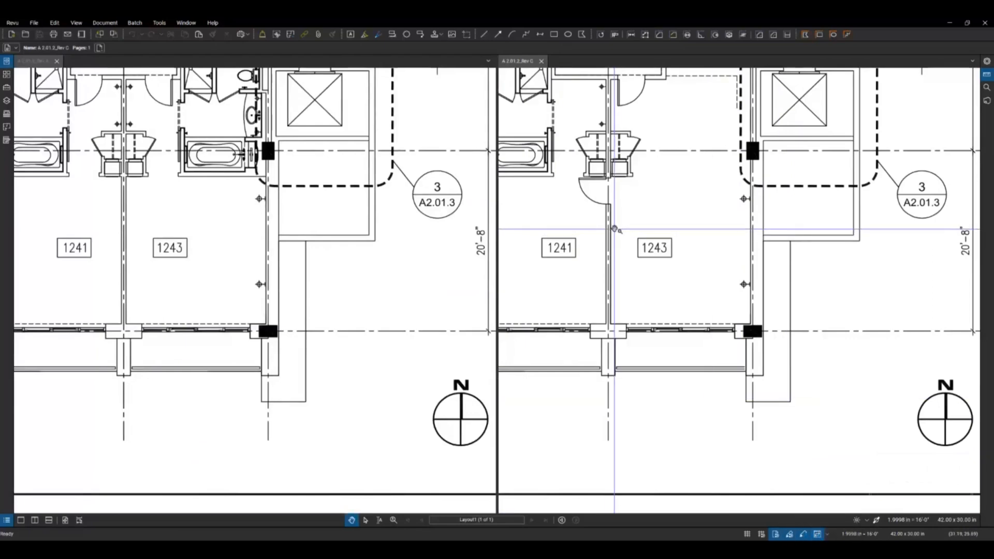
scroll(631, 219, "down", 5)
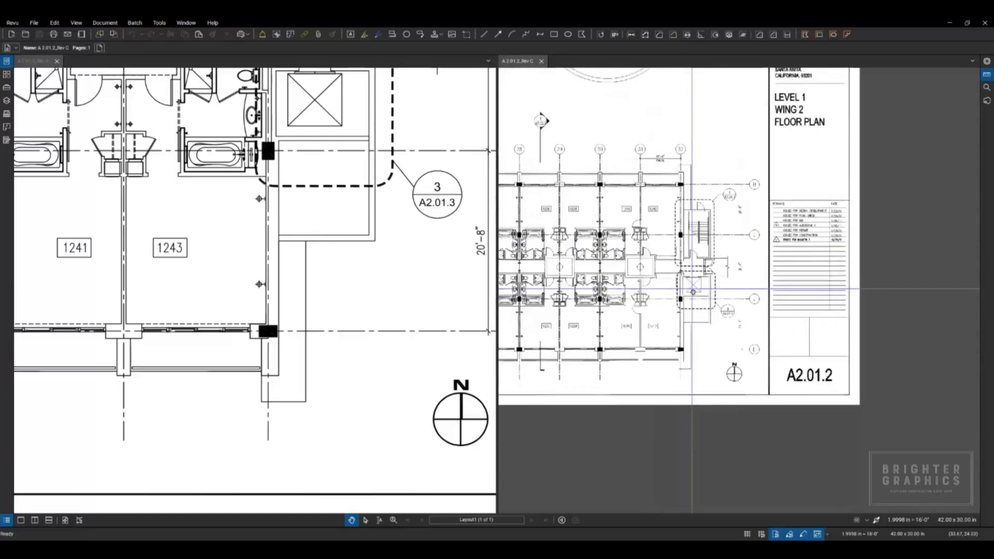
scroll(671, 138, "up", 5)
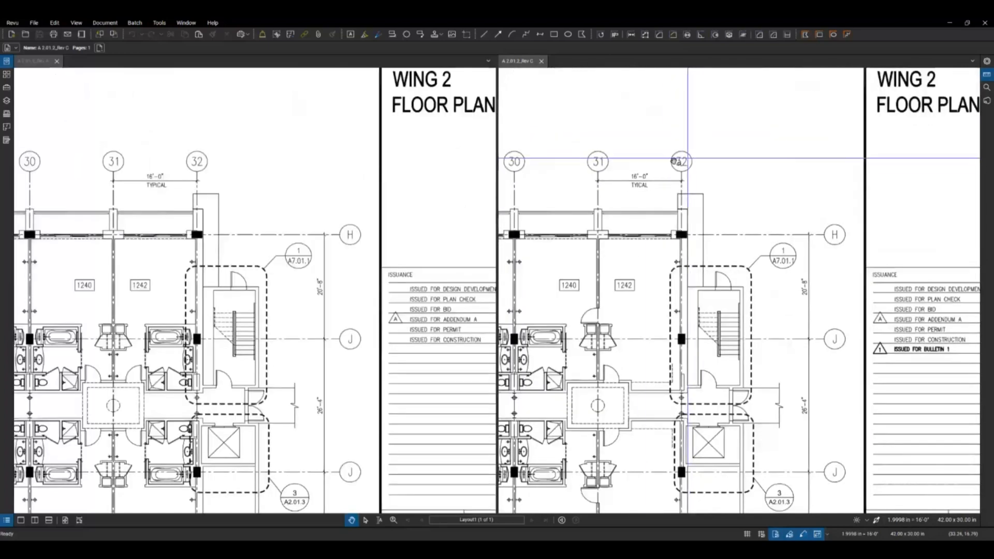
left_click_drag(171, 249, 410, 260)
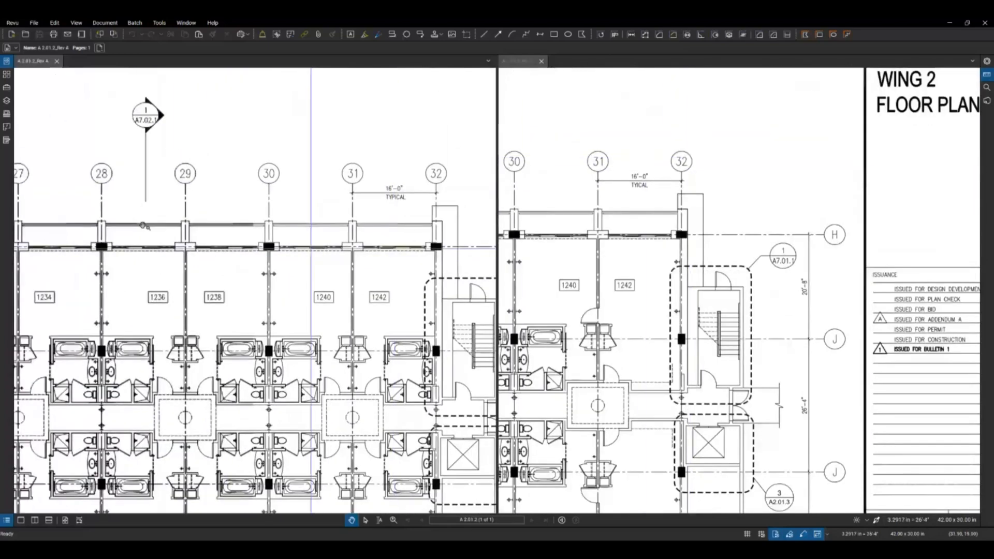
scroll(203, 231, "down", 3)
left_click_drag(310, 341, 297, 284)
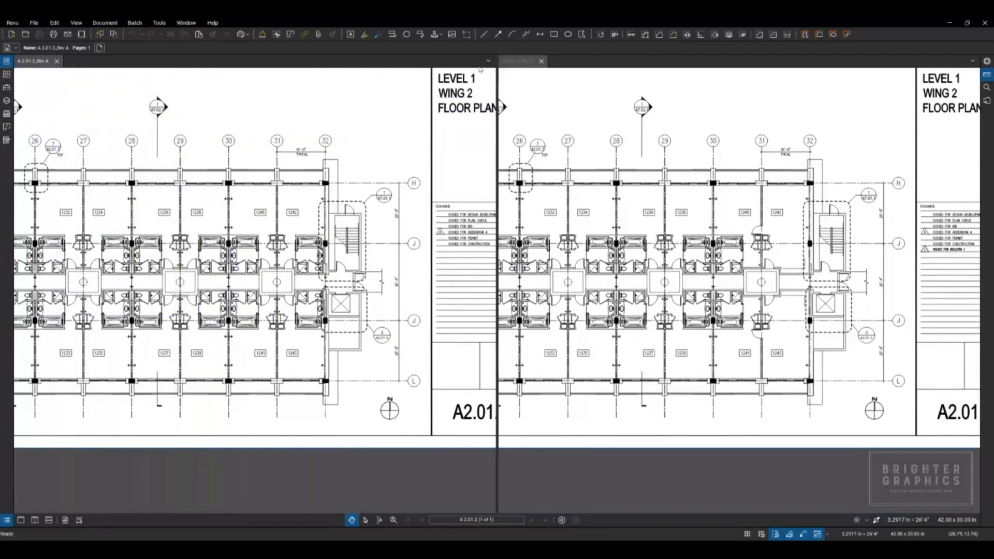
Step: Compare the Rev A and Rev C documents with synchronized split-screen view and the Printed Documents (same printer) comparison type
left_click(114, 24)
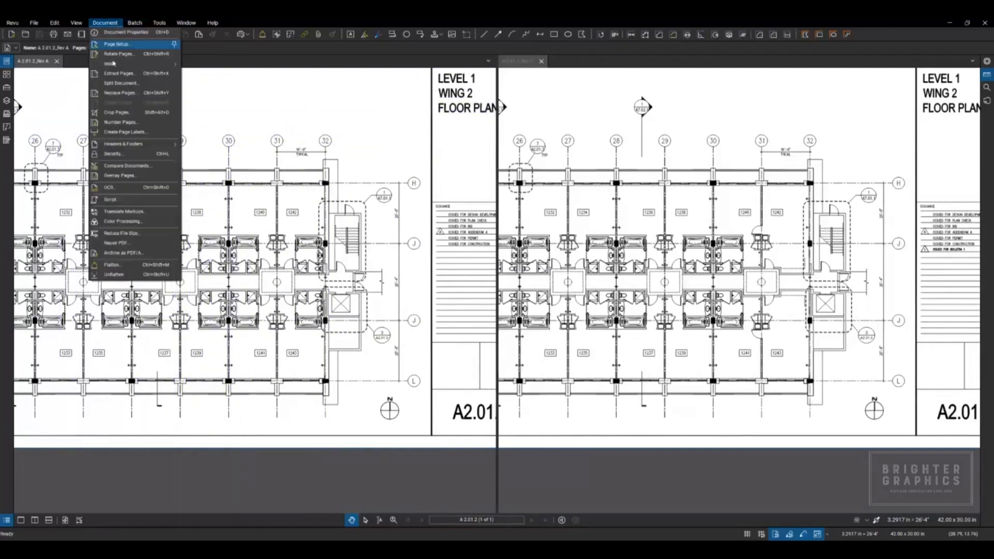
left_click(128, 166)
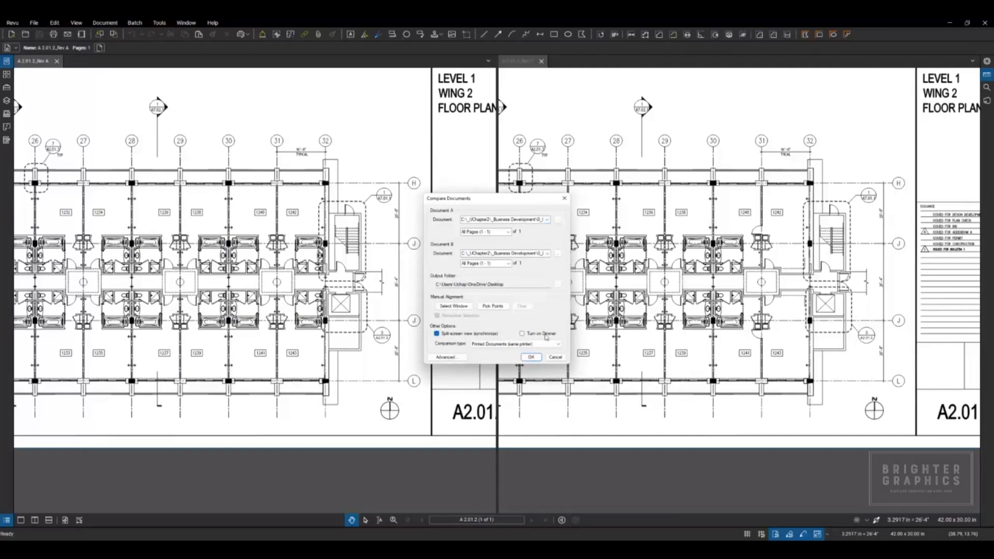
left_click(530, 358)
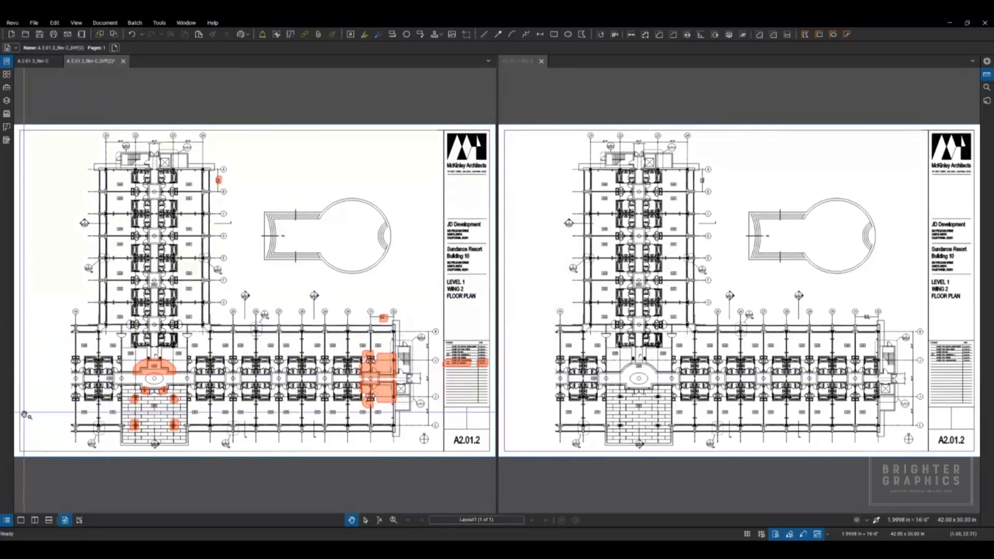
Step: Show the comparison result in its own middle pane, close its duplicate beside Rev C, and make the three panes equally wide
left_click(35, 520)
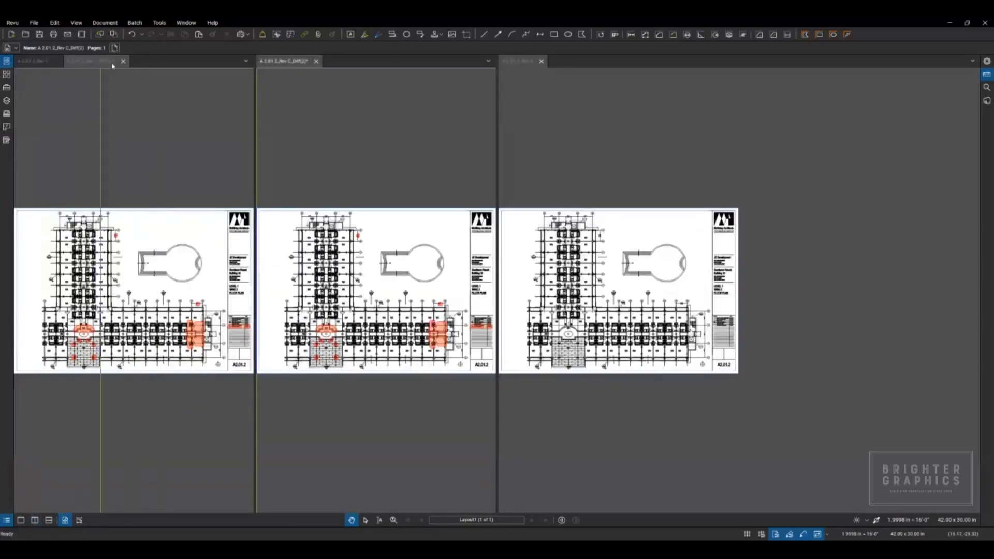
left_click(123, 61)
left_click_drag(498, 176, 664, 182)
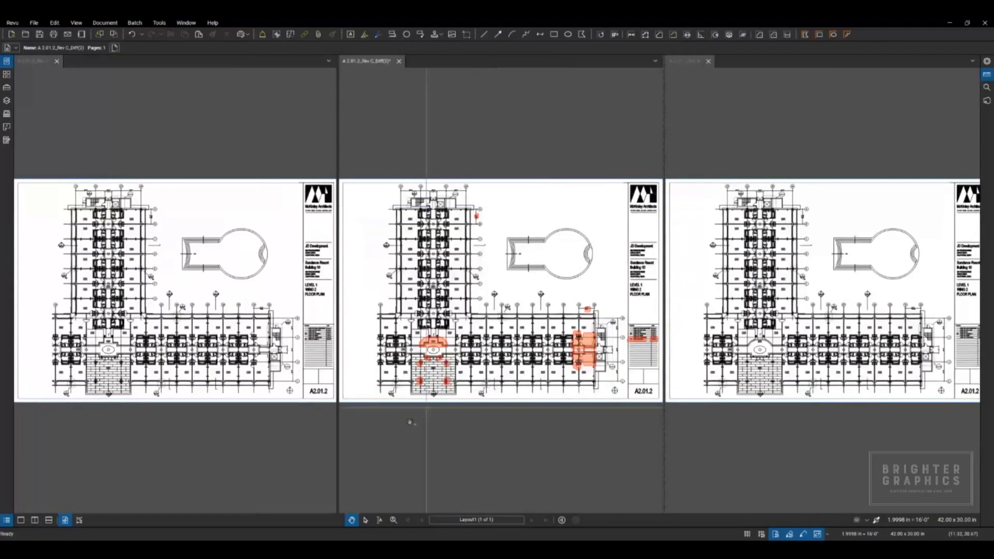
Step: Examine the clouded differences around lobby 1200, patio 1201 and rooms 1240 to 1243 across the three panes
scroll(414, 387, "up", 5)
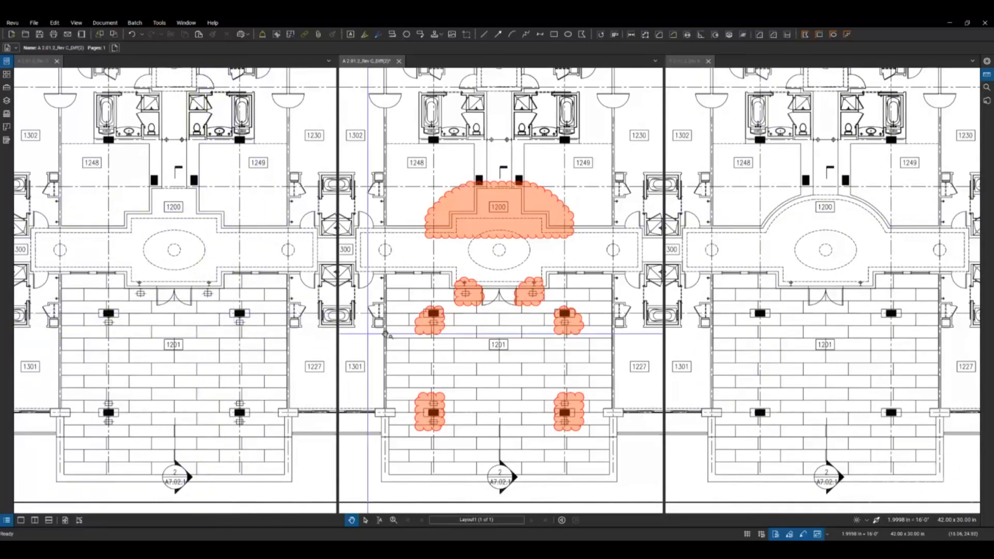
scroll(414, 347, "down", 2)
left_click_drag(545, 327, 255, 322)
left_click_drag(566, 296, 458, 310)
scroll(512, 301, "up", 4)
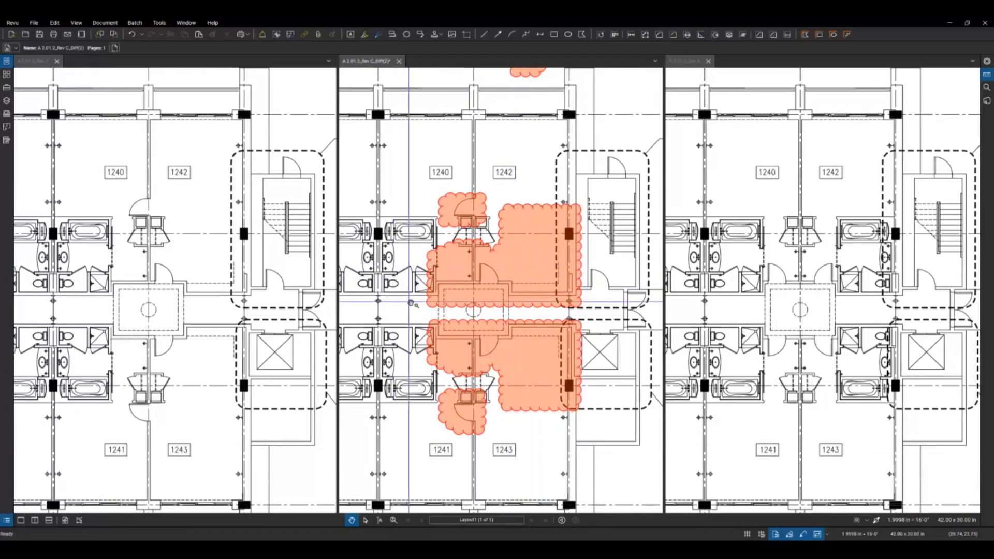
scroll(414, 305, "down", 3)
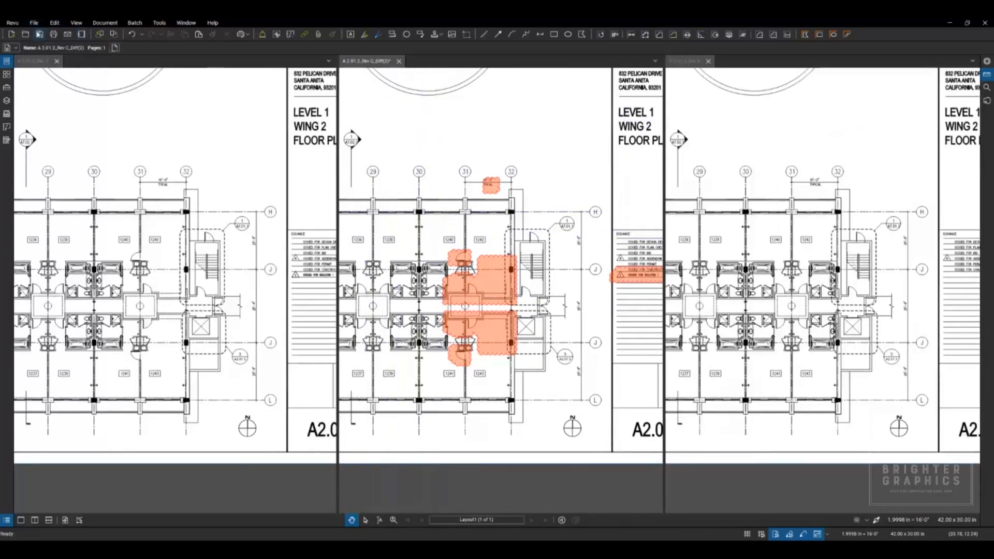
Step: Save the comparison to the Desktop as A 2.01.2_Rev C_Diff(2).pdf, replacing the existing file, and close it
left_click(34, 23)
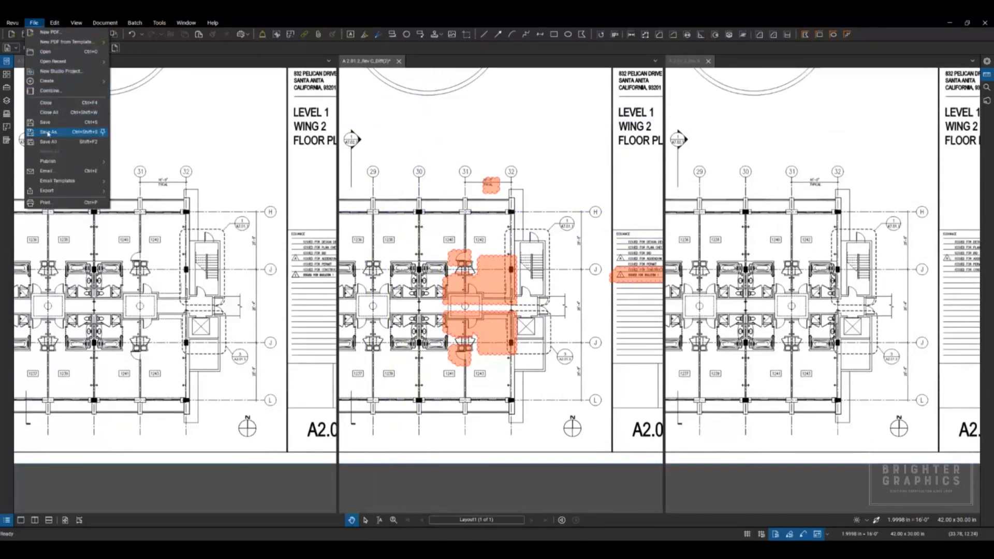
left_click(48, 133)
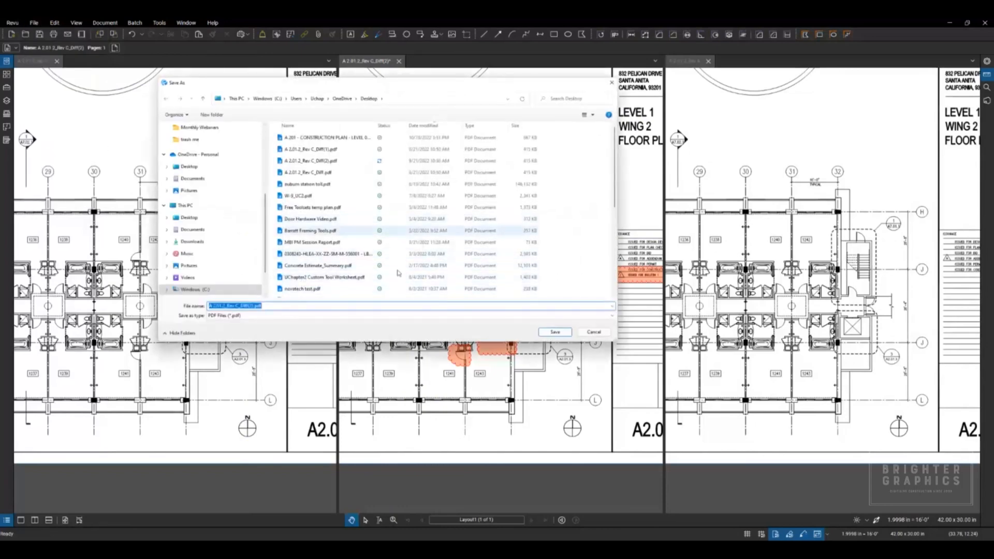
left_click(554, 333)
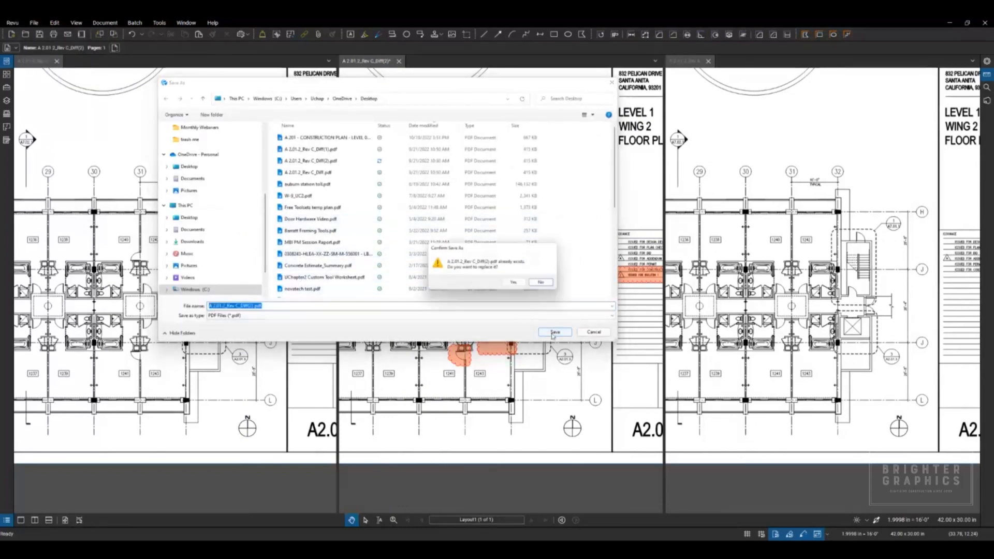
left_click(519, 286)
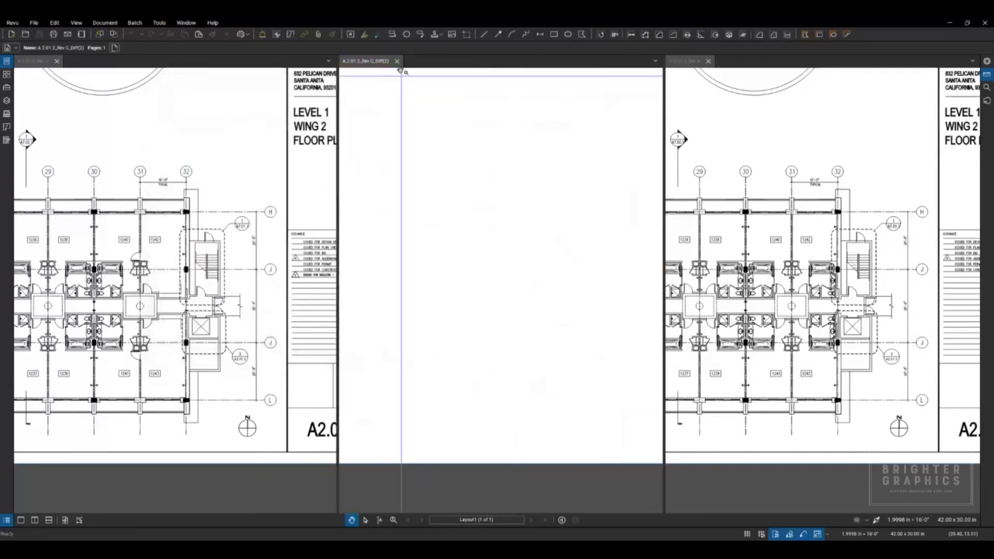
left_click(397, 61)
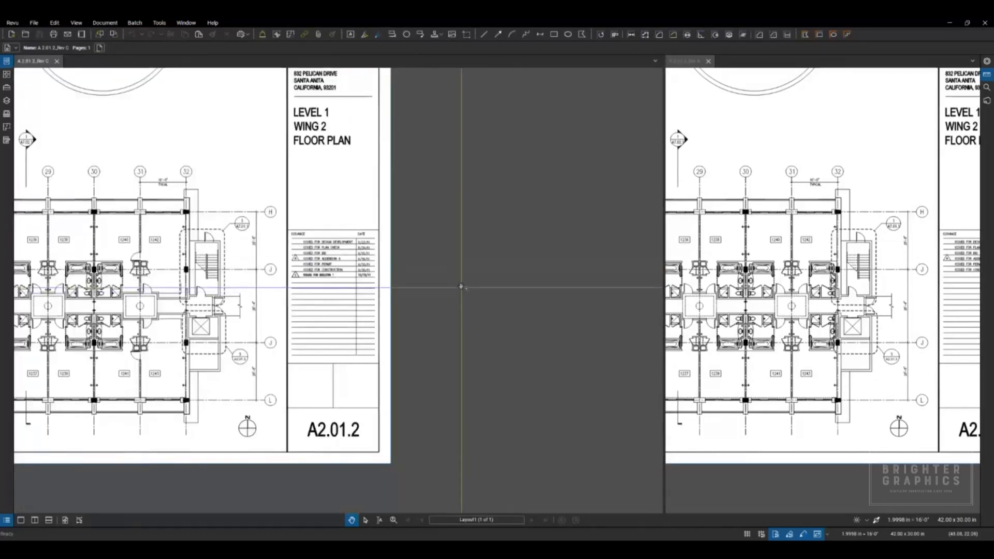
Step: Create a page overlay of the two drawings with Rev C in red and Rev A in green
left_click(108, 23)
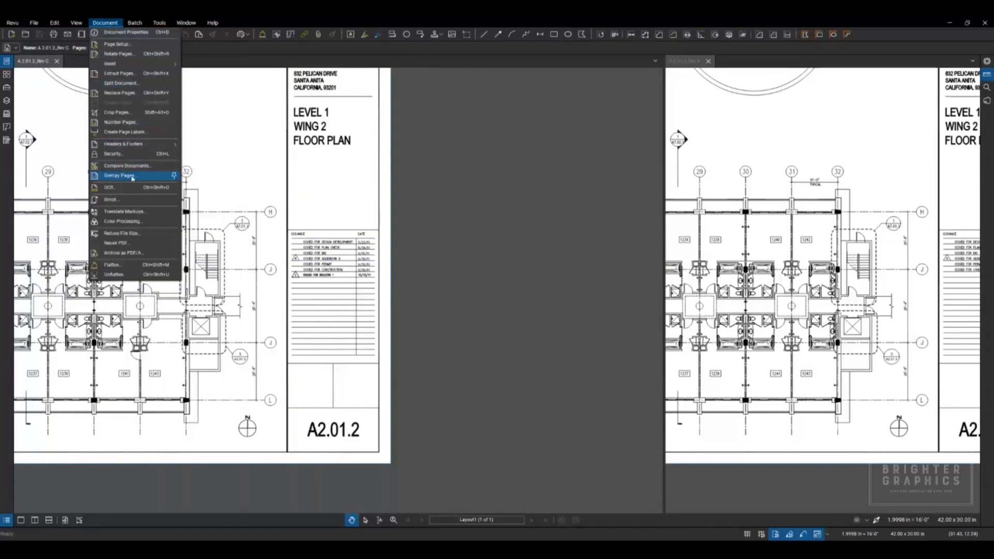
left_click(133, 179)
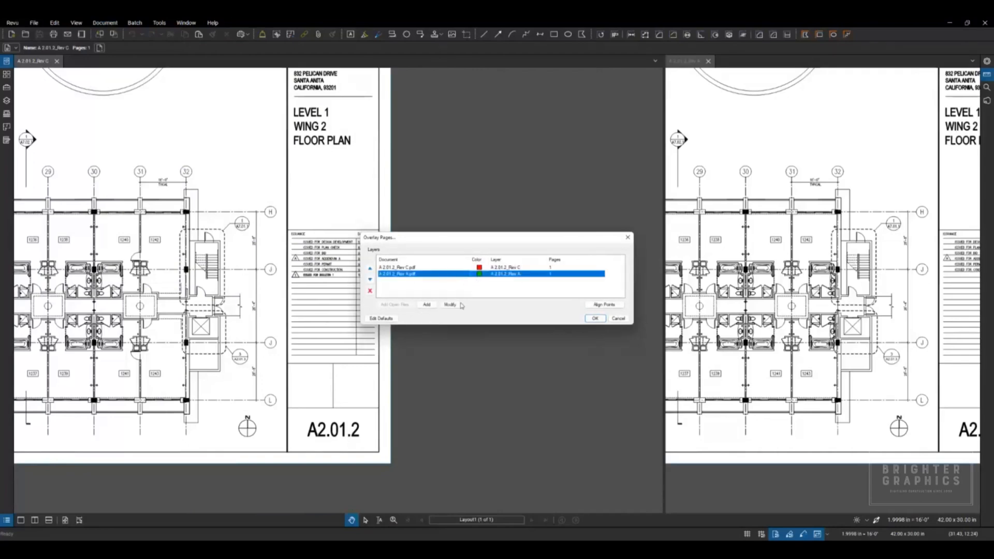
left_click(451, 306)
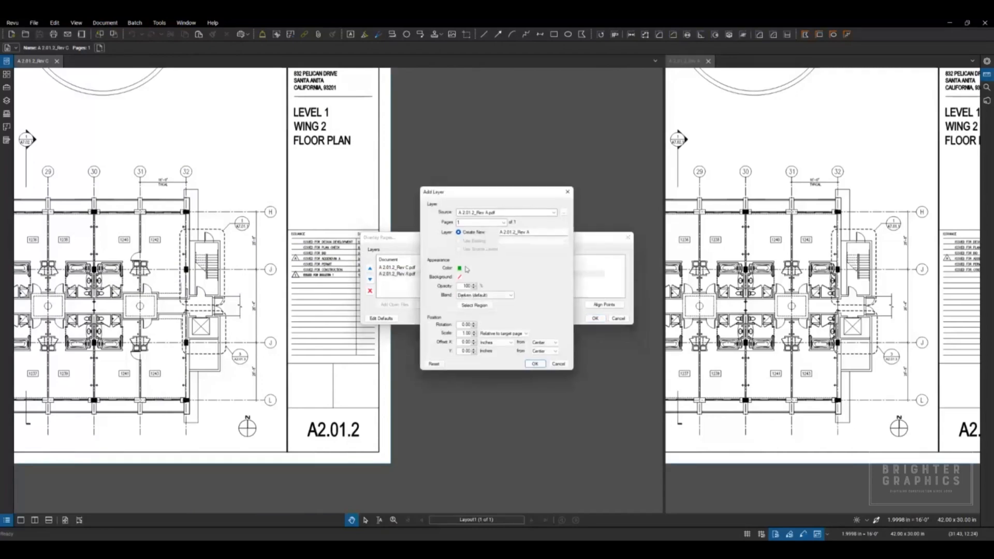
left_click(459, 268)
left_click(550, 273)
left_click(557, 364)
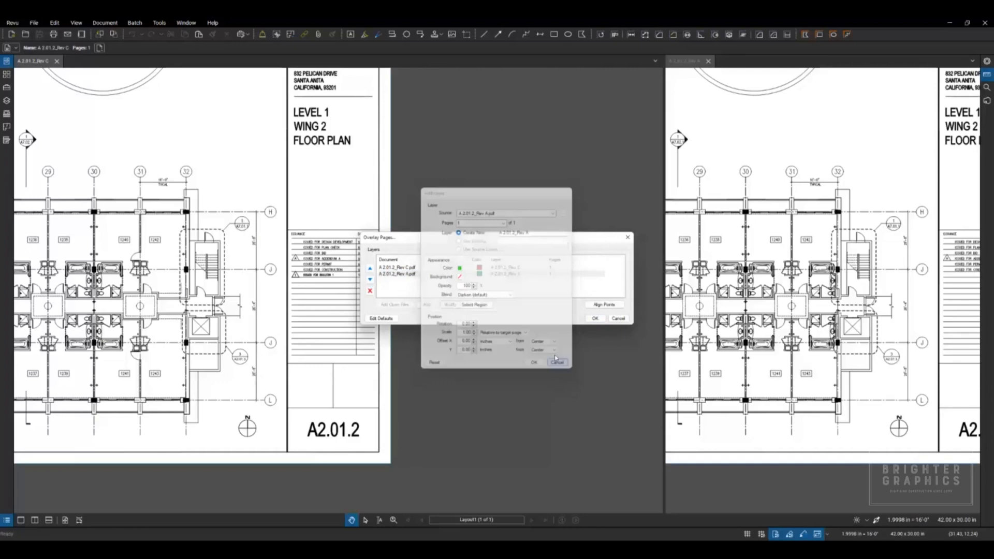
left_click(596, 318)
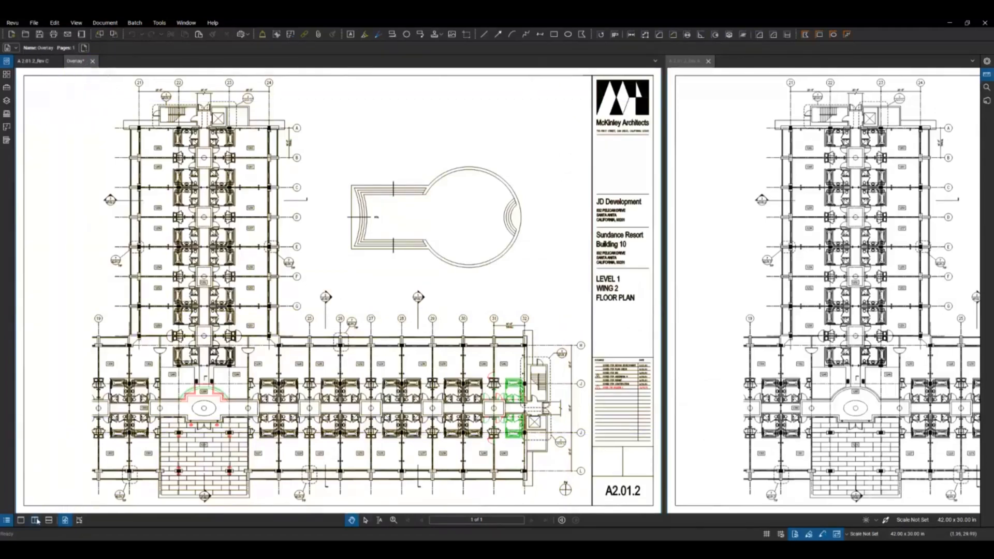
Step: Show the overlay in its own pane between Rev C and Rev A, without a duplicate beside Rev C, focused on lobby 1200
left_click(35, 520)
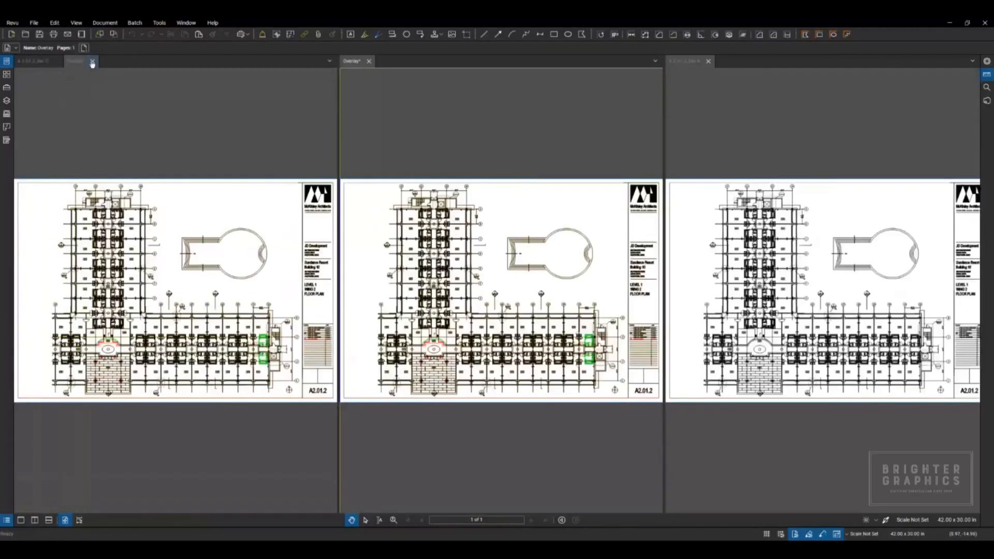
scroll(423, 377, "up", 7)
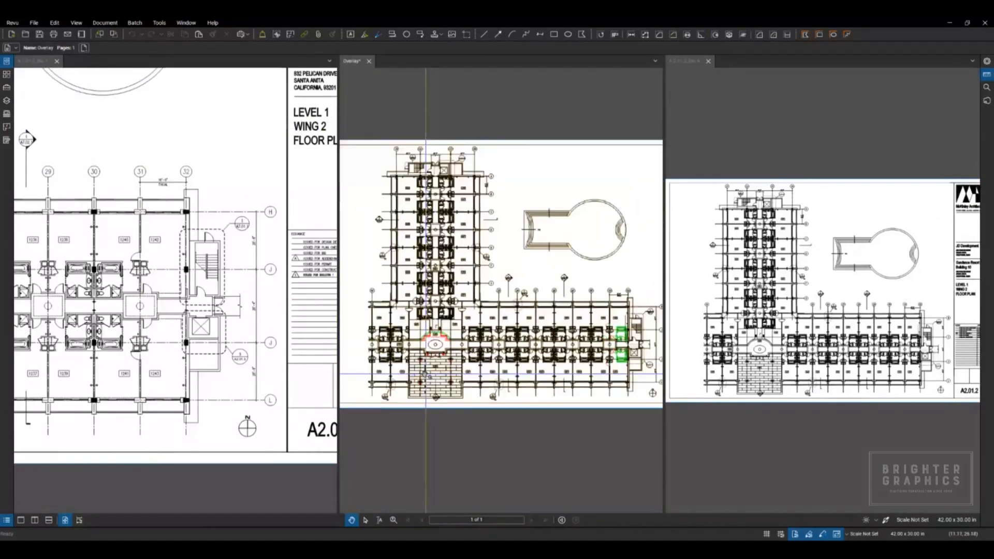
scroll(422, 378, "up", 2)
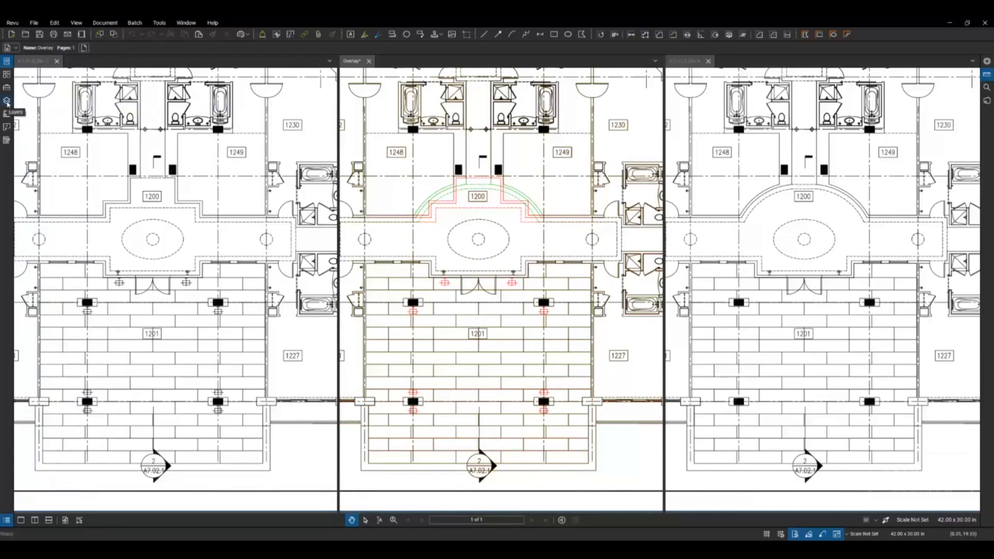
Step: Switch the overlay's Rev C and Rev A layers off and on in turn to inspect each revision, and collapse the layer list
left_click(6, 102)
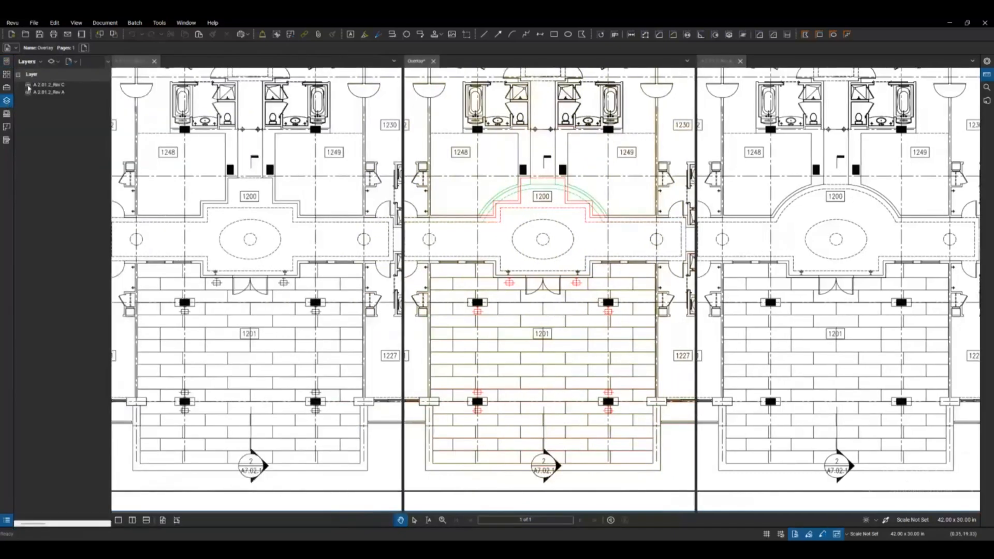
left_click(29, 85)
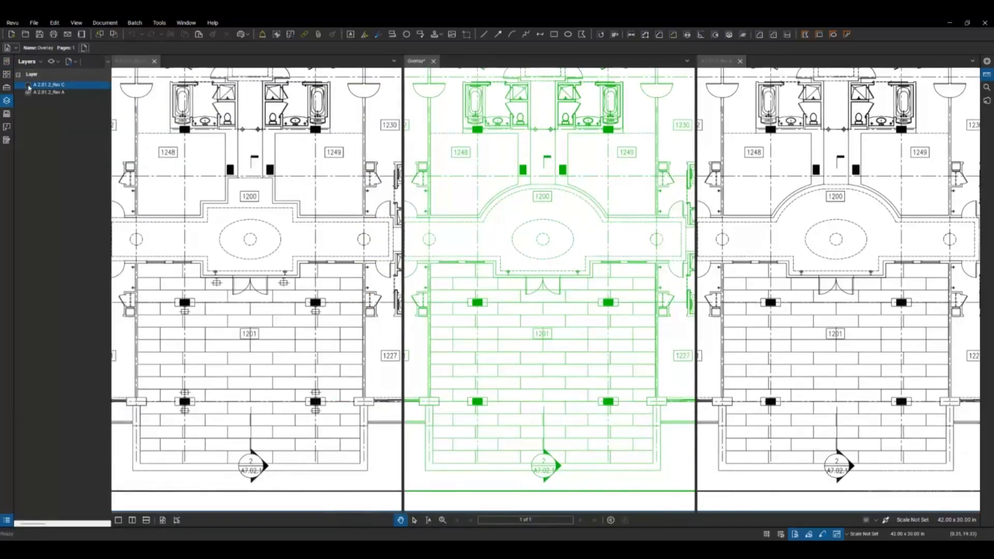
left_click(29, 85)
left_click(29, 94)
left_click(29, 93)
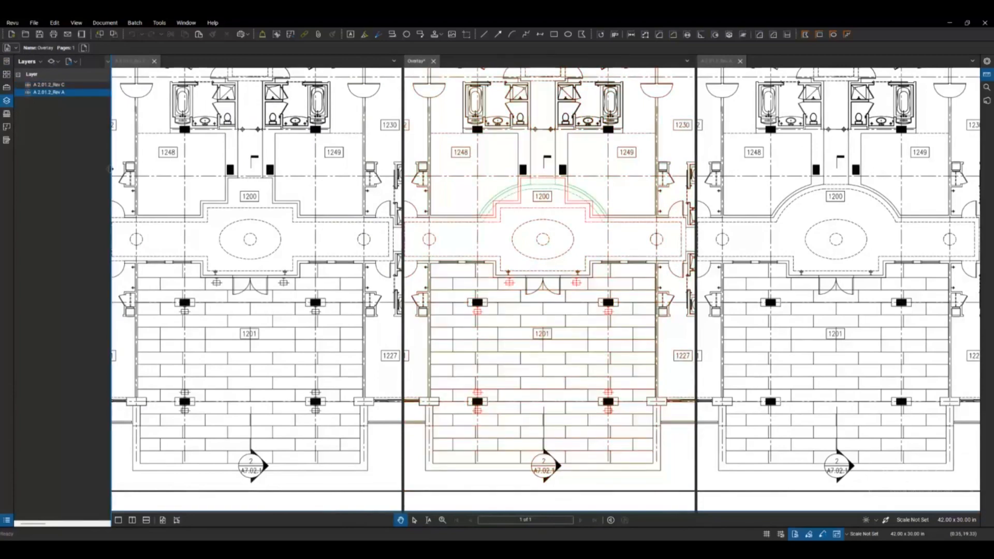
double_click(110, 169)
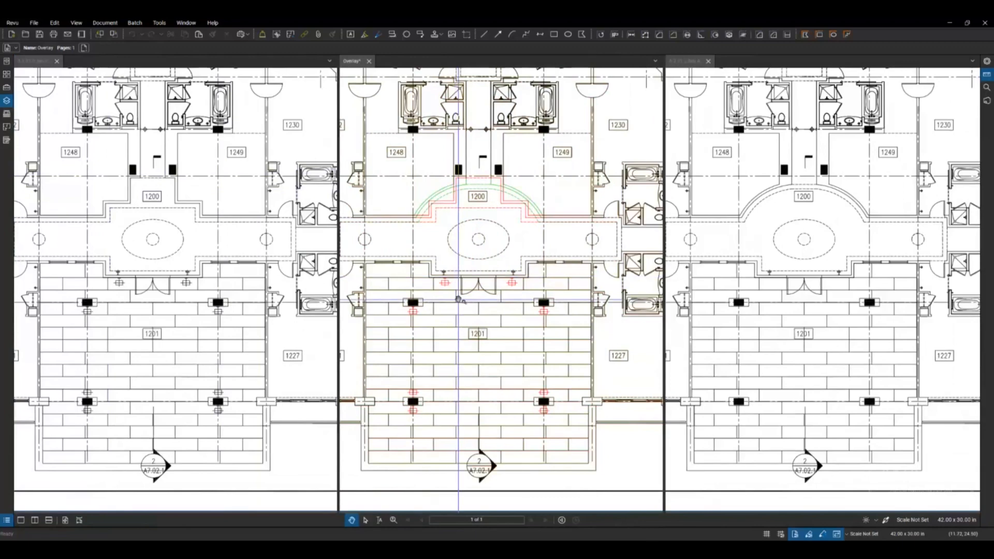
scroll(459, 300, "down", 2)
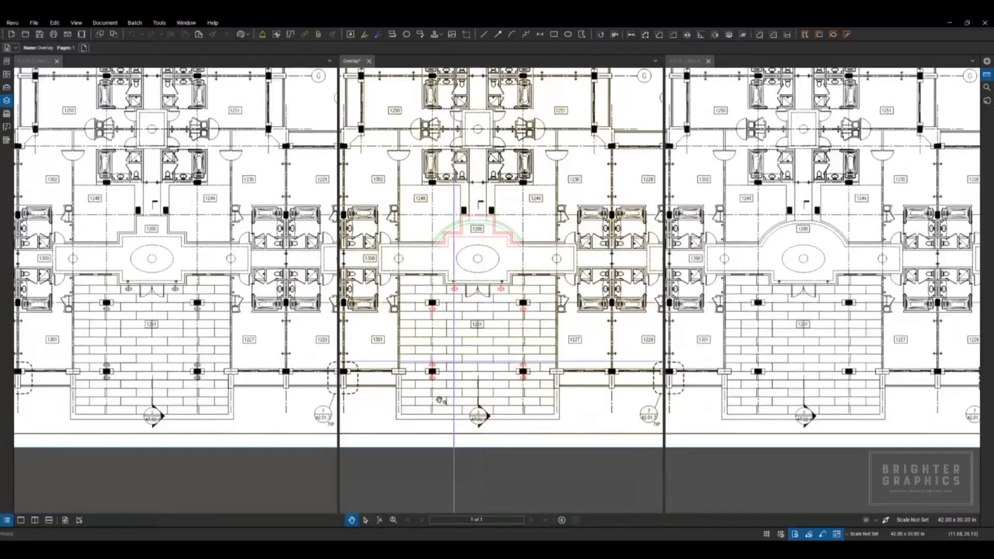
Step: Open the Markups List and import the markups from A 2.01.2_Rev C_Diff(2).pdf on the Desktop into the overlay
double_click(327, 521)
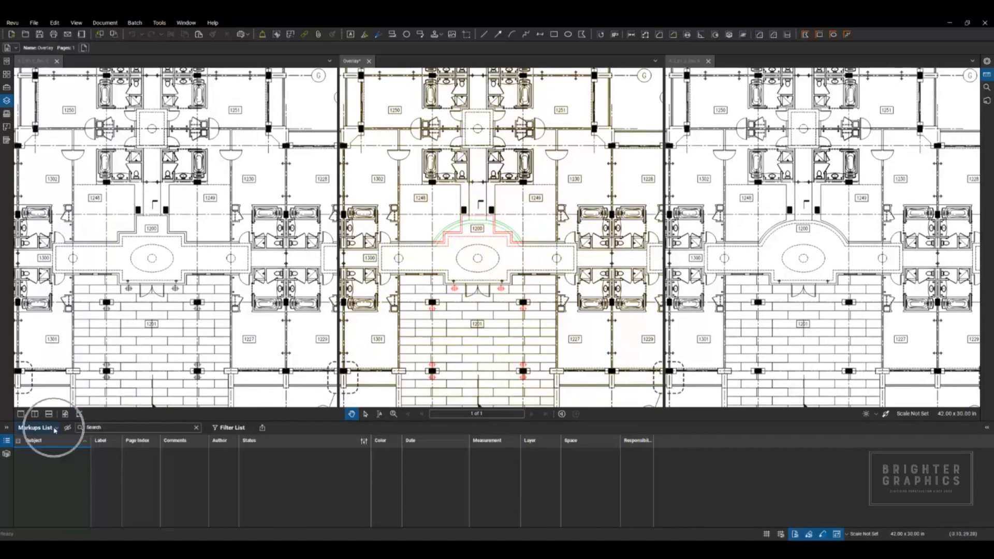
mouse_move(52, 449)
left_click(96, 451)
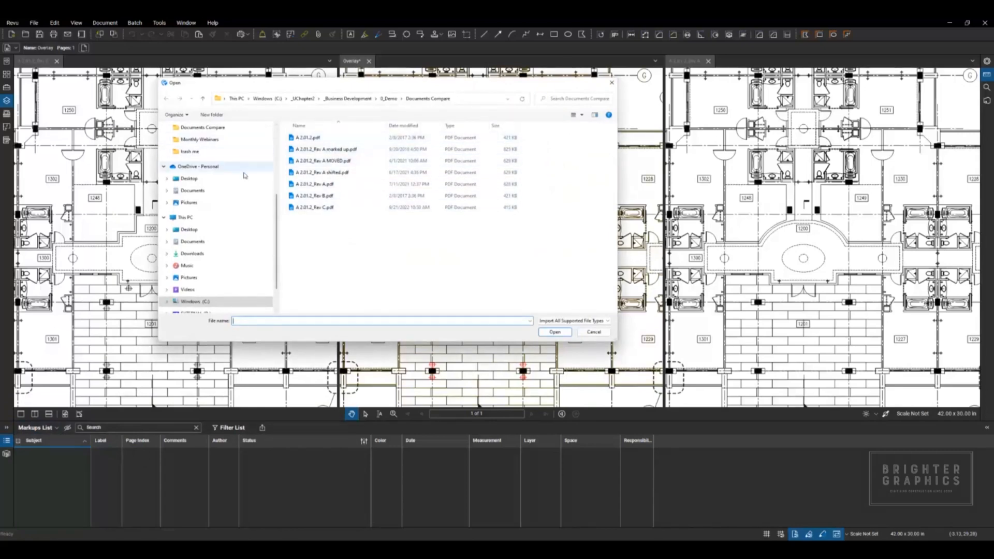
scroll(220, 164, "up", 4)
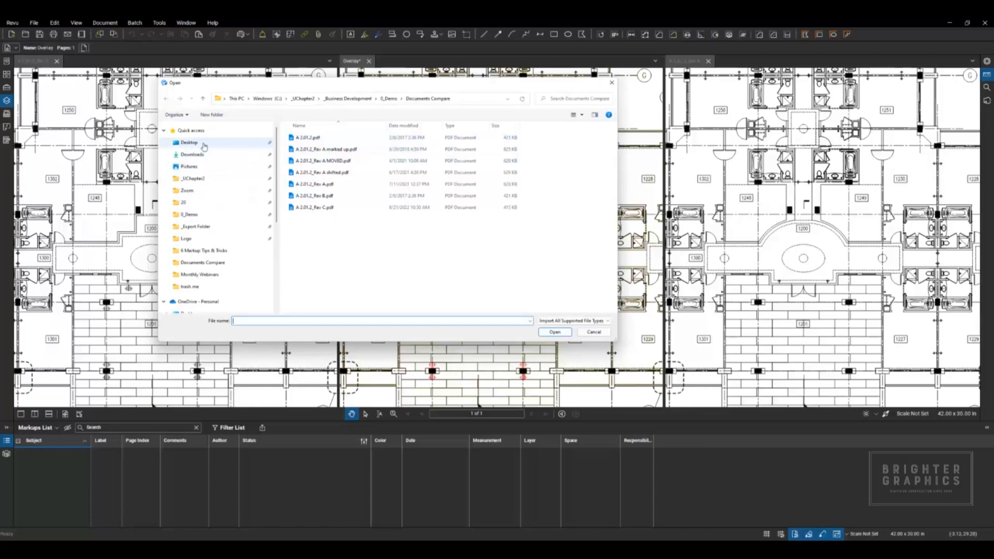
left_click(189, 143)
left_click(338, 138)
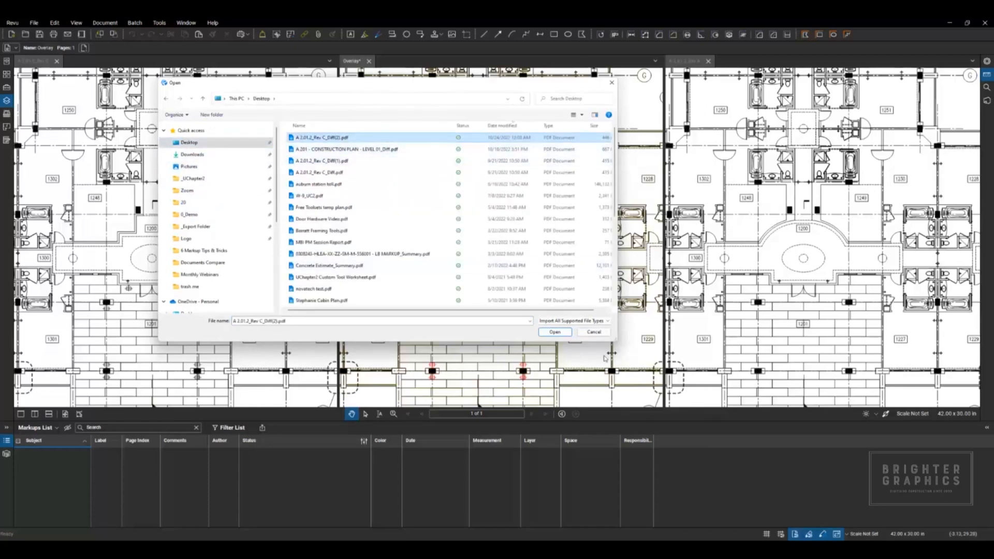
left_click(552, 333)
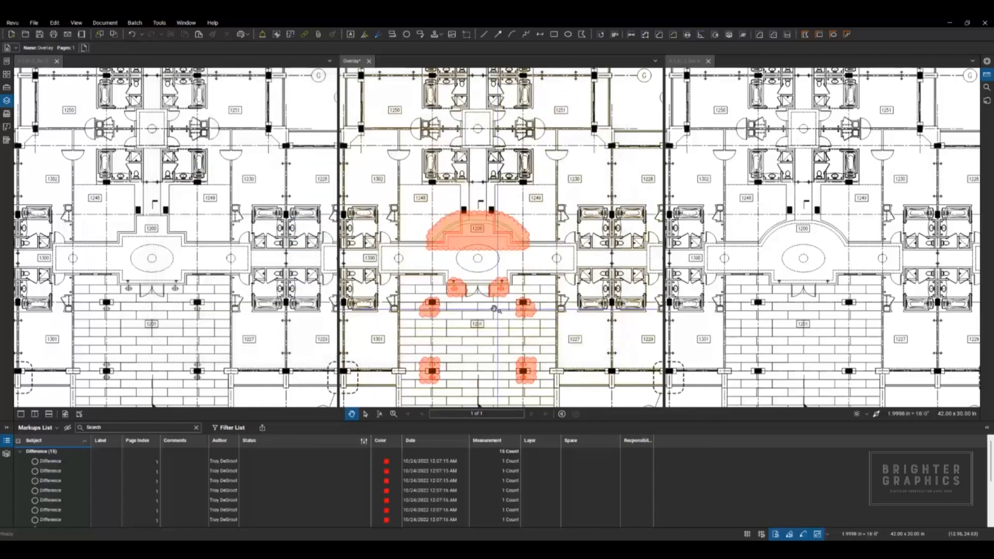